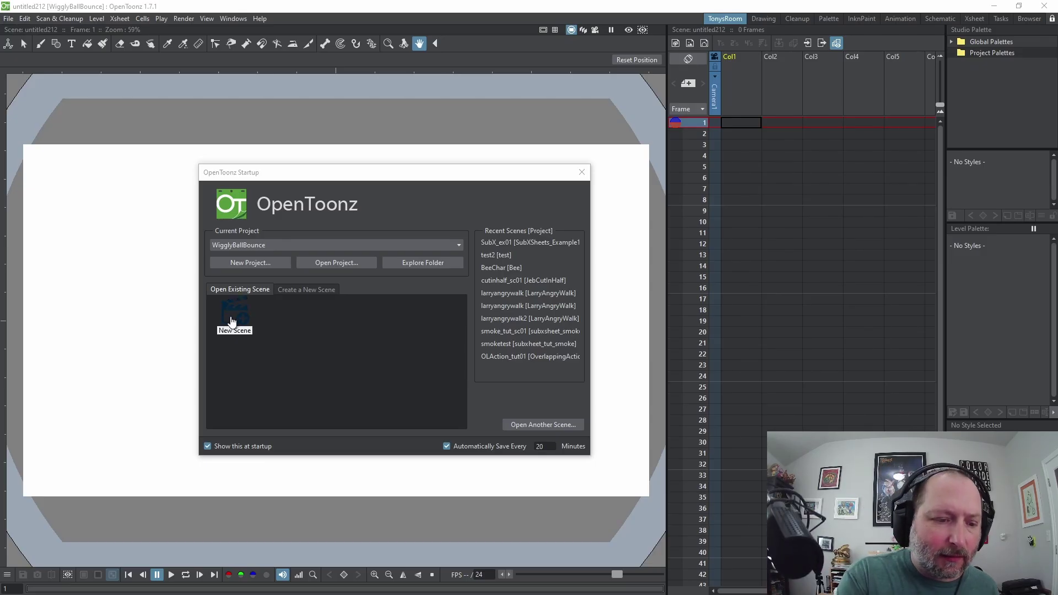
# - Create a new scene named WigglyBall at 1920 x 1080 and 24 fps, and widen the viewer area
pyautogui.click(232, 316)
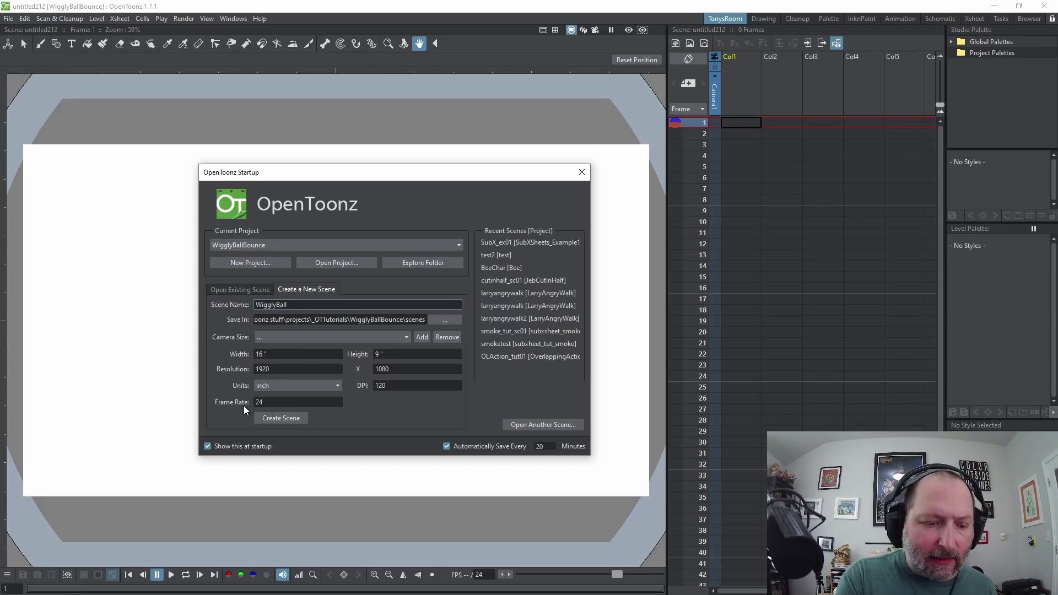
pyautogui.click(279, 417)
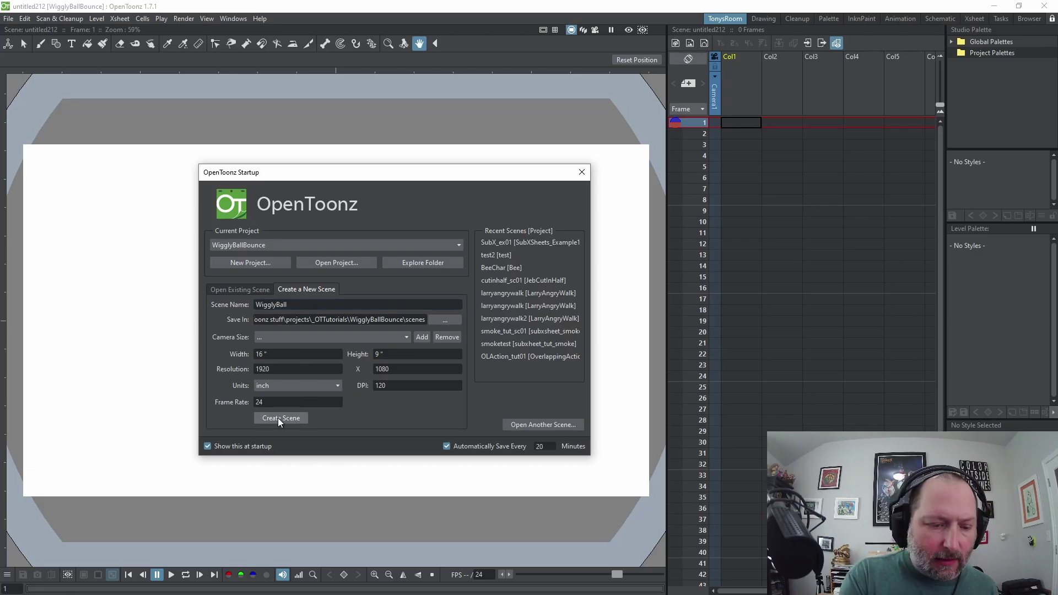
pyautogui.moveTo(513, 385); pyautogui.dragTo(520, 389)
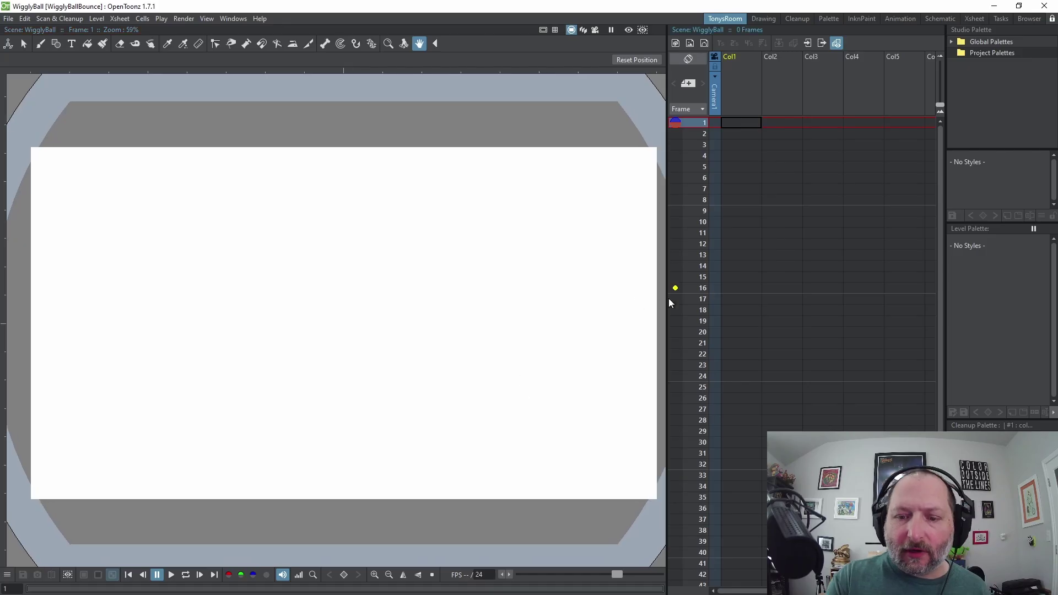
pyautogui.moveTo(666, 309); pyautogui.dragTo(807, 318)
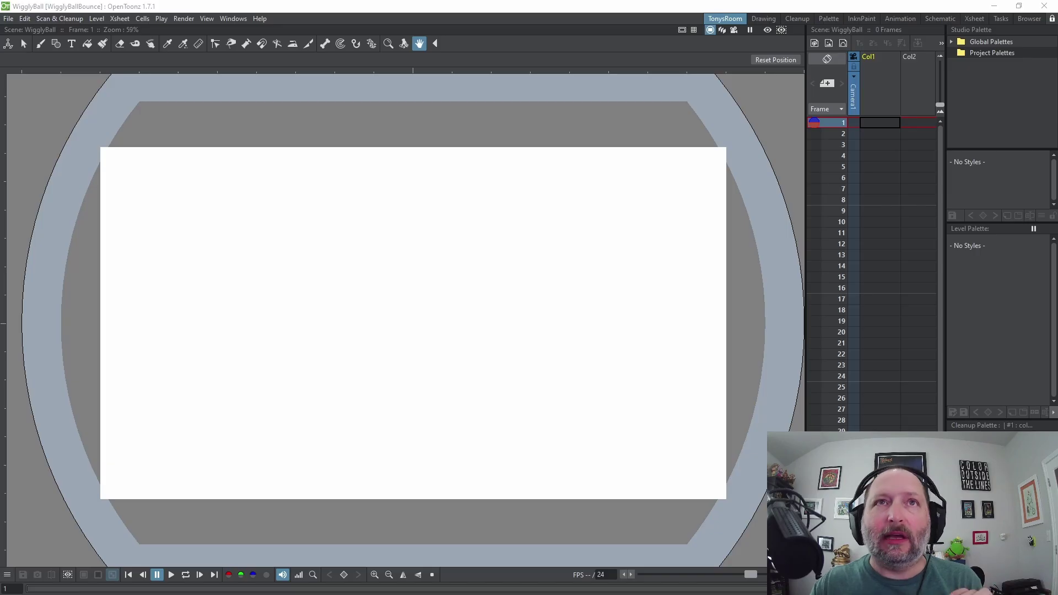
# - Switch to the browser and time the planned action with the Google stopwatch
pyautogui.moveTo(1057, 141); pyautogui.dragTo(453, 78)
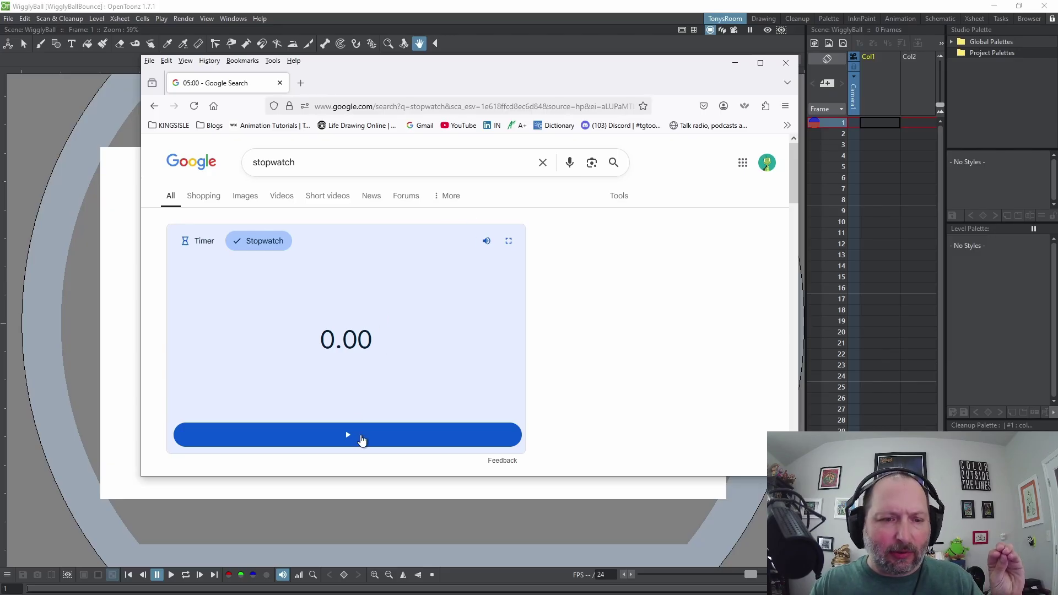
pyautogui.click(360, 439)
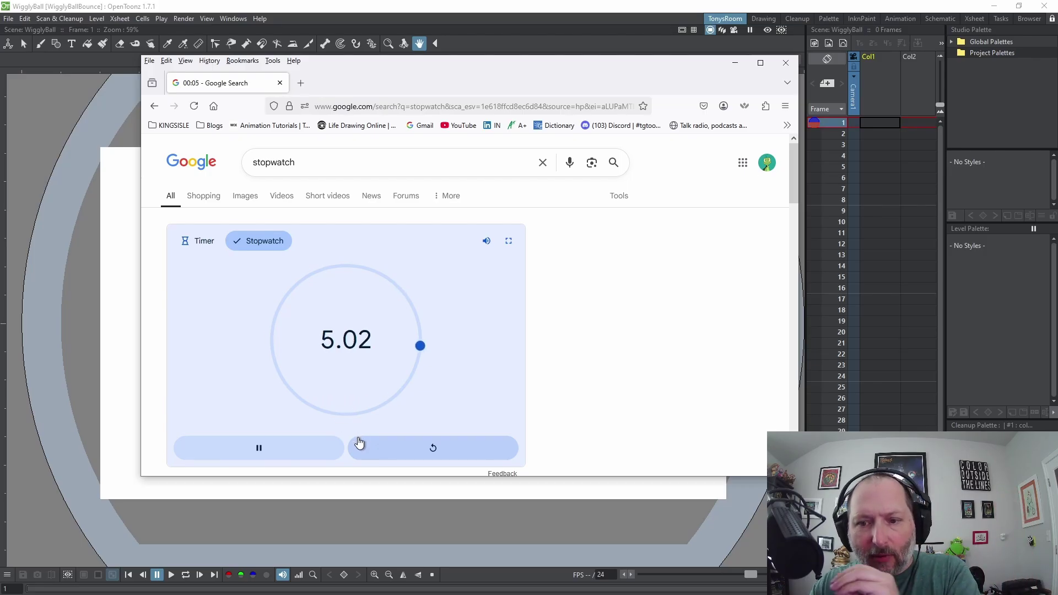
pyautogui.click(321, 448)
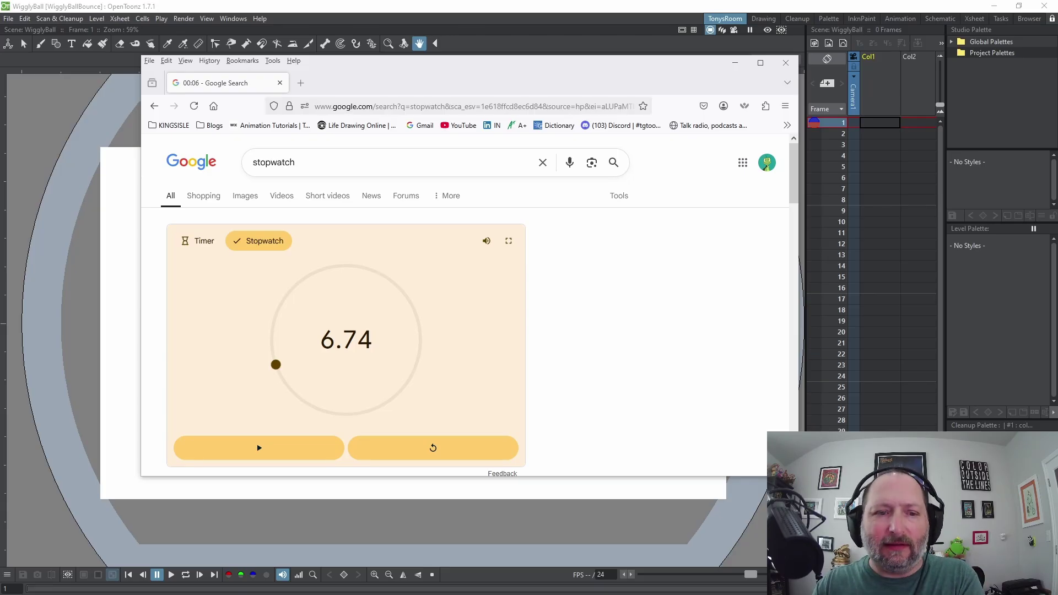
# - Switch to the calculator and multiply 7 by 24 to work out the frame count
pyautogui.moveTo(1057, 198); pyautogui.dragTo(574, 132)
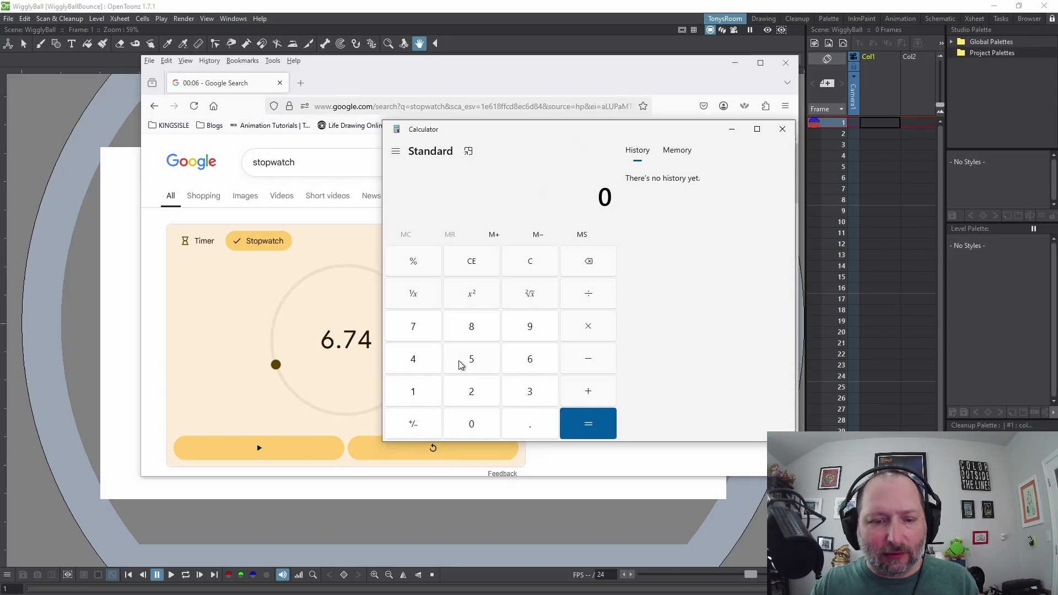
pyautogui.click(424, 329)
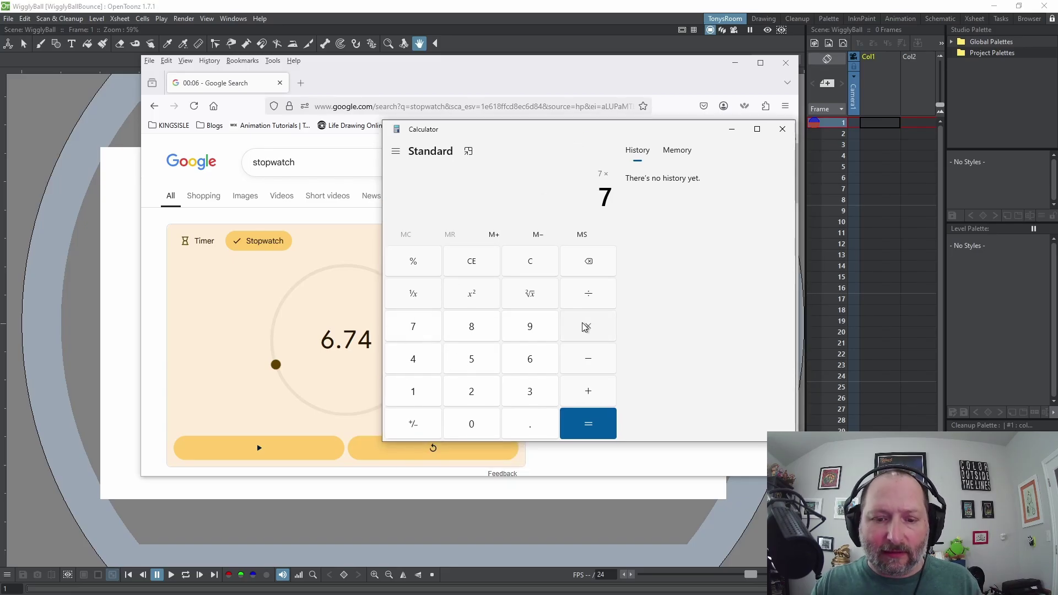
pyautogui.click(471, 397)
pyautogui.click(406, 357)
pyautogui.click(576, 417)
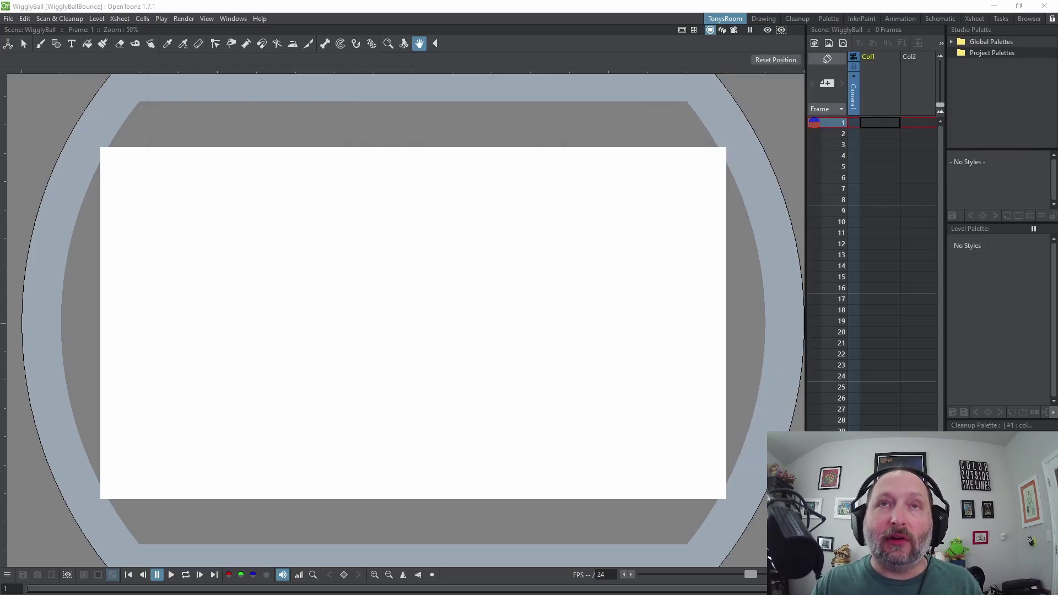
# - Create a Toonz Raster level named CharLine in the first column
pyautogui.moveTo(574, 274); pyautogui.dragTo(566, 278)
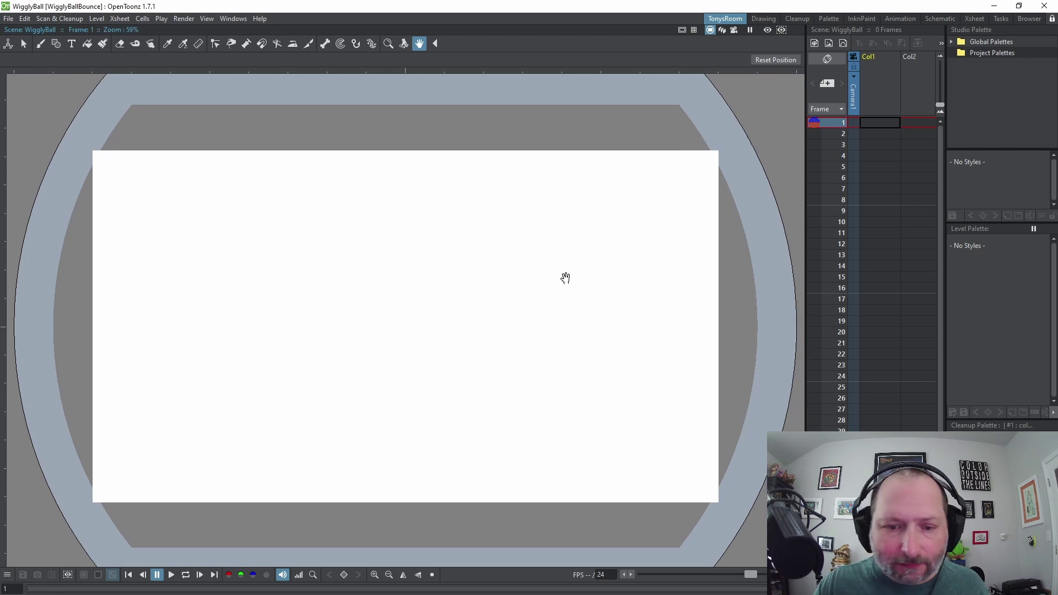
pyautogui.scroll(-1, 566, 278)
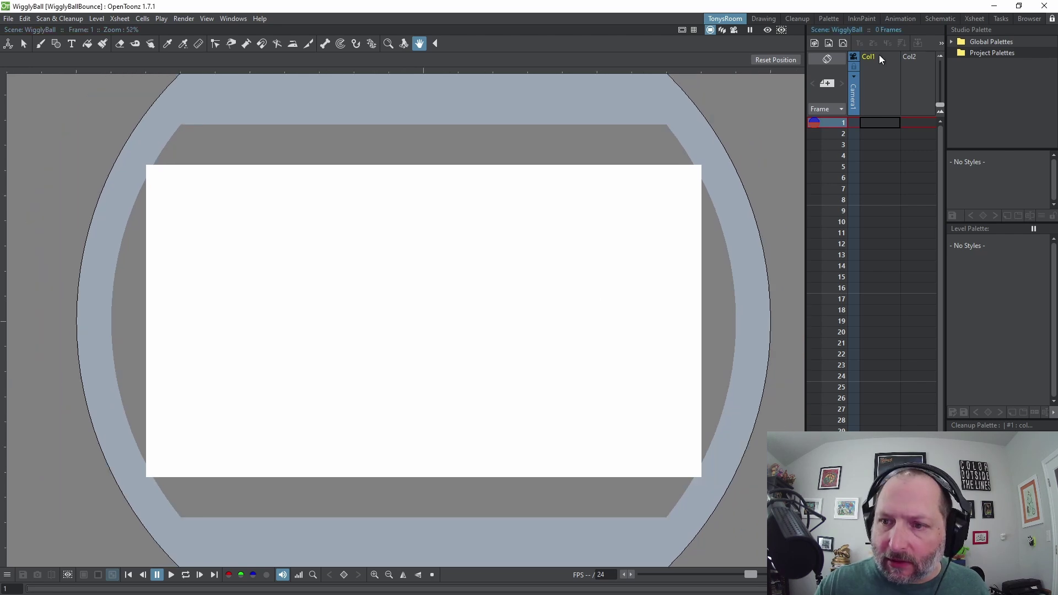
pyautogui.click(814, 43)
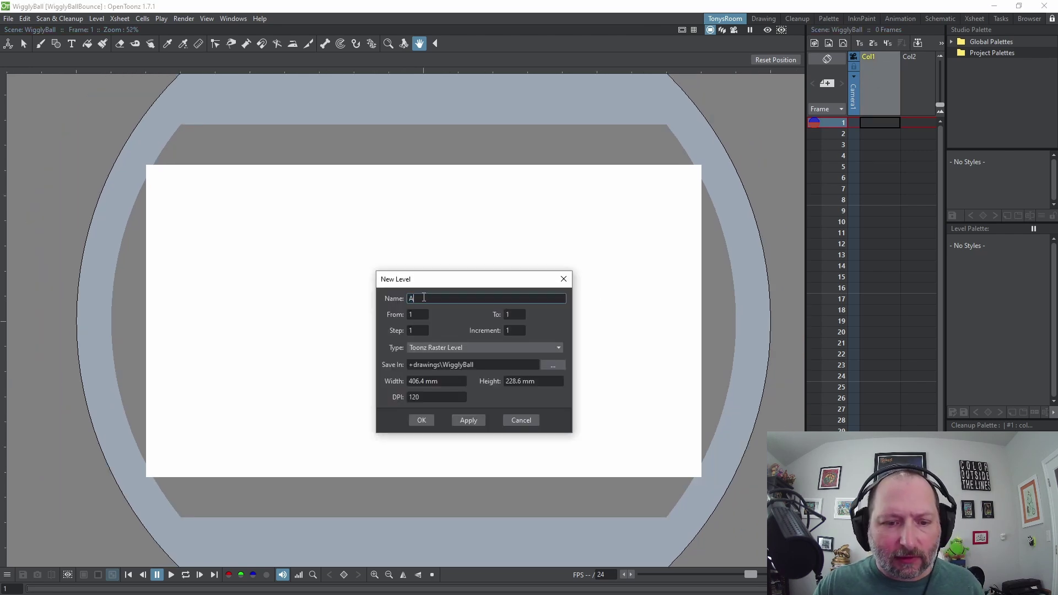
pyautogui.write('CharLine')
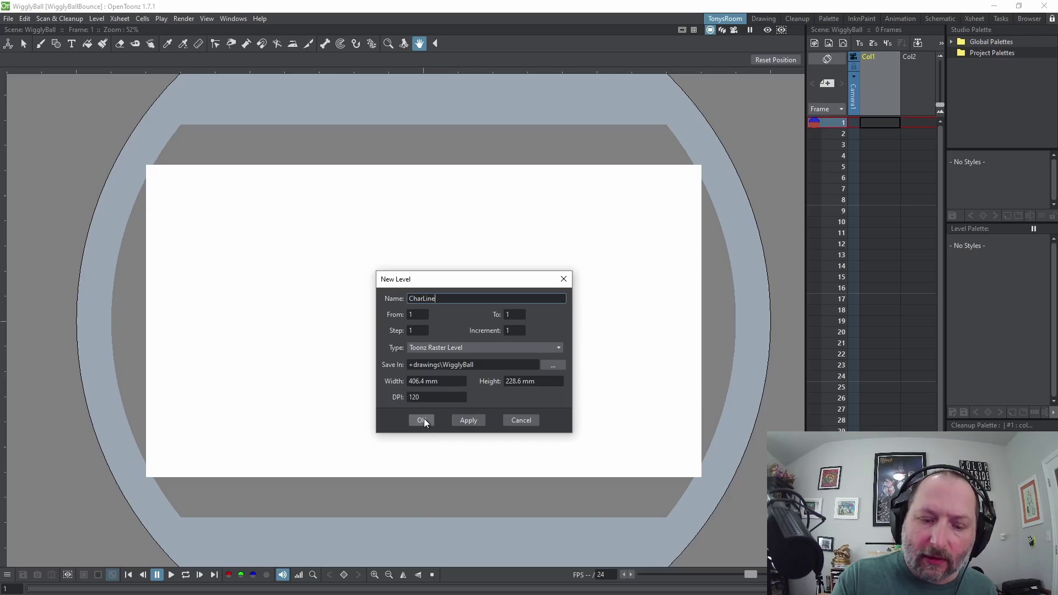
pyautogui.click(424, 419)
pyautogui.click(506, 314)
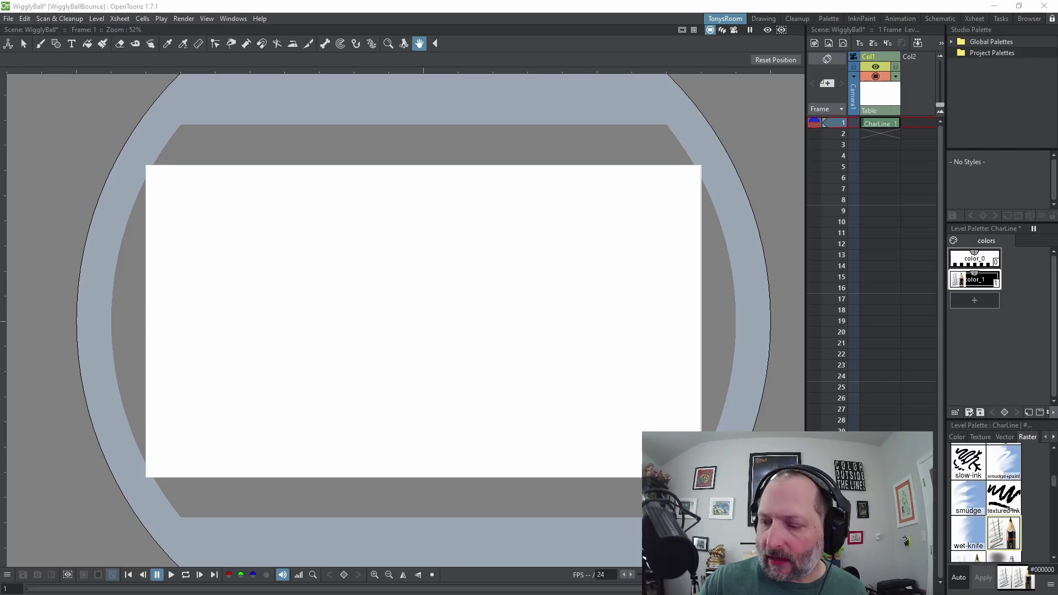
# - Check the raster pencil style for the line color, activate the Brush tool and set its size to 0
pyautogui.scroll(-2, 980, 500)
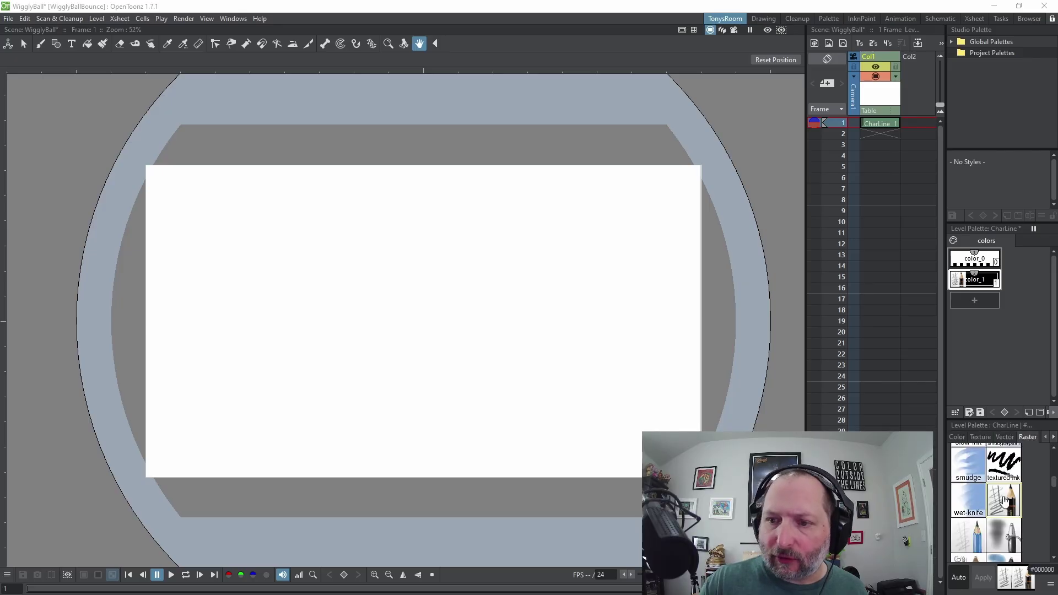
pyautogui.scroll(2, 444, 298)
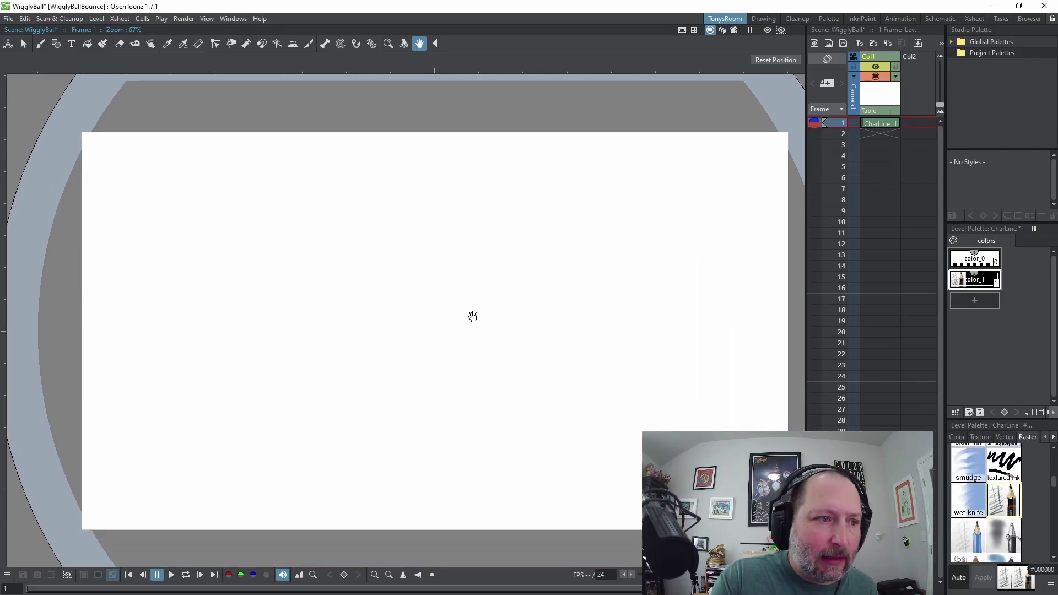
pyautogui.click(40, 44)
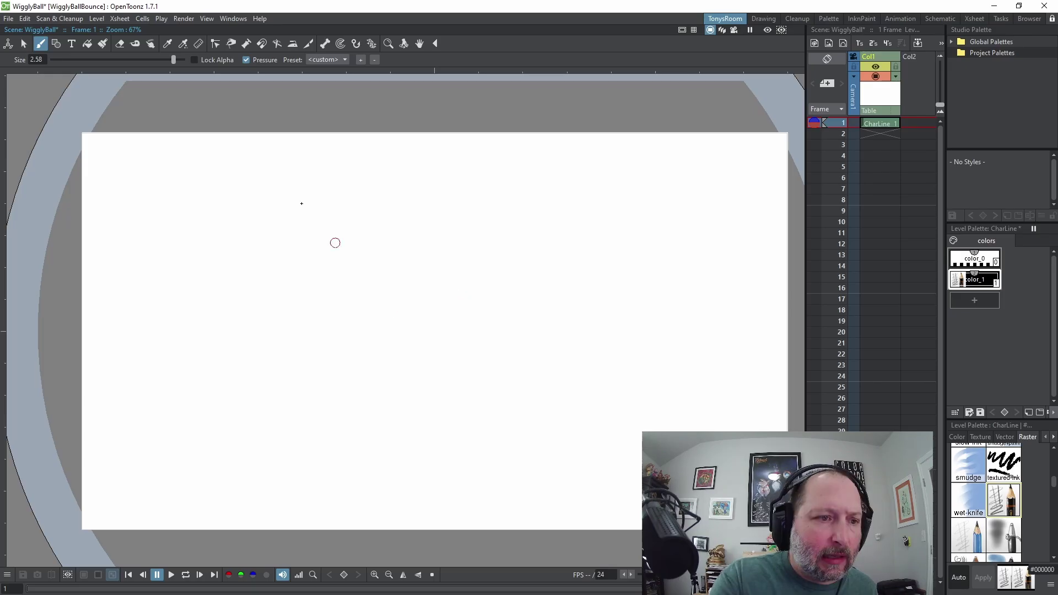
pyautogui.moveTo(174, 60); pyautogui.dragTo(138, 59)
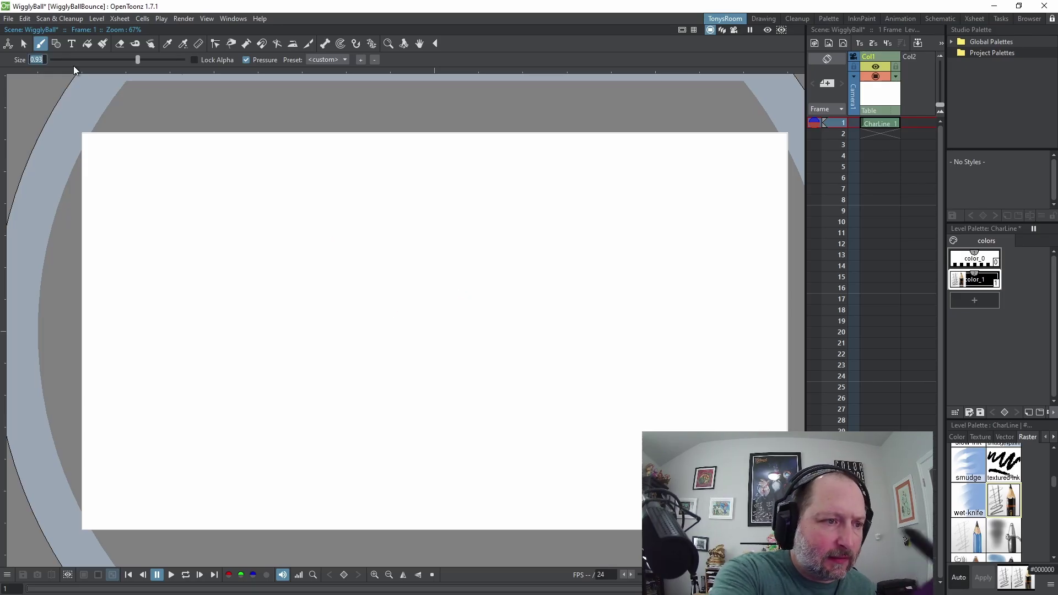
pyautogui.write('0')
pyautogui.press('Return')
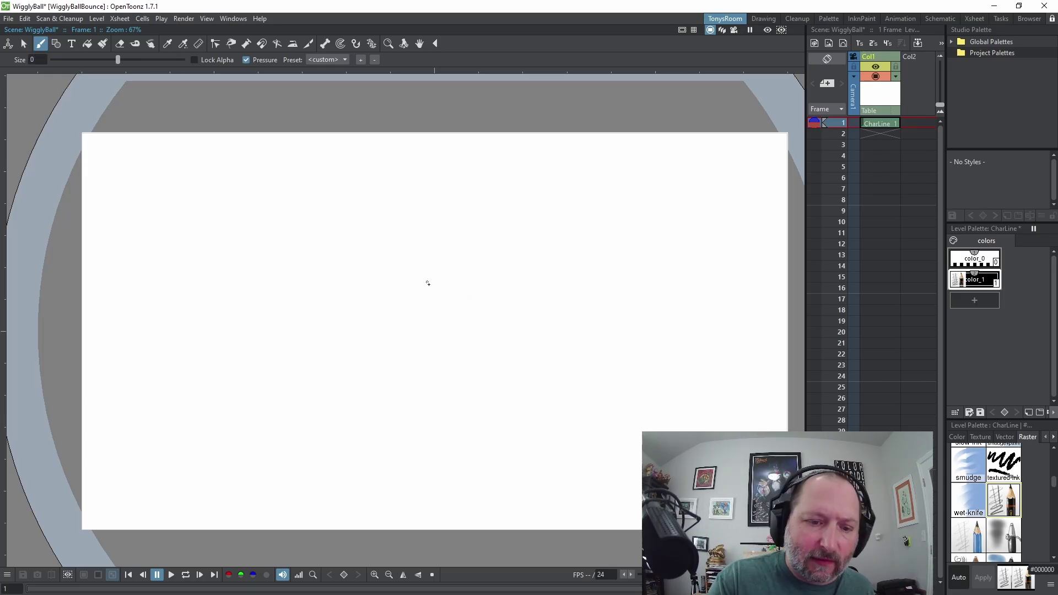
# - Draw a thin guide circle in the upper-left part of the canvas using the Geometric tool's Circle shape
pyautogui.moveTo(440, 305); pyautogui.dragTo(480, 366)
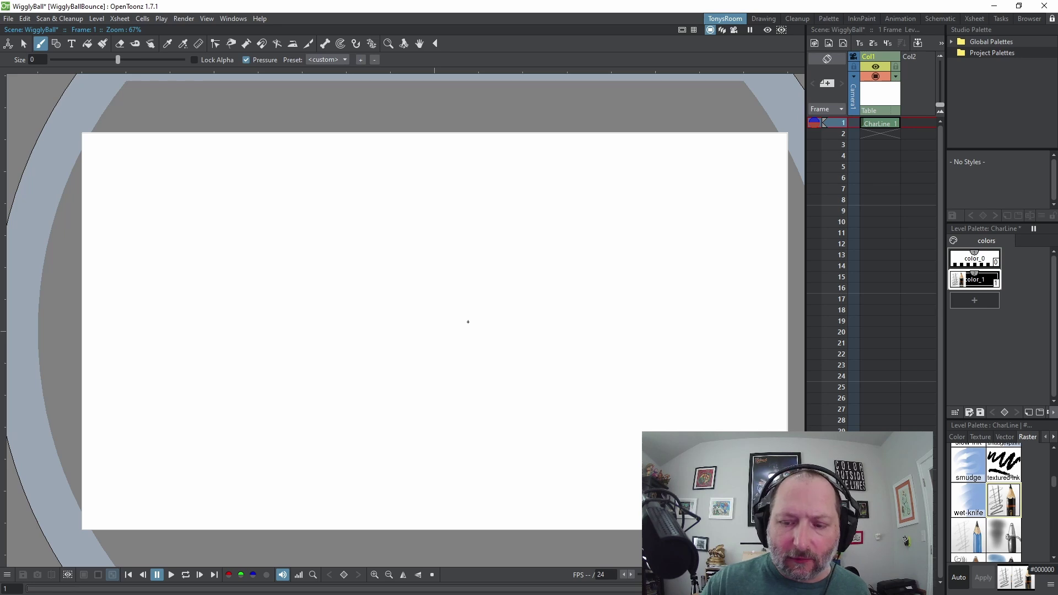
pyautogui.scroll(2, 468, 322)
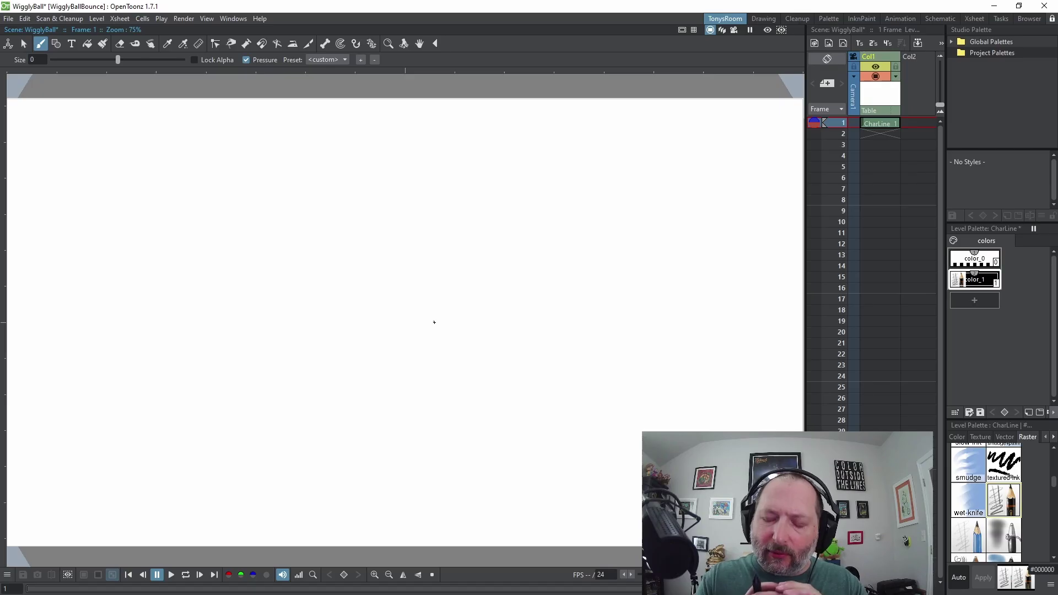
pyautogui.click(56, 44)
pyautogui.click(228, 60)
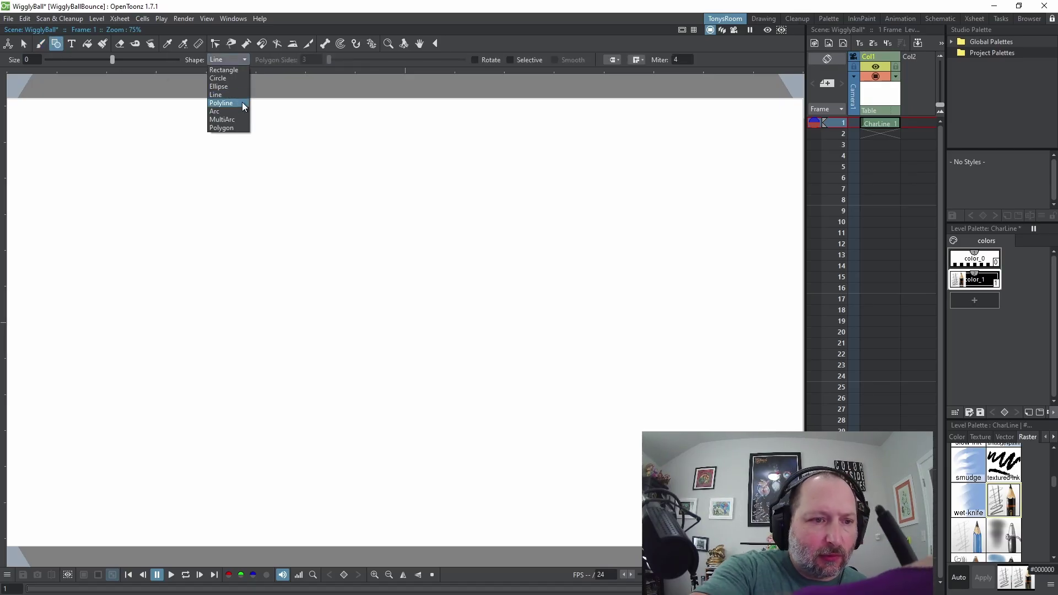
pyautogui.click(227, 77)
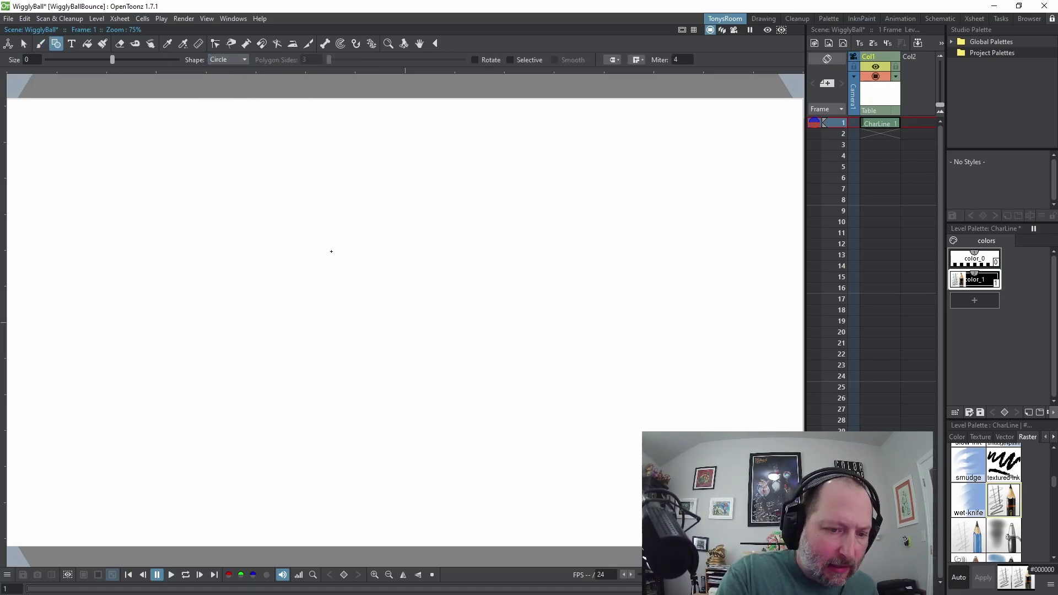
pyautogui.moveTo(332, 252)
pyautogui.mouseDown()
pyautogui.moveTo(397, 302)
pyautogui.moveTo(388, 306)
pyautogui.moveTo(383, 291)
pyautogui.mouseUp()
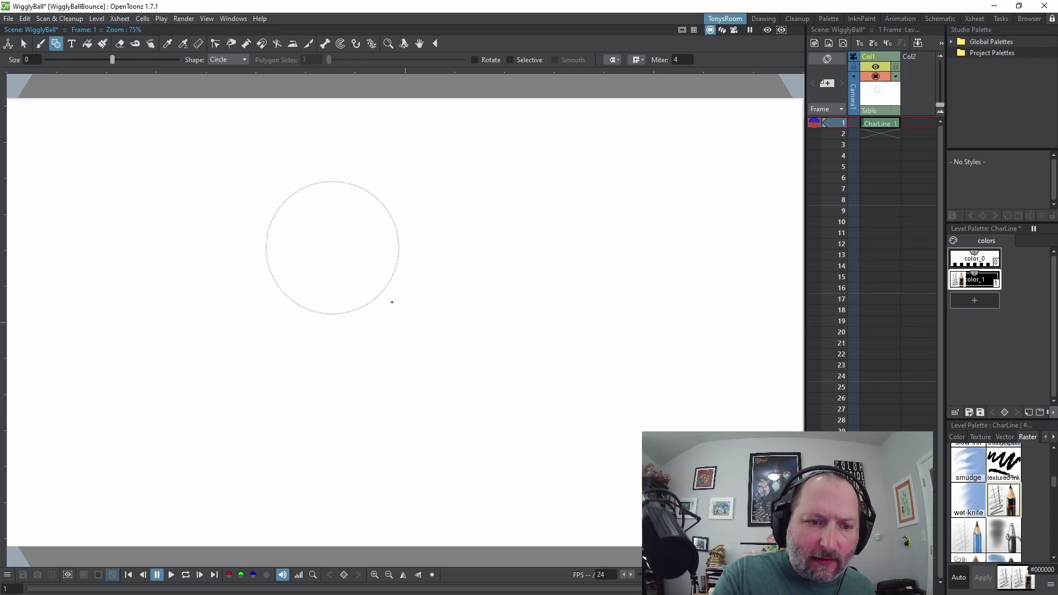
# - Trace most of the guide circle with pencil Brush strokes, rotating the canvas between arcs
pyautogui.press('space')
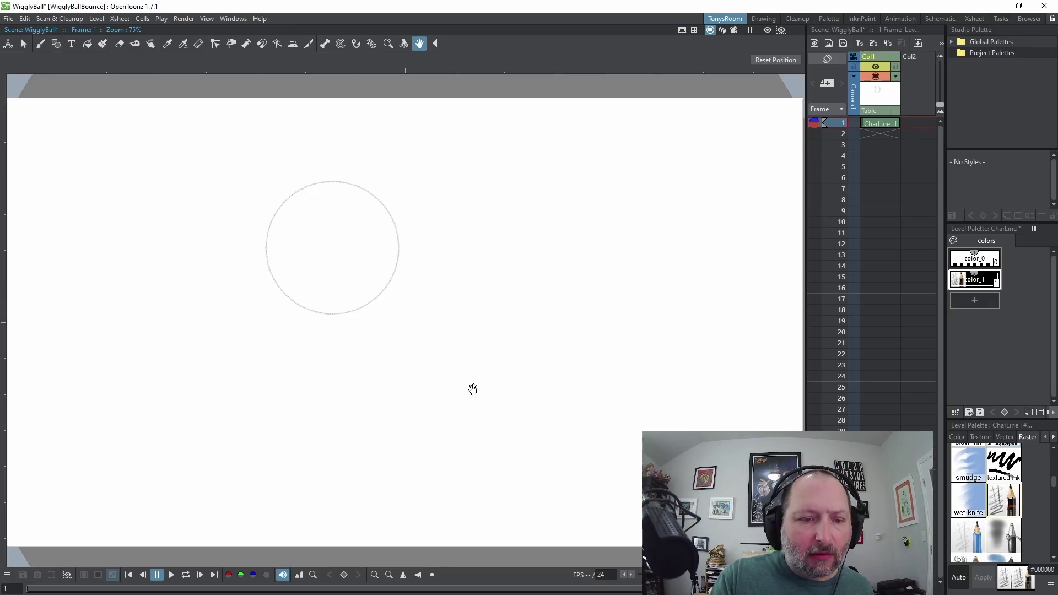
pyautogui.moveTo(472, 388); pyautogui.dragTo(544, 430)
pyautogui.click(41, 44)
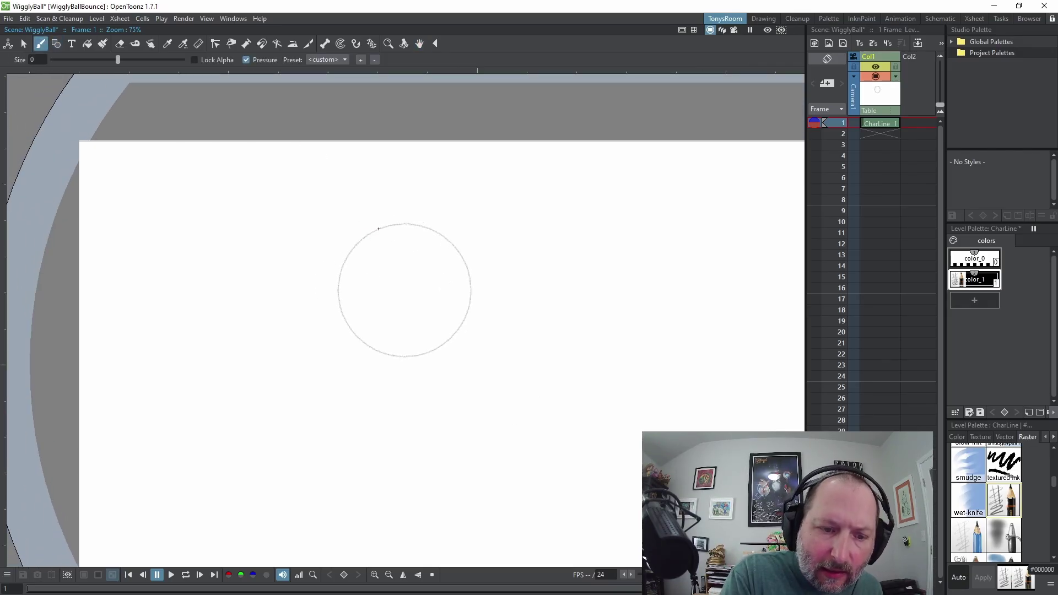
pyautogui.moveTo(375, 230)
pyautogui.mouseDown()
pyautogui.moveTo(343, 264)
pyautogui.moveTo(349, 254)
pyautogui.moveTo(340, 293)
pyautogui.moveTo(372, 350)
pyautogui.mouseUp()
pyautogui.hotkey('ctrl', 'space')
pyautogui.moveTo(621, 295)
pyautogui.mouseDown()
pyautogui.moveTo(562, 190)
pyautogui.moveTo(365, 176)
pyautogui.mouseUp()
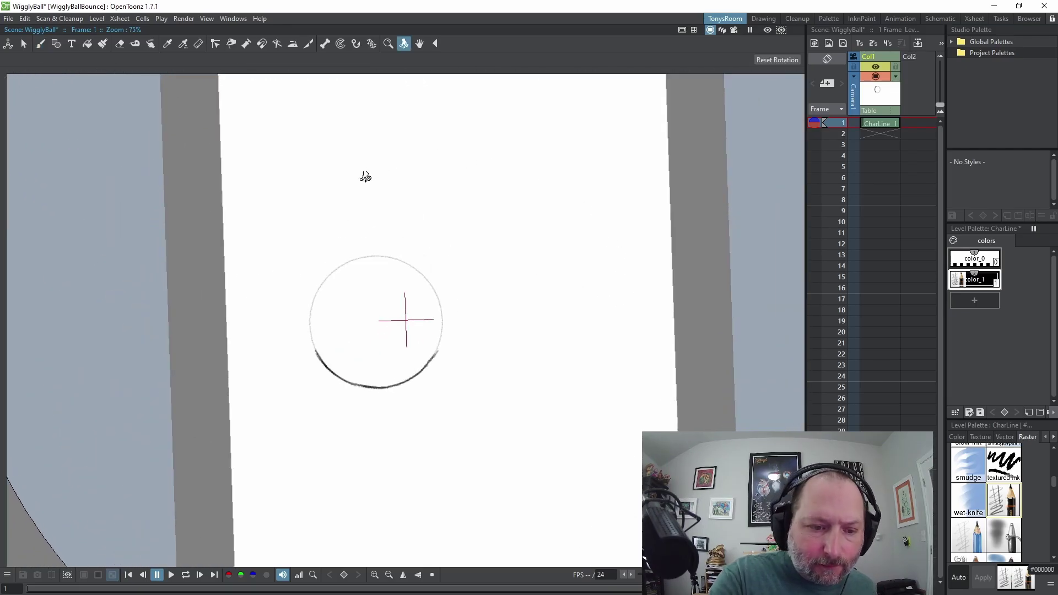
pyautogui.press('b')
pyautogui.moveTo(340, 267)
pyautogui.mouseDown()
pyautogui.moveTo(311, 320)
pyautogui.moveTo(326, 366)
pyautogui.mouseUp()
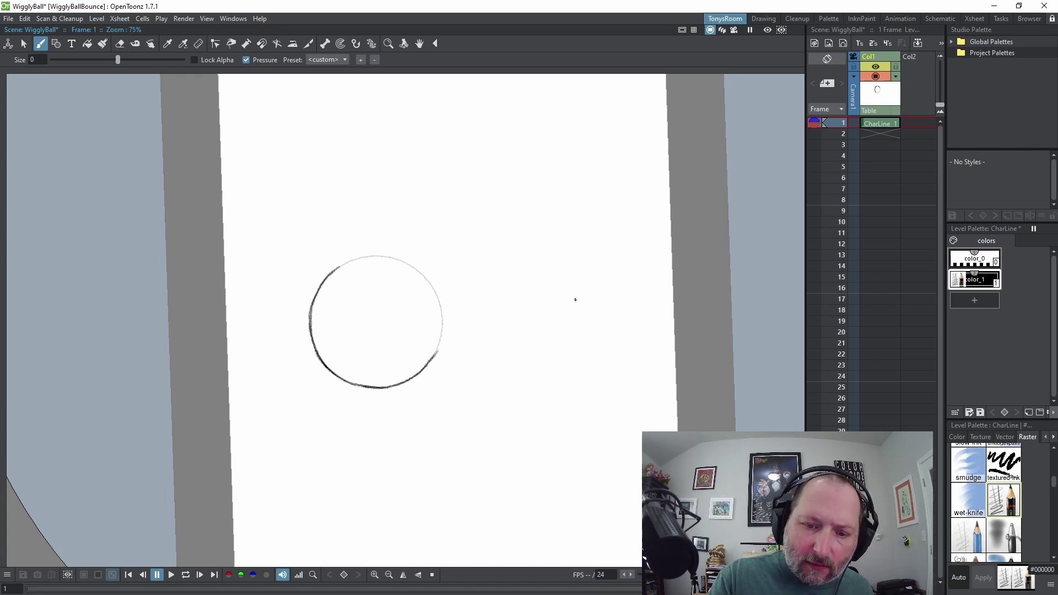
pyautogui.hotkey('ctrl', 'space')
pyautogui.moveTo(579, 303); pyautogui.dragTo(429, 263)
pyautogui.press('b')
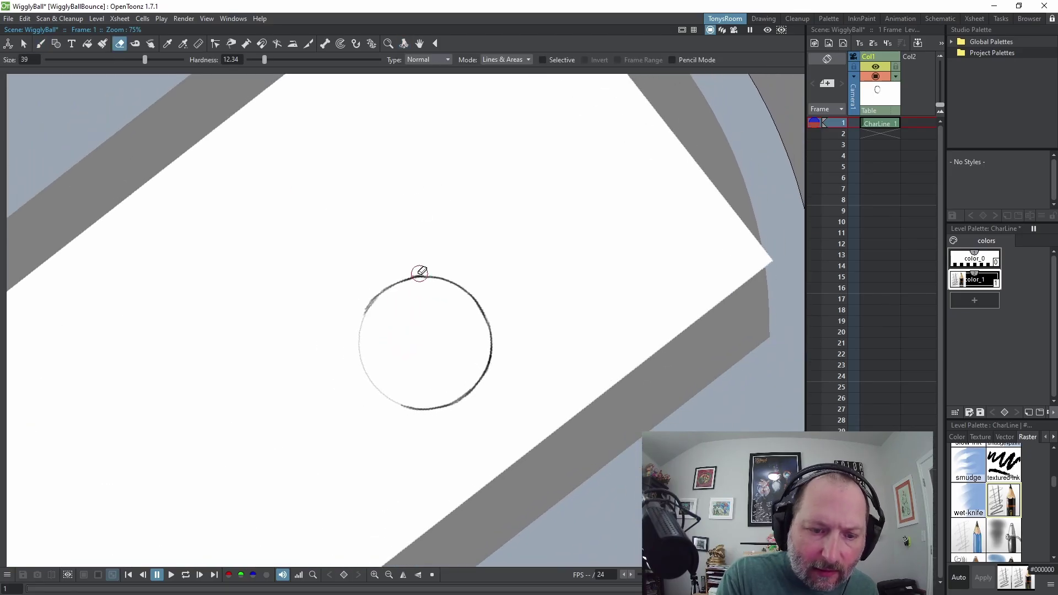
# - Erase the rough overlap on the circle's pencil outline and redraw that arc with the Brush
pyautogui.hotkey('ctrl', 'space')
pyautogui.moveTo(448, 267)
pyautogui.mouseDown()
pyautogui.moveTo(496, 219)
pyautogui.moveTo(377, 294)
pyautogui.moveTo(371, 319)
pyautogui.moveTo(392, 369)
pyautogui.mouseUp()
pyautogui.press('a')
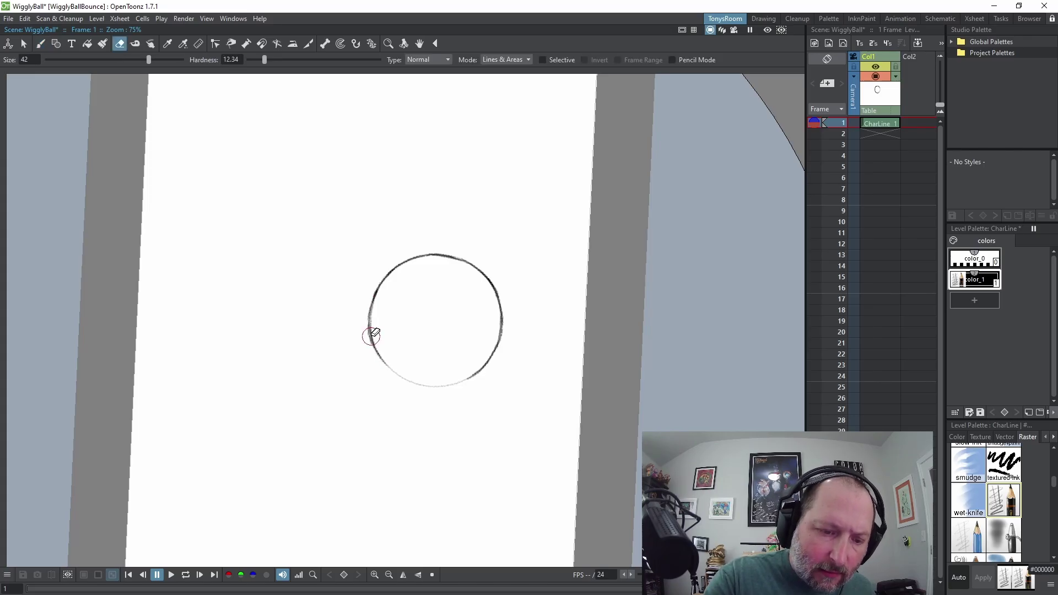
pyautogui.moveTo(369, 322)
pyautogui.mouseDown()
pyautogui.moveTo(381, 360)
pyautogui.moveTo(372, 343)
pyautogui.mouseUp()
pyautogui.press('b')
pyautogui.moveTo(373, 301); pyautogui.dragTo(377, 351)
# - Close the remaining gap in the ball's pencil outline on frame 1 with Brush strokes
pyautogui.hotkey('ctrl', 'space')
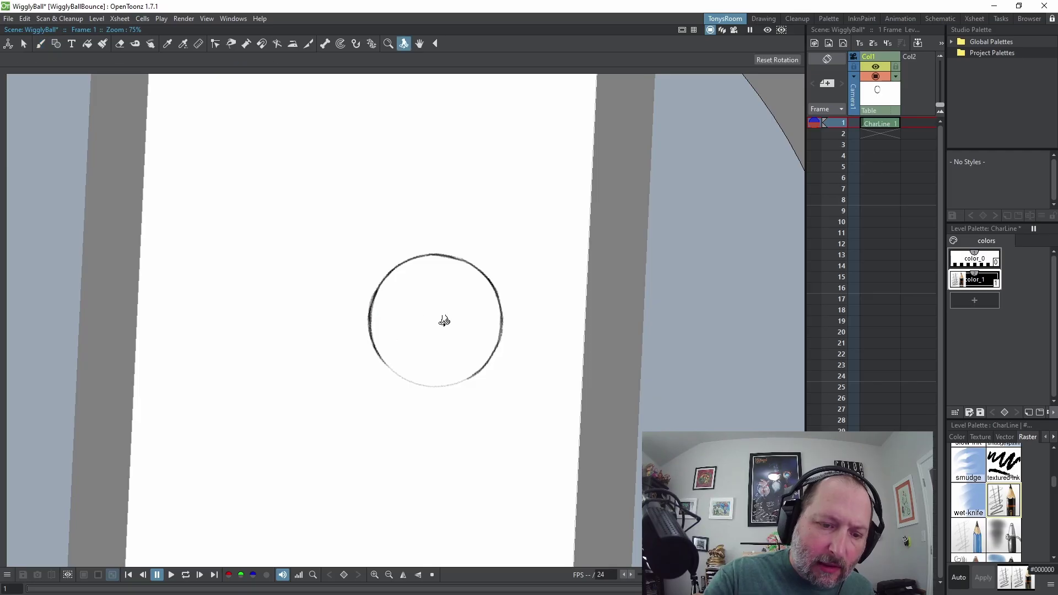
pyautogui.moveTo(442, 316)
pyautogui.mouseDown()
pyautogui.moveTo(371, 378)
pyautogui.moveTo(482, 216)
pyautogui.moveTo(364, 302)
pyautogui.moveTo(347, 367)
pyautogui.moveTo(370, 400)
pyautogui.moveTo(348, 357)
pyautogui.mouseUp()
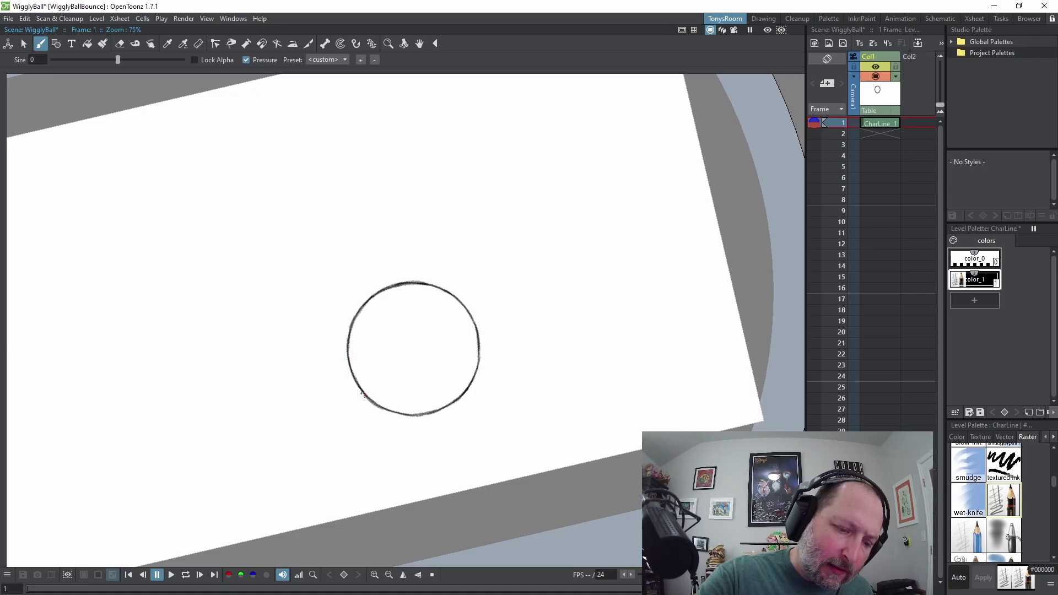
pyautogui.moveTo(362, 394)
pyautogui.mouseDown()
pyautogui.moveTo(349, 362)
pyautogui.moveTo(362, 304)
pyautogui.mouseUp()
pyautogui.hotkey('ctrl', 'space')
pyautogui.moveTo(540, 215)
pyautogui.mouseDown()
pyautogui.moveTo(524, 199)
pyautogui.moveTo(402, 201)
pyautogui.mouseUp()
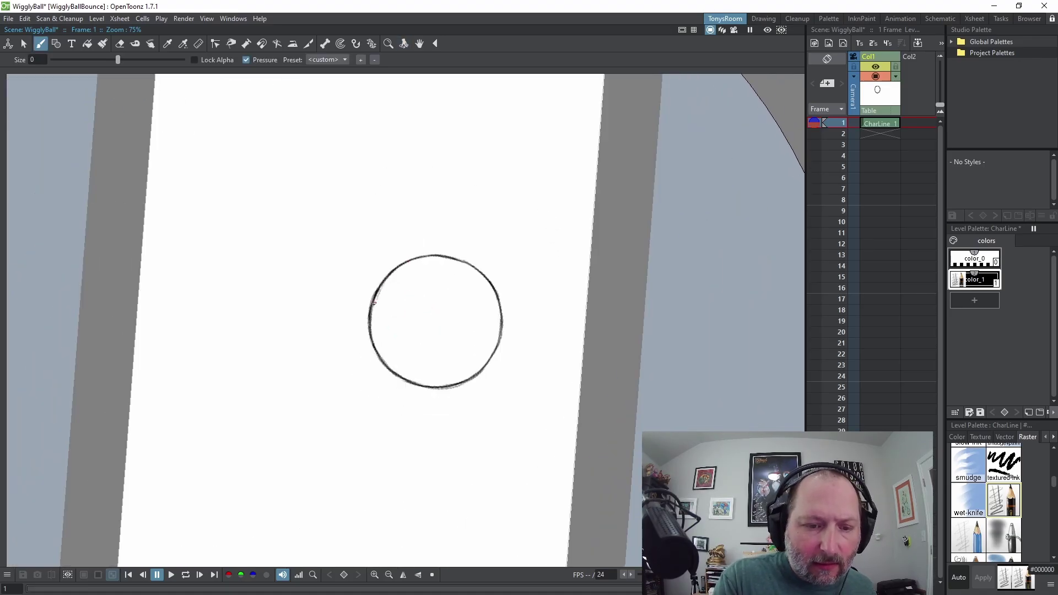
# - Touch up the thin spots around the ball's outline with short Brush strokes and rotate the canvas back to nearly level
pyautogui.hotkey('ctrl', 'space')
pyautogui.moveTo(535, 206); pyautogui.dragTo(374, 236)
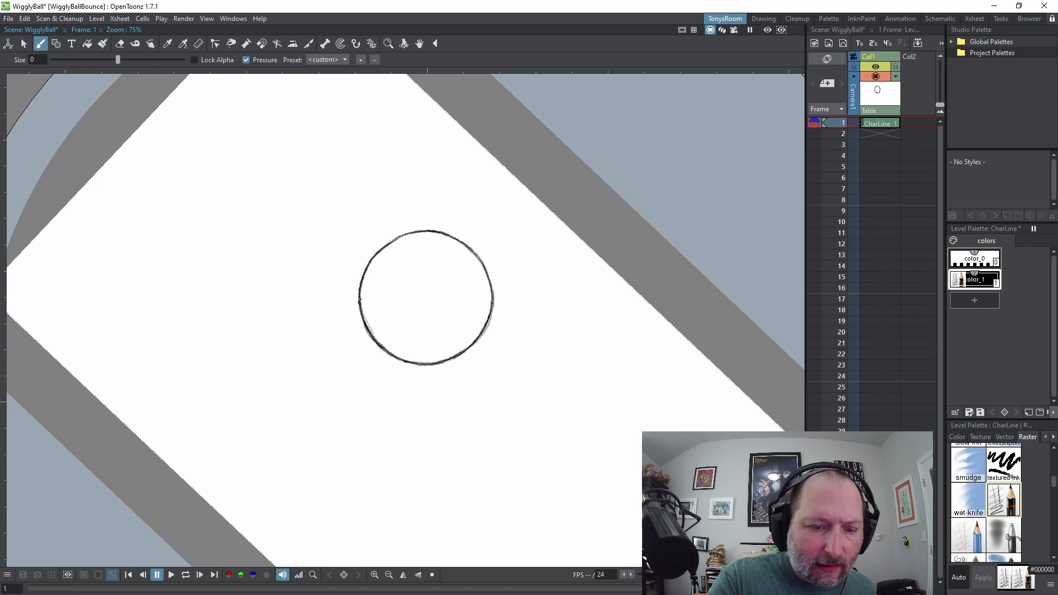
pyautogui.moveTo(363, 314)
pyautogui.mouseDown()
pyautogui.moveTo(360, 285)
pyautogui.moveTo(361, 299)
pyautogui.mouseUp()
pyautogui.hotkey('ctrl', 'space')
pyautogui.moveTo(544, 199); pyautogui.dragTo(409, 200)
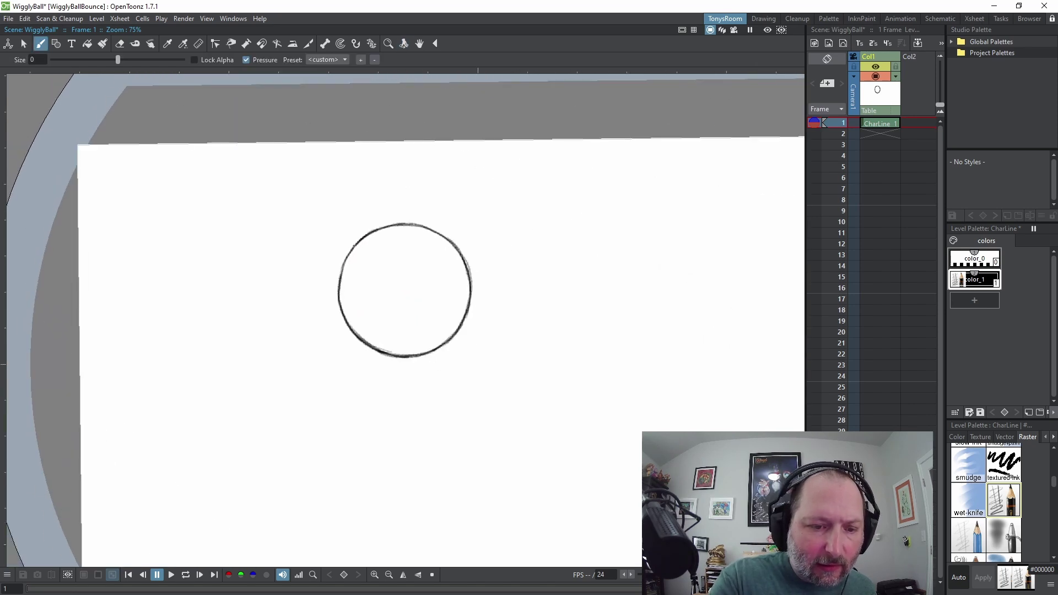
pyautogui.moveTo(354, 246)
pyautogui.mouseDown()
pyautogui.moveTo(340, 294)
pyautogui.moveTo(346, 263)
pyautogui.mouseUp()
pyautogui.moveTo(349, 327); pyautogui.dragTo(344, 306)
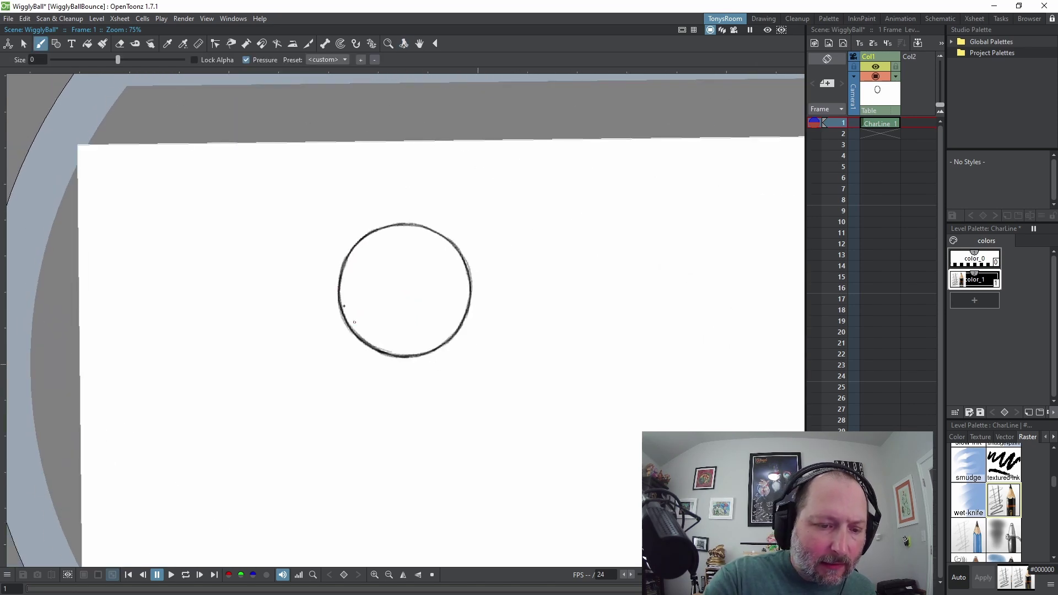
pyautogui.hotkey('ctrl', 'space')
pyautogui.moveTo(538, 199); pyautogui.dragTo(499, 187)
pyautogui.moveTo(498, 187); pyautogui.dragTo(409, 176)
pyautogui.moveTo(705, 329); pyautogui.dragTo(680, 338)
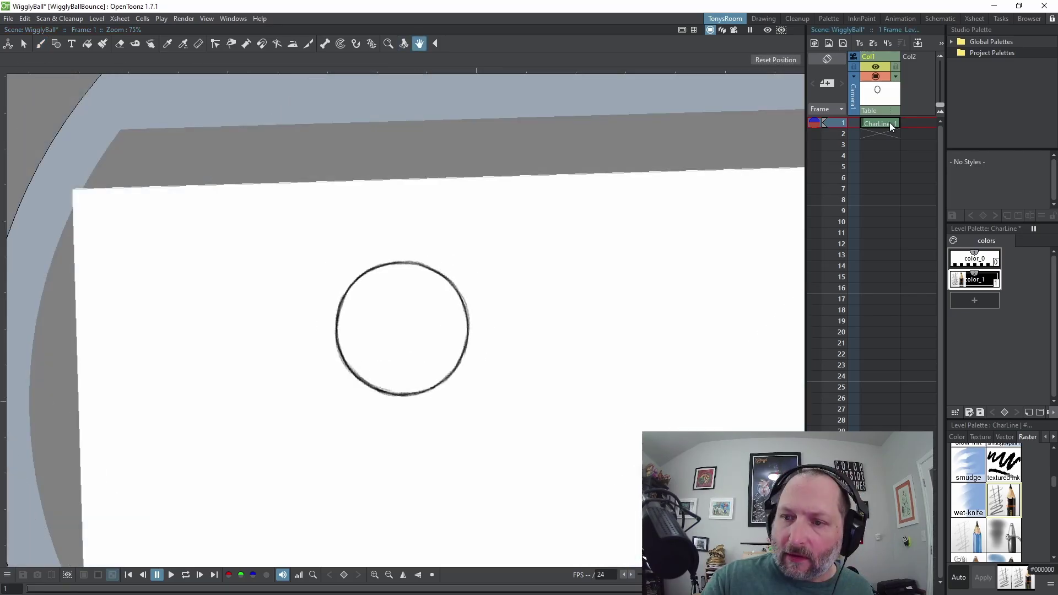
# - Create a blank CharLine drawing on frame 2 and turn on onion skin for frame 1
pyautogui.click(892, 125)
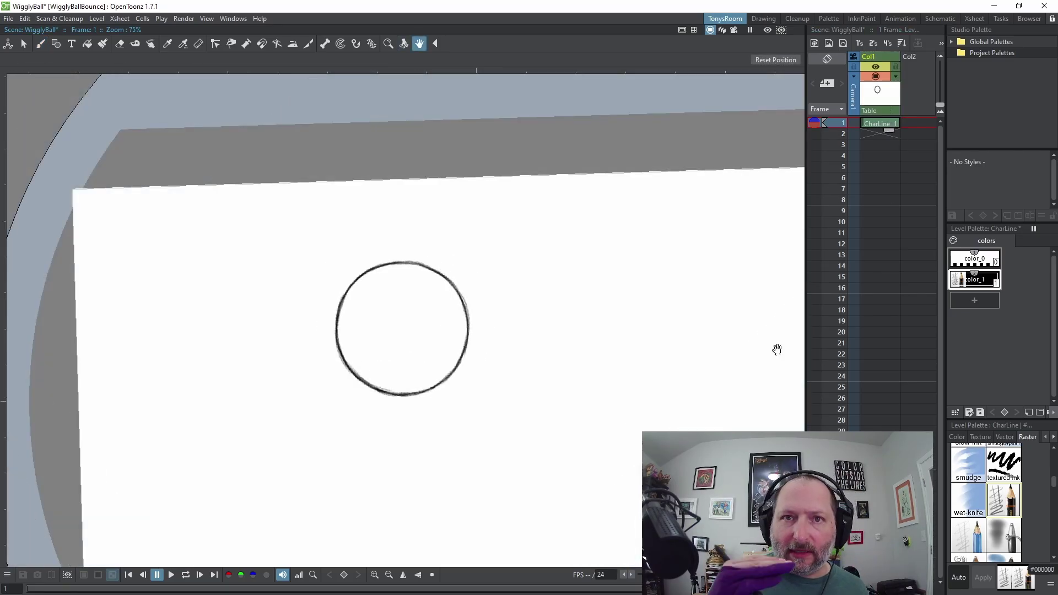
pyautogui.press("'")
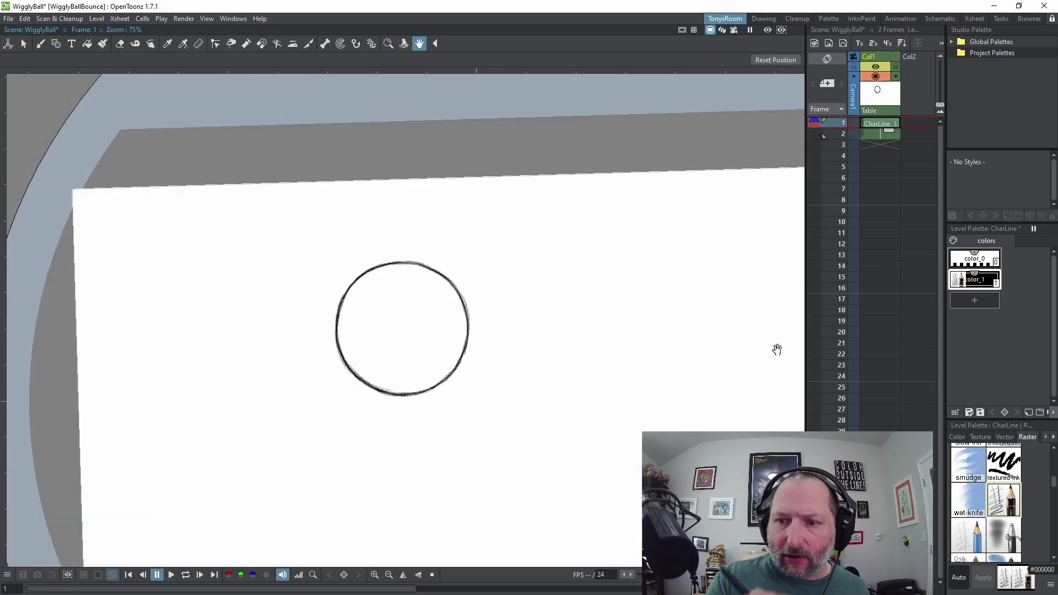
pyautogui.click(882, 130)
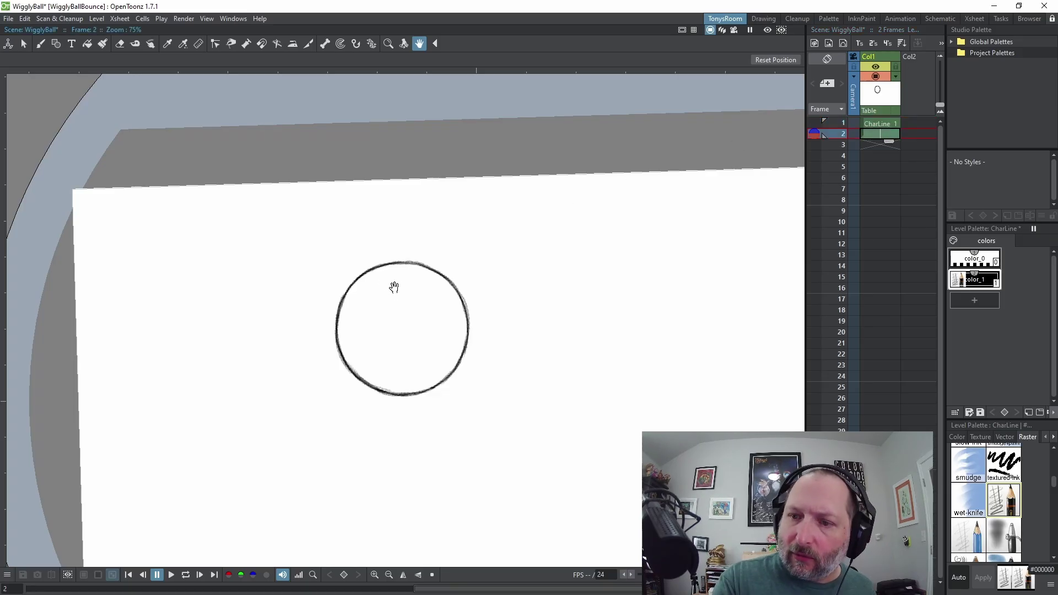
pyautogui.press('b')
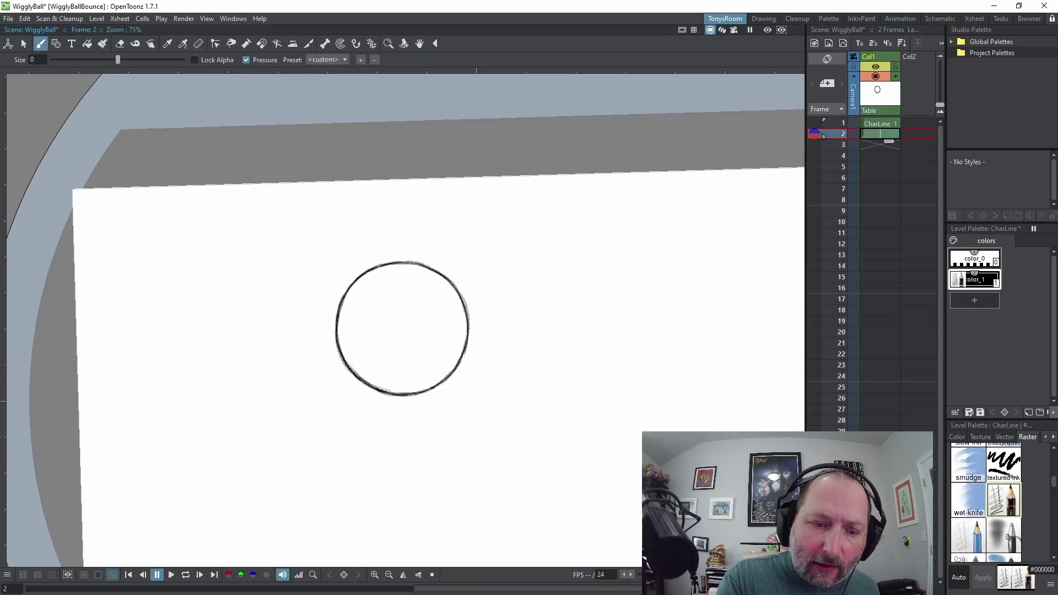
pyautogui.hotkey('alt', 'd')
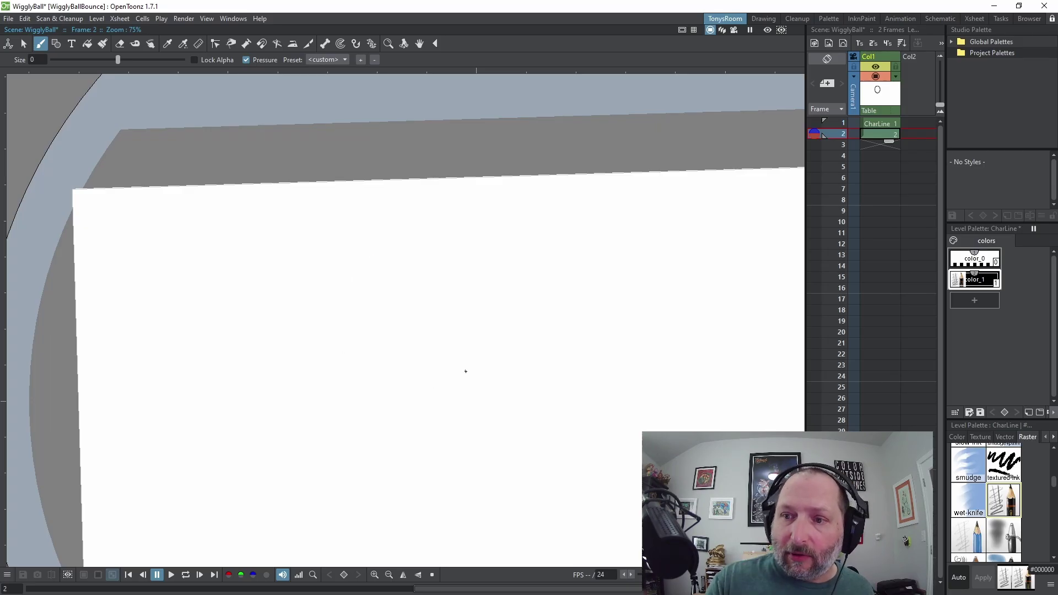
pyautogui.click(814, 123)
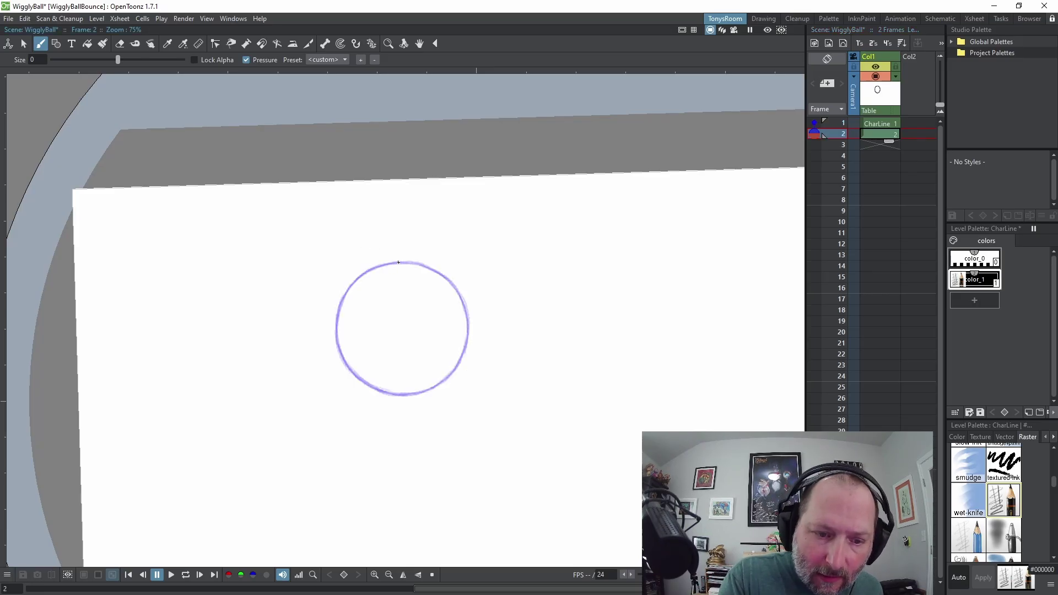
# - Trace the onion-skinned ball outline on frame 2 with pencil Brush strokes, rotating the canvas between arcs
pyautogui.moveTo(393, 264)
pyautogui.mouseDown()
pyautogui.moveTo(338, 308)
pyautogui.moveTo(359, 375)
pyautogui.moveTo(343, 356)
pyautogui.moveTo(379, 389)
pyautogui.moveTo(421, 392)
pyautogui.mouseUp()
pyautogui.hotkey('ctrl', 'space')
pyautogui.moveTo(338, 335); pyautogui.dragTo(353, 370)
pyautogui.moveTo(334, 298); pyautogui.dragTo(332, 331)
pyautogui.hotkey('ctrl', 'space')
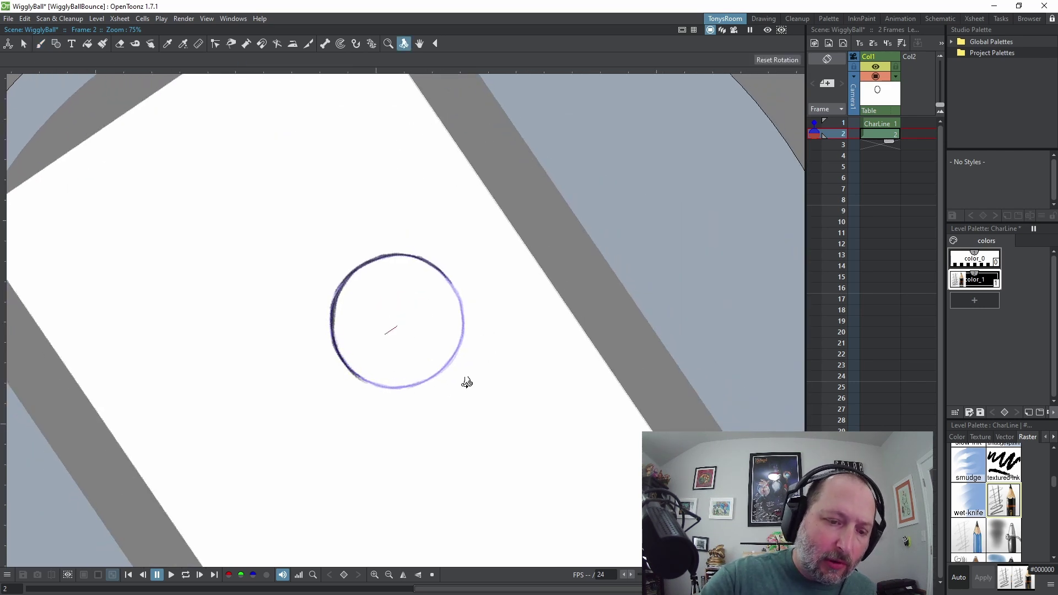
pyautogui.moveTo(468, 383); pyautogui.dragTo(345, 293)
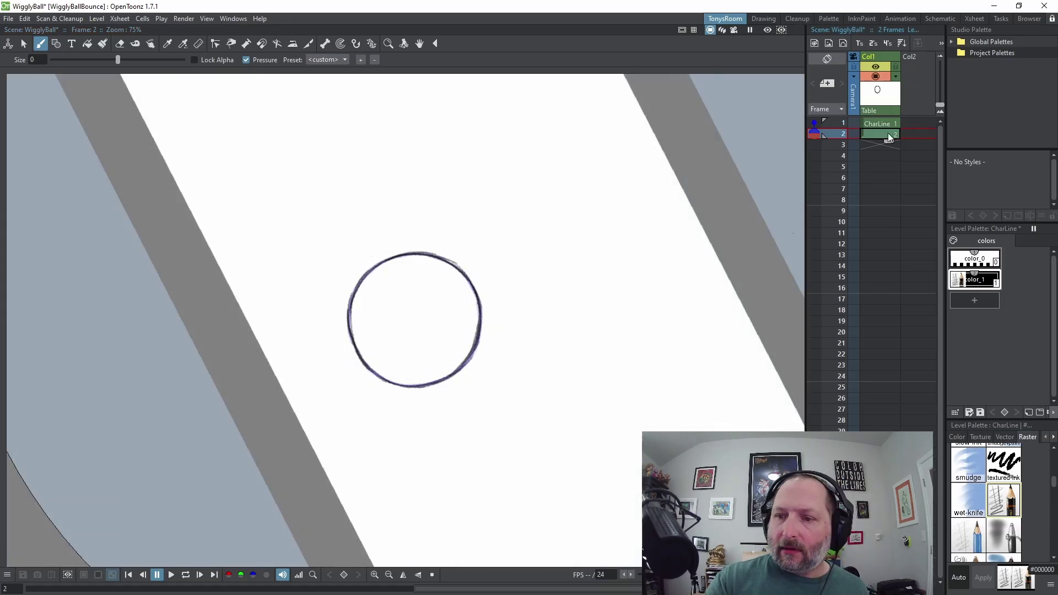
# - Extend the CharLine level to frame 3 and create a blank drawing there
pyautogui.moveTo(889, 141); pyautogui.dragTo(889, 153)
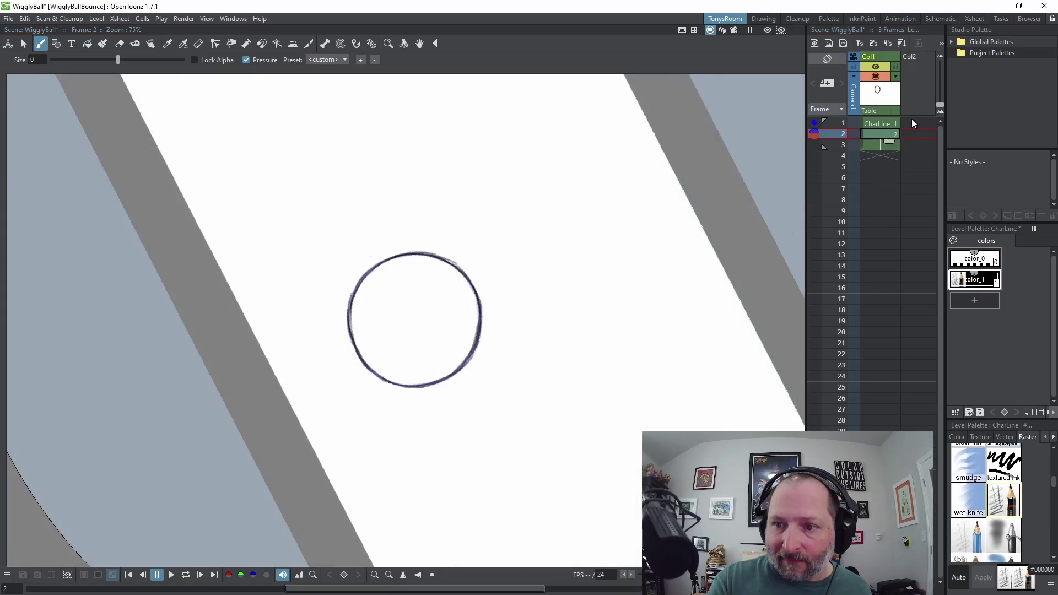
pyautogui.press('Down')
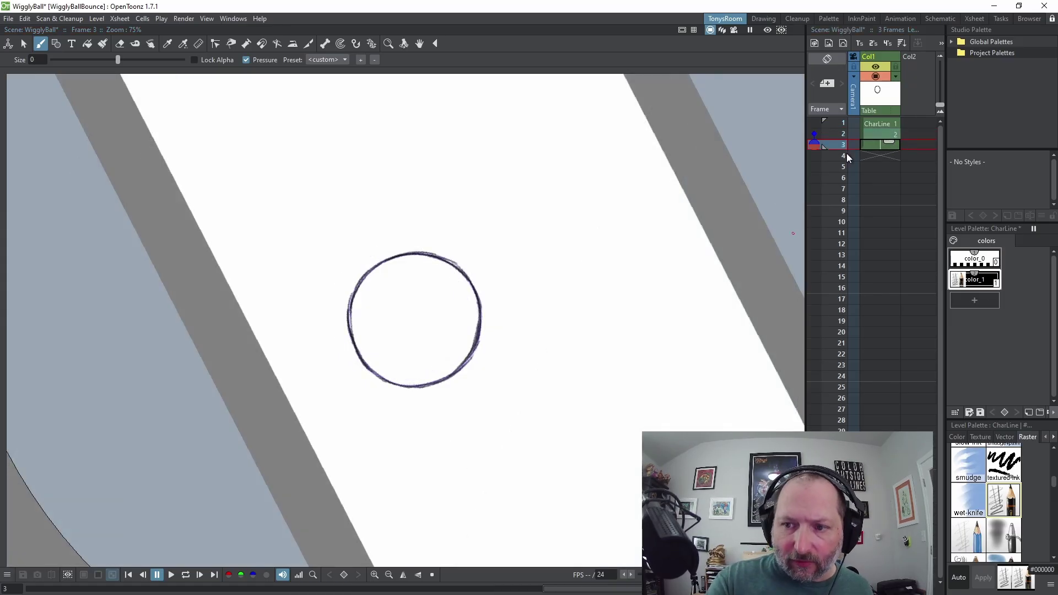
pyautogui.click(884, 149)
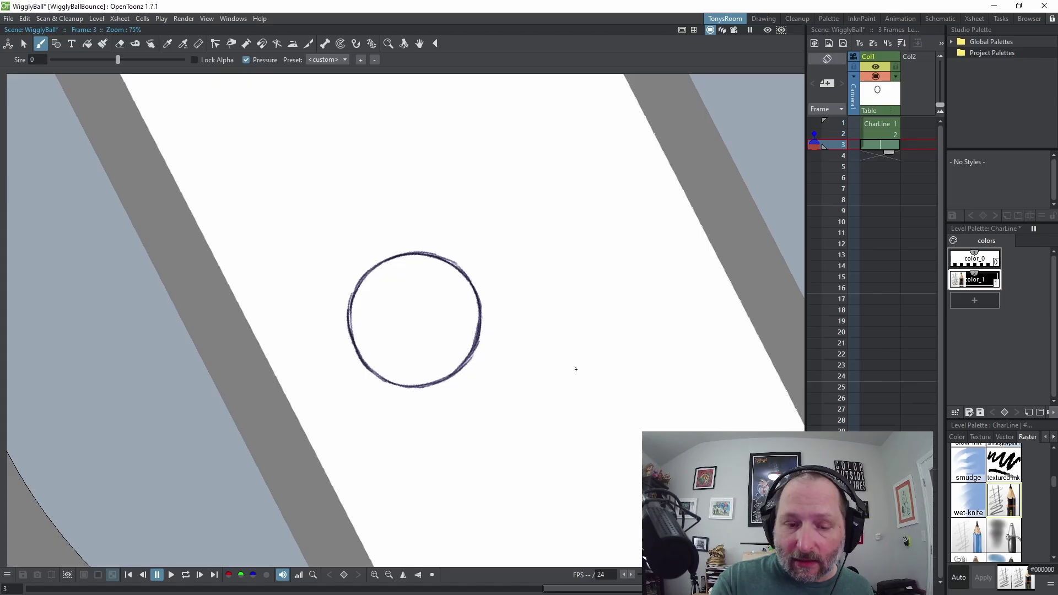
pyautogui.hotkey('alt', 'd')
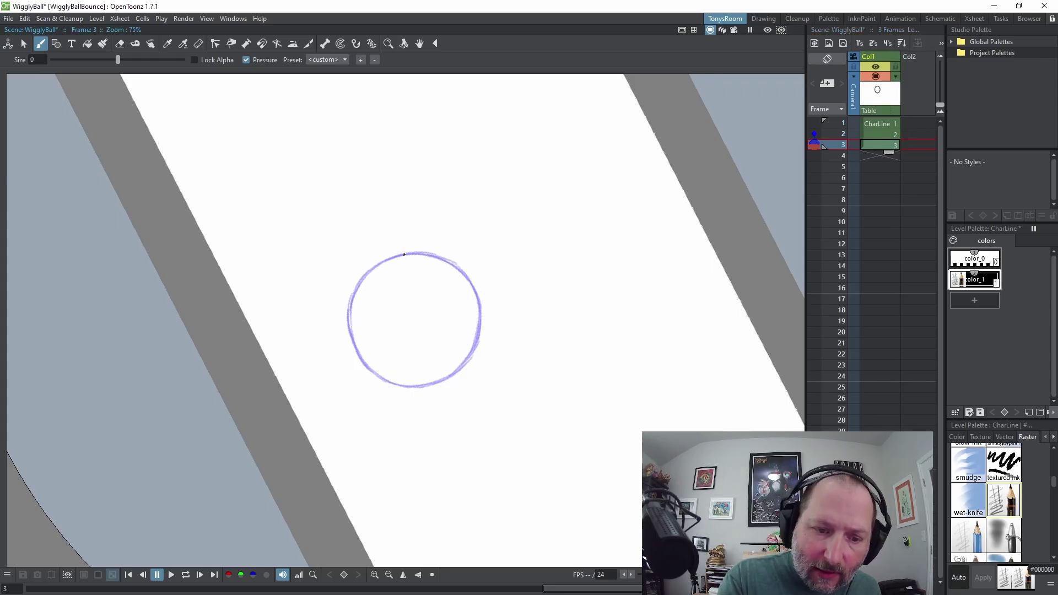
# - Draw the third ball outline on frame 3 over the onion-skinned circle with pencil Brush strokes
pyautogui.moveTo(403, 256)
pyautogui.mouseDown()
pyautogui.moveTo(351, 297)
pyautogui.moveTo(356, 289)
pyautogui.moveTo(354, 337)
pyautogui.moveTo(367, 367)
pyautogui.moveTo(357, 354)
pyautogui.moveTo(371, 370)
pyautogui.moveTo(428, 369)
pyautogui.moveTo(639, 275)
pyautogui.moveTo(535, 196)
pyautogui.moveTo(378, 184)
pyautogui.moveTo(374, 222)
pyautogui.moveTo(400, 247)
pyautogui.moveTo(362, 262)
pyautogui.moveTo(337, 309)
pyautogui.moveTo(363, 368)
pyautogui.mouseUp()
pyautogui.moveTo(457, 335)
pyautogui.mouseDown()
pyautogui.moveTo(473, 170)
pyautogui.moveTo(315, 230)
pyautogui.mouseUp()
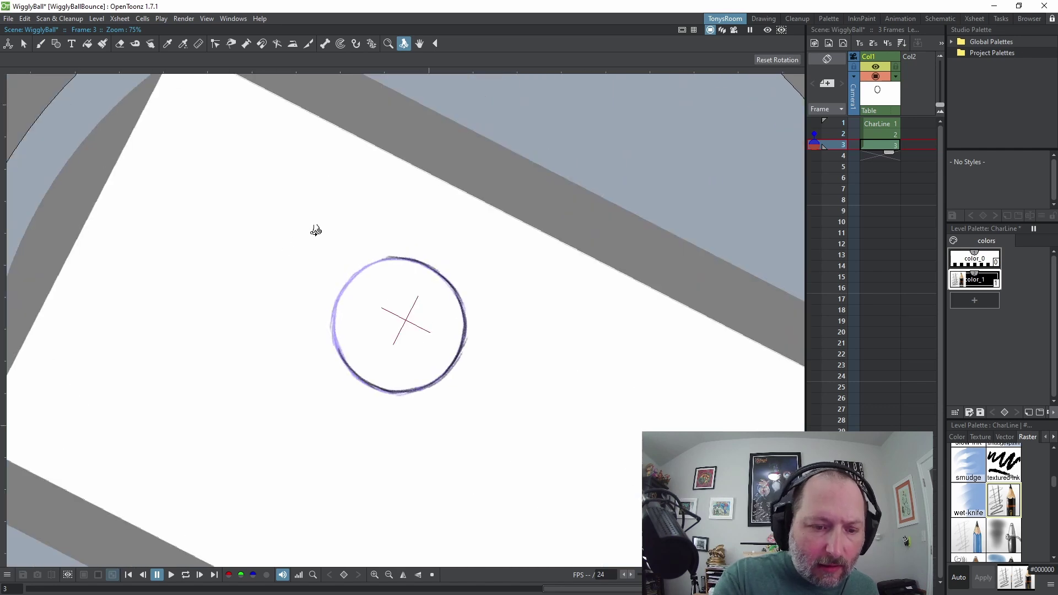
pyautogui.moveTo(391, 259)
pyautogui.mouseDown()
pyautogui.moveTo(357, 269)
pyautogui.moveTo(382, 260)
pyautogui.moveTo(355, 273)
pyautogui.moveTo(332, 325)
pyautogui.moveTo(356, 375)
pyautogui.moveTo(336, 300)
pyautogui.moveTo(337, 321)
pyautogui.moveTo(375, 264)
pyautogui.mouseUp()
pyautogui.hotkey('ctrl', 'space')
pyautogui.moveTo(518, 241)
pyautogui.mouseDown()
pyautogui.moveTo(498, 217)
pyautogui.moveTo(354, 247)
pyautogui.mouseUp()
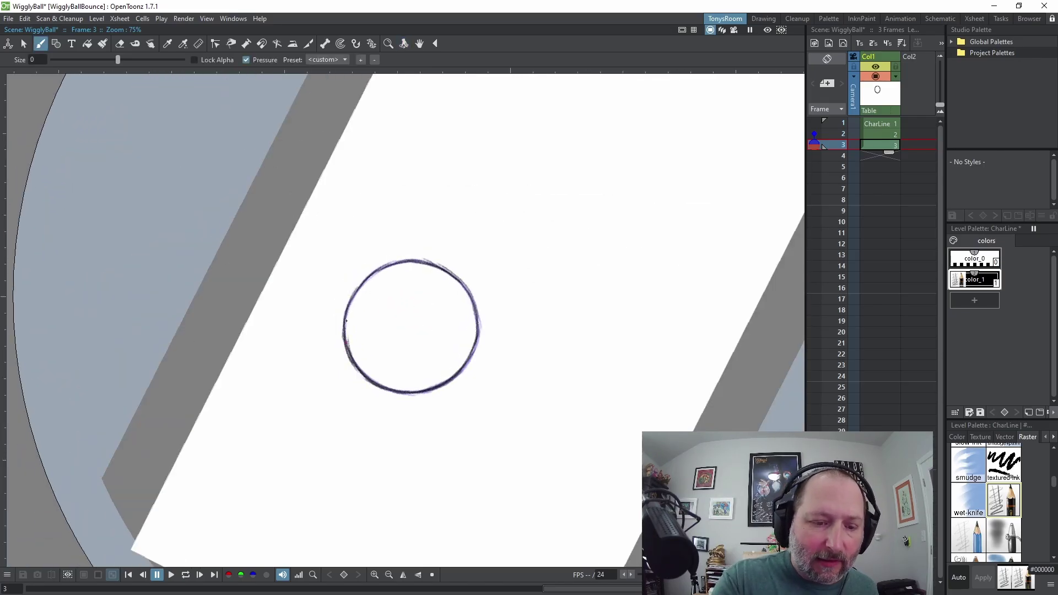
# - Reset the canvas rotation and play the three-frame loop to preview the wiggle
pyautogui.press('.')
pyautogui.press('.')
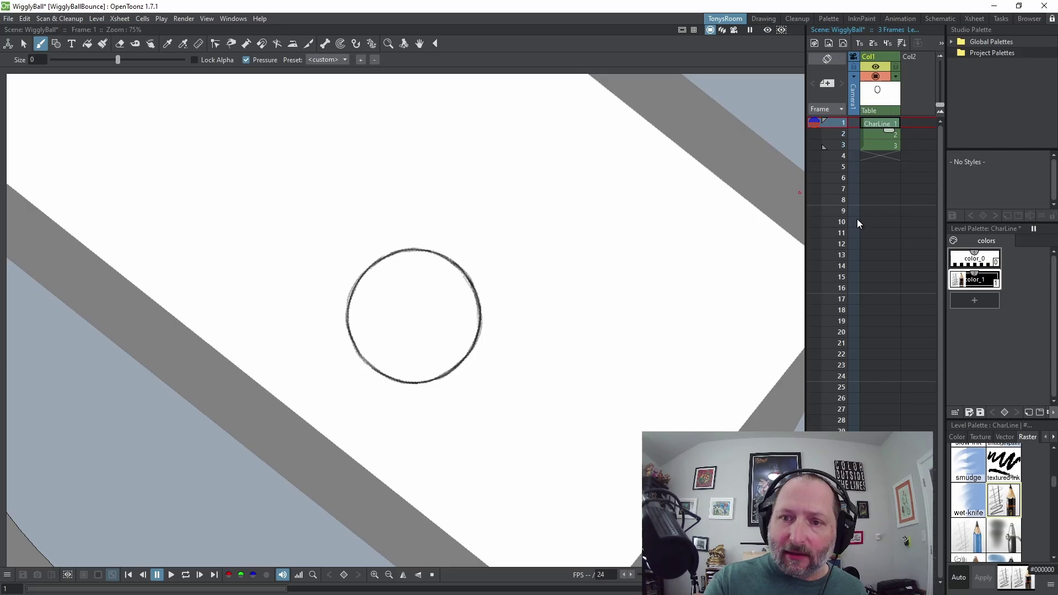
pyautogui.hotkey('ctrl', 'space')
pyautogui.click(783, 60)
pyautogui.press('l')
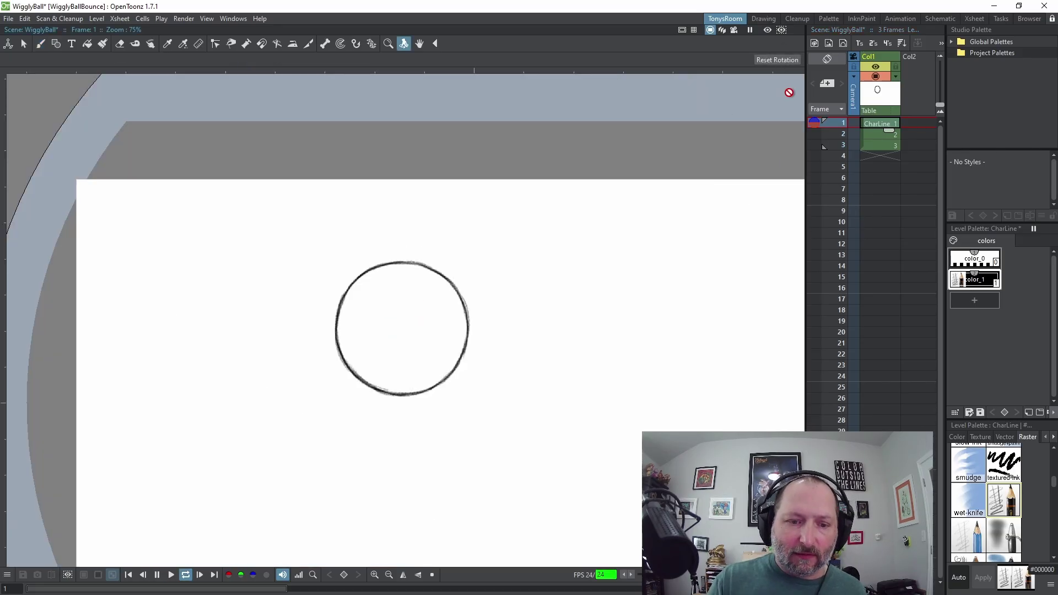
pyautogui.press('l')
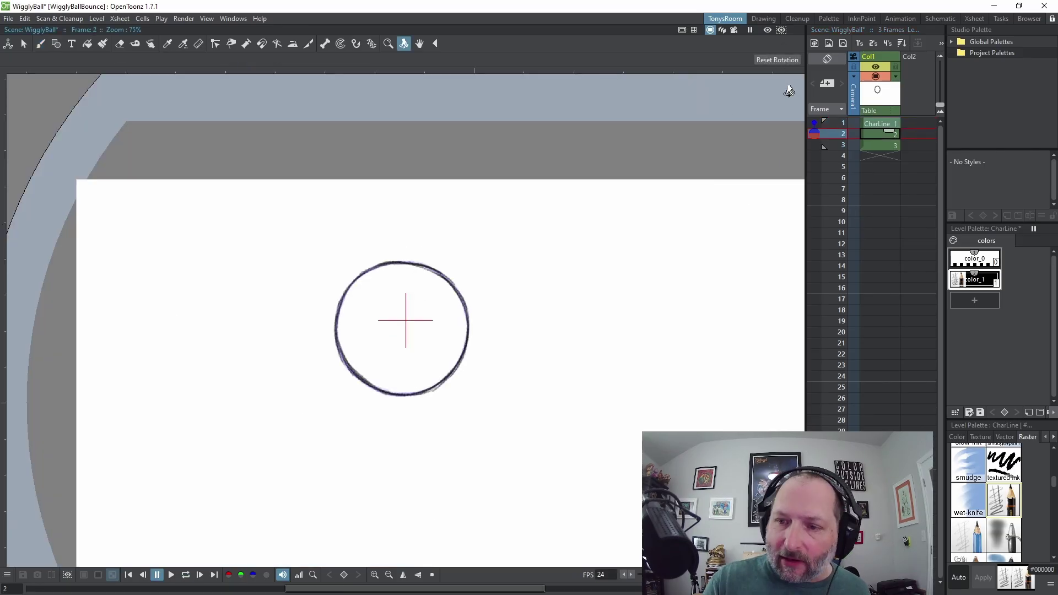
# - Extend each of the three CharLine drawings by one frame so that each is held for two frames across frames 1 to 6
pyautogui.click(885, 124)
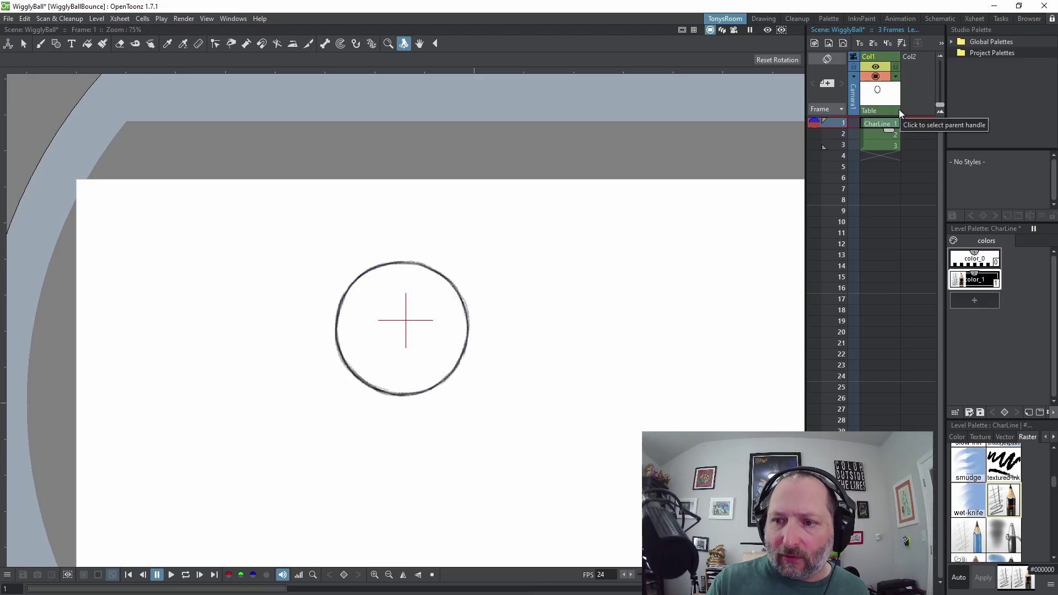
pyautogui.moveTo(888, 130); pyautogui.dragTo(881, 137)
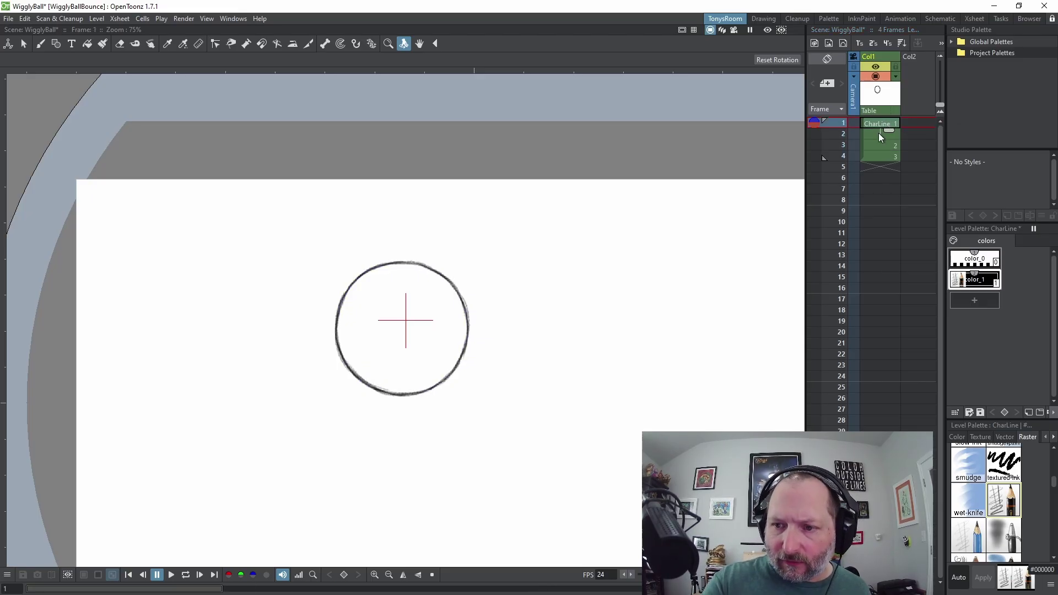
pyautogui.click(879, 135)
pyautogui.click(897, 145)
pyautogui.click(891, 134)
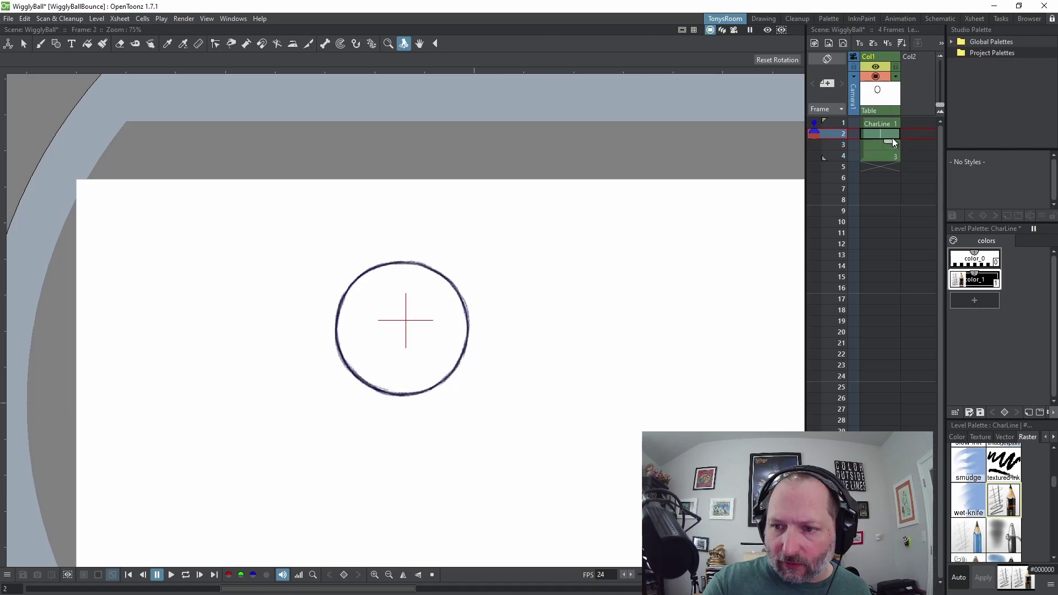
pyautogui.click(894, 146)
pyautogui.moveTo(891, 152); pyautogui.dragTo(890, 163)
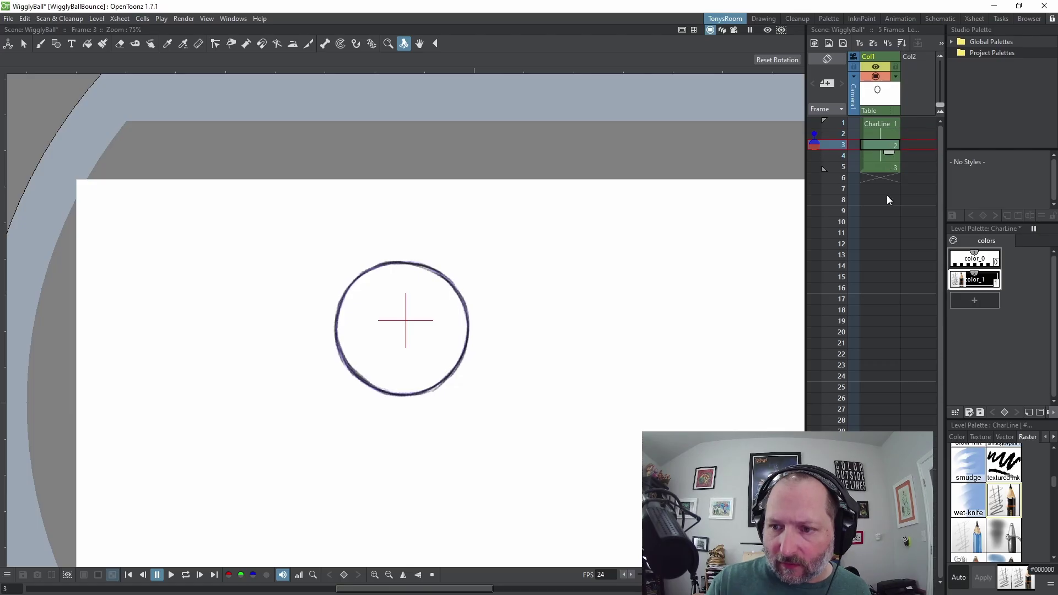
pyautogui.click(889, 165)
pyautogui.press("'")
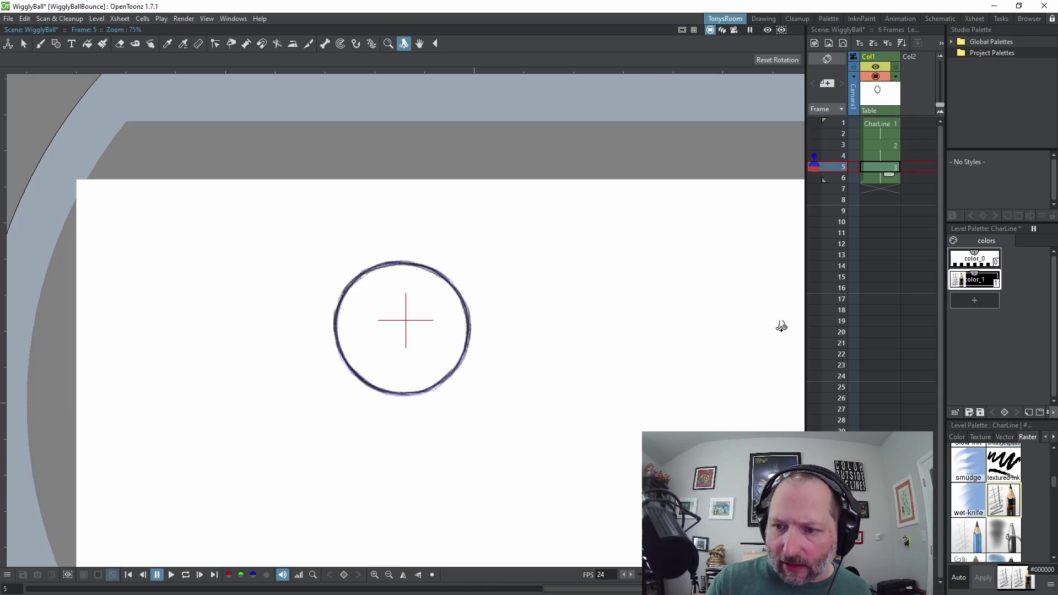
# - Renumber the CharLine drawings in frames 1 to 6 as 1, 3 and 5 and play the loop to preview the timing
pyautogui.click(891, 178)
pyautogui.click(862, 128)
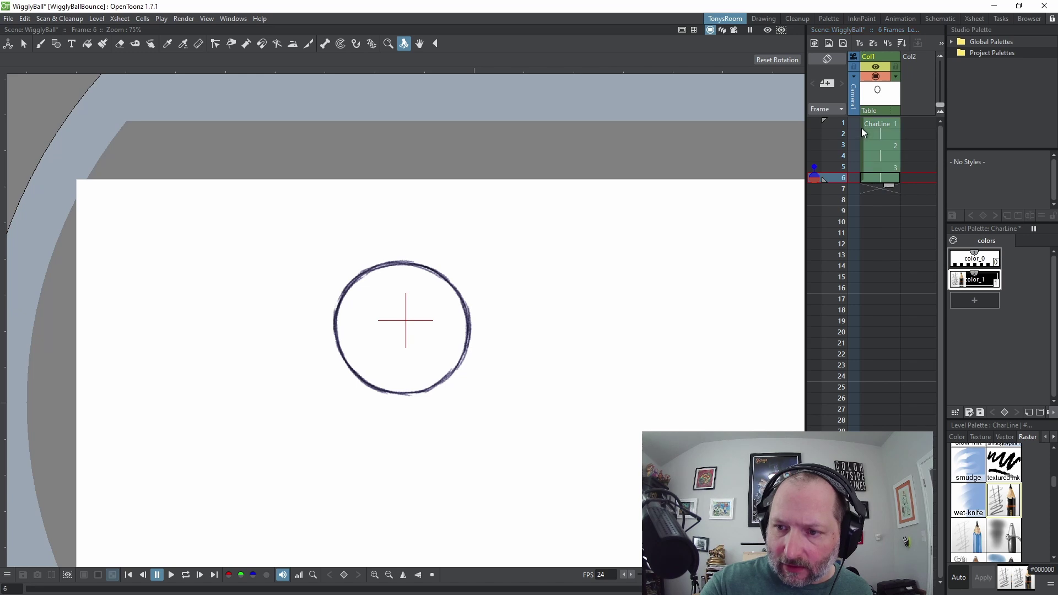
pyautogui.click(899, 44)
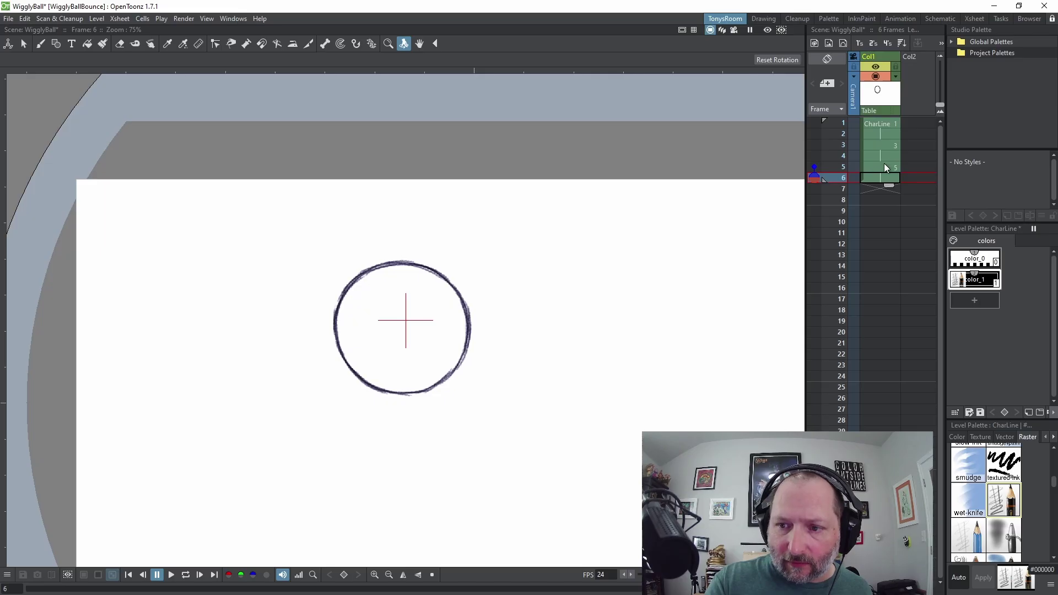
pyautogui.press('l')
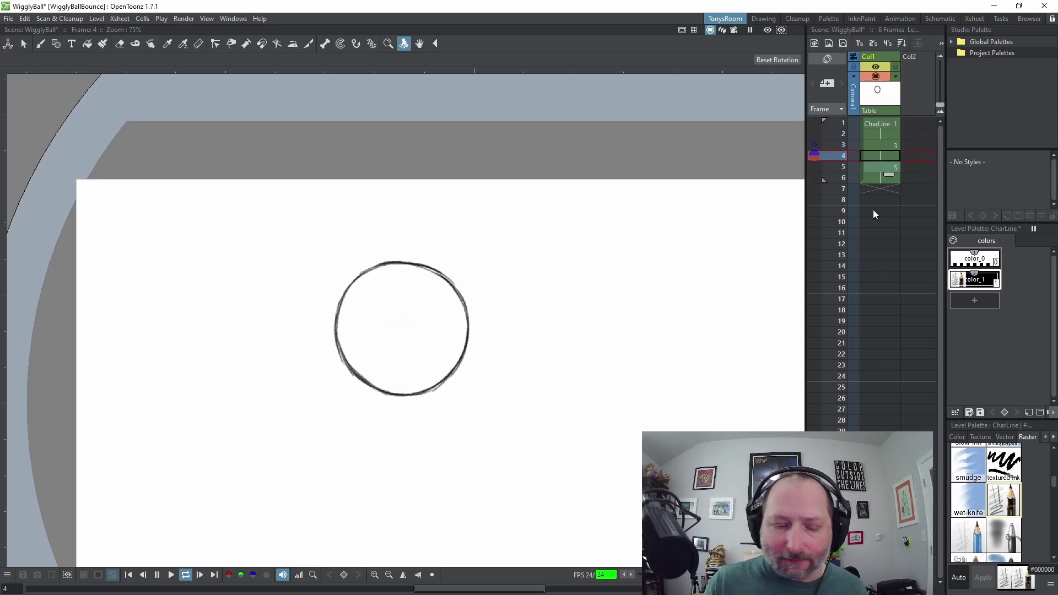
pyautogui.press('l')
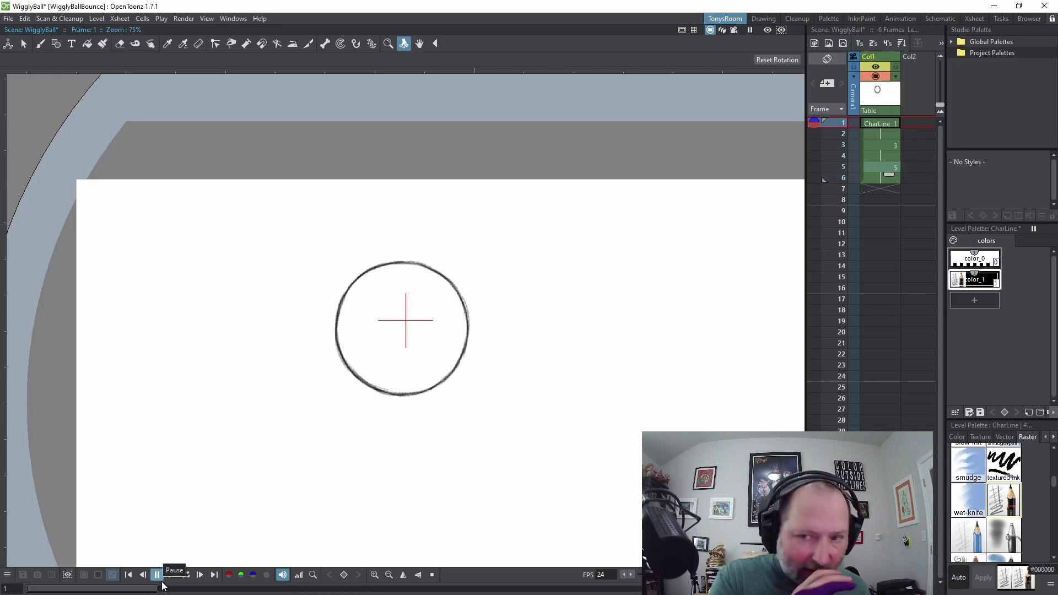
# - Repeat the CharLine cells of frames 1 to 6 up to frame 168 and check the filled cells through the end
pyautogui.click(879, 125)
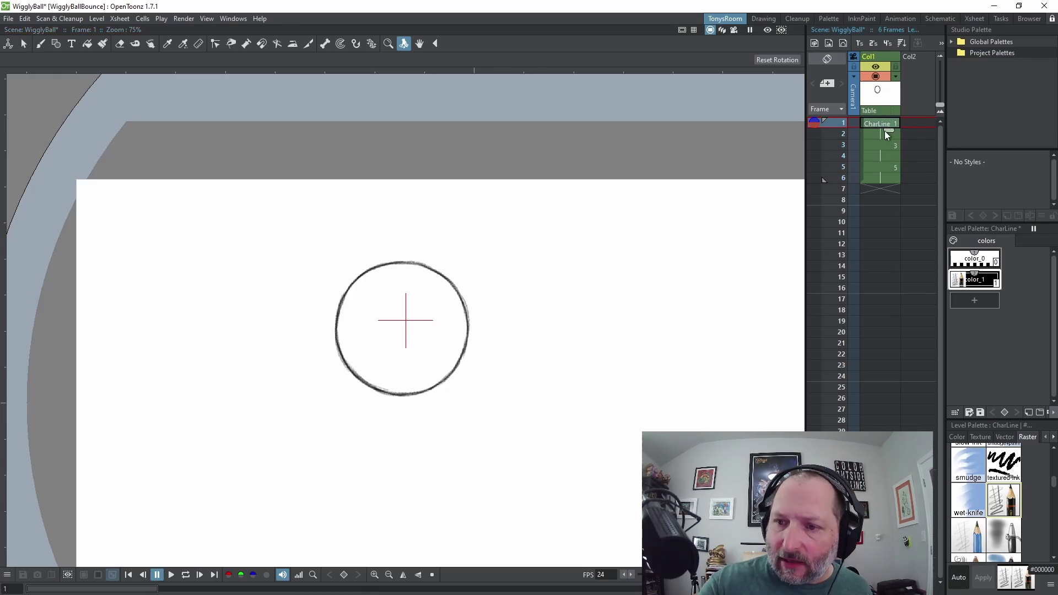
pyautogui.moveTo(880, 126); pyautogui.dragTo(886, 176)
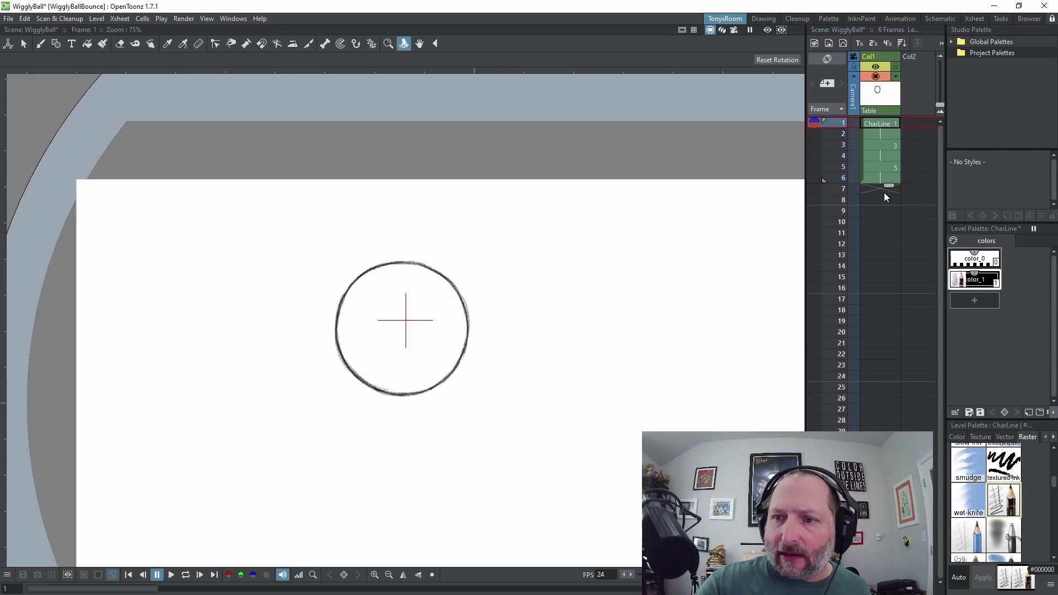
pyautogui.rightClick(882, 154)
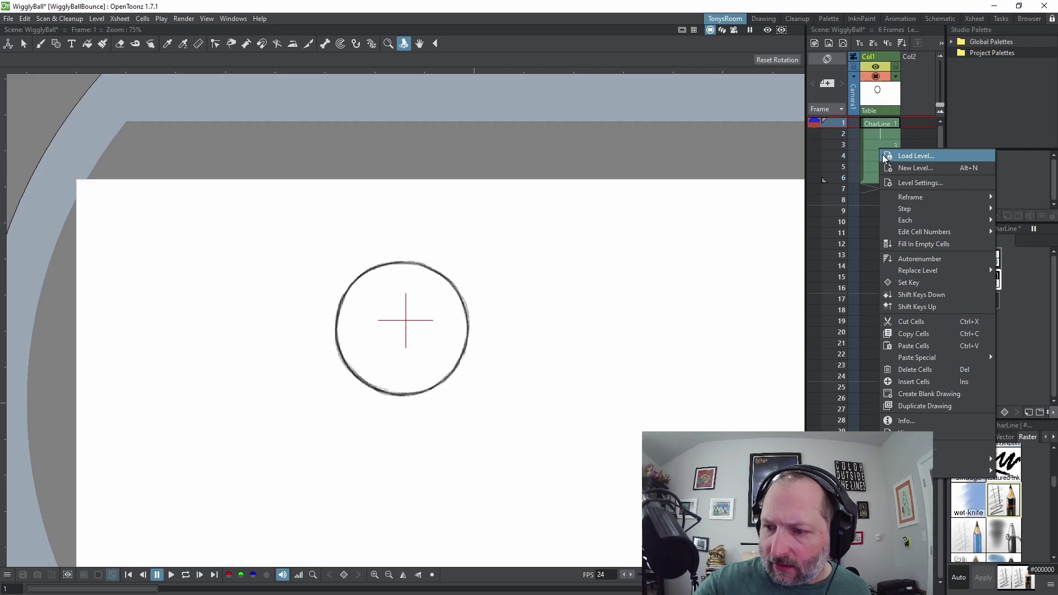
pyautogui.moveTo(950, 235)
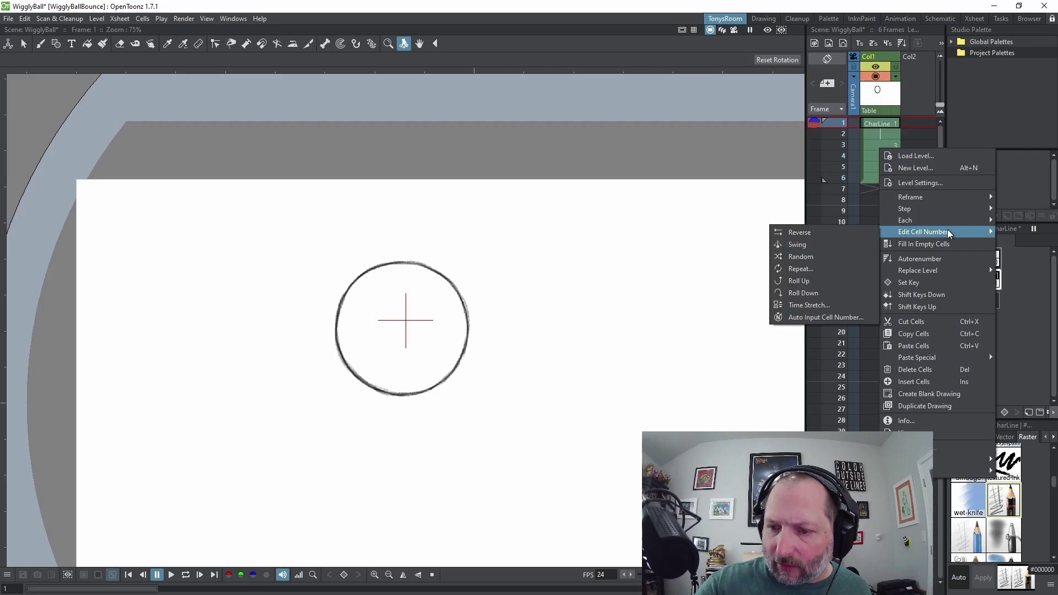
pyautogui.click(800, 269)
pyautogui.doubleClick(612, 307)
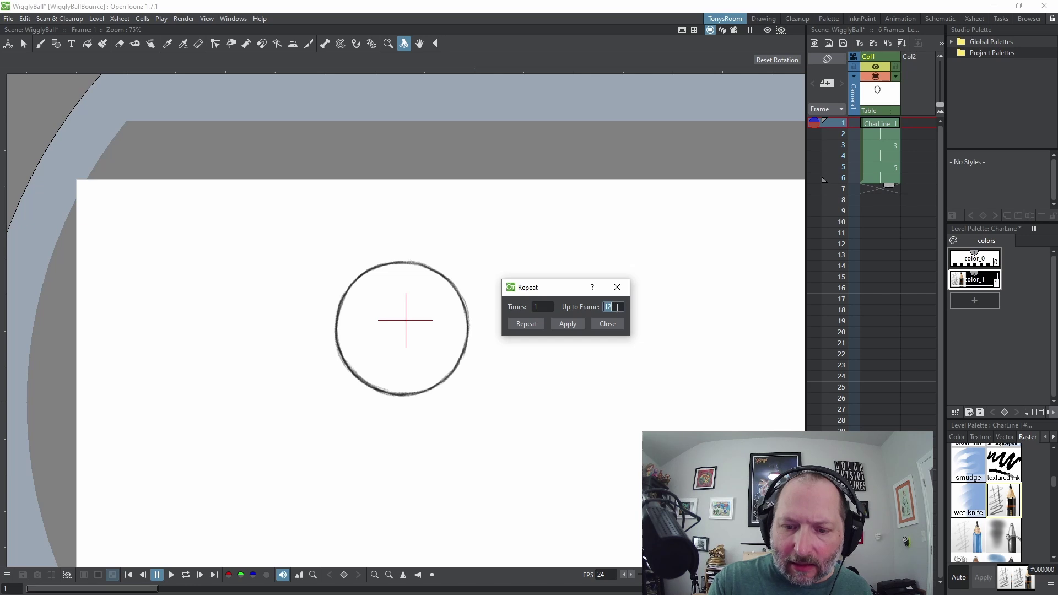
pyautogui.write('168')
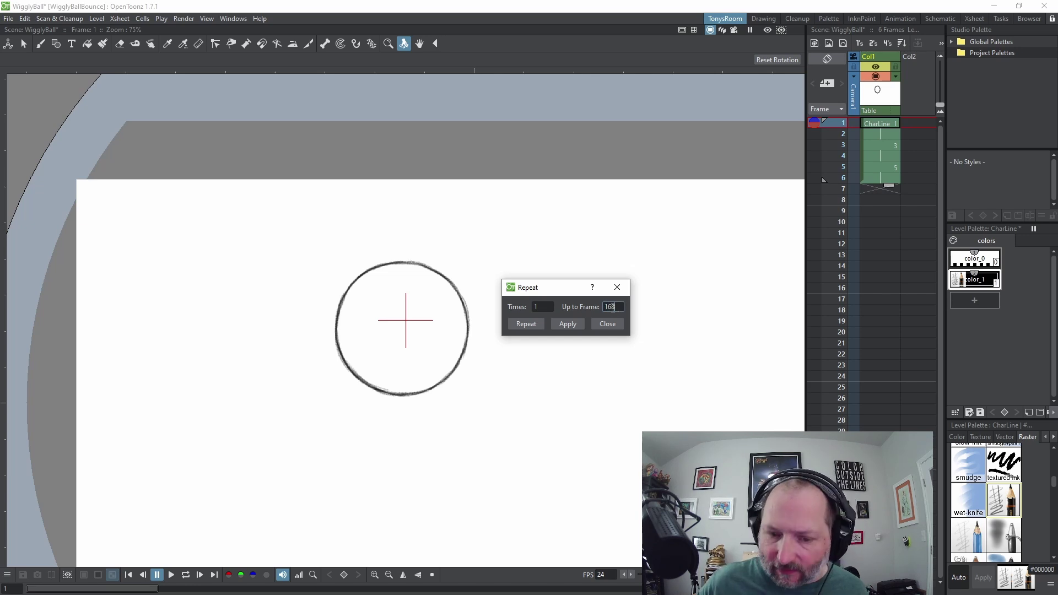
pyautogui.click(534, 326)
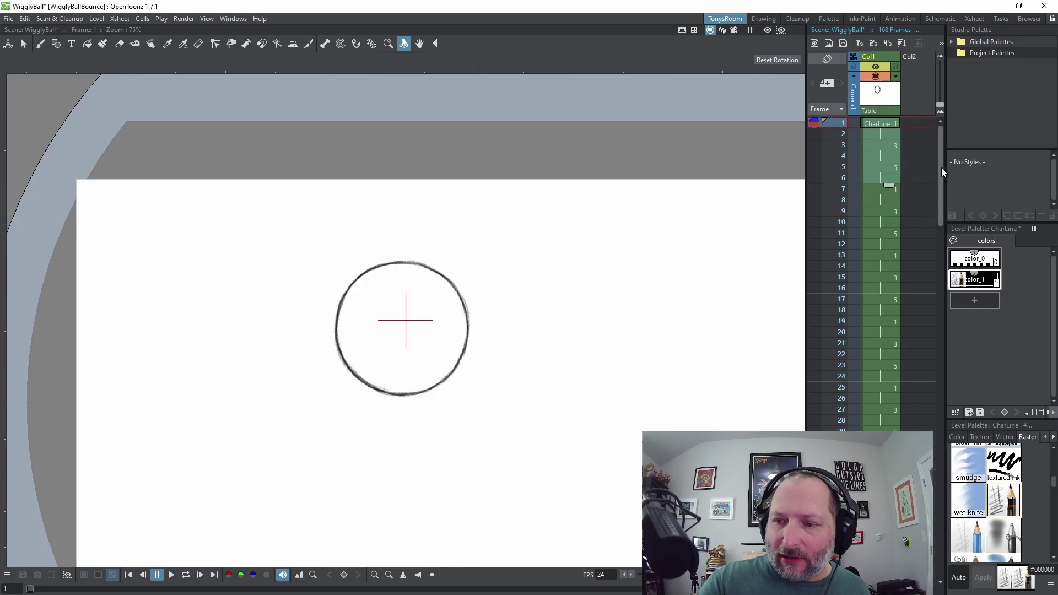
pyautogui.moveTo(941, 168); pyautogui.dragTo(941, 364)
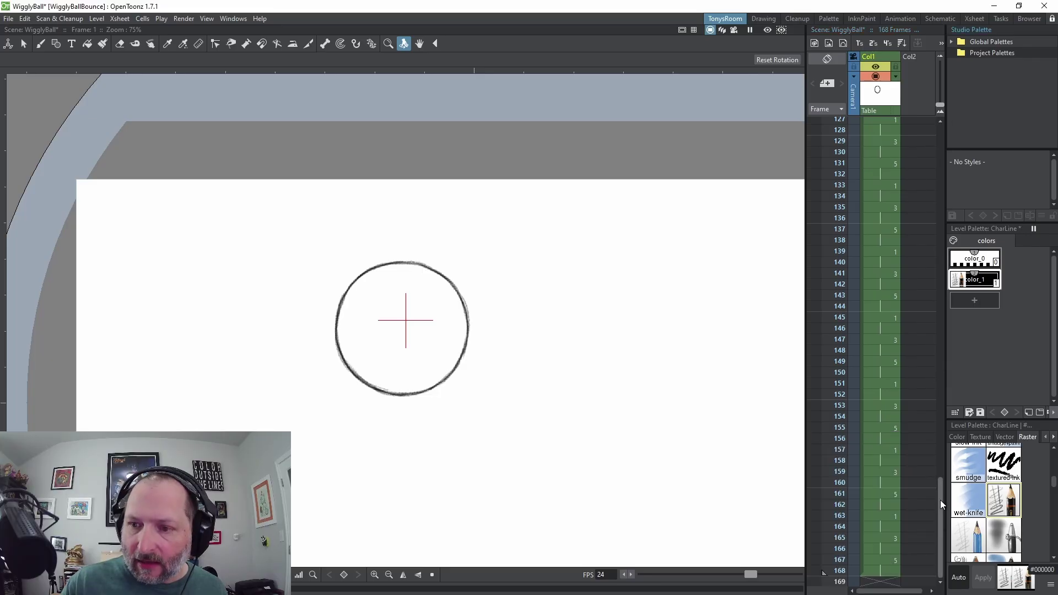
pyautogui.moveTo(940, 496); pyautogui.dragTo(940, 132)
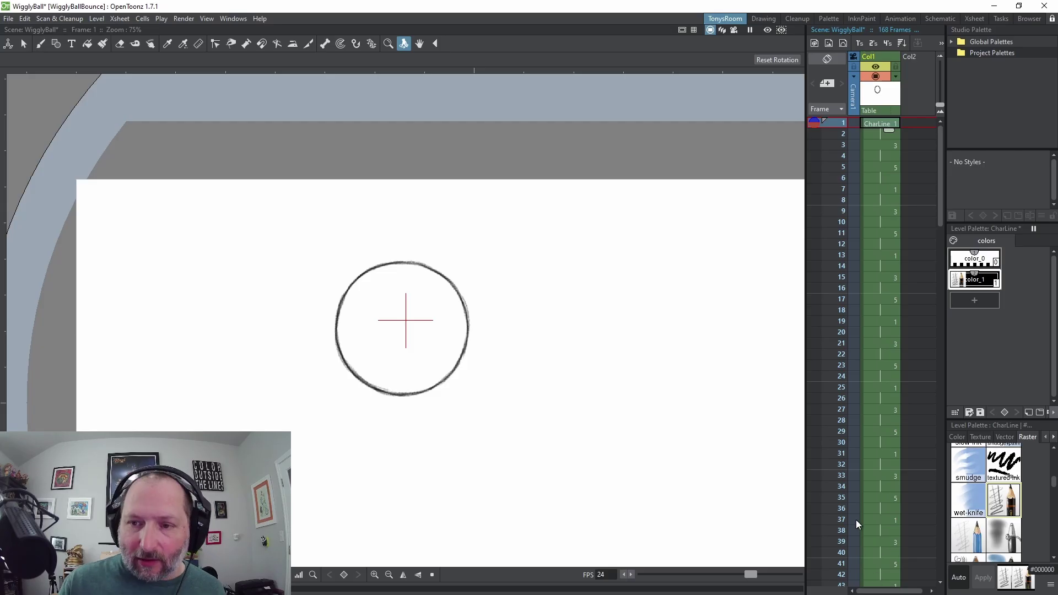
# - Rename the CharLine column as CL
pyautogui.click(877, 57)
pyautogui.doubleClick(876, 57)
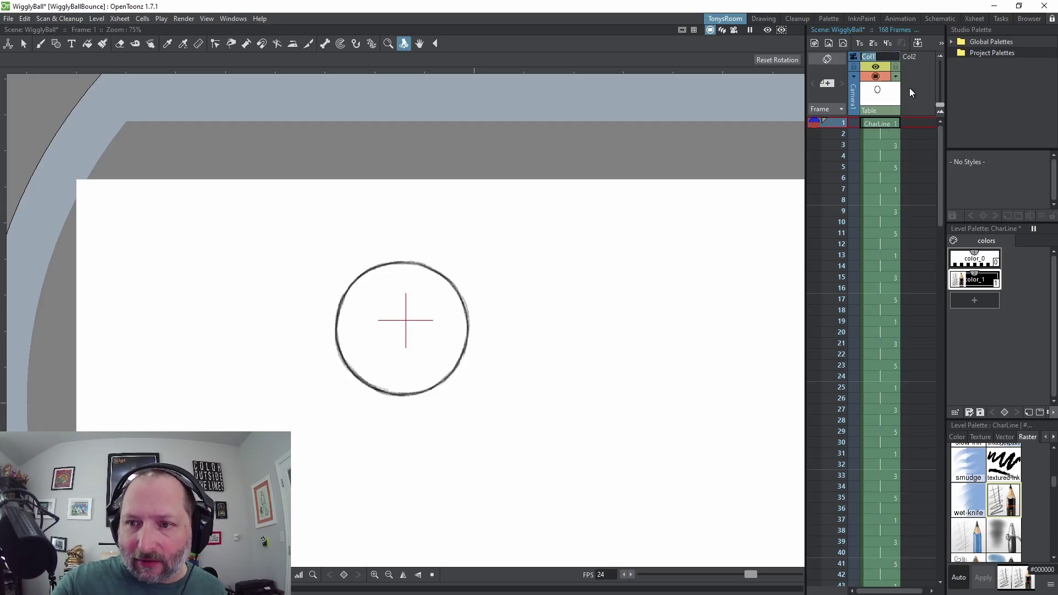
pyautogui.write('C')
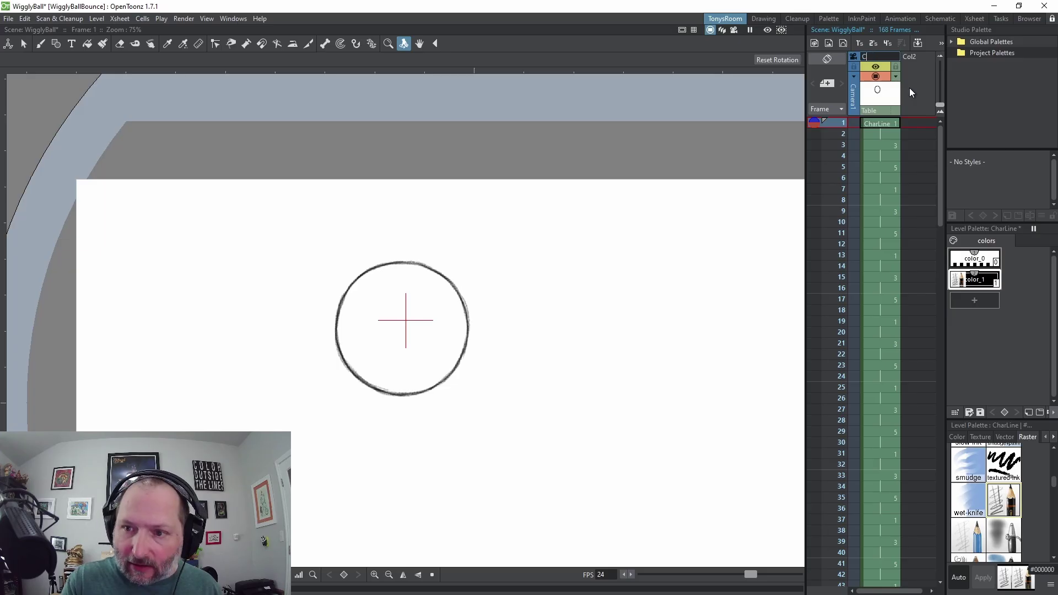
pyautogui.write('L')
pyautogui.press('Return')
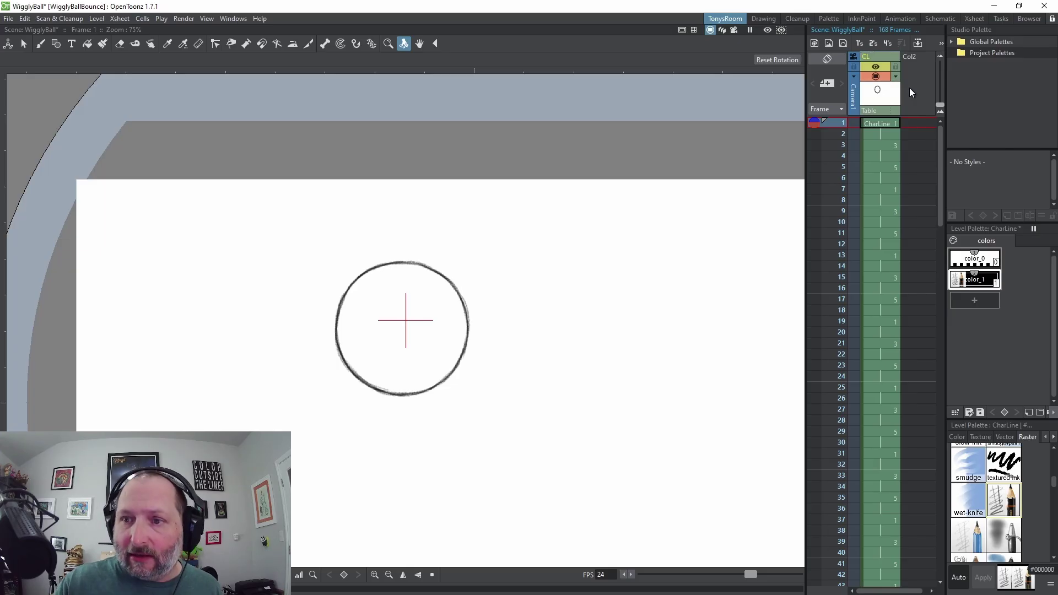
# - Create a Toonz Raster level named CharColor and move its column before the CL column so it sits beneath the line art
pyautogui.click(815, 44)
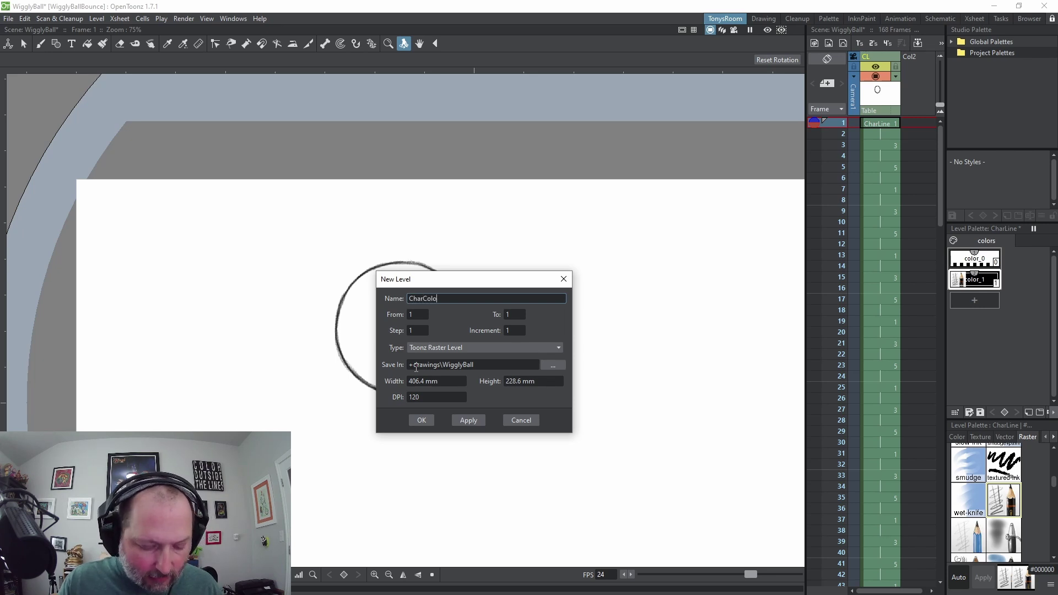
pyautogui.click(422, 421)
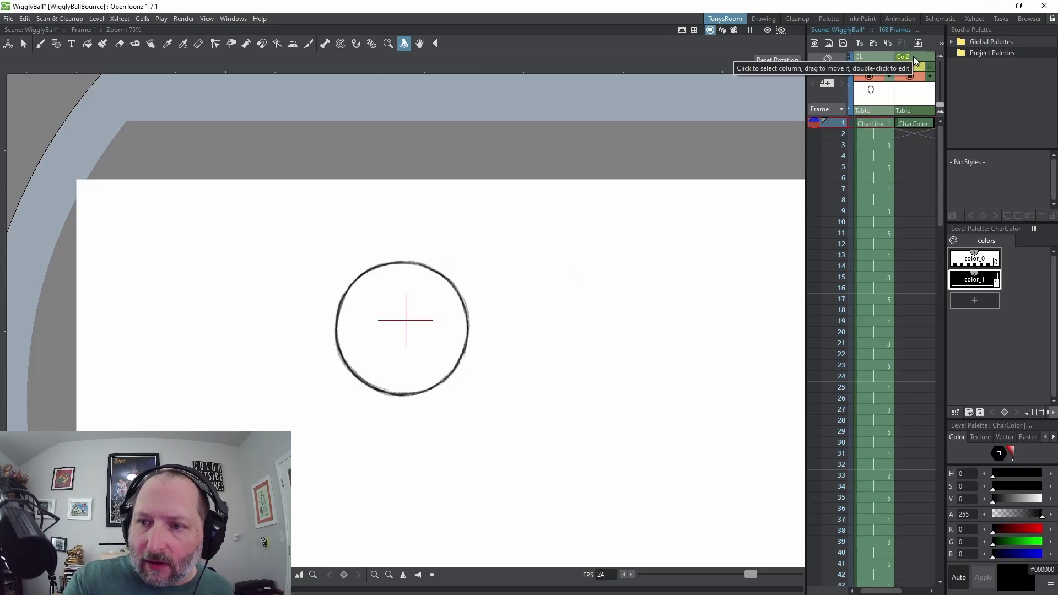
pyautogui.moveTo(914, 56); pyautogui.dragTo(874, 60)
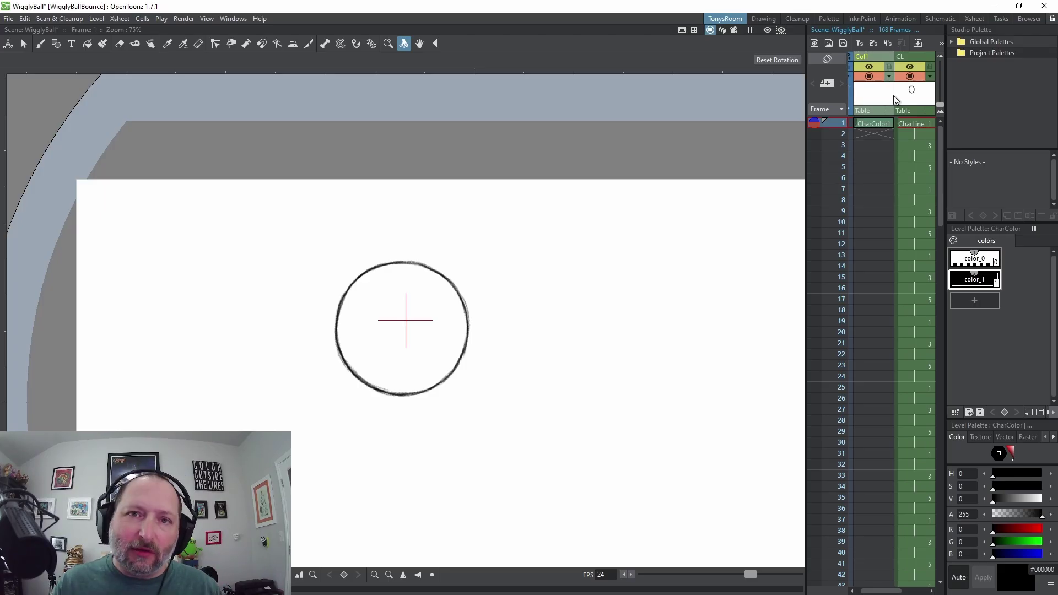
# - Rename the CharColor column as CC
pyautogui.click(878, 122)
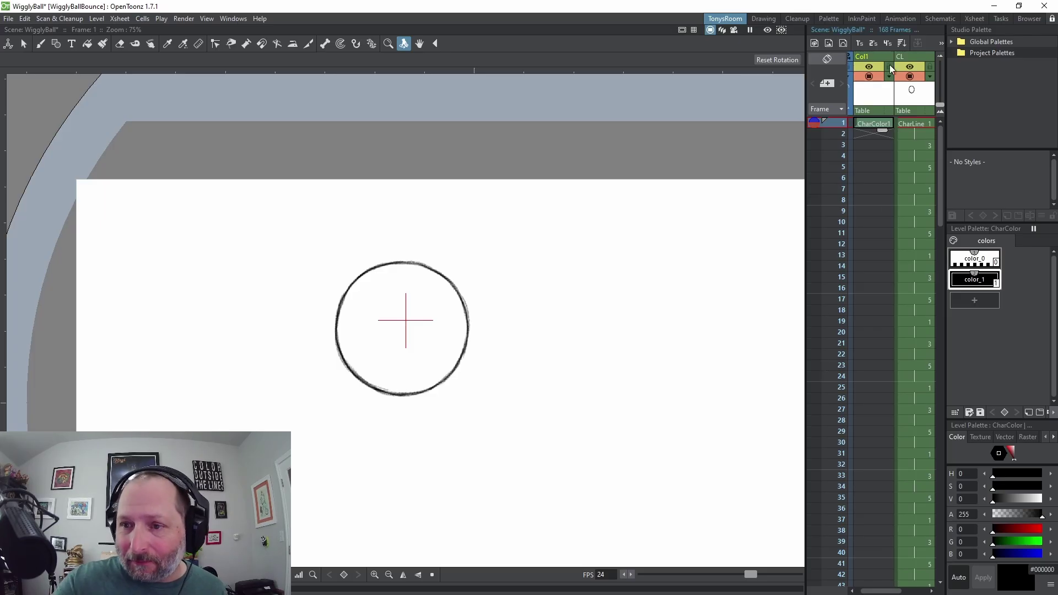
pyautogui.click(865, 55)
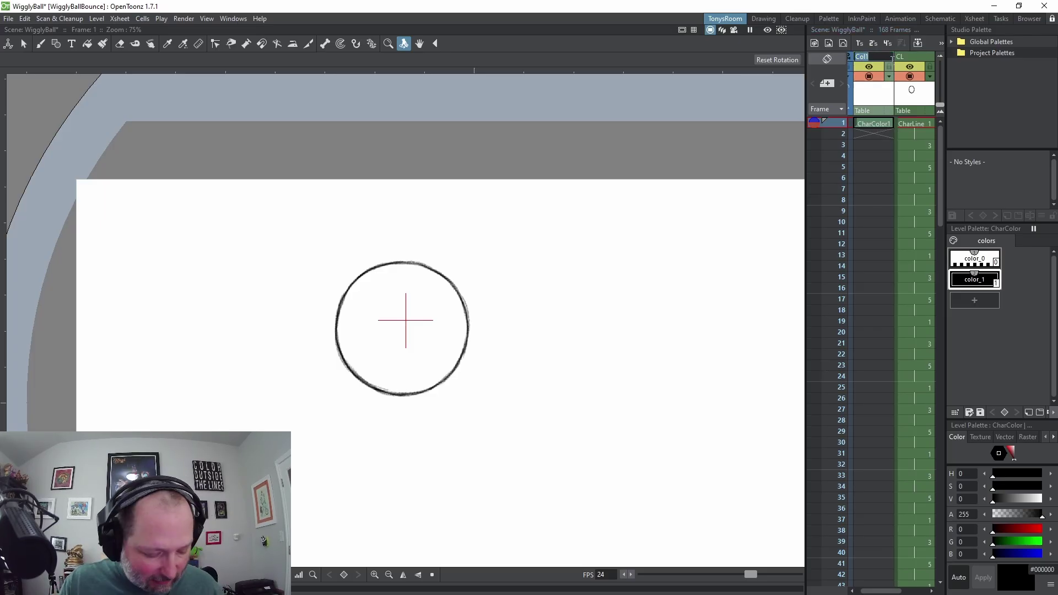
pyautogui.write('C')
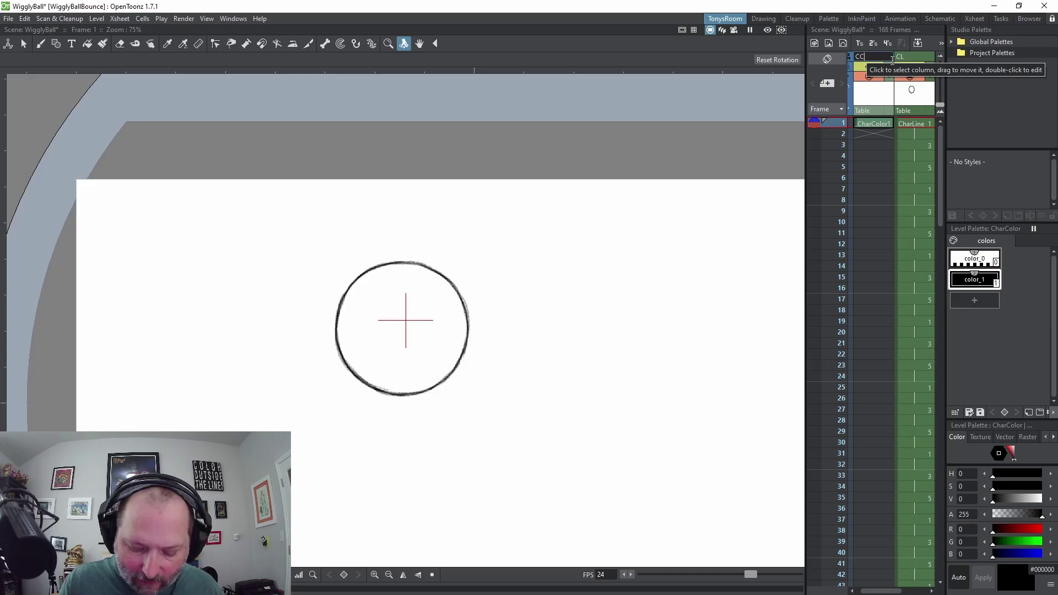
pyautogui.write('C')
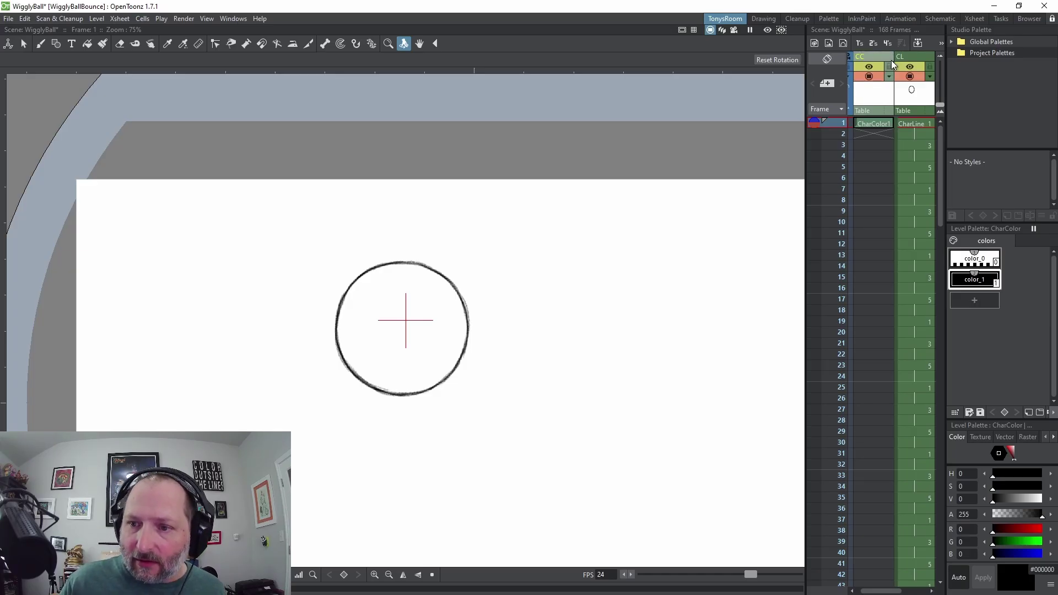
pyautogui.press('Return')
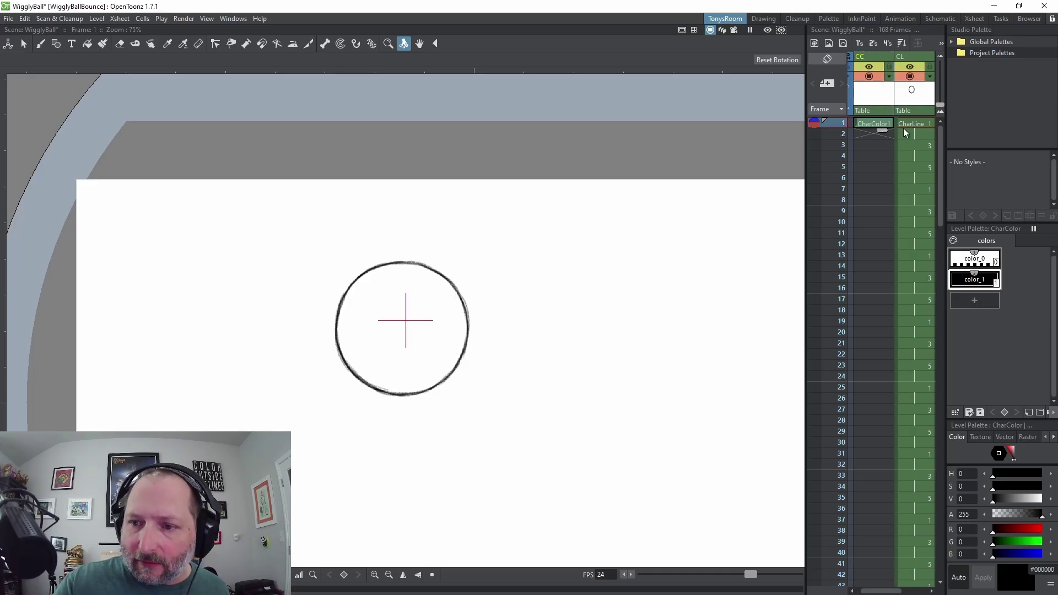
# - Rename CharColor's black style as light blue and set its colour to #61C8FF
pyautogui.doubleClick(979, 282)
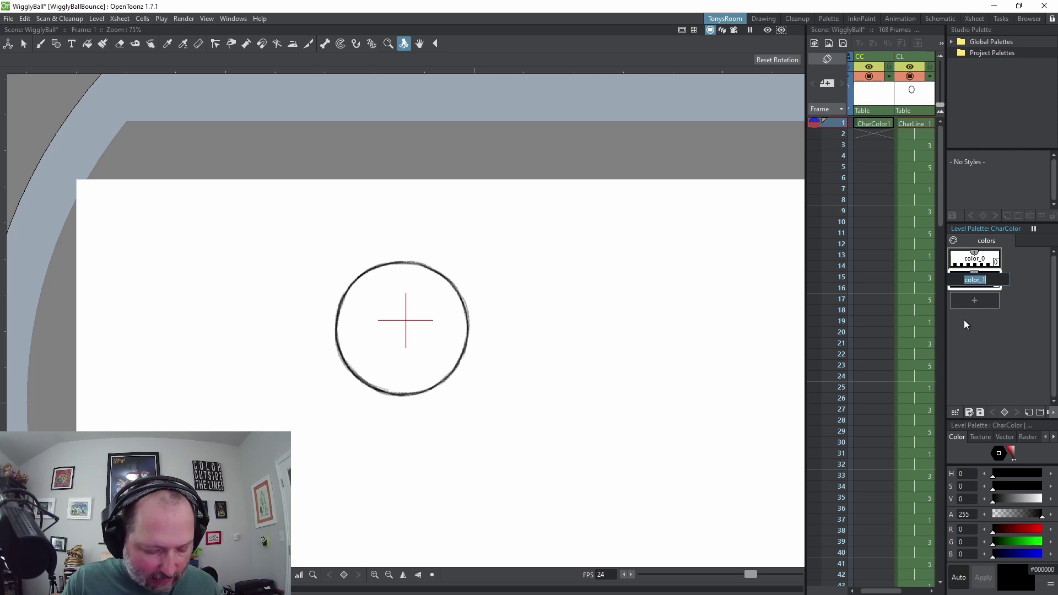
pyautogui.write('light')
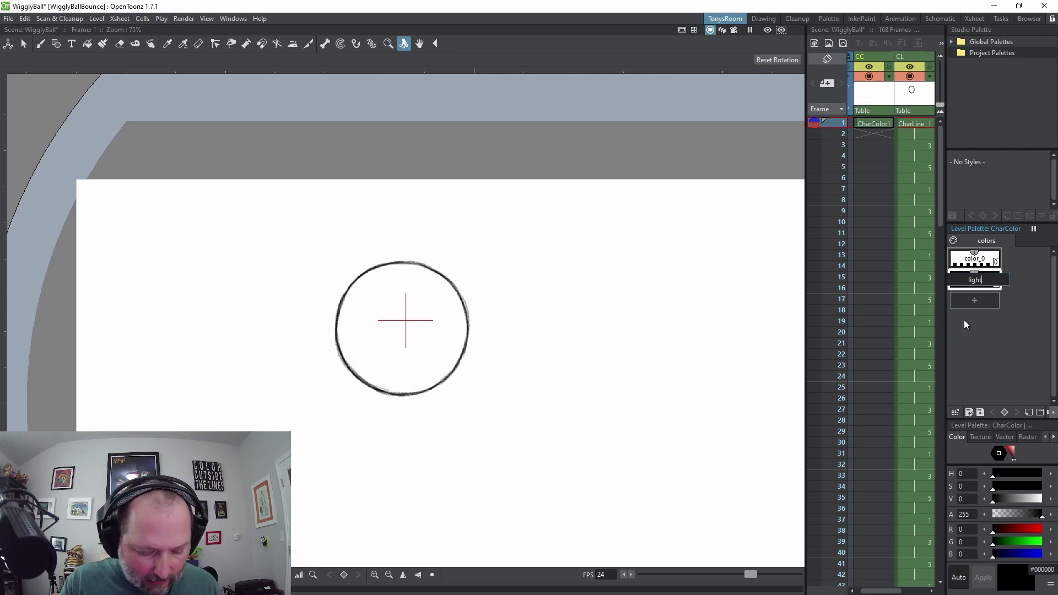
pyautogui.write(' blue')
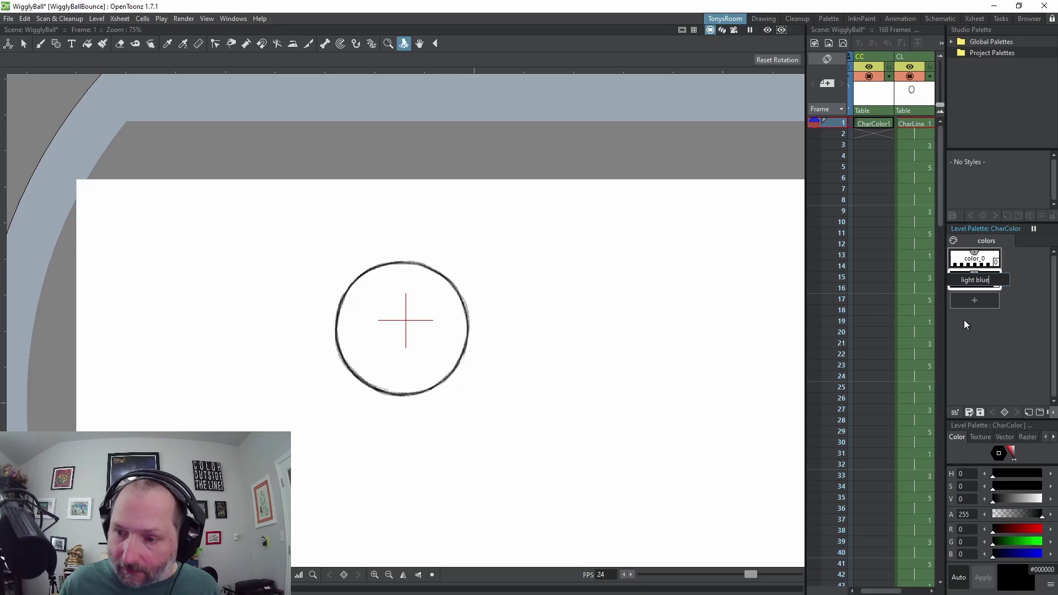
pyautogui.press('Return')
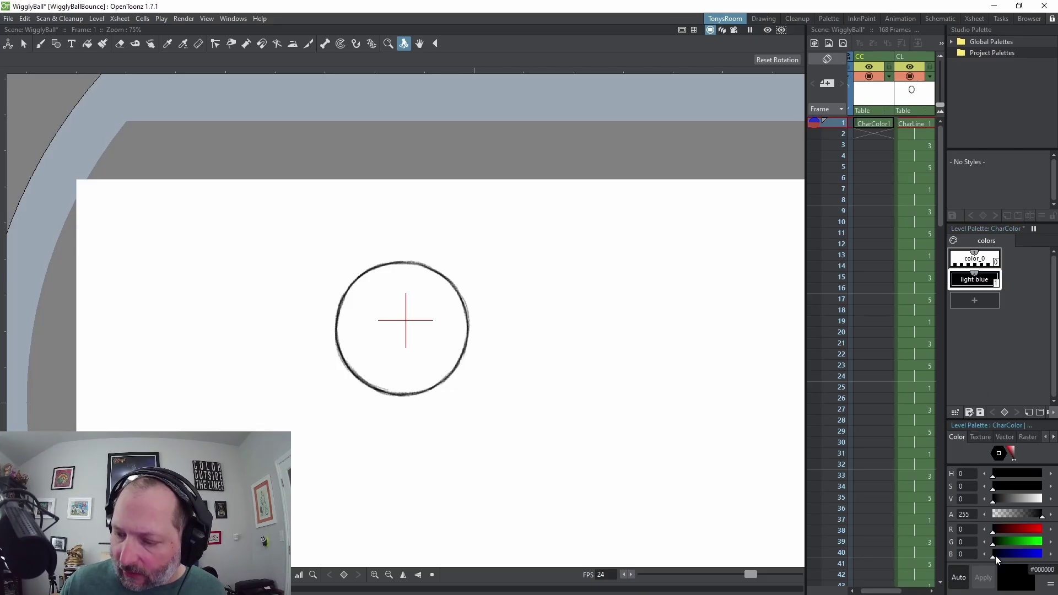
pyautogui.moveTo(995, 556); pyautogui.dragTo(1024, 549)
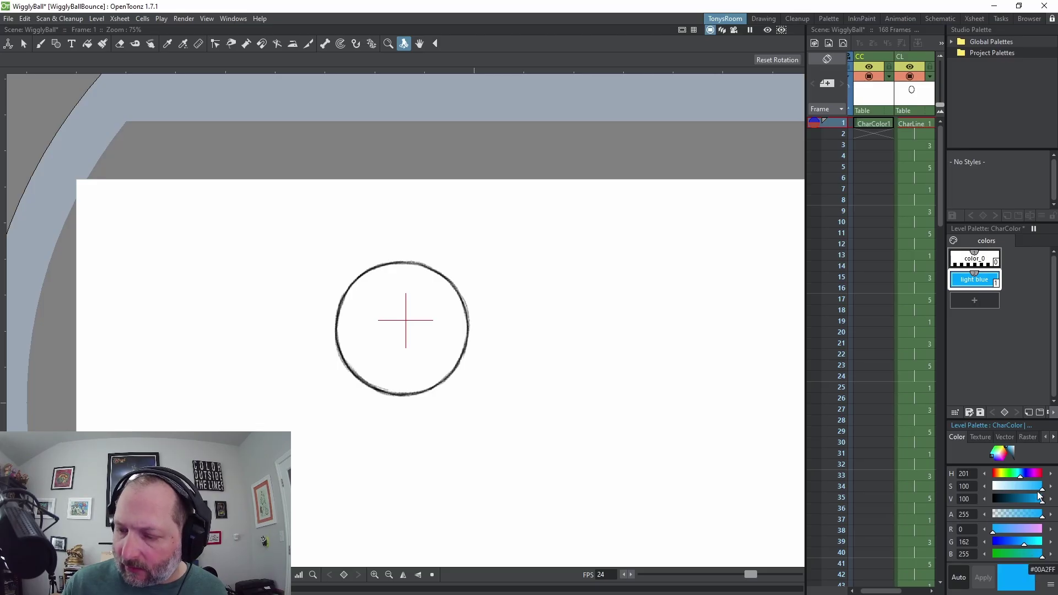
pyautogui.moveTo(1042, 492); pyautogui.dragTo(1024, 494)
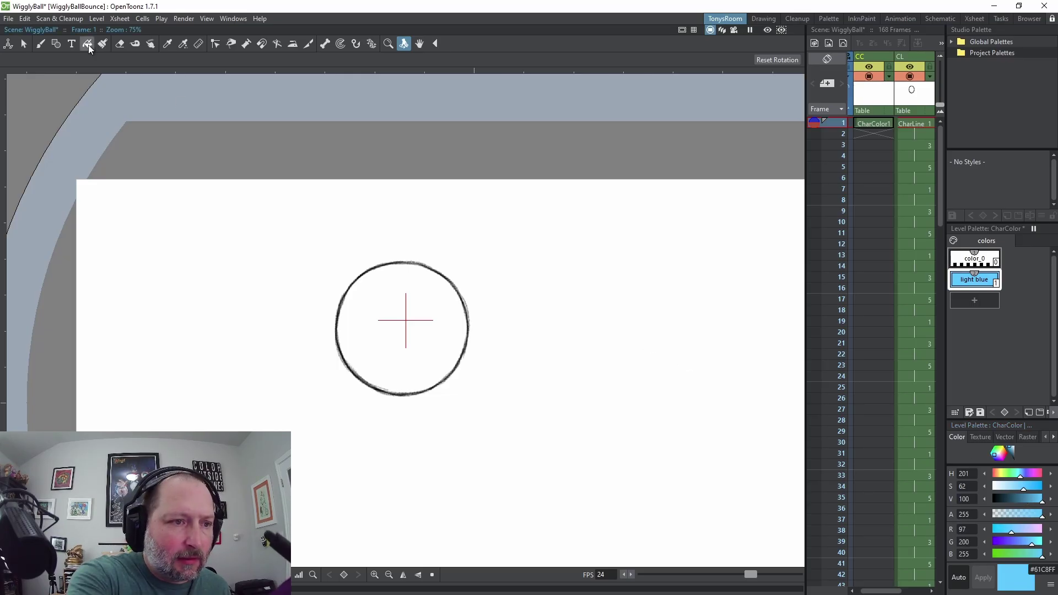
# - Choose the Brush tool and apply the smudgy blue marker raster brush to the light blue style
pyautogui.click(40, 44)
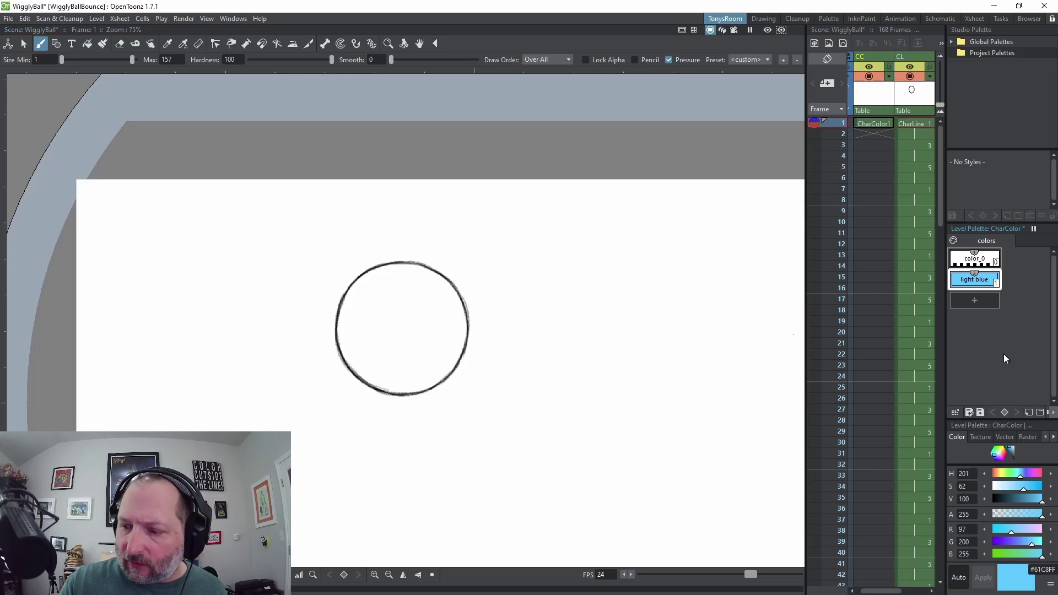
pyautogui.click(1028, 437)
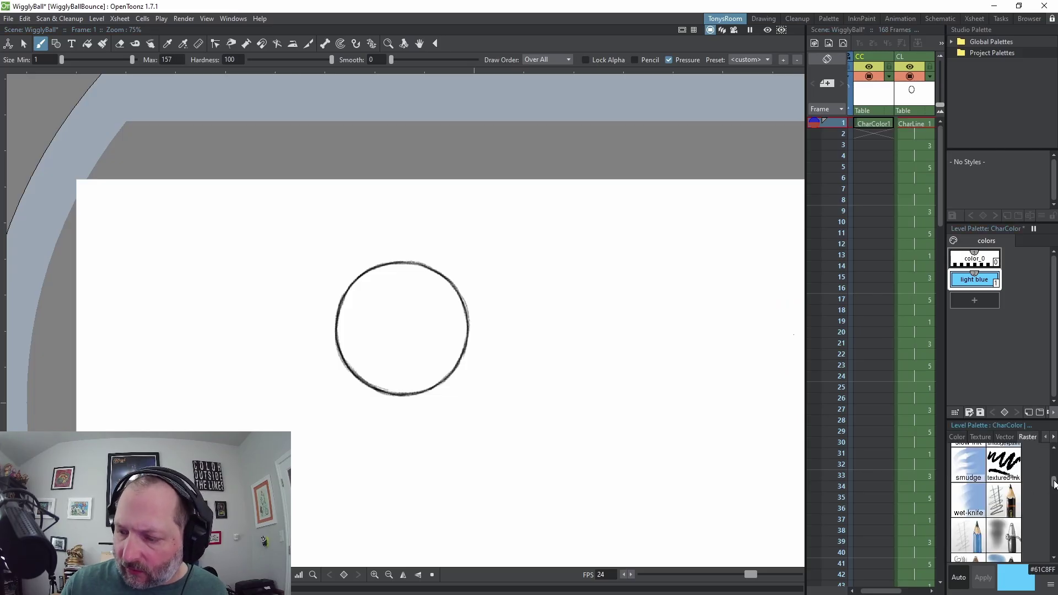
pyautogui.moveTo(1055, 483); pyautogui.dragTo(1054, 489)
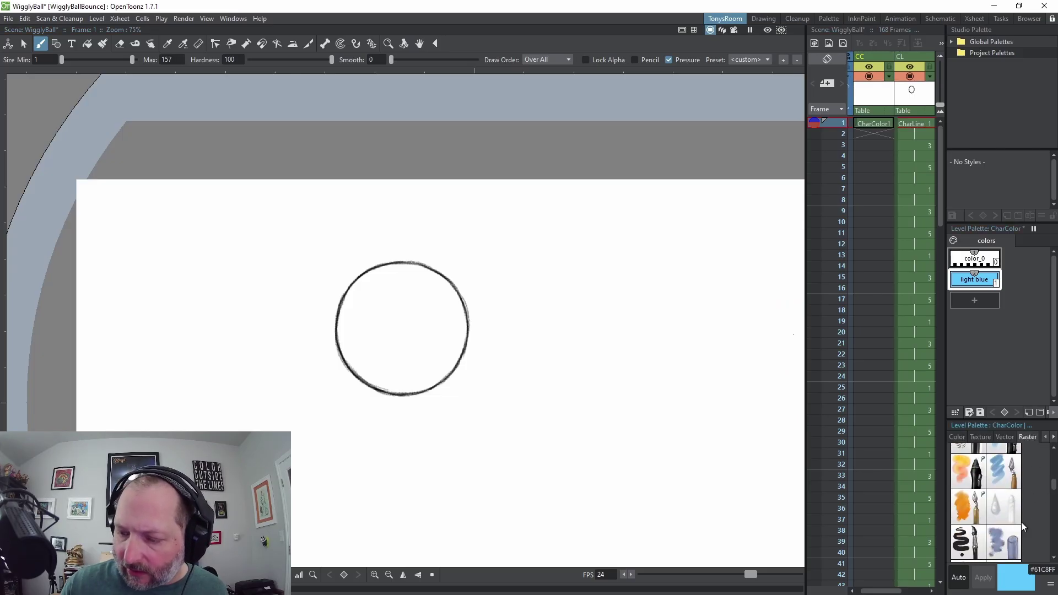
pyautogui.click(1009, 546)
pyautogui.scroll(-2, 1010, 496)
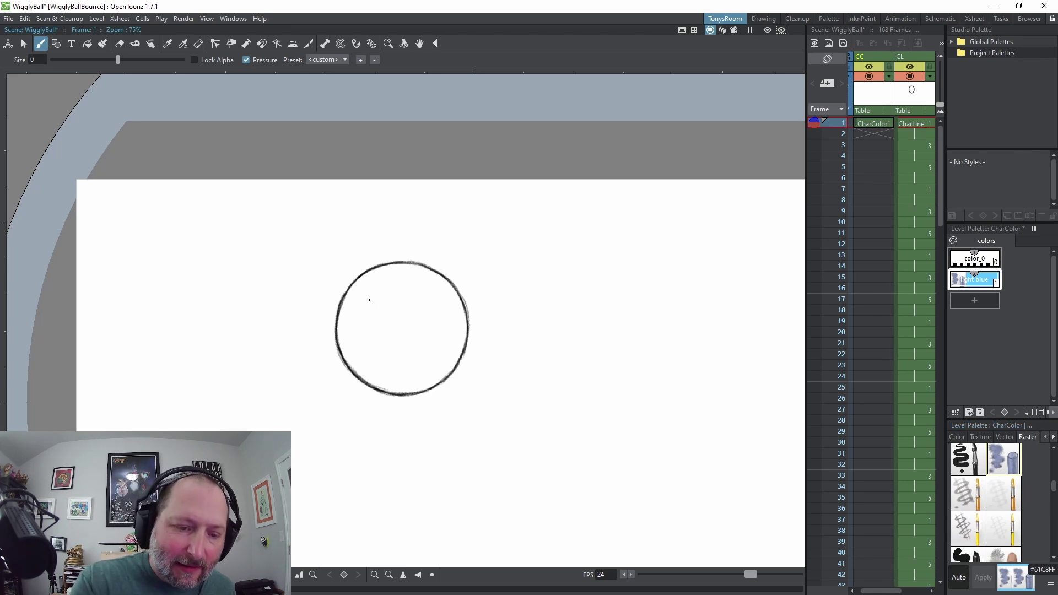
# - Try short fill strokes inside the ball at brush sizes 0 and 1.19, undoing each test
pyautogui.moveTo(369, 300); pyautogui.dragTo(403, 326)
pyautogui.hotkey('ctrl', 'z')
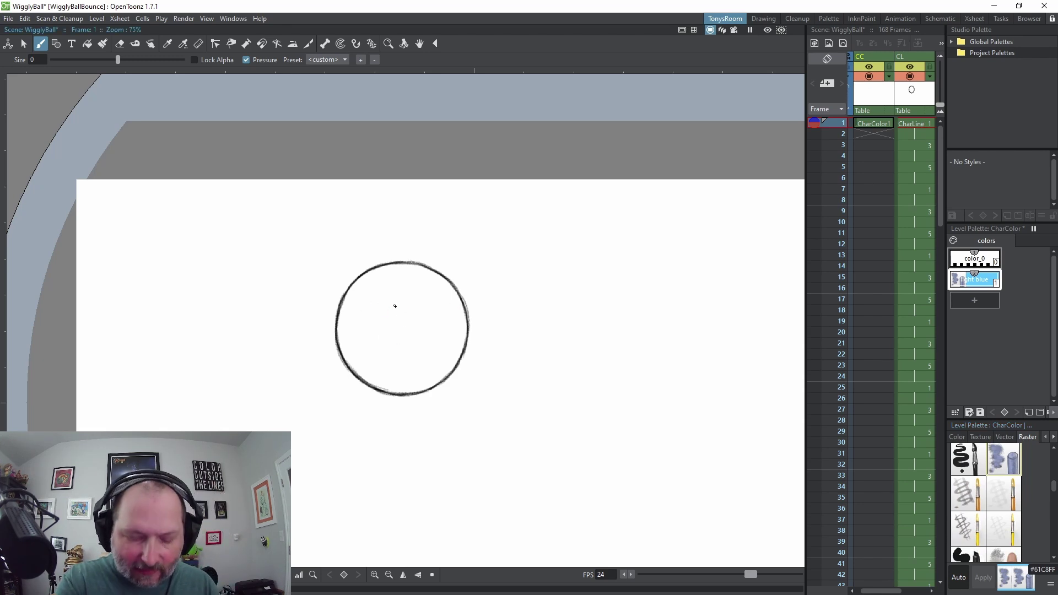
pyautogui.moveTo(119, 60); pyautogui.dragTo(144, 60)
pyautogui.moveTo(404, 303)
pyautogui.mouseDown()
pyautogui.moveTo(413, 328)
pyautogui.moveTo(380, 331)
pyautogui.mouseUp()
pyautogui.hotkey('ctrl', 'z')
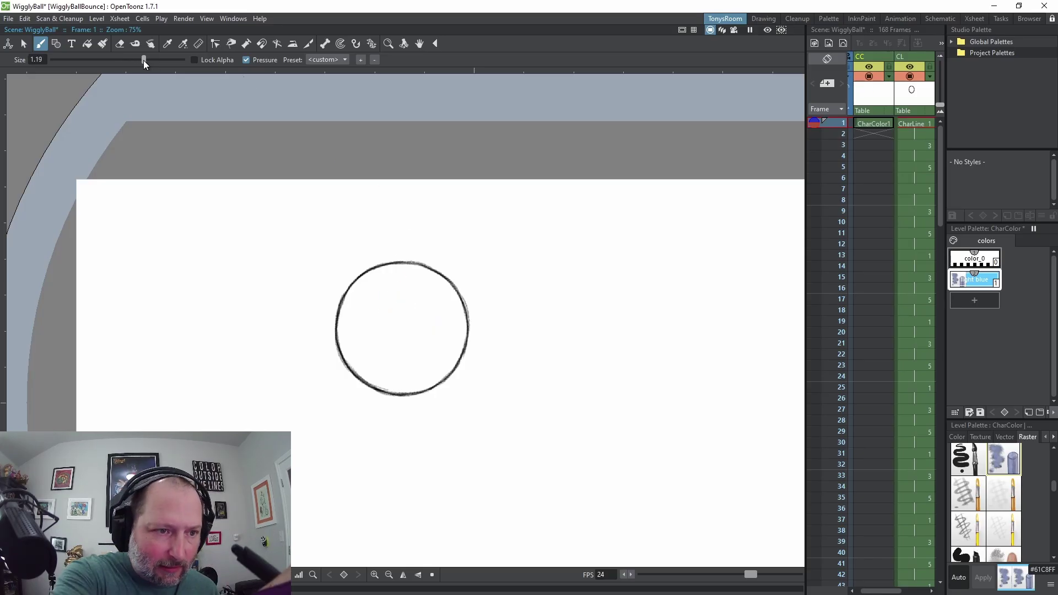
# - Set the brush size to 1.98 and paint the inside of the ball light blue on frame 1 of CharColor
pyautogui.moveTo(144, 60); pyautogui.dragTo(160, 59)
pyautogui.moveTo(389, 296)
pyautogui.mouseDown()
pyautogui.moveTo(387, 327)
pyautogui.moveTo(400, 308)
pyautogui.moveTo(414, 358)
pyautogui.moveTo(431, 323)
pyautogui.moveTo(373, 329)
pyautogui.moveTo(370, 282)
pyautogui.moveTo(351, 332)
pyautogui.moveTo(349, 296)
pyautogui.moveTo(346, 325)
pyautogui.moveTo(367, 372)
pyautogui.moveTo(381, 329)
pyautogui.moveTo(413, 382)
pyautogui.moveTo(426, 374)
pyautogui.moveTo(405, 386)
pyautogui.moveTo(445, 360)
pyautogui.moveTo(450, 300)
pyautogui.moveTo(406, 273)
pyautogui.moveTo(376, 273)
pyautogui.moveTo(354, 297)
pyautogui.moveTo(376, 303)
pyautogui.moveTo(396, 277)
pyautogui.moveTo(430, 317)
pyautogui.moveTo(427, 281)
pyautogui.moveTo(400, 265)
pyautogui.moveTo(358, 283)
pyautogui.mouseUp()
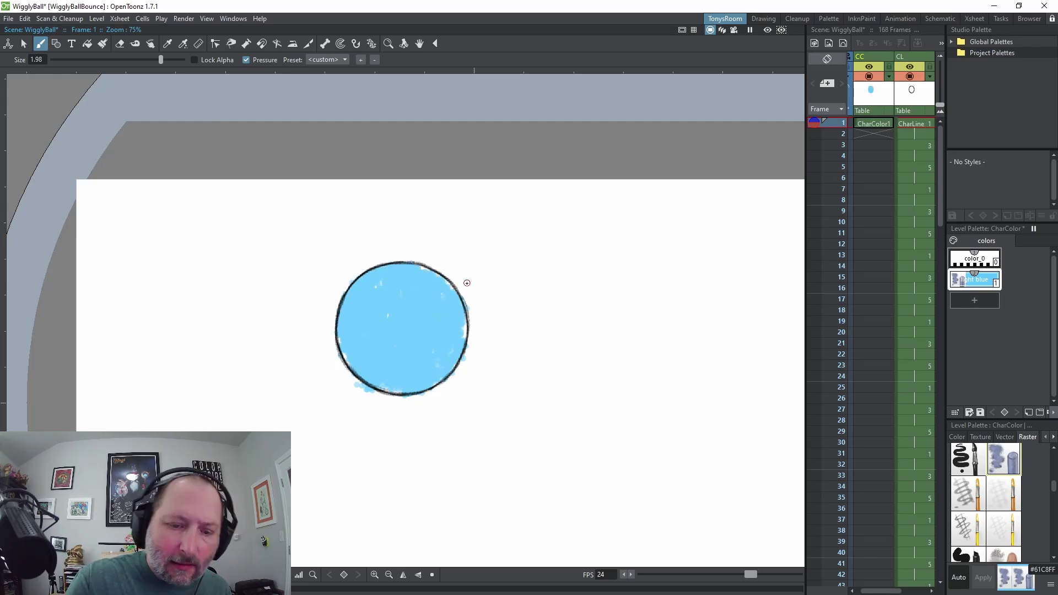
# - Lock the CL column and extend the first CharColor drawing through frame 2
pyautogui.click(930, 67)
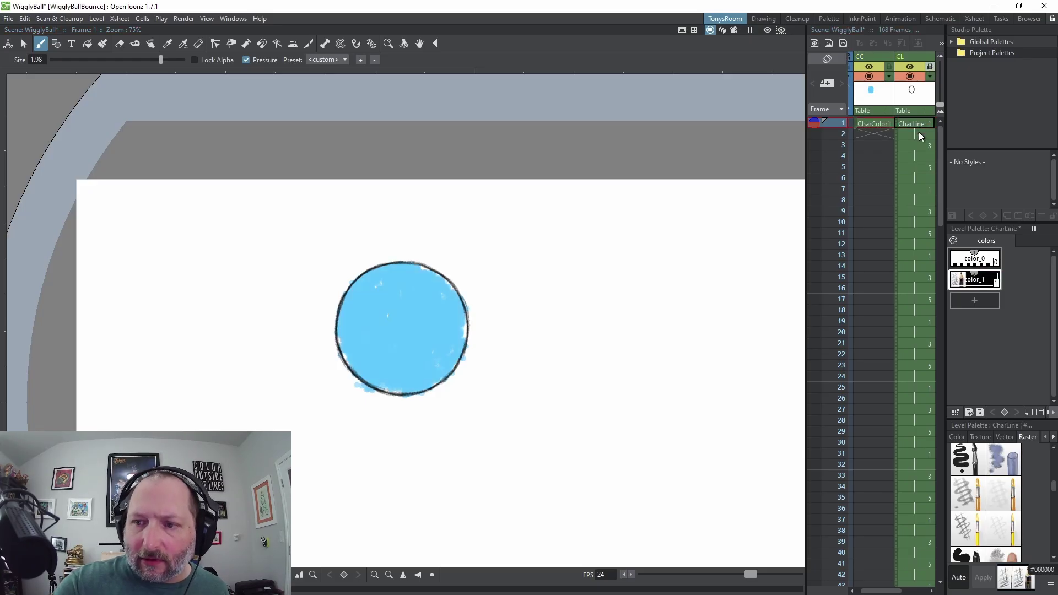
pyautogui.click(877, 124)
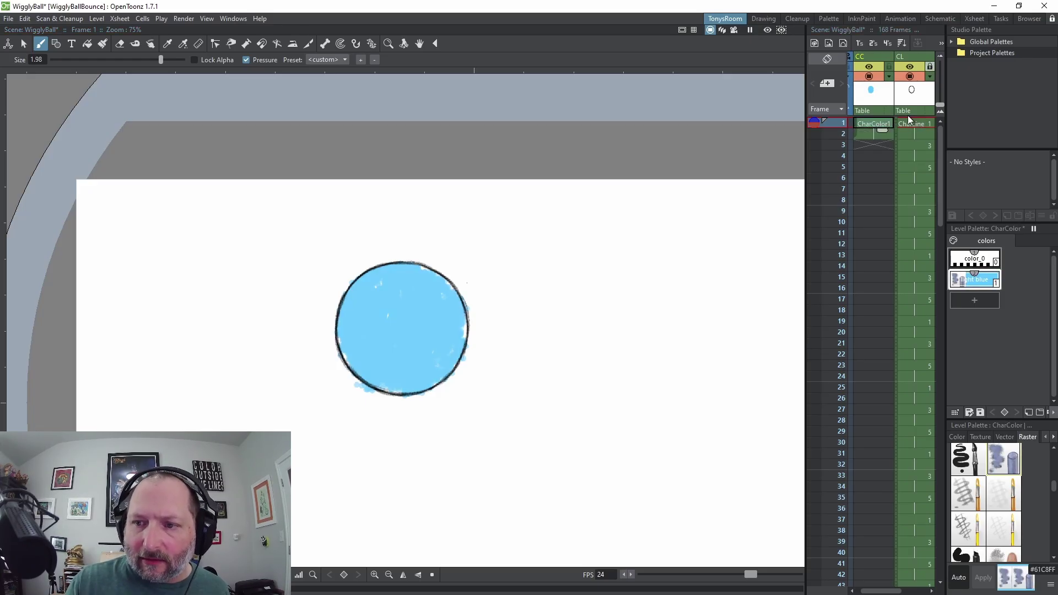
# - Paint the inside of the ball light blue as new CharColor drawings on frames 3 and 5
pyautogui.click(891, 144)
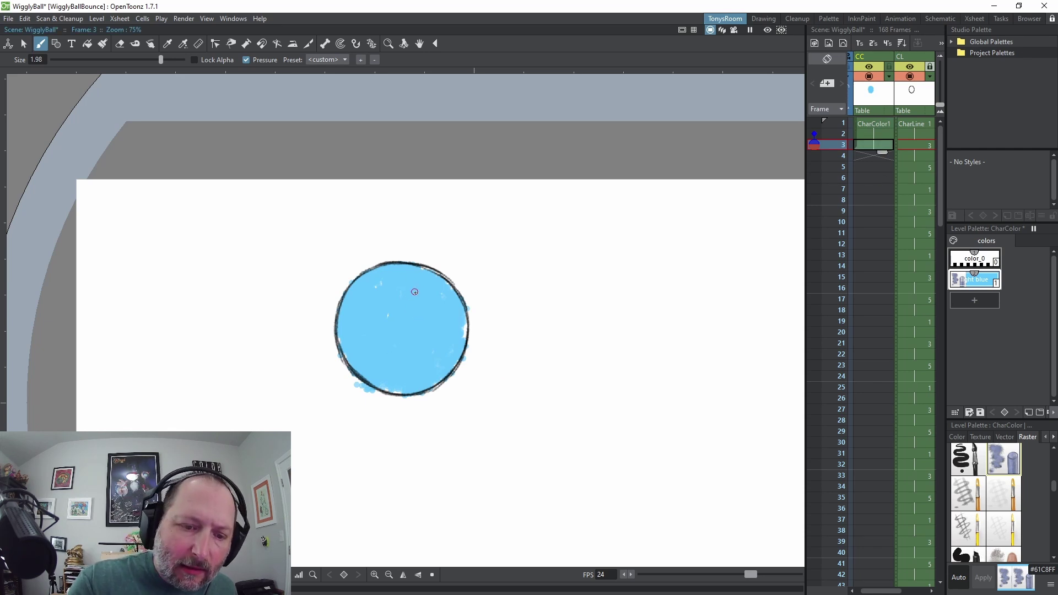
pyautogui.moveTo(415, 292)
pyautogui.mouseDown()
pyautogui.moveTo(399, 341)
pyautogui.moveTo(432, 306)
pyautogui.moveTo(410, 291)
pyautogui.moveTo(388, 297)
pyautogui.moveTo(385, 268)
pyautogui.moveTo(347, 303)
pyautogui.moveTo(351, 337)
pyautogui.moveTo(379, 307)
pyautogui.moveTo(407, 301)
pyautogui.moveTo(374, 298)
pyautogui.moveTo(408, 364)
pyautogui.moveTo(346, 315)
pyautogui.moveTo(353, 346)
pyautogui.moveTo(401, 382)
pyautogui.moveTo(428, 349)
pyautogui.moveTo(428, 278)
pyautogui.moveTo(400, 275)
pyautogui.moveTo(392, 299)
pyautogui.moveTo(437, 333)
pyautogui.moveTo(416, 279)
pyautogui.moveTo(450, 301)
pyautogui.moveTo(457, 318)
pyautogui.moveTo(431, 371)
pyautogui.moveTo(461, 330)
pyautogui.moveTo(455, 364)
pyautogui.moveTo(454, 305)
pyautogui.moveTo(382, 345)
pyautogui.moveTo(428, 374)
pyautogui.moveTo(373, 371)
pyautogui.mouseUp()
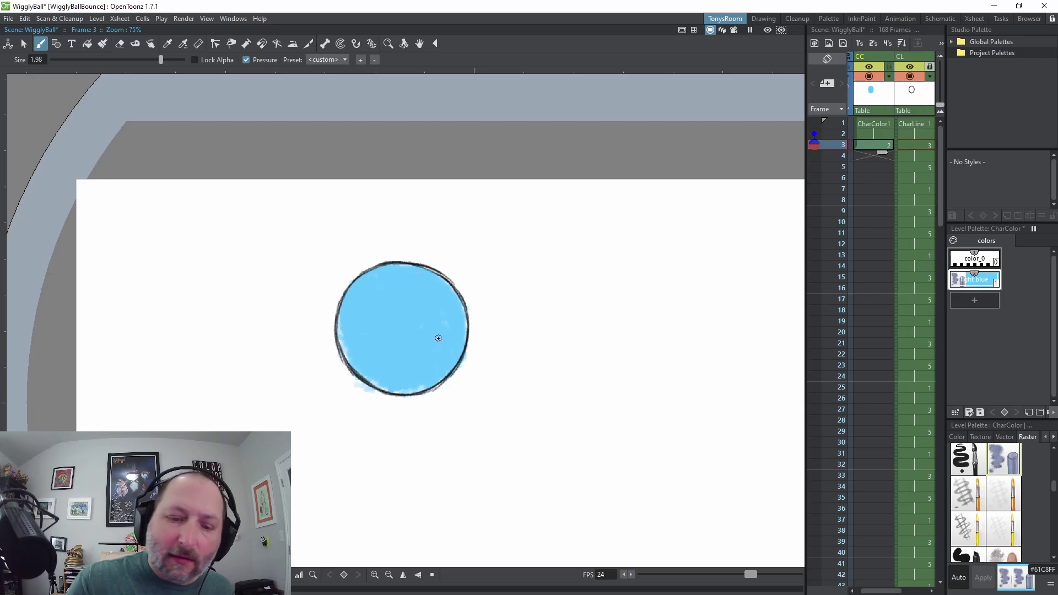
pyautogui.press('Down')
pyautogui.press('Down')
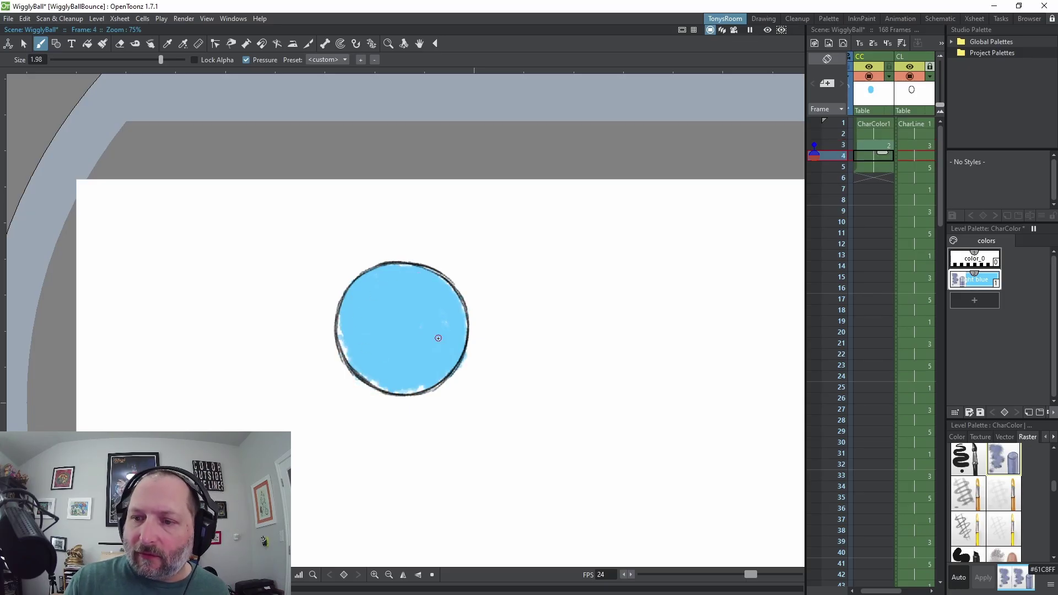
pyautogui.moveTo(408, 300)
pyautogui.mouseDown()
pyautogui.moveTo(392, 342)
pyautogui.moveTo(415, 353)
pyautogui.moveTo(435, 310)
pyautogui.moveTo(408, 306)
pyautogui.moveTo(373, 333)
pyautogui.moveTo(363, 310)
pyautogui.moveTo(406, 322)
pyautogui.moveTo(413, 364)
pyautogui.moveTo(369, 287)
pyautogui.moveTo(358, 297)
pyautogui.moveTo(371, 357)
pyautogui.moveTo(428, 354)
pyautogui.moveTo(442, 302)
pyautogui.moveTo(425, 379)
pyautogui.moveTo(456, 334)
pyautogui.moveTo(457, 353)
pyautogui.moveTo(453, 311)
pyautogui.moveTo(458, 323)
pyautogui.moveTo(397, 270)
pyautogui.moveTo(375, 272)
pyautogui.moveTo(345, 329)
pyautogui.moveTo(362, 363)
pyautogui.moveTo(429, 356)
pyautogui.moveTo(357, 324)
pyautogui.moveTo(405, 307)
pyautogui.moveTo(417, 283)
pyautogui.moveTo(401, 349)
pyautogui.moveTo(411, 285)
pyautogui.moveTo(447, 361)
pyautogui.moveTo(375, 342)
pyautogui.moveTo(405, 328)
pyautogui.moveTo(433, 294)
pyautogui.mouseUp()
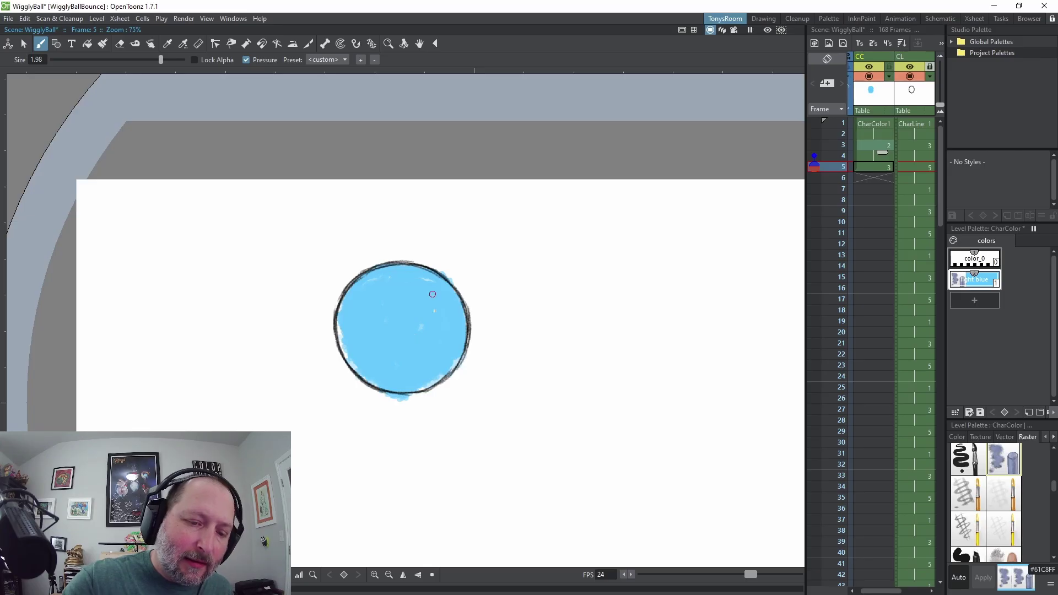
pyautogui.moveTo(344, 310)
pyautogui.mouseDown()
pyautogui.moveTo(351, 343)
pyautogui.moveTo(392, 354)
pyautogui.moveTo(428, 379)
pyautogui.mouseUp()
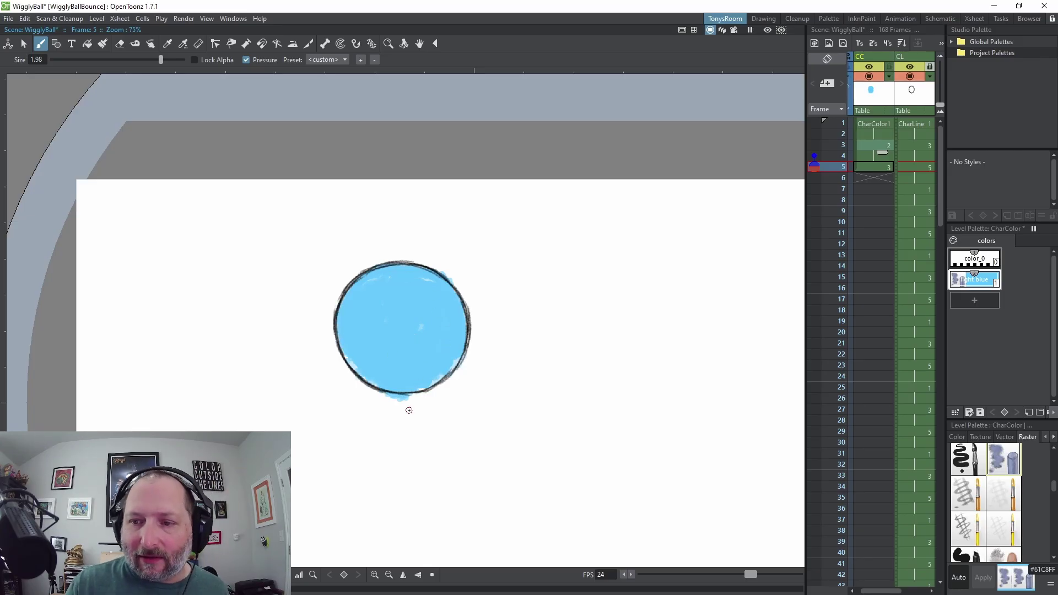
pyautogui.press("'")
pyautogui.press('.')
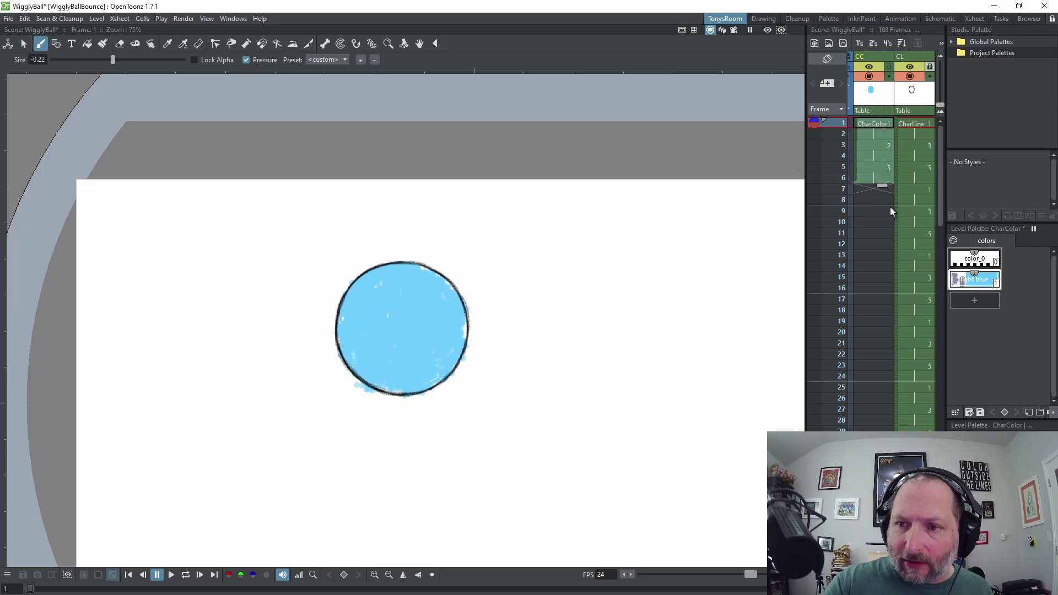
# - Repeat the six-frame CharColor cycle up to frame 168 and play the animation in a loop
pyautogui.rightClick(877, 154)
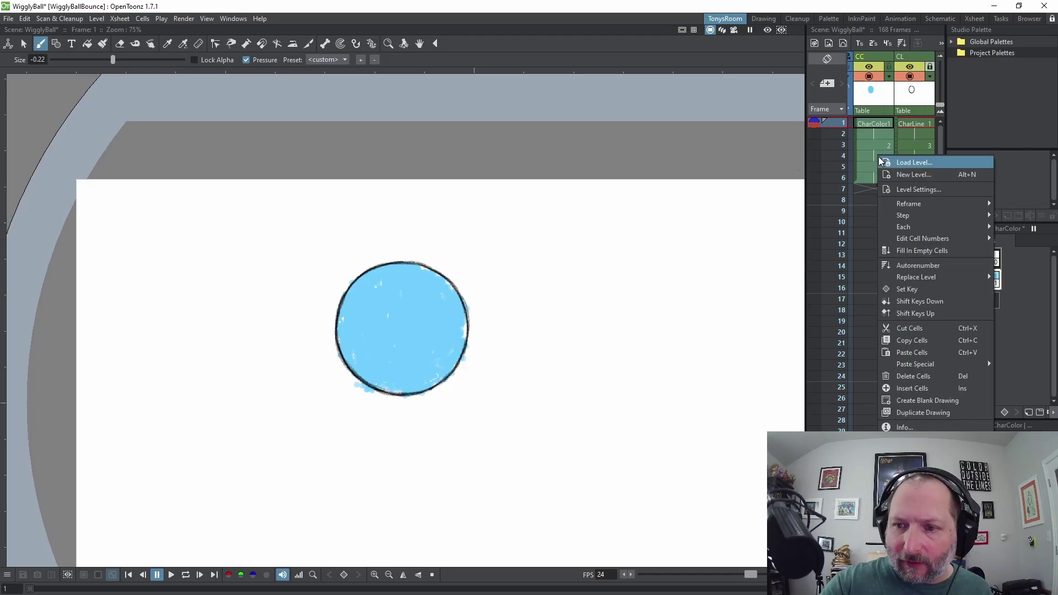
pyautogui.moveTo(933, 238)
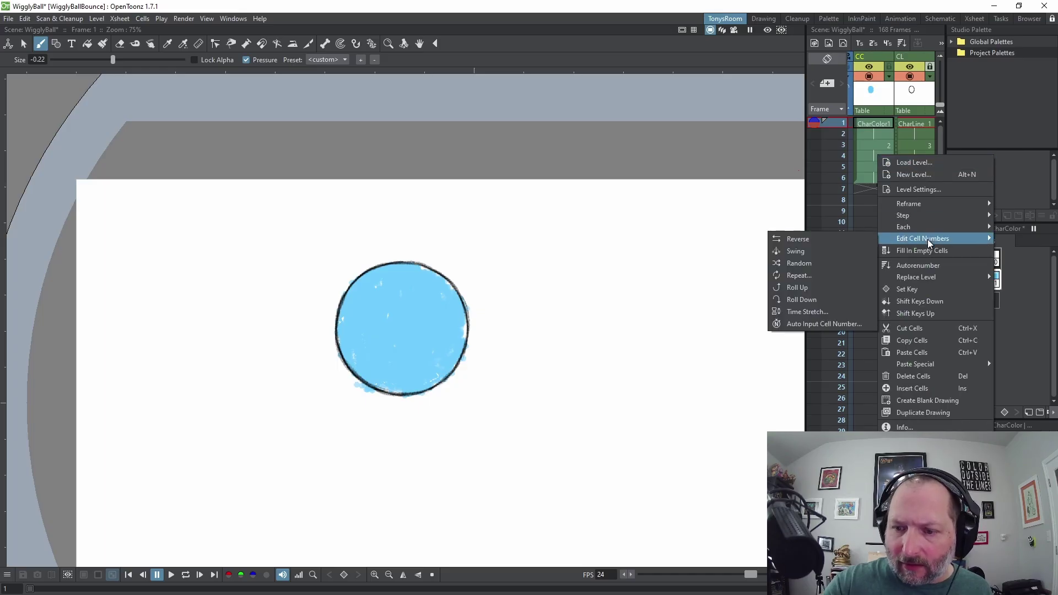
pyautogui.click(811, 282)
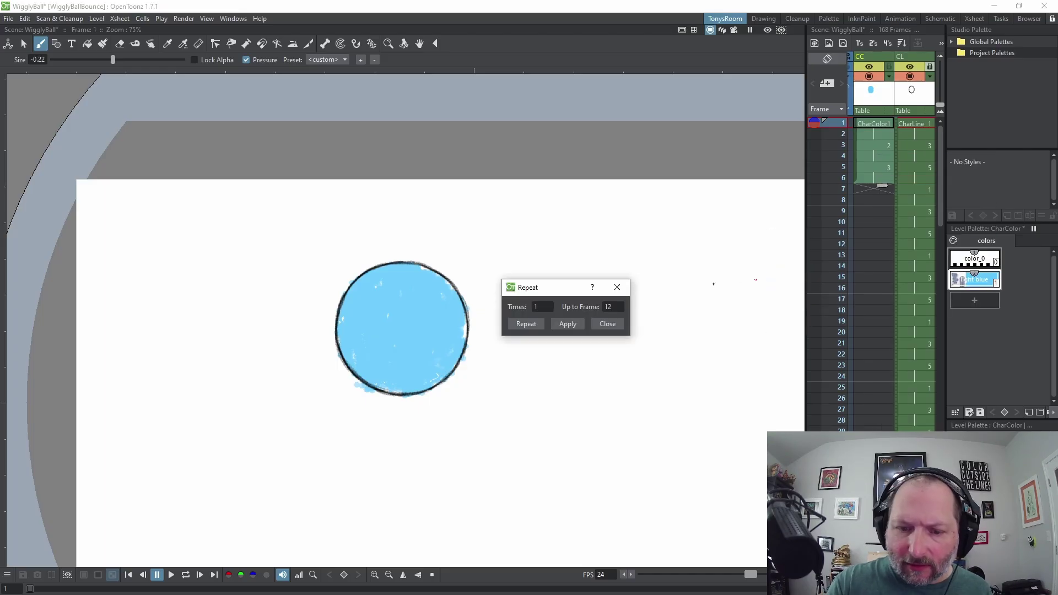
pyautogui.doubleClick(623, 309)
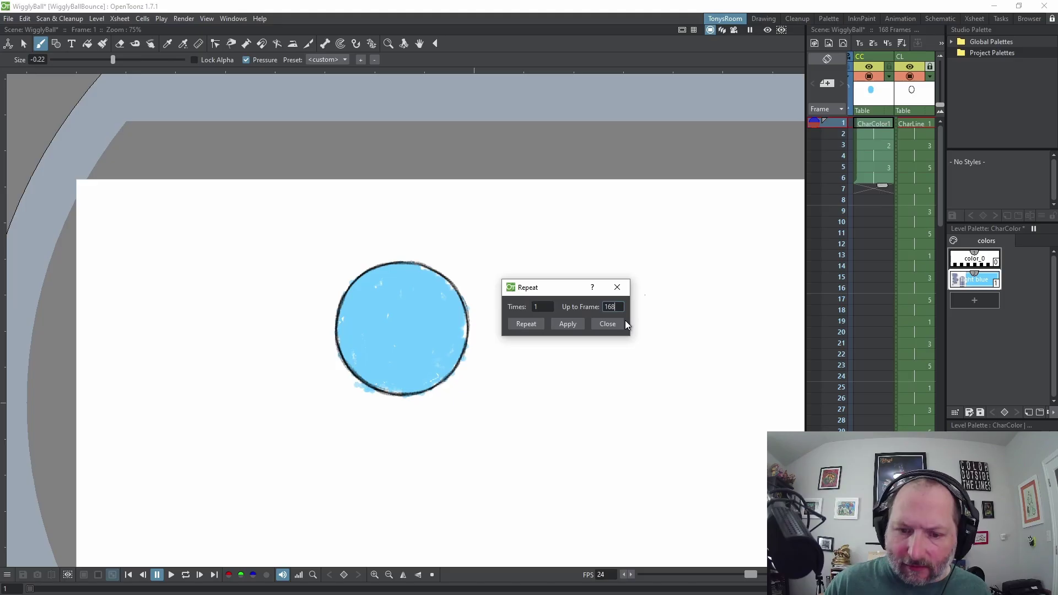
pyautogui.click(530, 324)
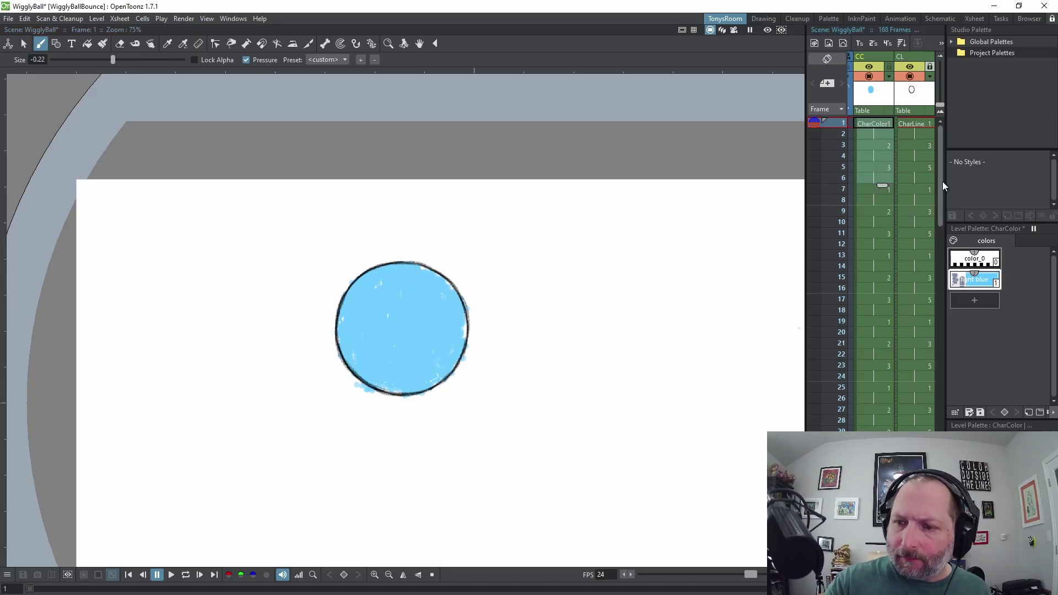
pyautogui.click(884, 125)
pyautogui.press('l')
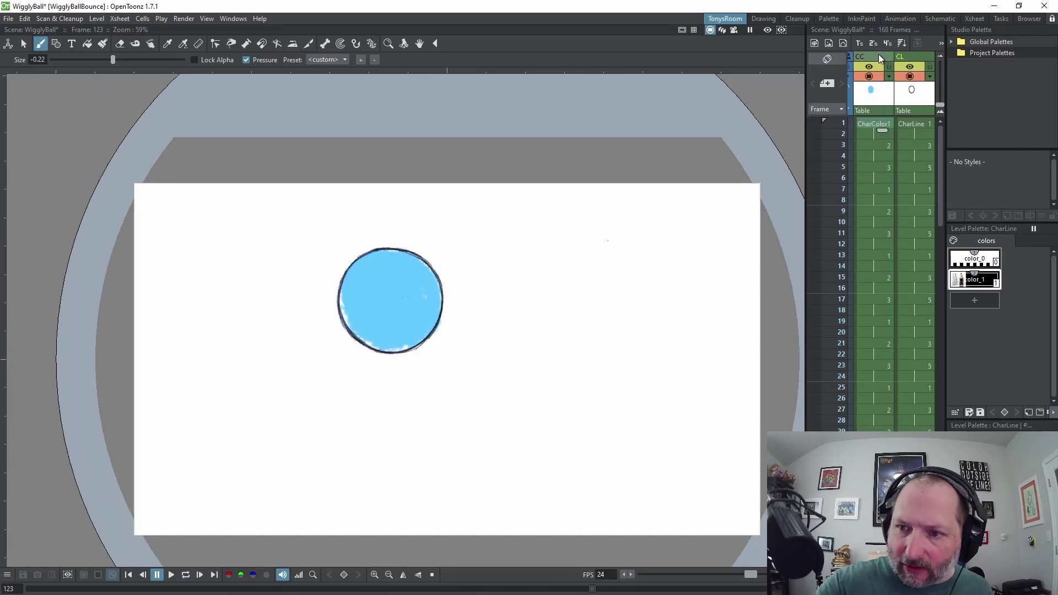
# - Collapse the CC and CL columns together into one sub-xsheet
pyautogui.click(879, 57)
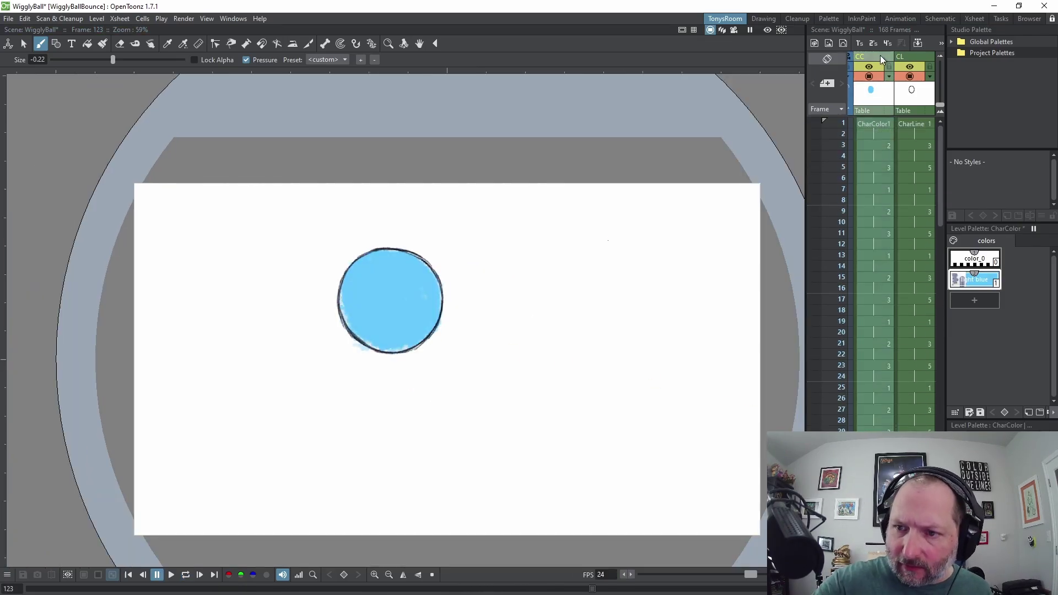
pyautogui.click(917, 55)
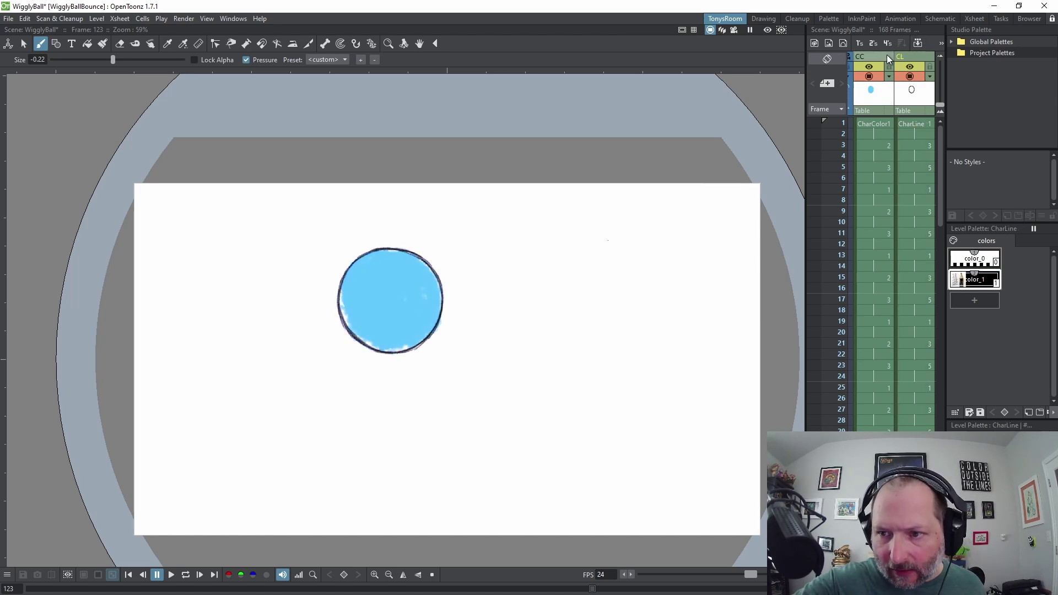
pyautogui.rightClick(915, 57)
pyautogui.click(946, 190)
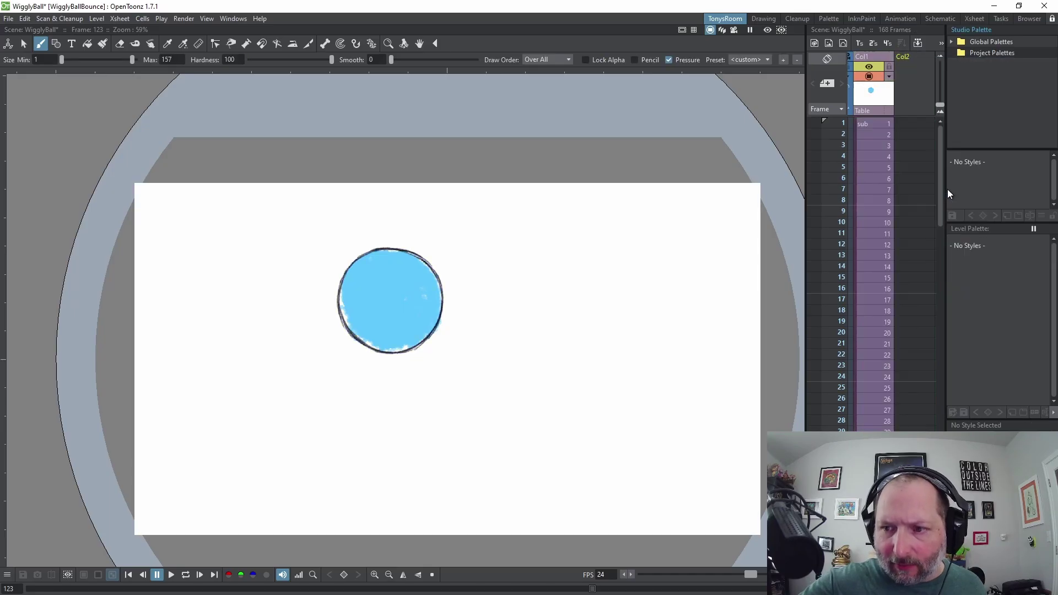
# - Widen the Xsheet area, open the sub-xsheet to inspect its columns, and return to the main scene
pyautogui.click(873, 123)
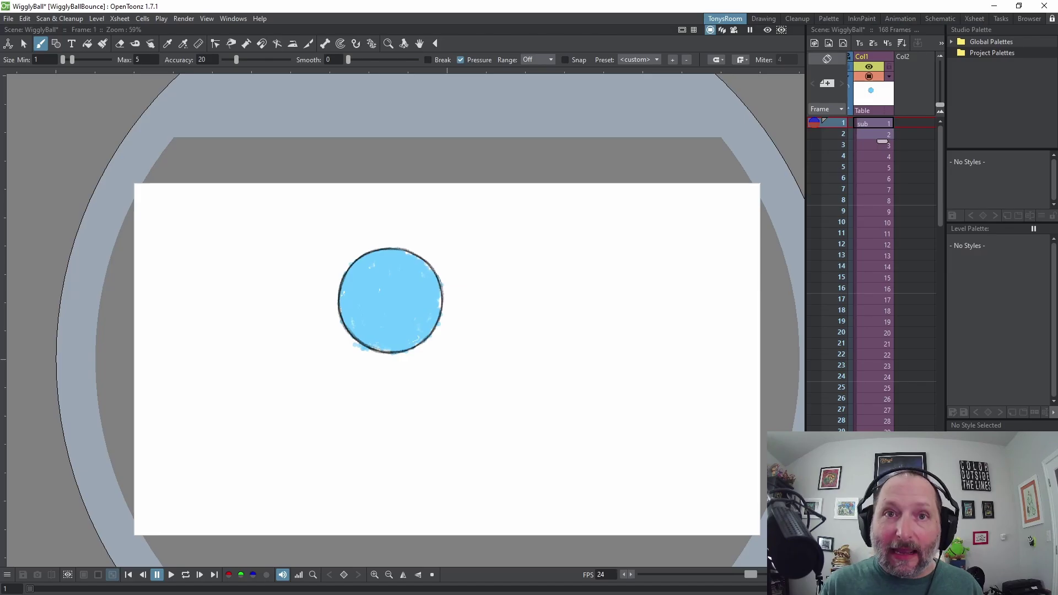
pyautogui.click(874, 125)
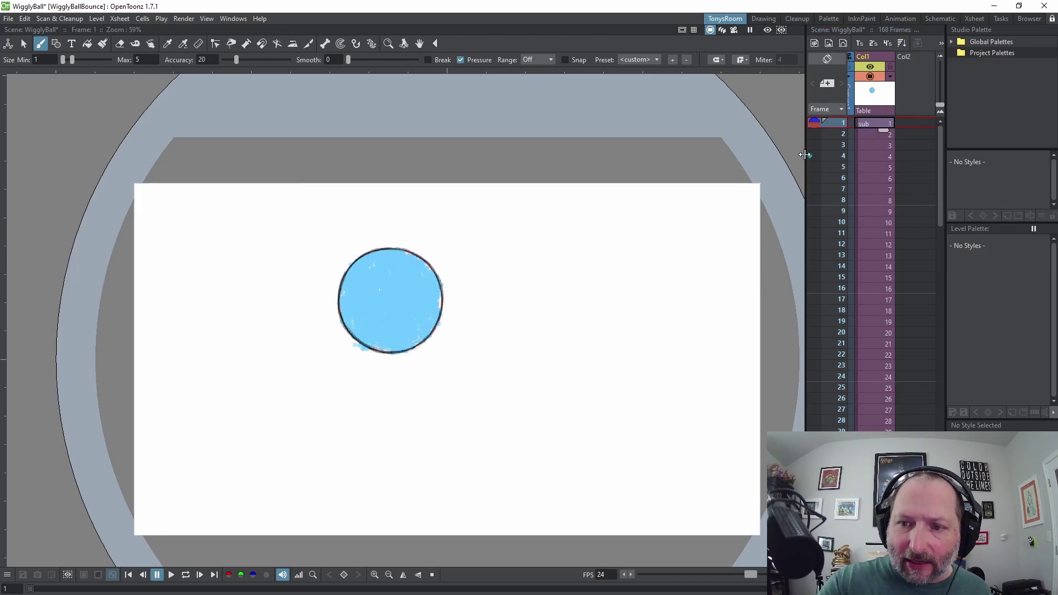
pyautogui.moveTo(809, 158); pyautogui.dragTo(748, 157)
pyautogui.click(887, 43)
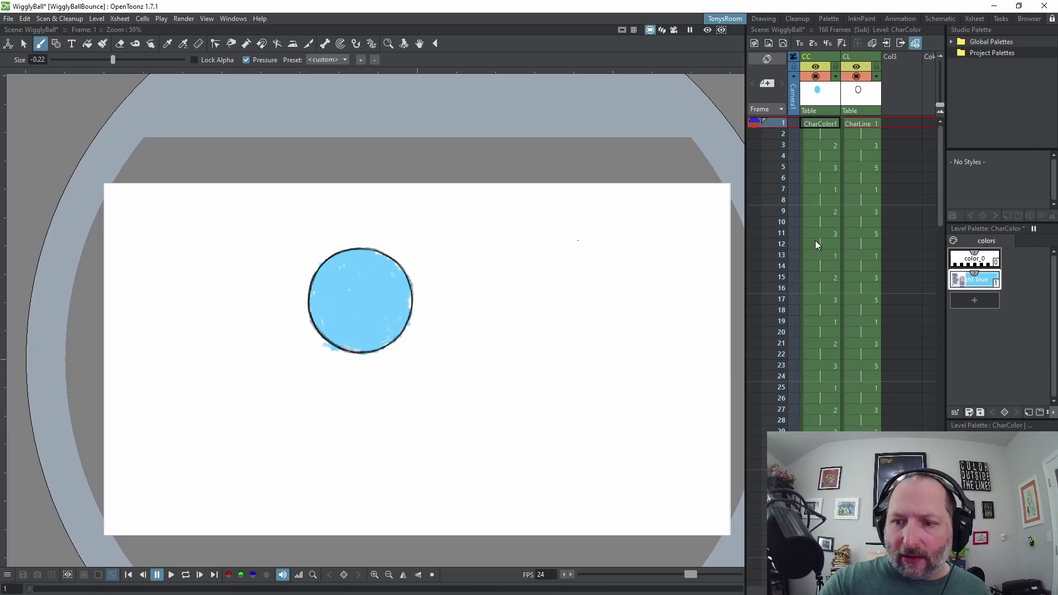
pyautogui.click(902, 44)
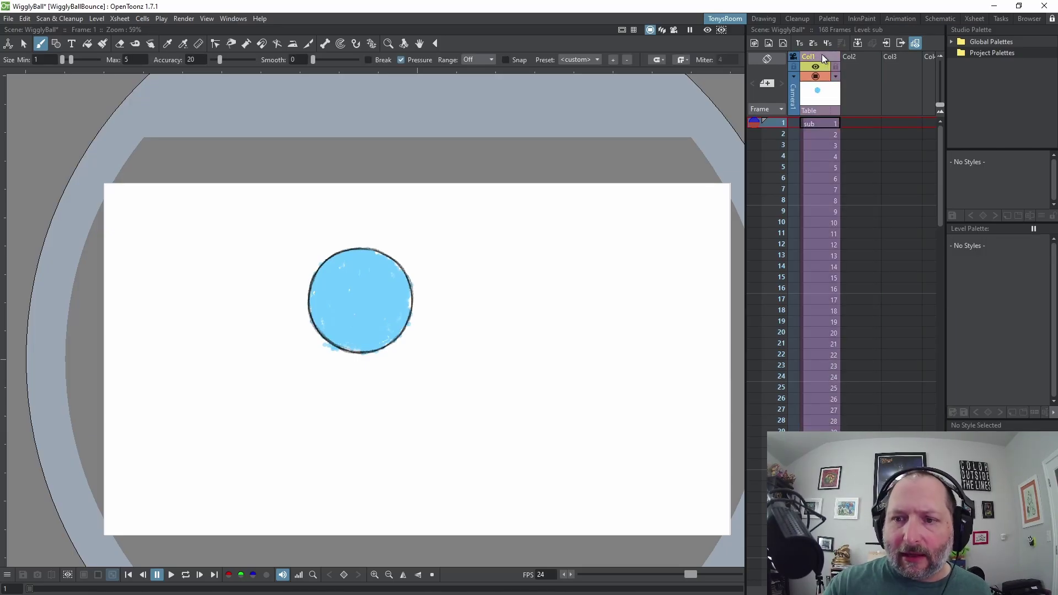
# - Use the Animate tool to move Col1's center point to the middle of the ball, about X -38.2 mm, Y 37.74 mm
pyautogui.scroll(-1, 472, 368)
pyautogui.moveTo(472, 368); pyautogui.dragTo(491, 363)
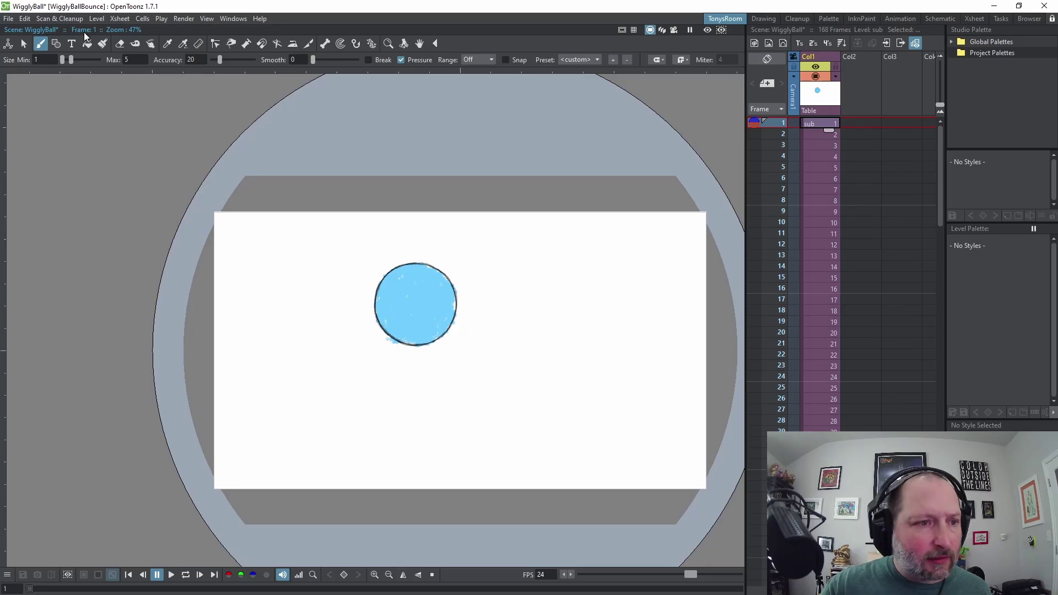
pyautogui.click(8, 44)
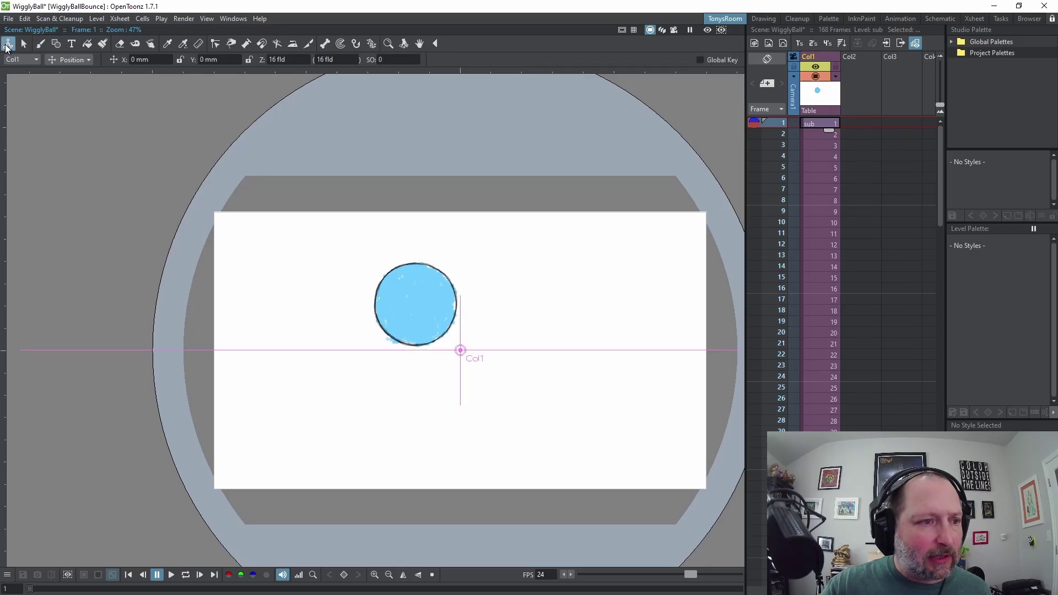
pyautogui.click(61, 60)
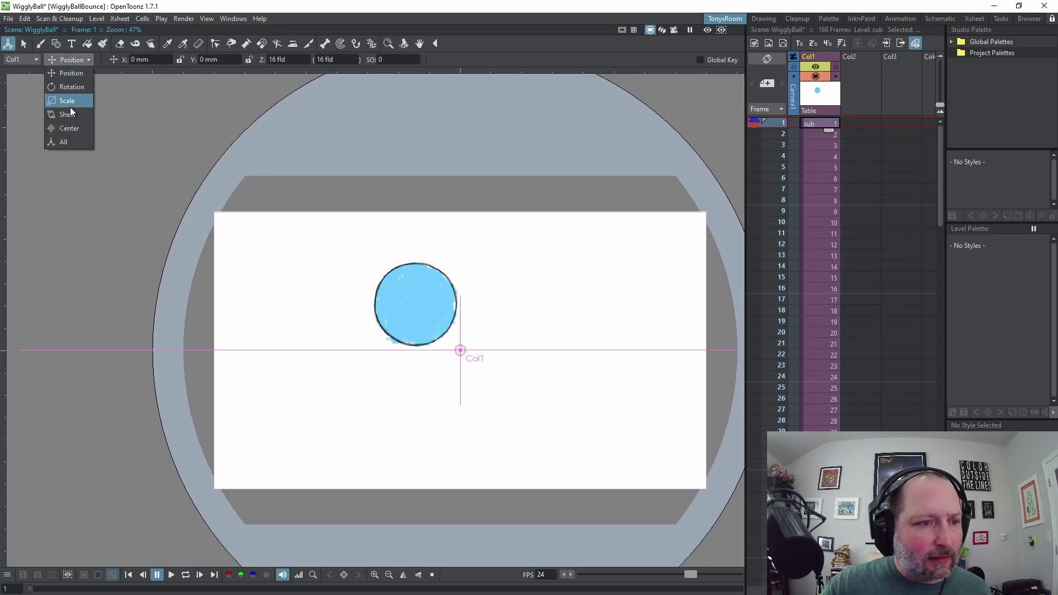
pyautogui.click(69, 128)
pyautogui.moveTo(460, 350); pyautogui.dragTo(412, 306)
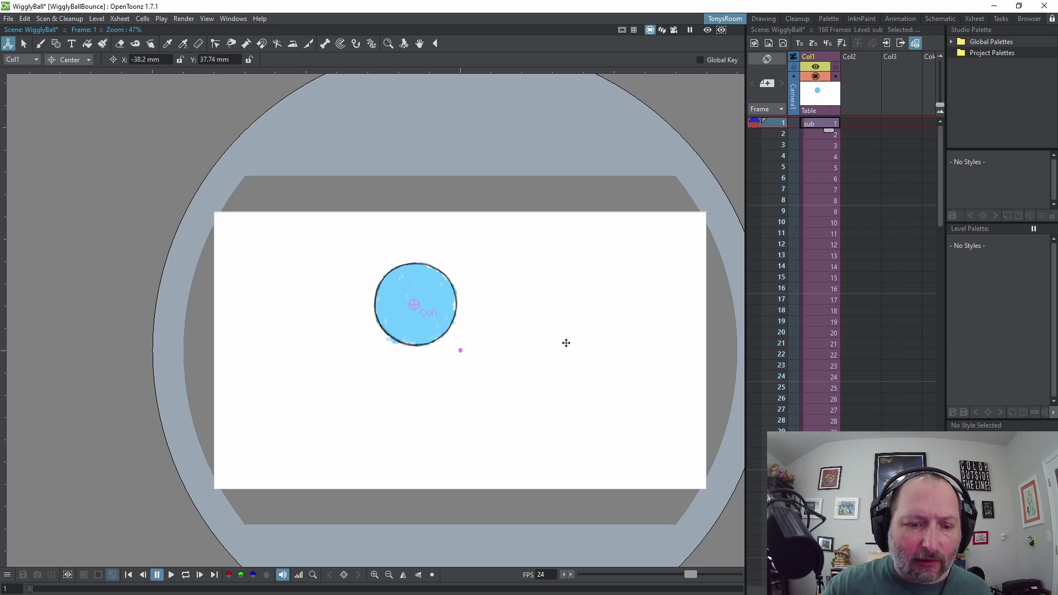
# - Create a new Toonz Raster level named Ground in the empty Col2
pyautogui.click(864, 63)
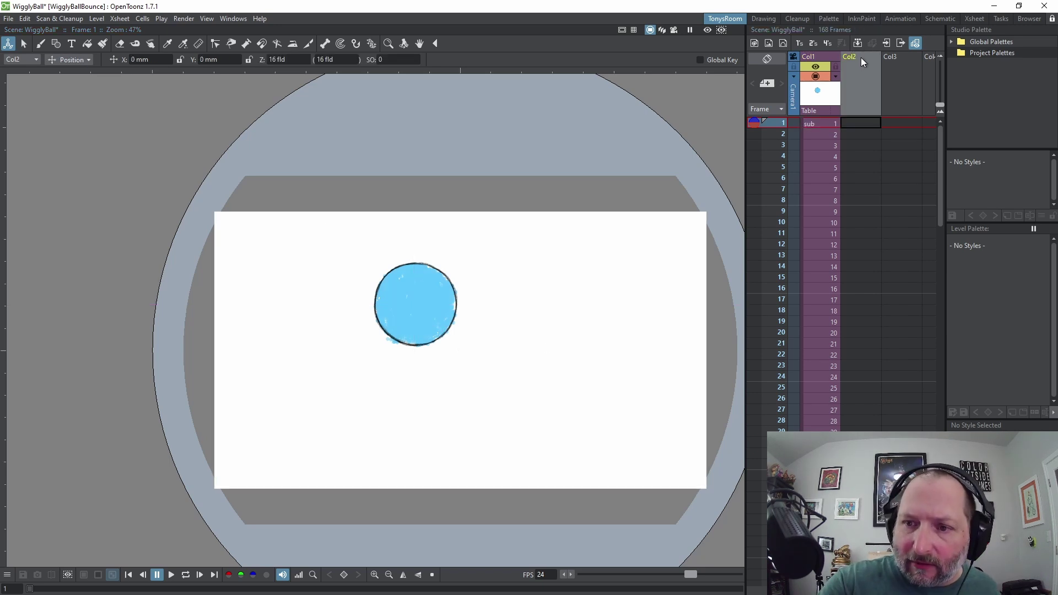
pyautogui.click(769, 43)
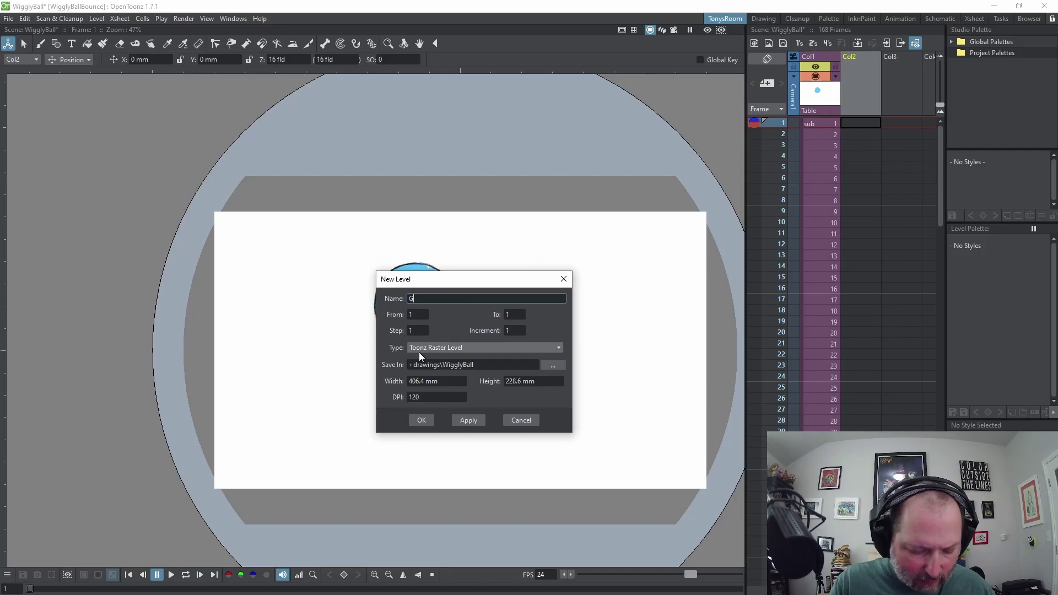
pyautogui.write('Ground')
pyautogui.press('Return')
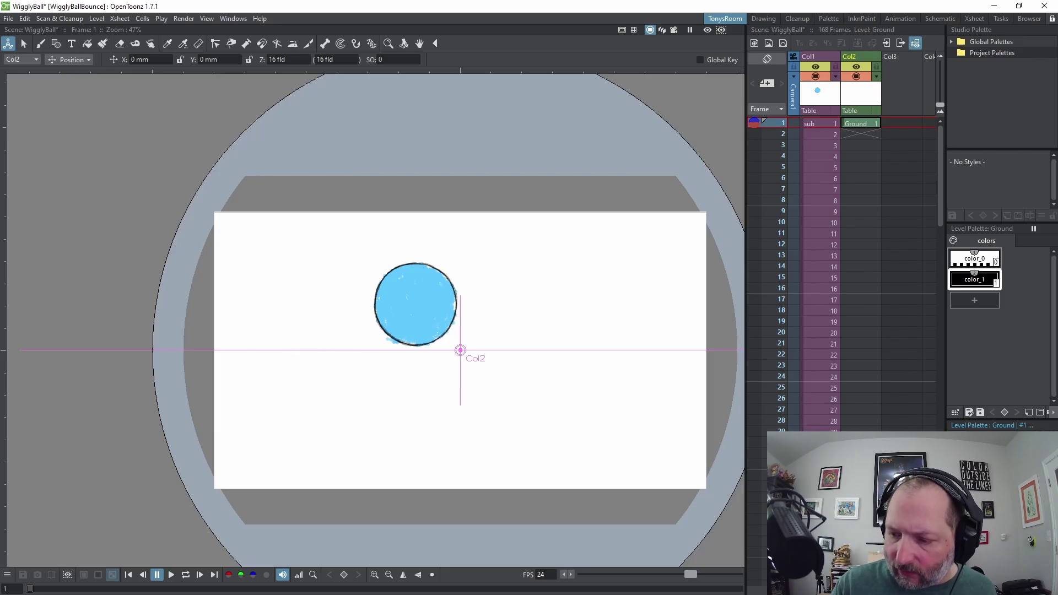
# - Brush a full-width horizontal ground line below the ball on the Ground level, showing the field guide only while drawing
pyautogui.click(634, 30)
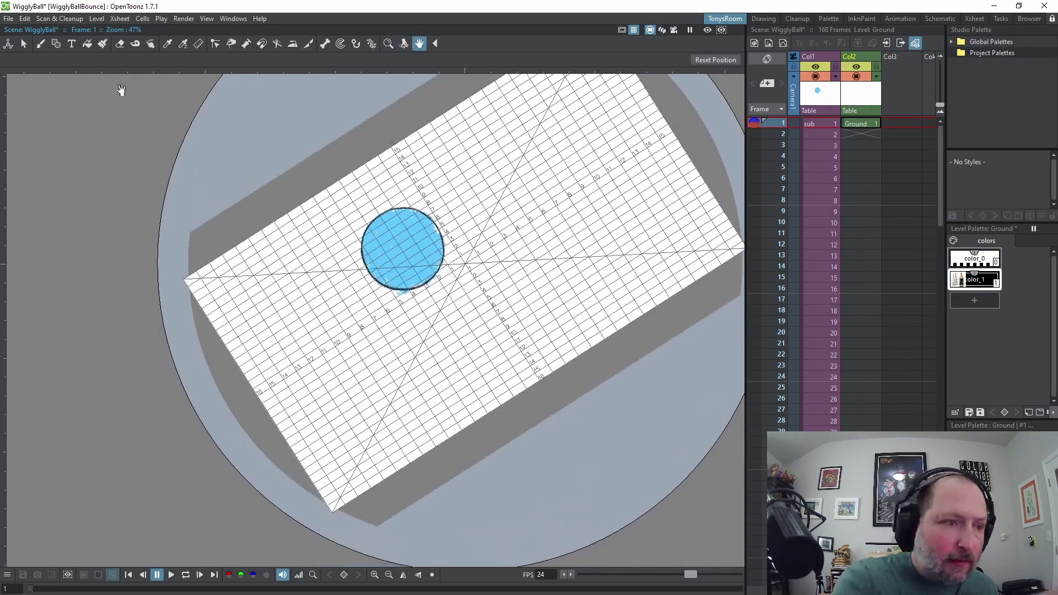
pyautogui.click(40, 43)
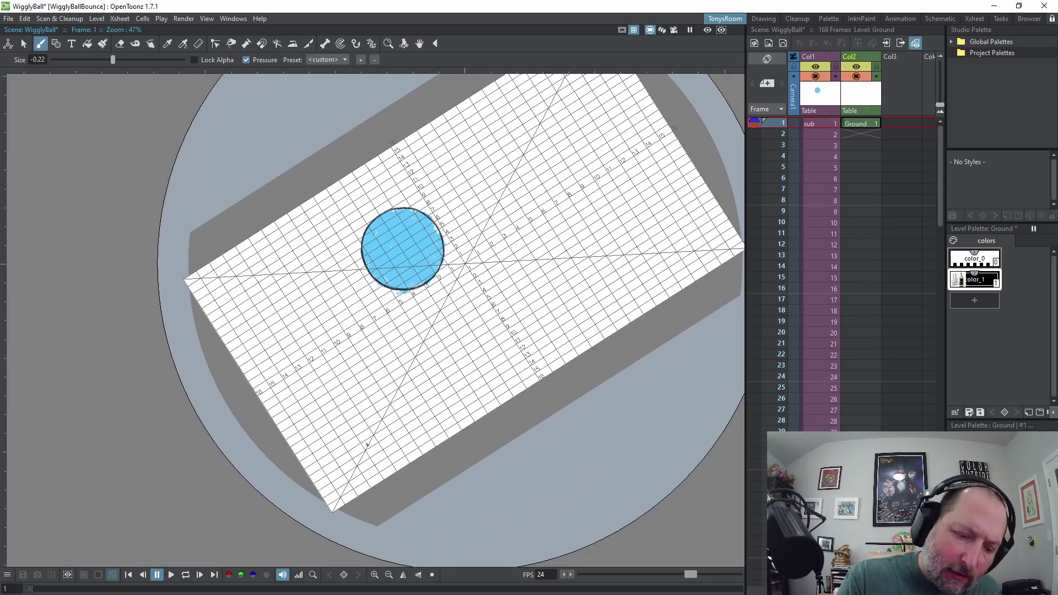
pyautogui.moveTo(306, 467); pyautogui.dragTo(720, 206)
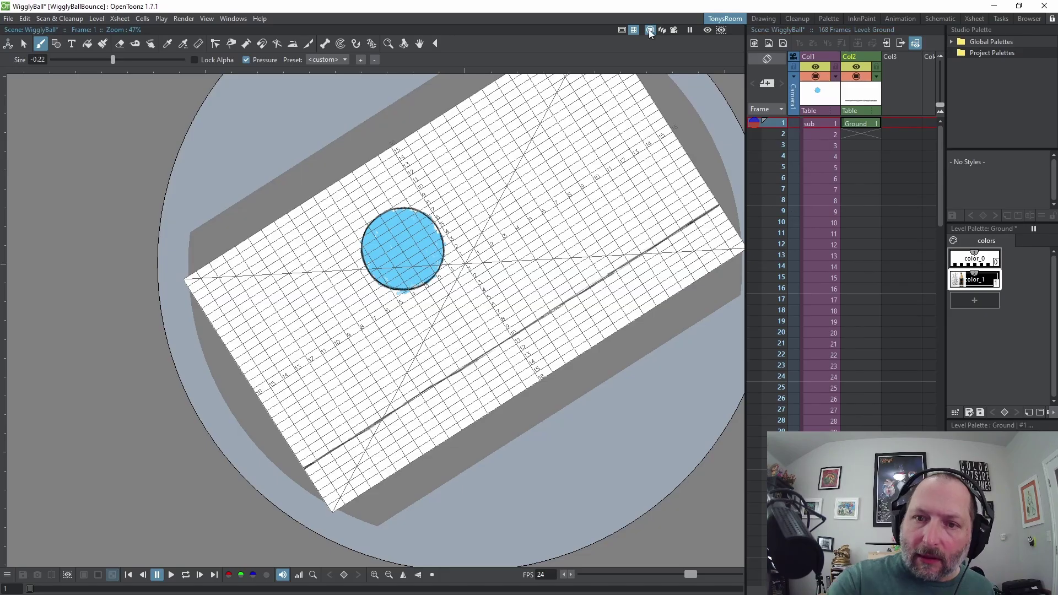
pyautogui.click(634, 30)
pyautogui.hotkey('ctrl', 'space')
pyautogui.moveTo(563, 388); pyautogui.dragTo(513, 493)
pyautogui.press('space')
pyautogui.moveTo(618, 349); pyautogui.dragTo(610, 373)
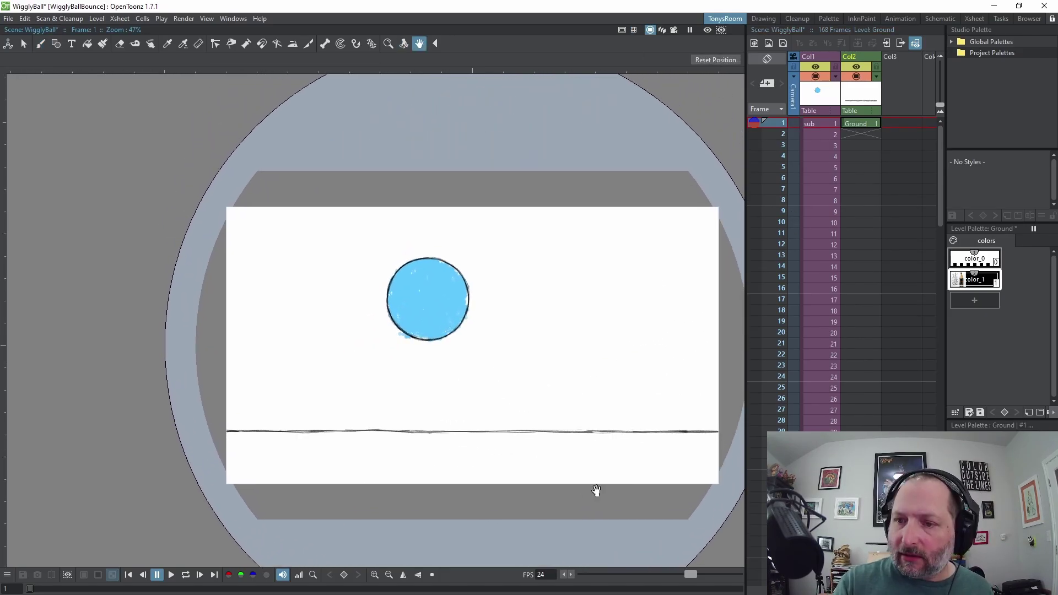
# - Extend the Ground drawing's exposure through frame 168 to match the ball's sub-xsheet
pyautogui.click(865, 123)
pyautogui.moveTo(871, 134); pyautogui.dragTo(874, 441)
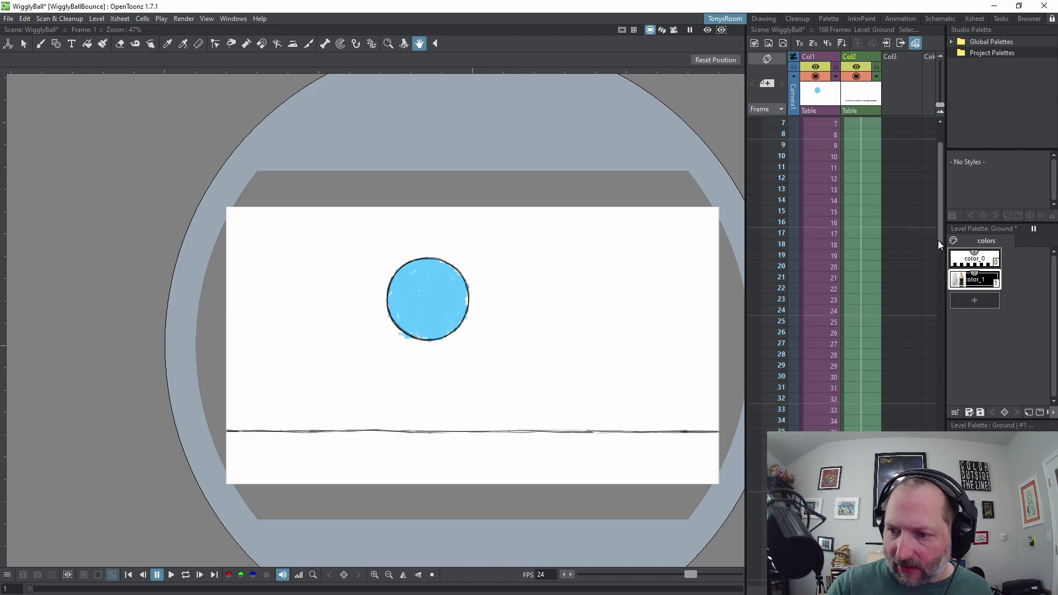
pyautogui.moveTo(938, 241); pyautogui.dragTo(940, 335)
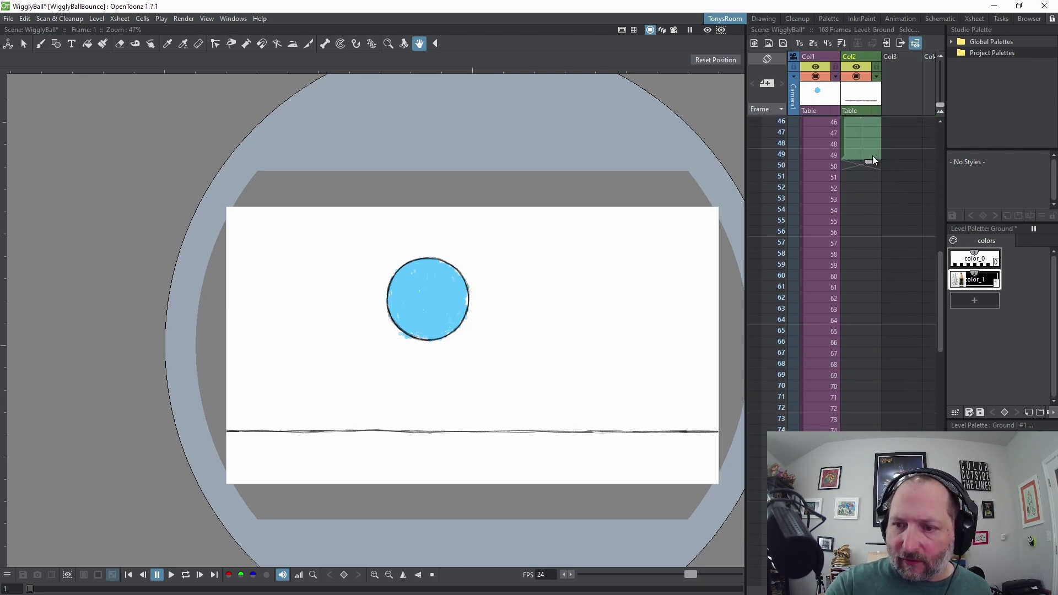
pyautogui.moveTo(872, 159); pyautogui.dragTo(873, 430)
pyautogui.moveTo(940, 344); pyautogui.dragTo(941, 446)
pyautogui.moveTo(869, 154); pyautogui.dragTo(872, 435)
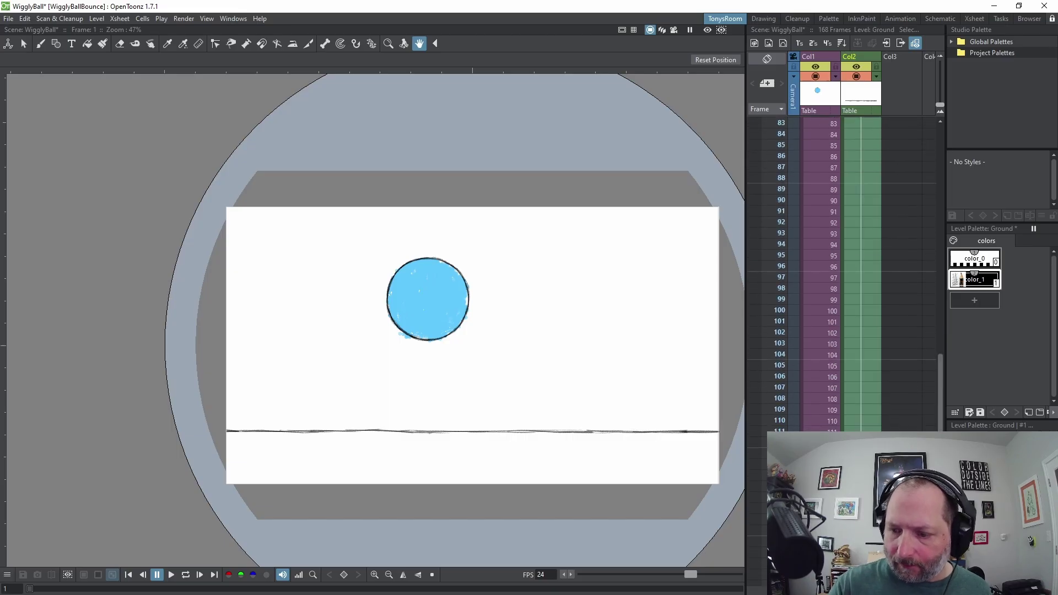
pyautogui.moveTo(941, 429); pyautogui.dragTo(941, 506)
pyautogui.moveTo(869, 278); pyautogui.dragTo(872, 436)
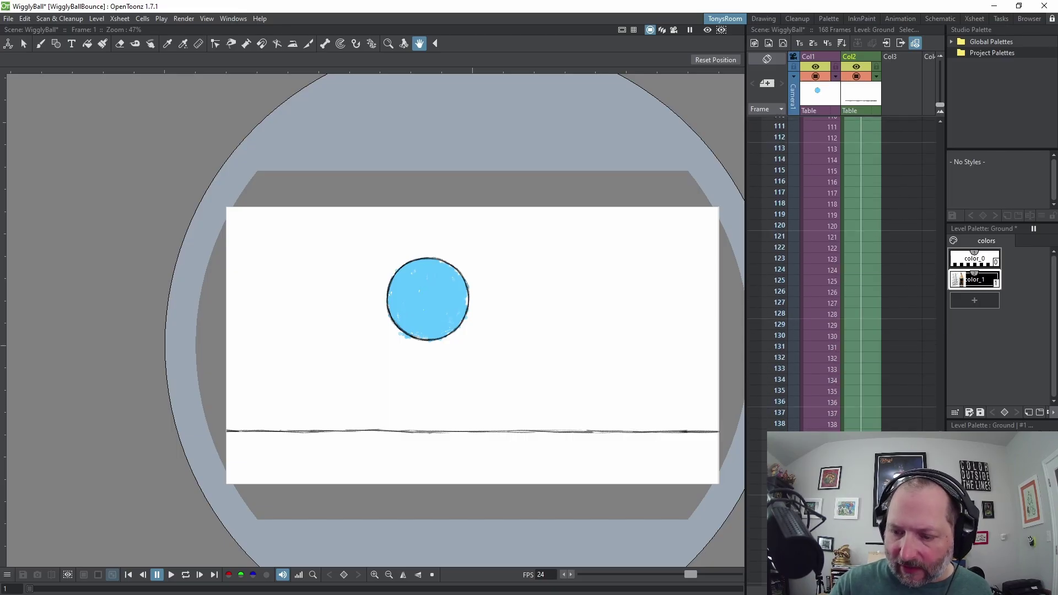
pyautogui.moveTo(941, 506); pyautogui.dragTo(940, 552)
pyautogui.moveTo(871, 383); pyautogui.dragTo(872, 485)
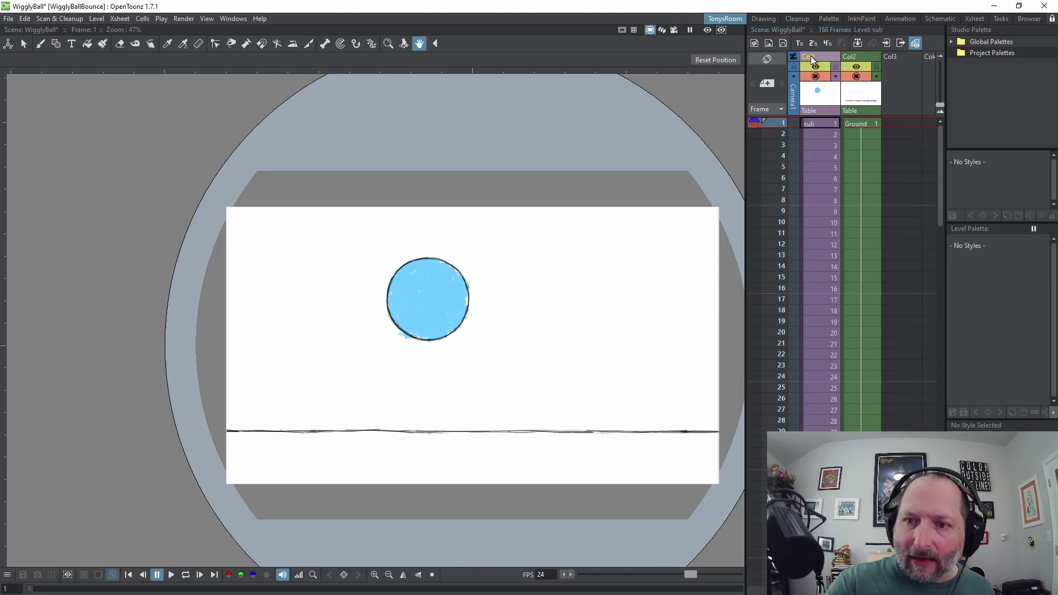
# - Rename the ball's sub-xsheet column CharBall and set a keyframe on it at frame 1 with the Animate tool
pyautogui.doubleClick(813, 57)
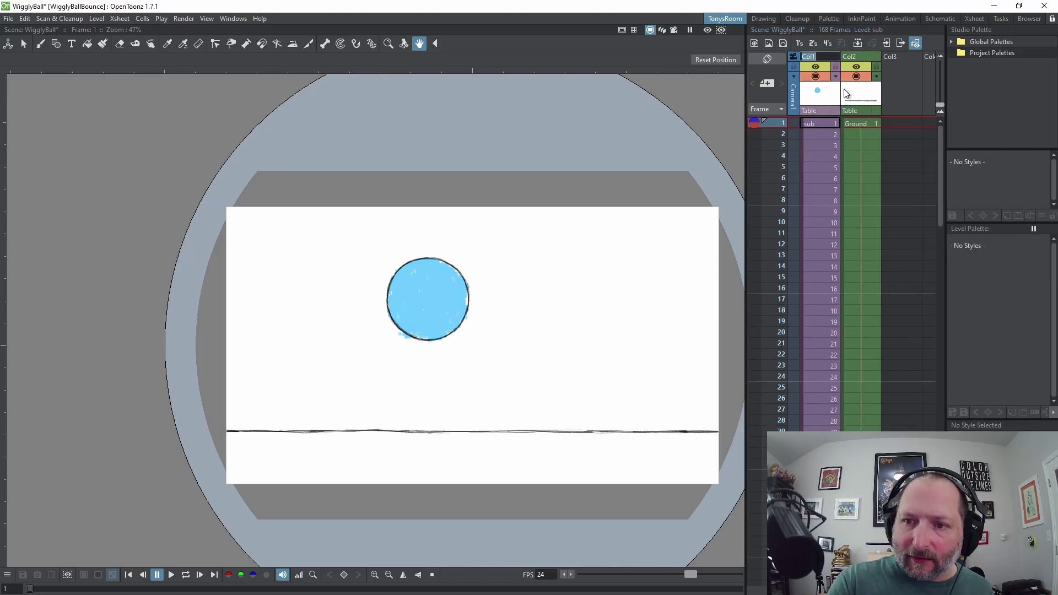
pyautogui.write('CharBa')
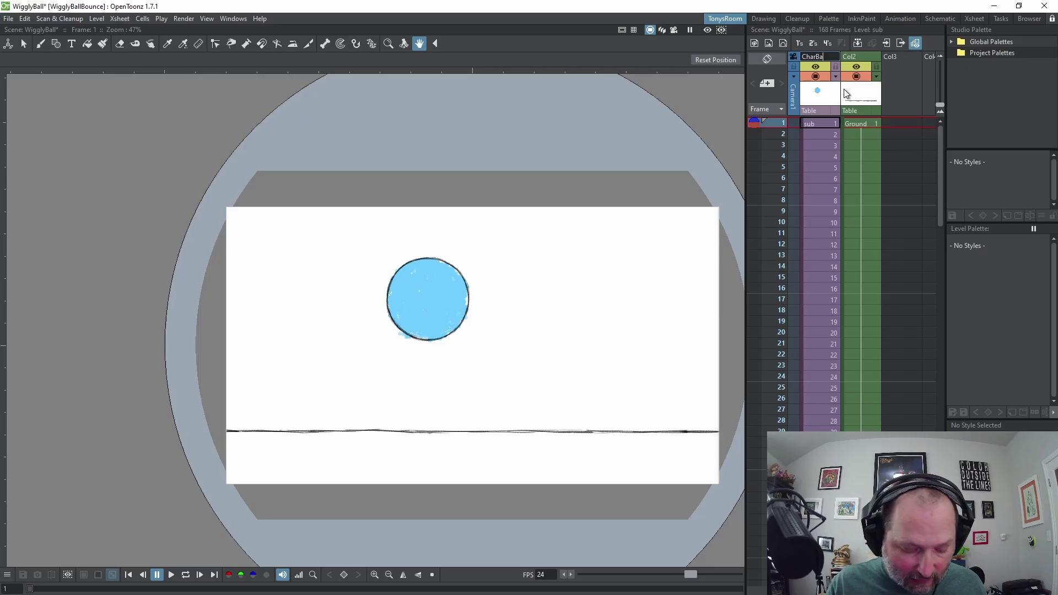
pyautogui.press('Return')
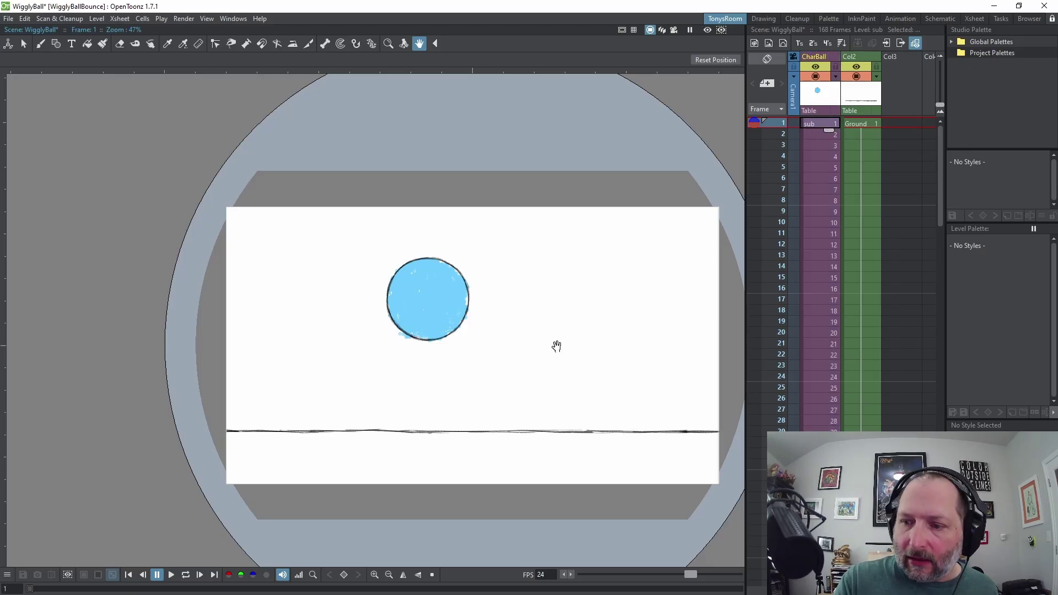
pyautogui.click(10, 45)
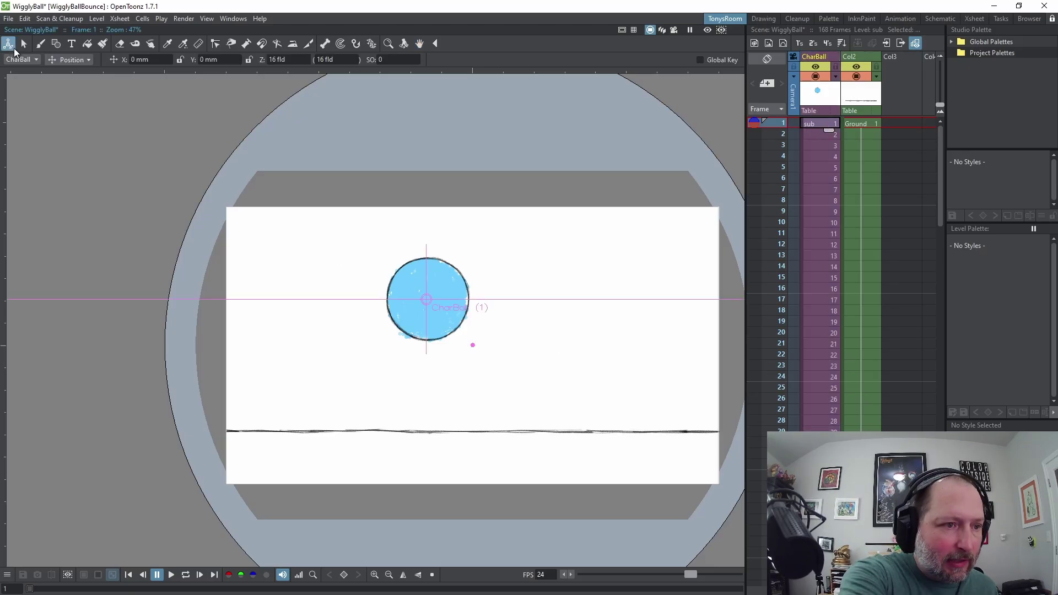
pyautogui.click(344, 575)
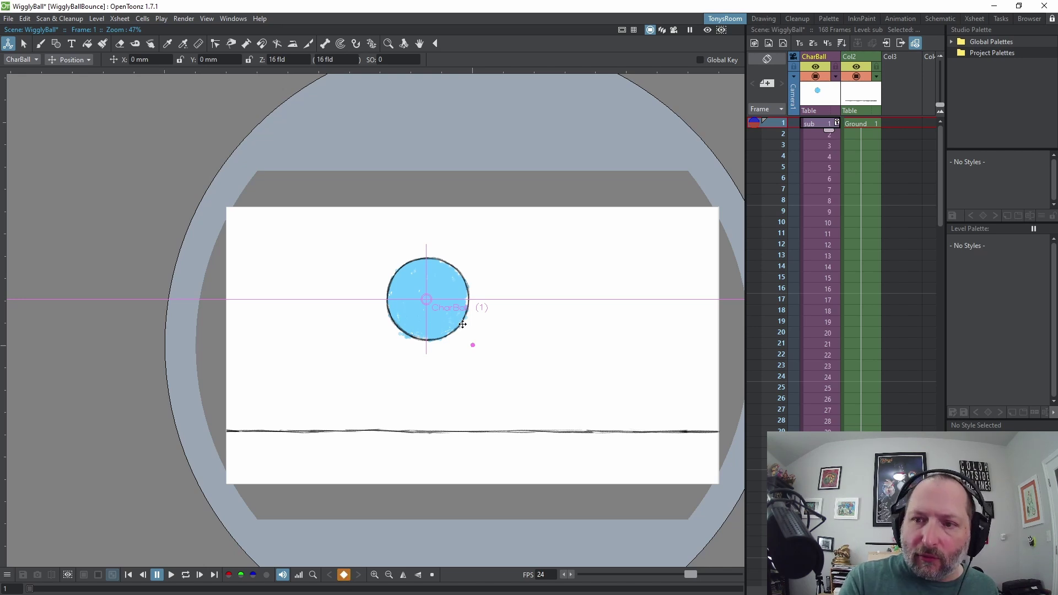
# - Lock the ground line's column and rename it GRND
pyautogui.click(874, 70)
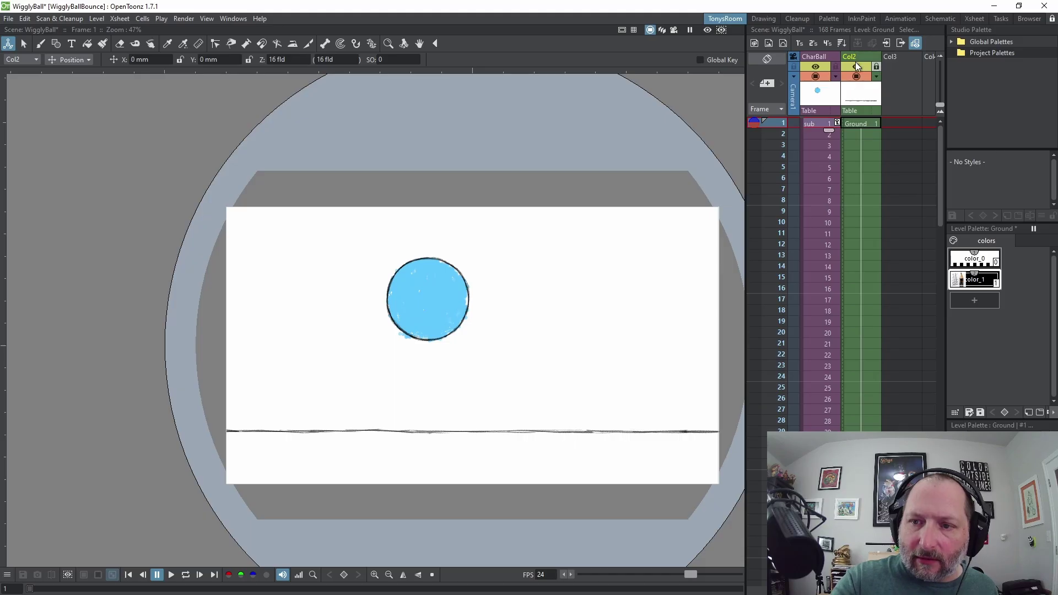
pyautogui.doubleClick(857, 63)
pyautogui.write('G')
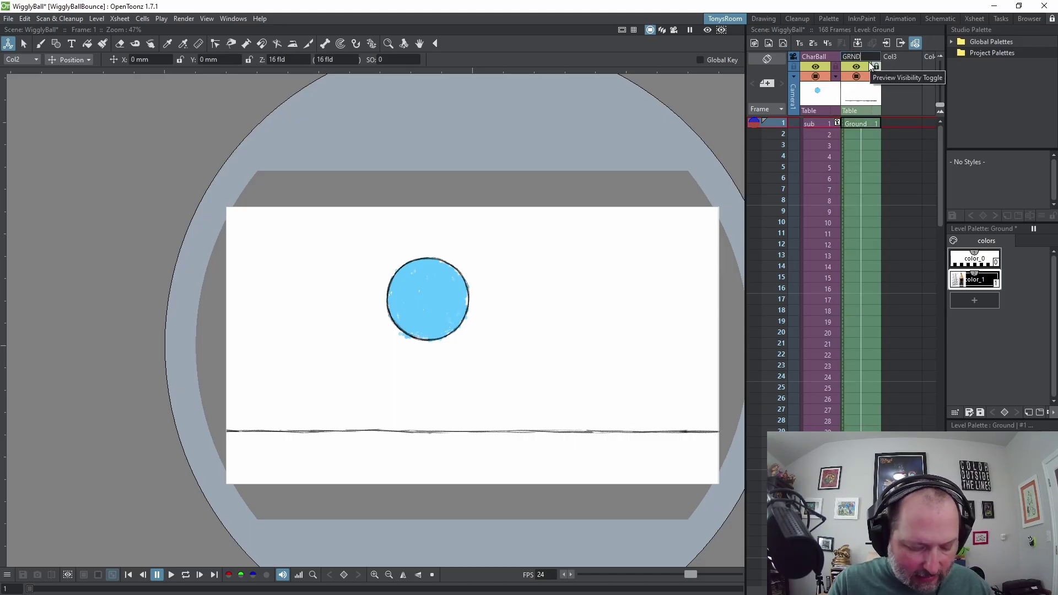
pyautogui.write('RND')
pyautogui.press('Return')
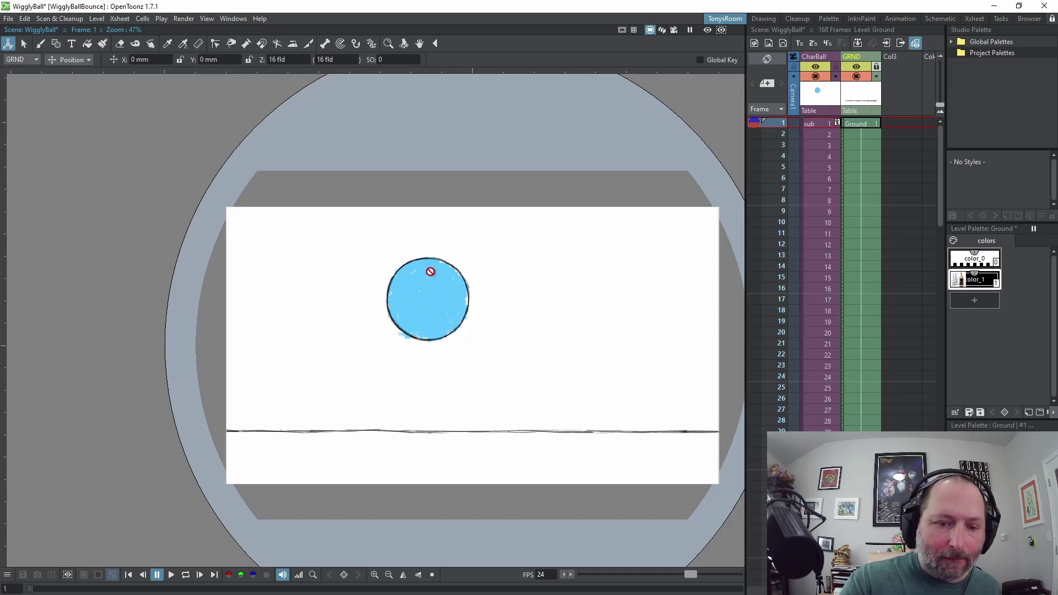
# - Scale the CharBall column down to about 68% globally with the Animate tool at frame 1
pyautogui.click(822, 57)
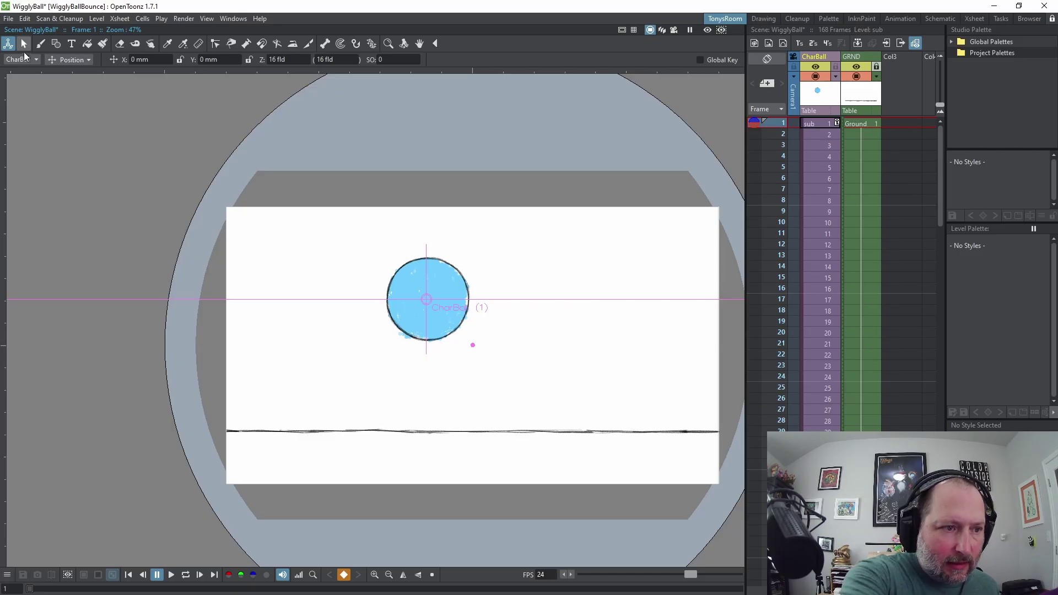
pyautogui.click(66, 59)
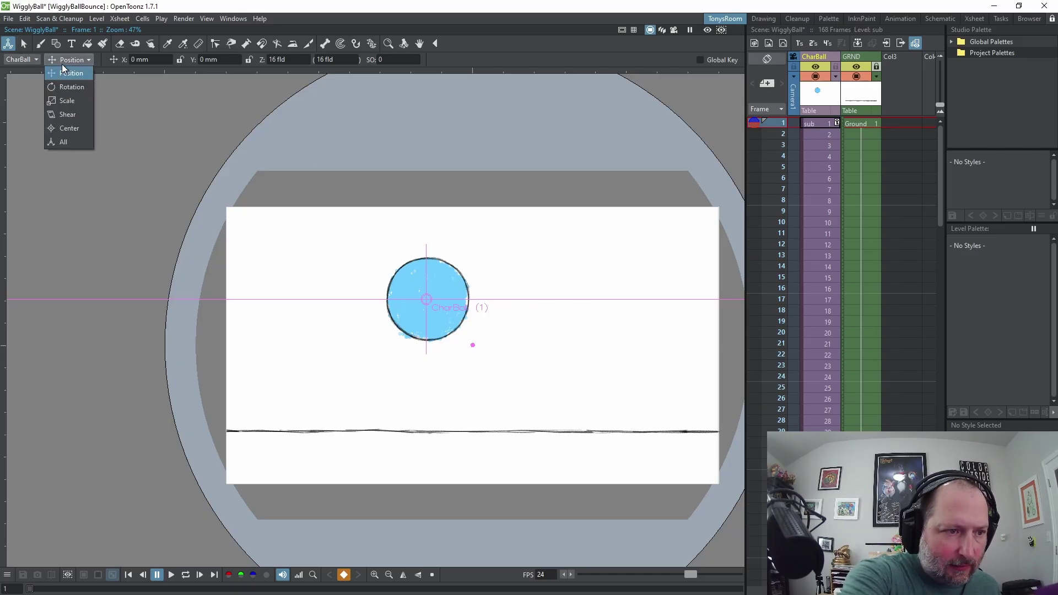
pyautogui.click(68, 95)
pyautogui.moveTo(453, 311); pyautogui.dragTo(436, 275)
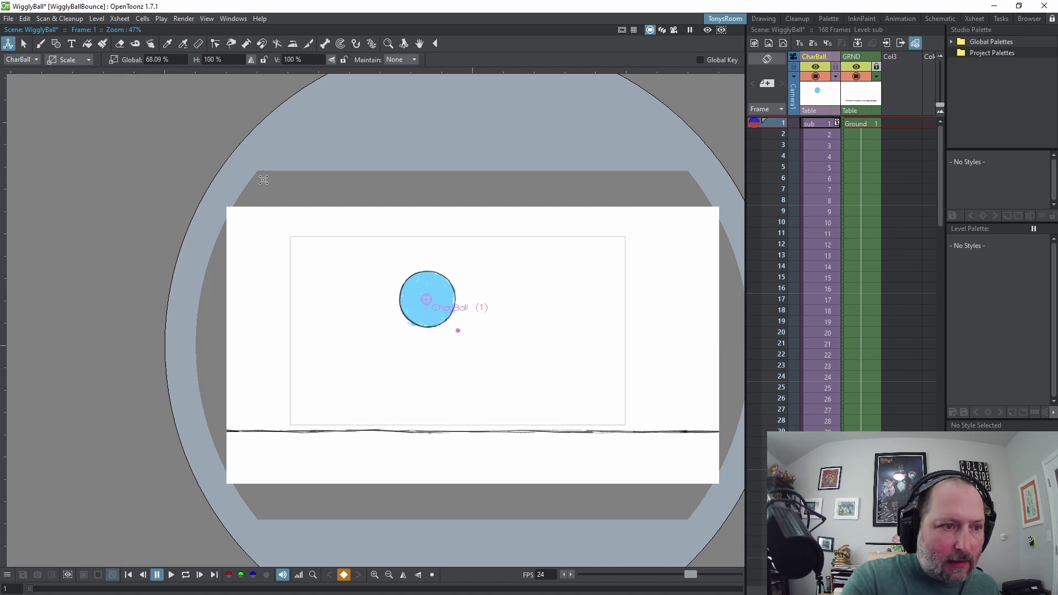
# - Move the ball outside the camera frame to its starting position, at about X -208 mm, Y 14.6 mm
pyautogui.click(69, 59)
pyautogui.click(71, 73)
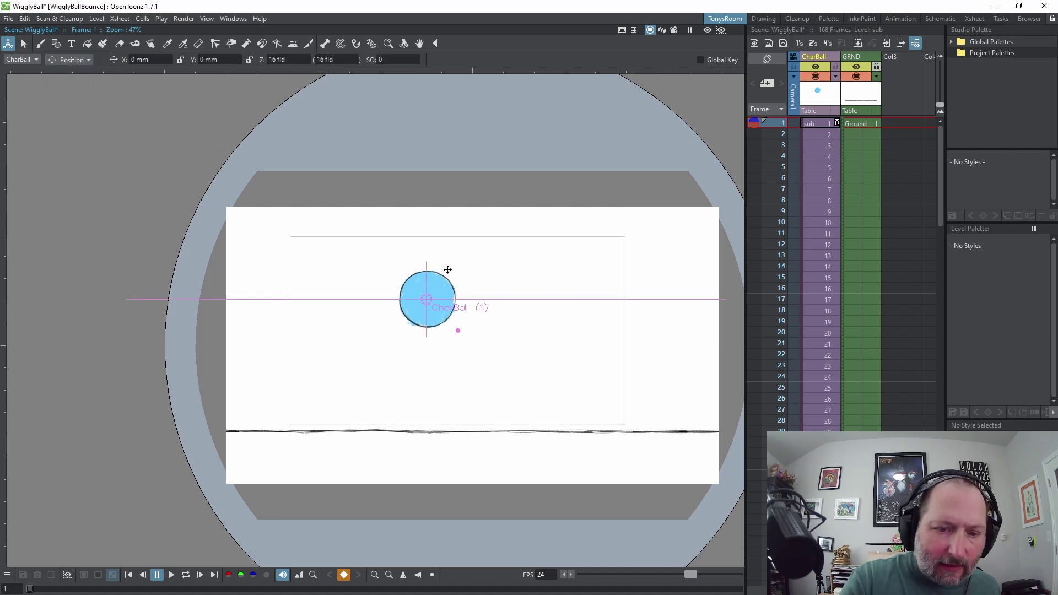
pyautogui.moveTo(469, 311); pyautogui.dragTo(566, 414)
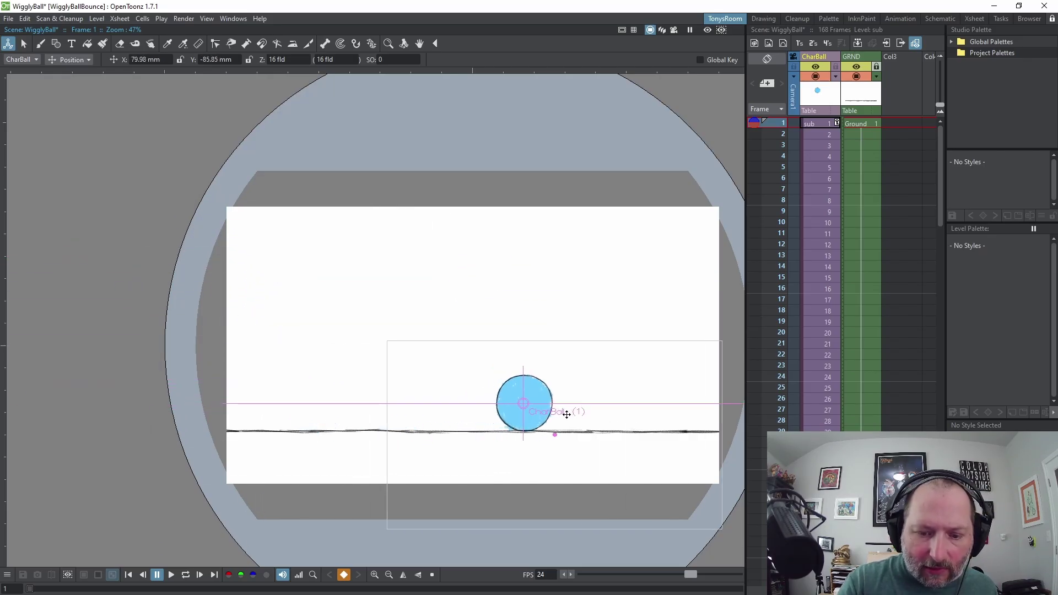
pyautogui.moveTo(567, 414); pyautogui.dragTo(184, 271)
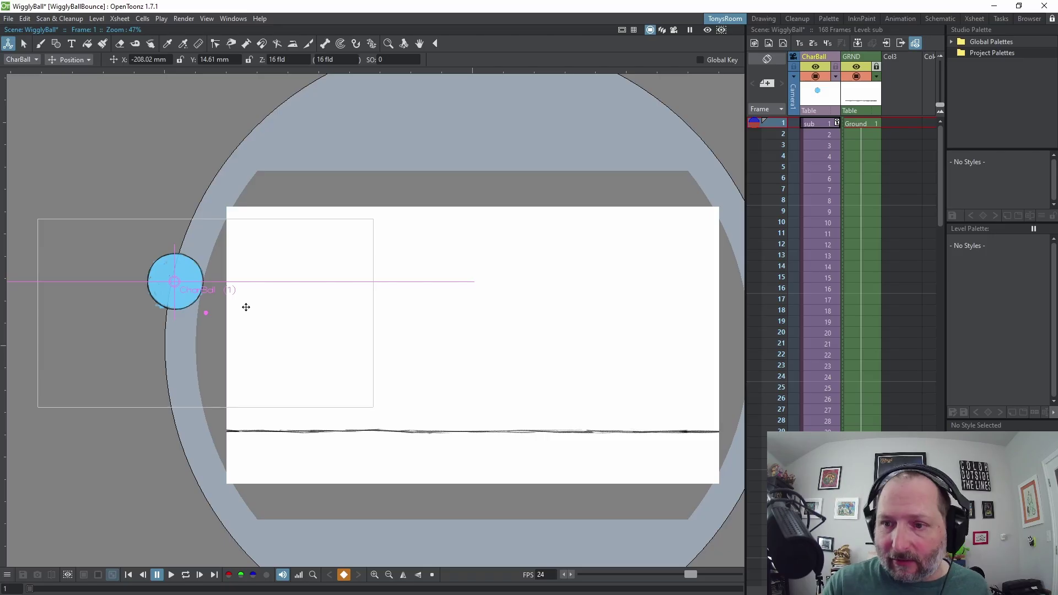
# - Create a new Toonz Raster level named Guide in the empty Col3
pyautogui.click(869, 123)
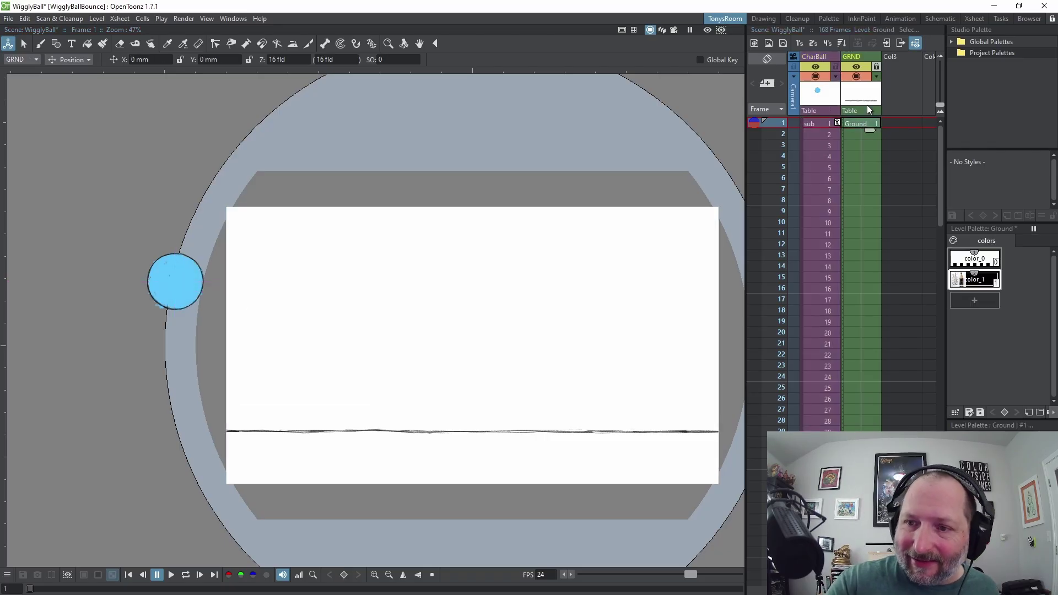
pyautogui.click(893, 63)
pyautogui.click(754, 44)
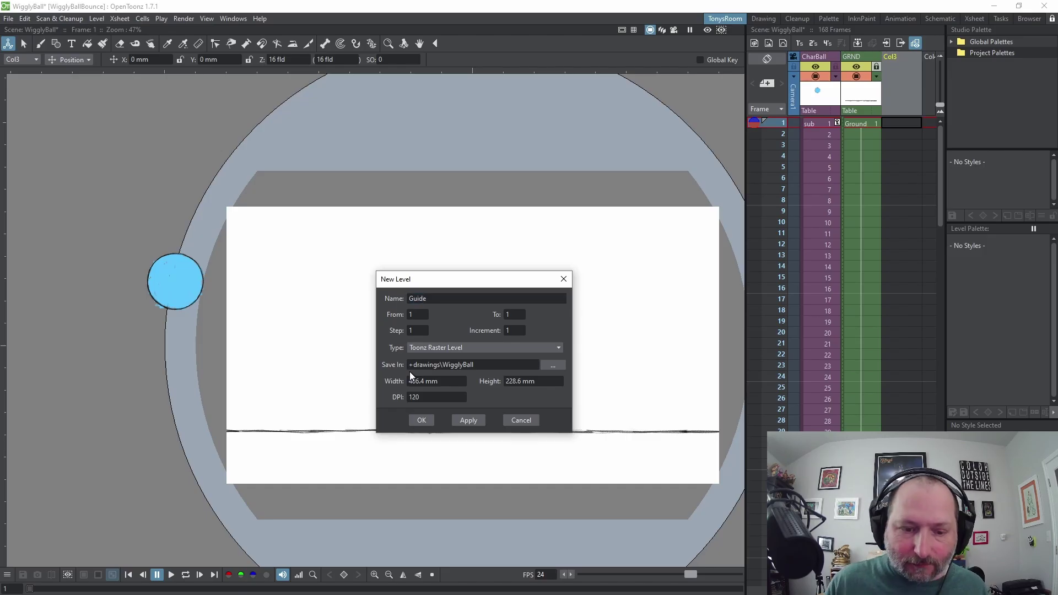
pyautogui.click(421, 420)
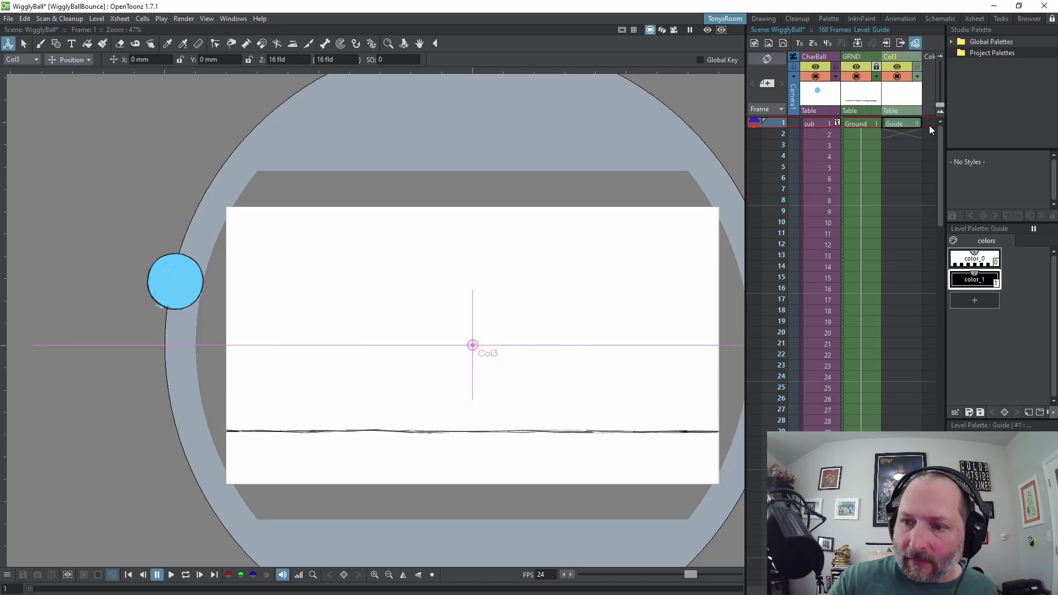
# - Give color_1 a textured style and brush the ball's bouncing path as arcs along the ground line on the Guide level
pyautogui.click(983, 285)
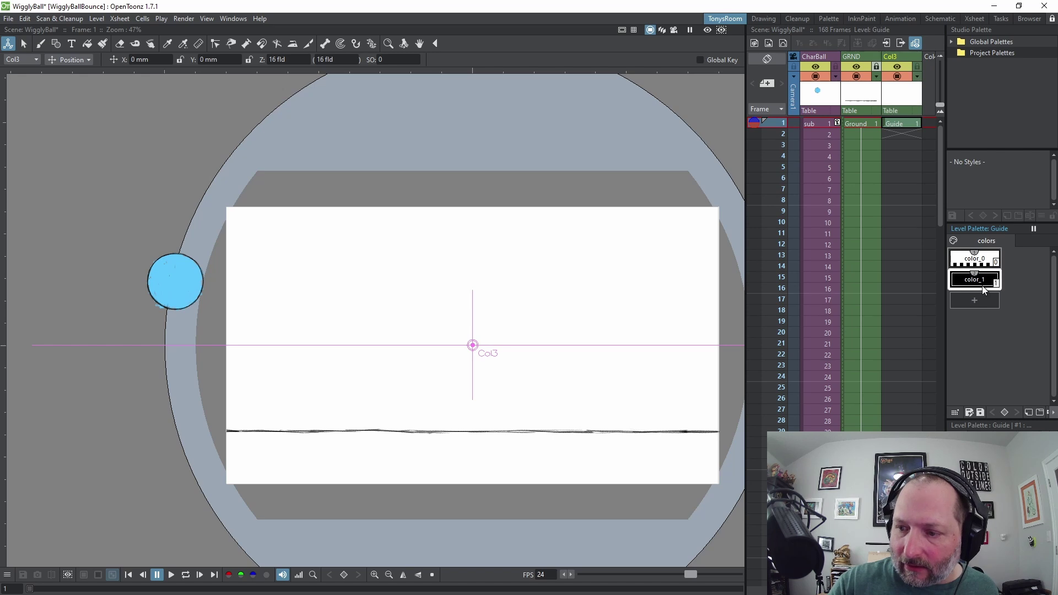
pyautogui.click(987, 486)
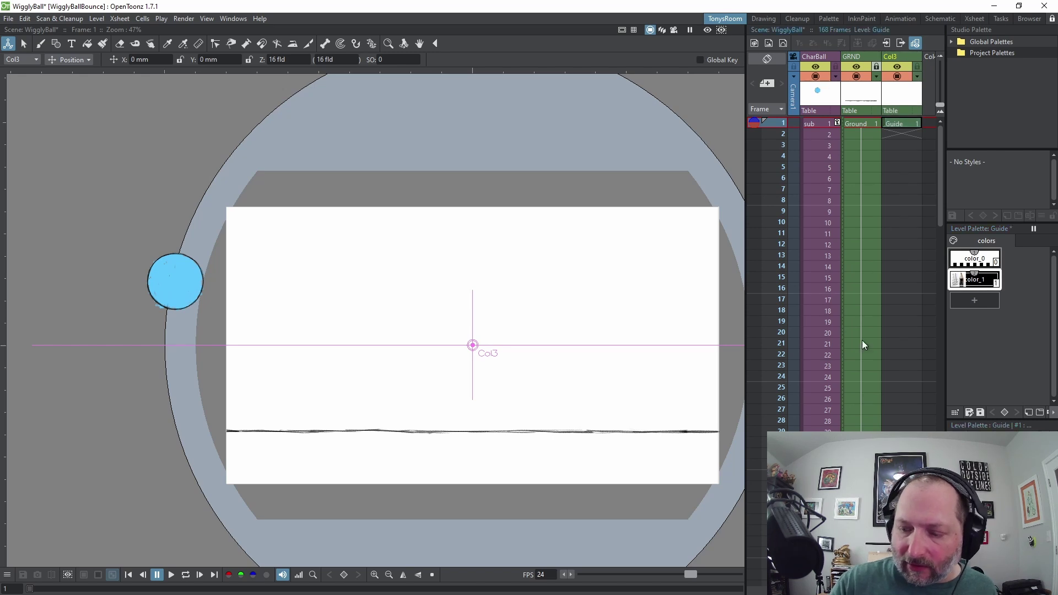
pyautogui.press('b')
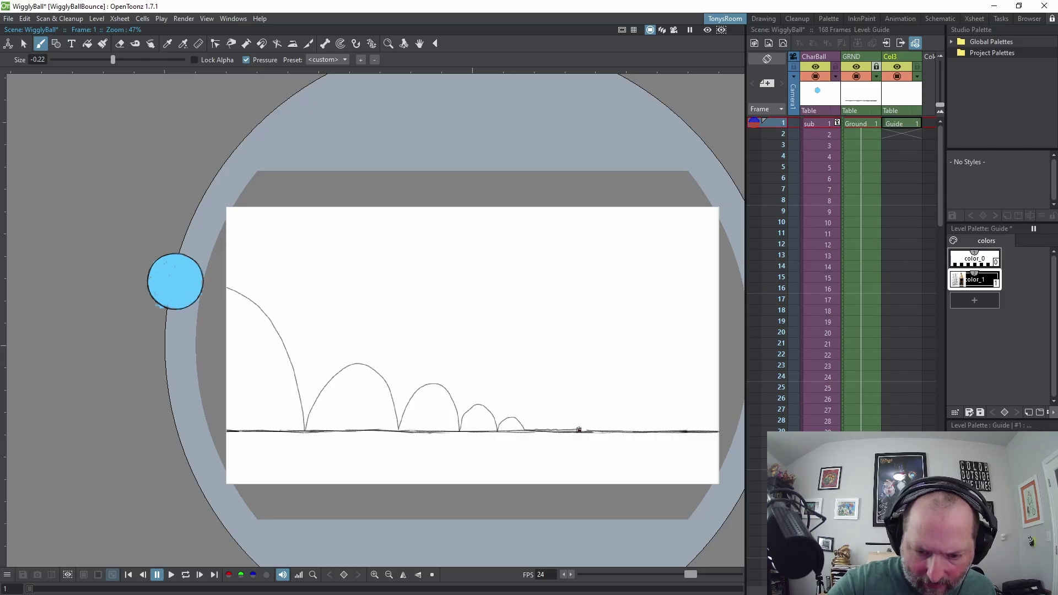
pyautogui.moveTo(607, 383)
pyautogui.mouseDown()
pyautogui.moveTo(618, 431)
pyautogui.moveTo(645, 385)
pyautogui.moveTo(660, 431)
pyautogui.moveTo(664, 419)
pyautogui.moveTo(708, 416)
pyautogui.mouseUp()
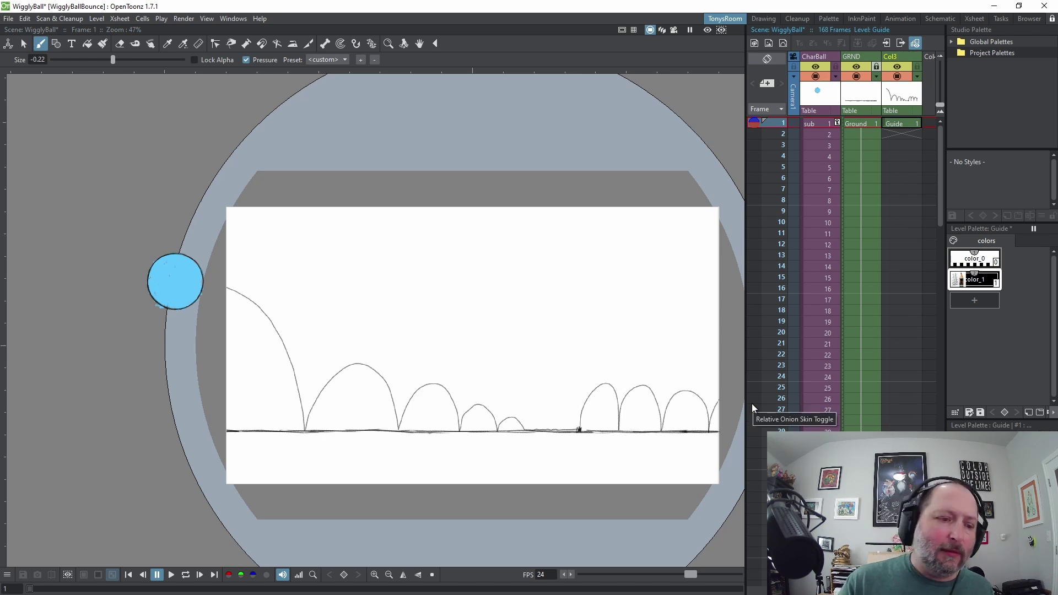
# - Repeat the Guide drawing up to frame 168
pyautogui.click(909, 68)
pyautogui.click(900, 122)
pyautogui.rightClick(896, 126)
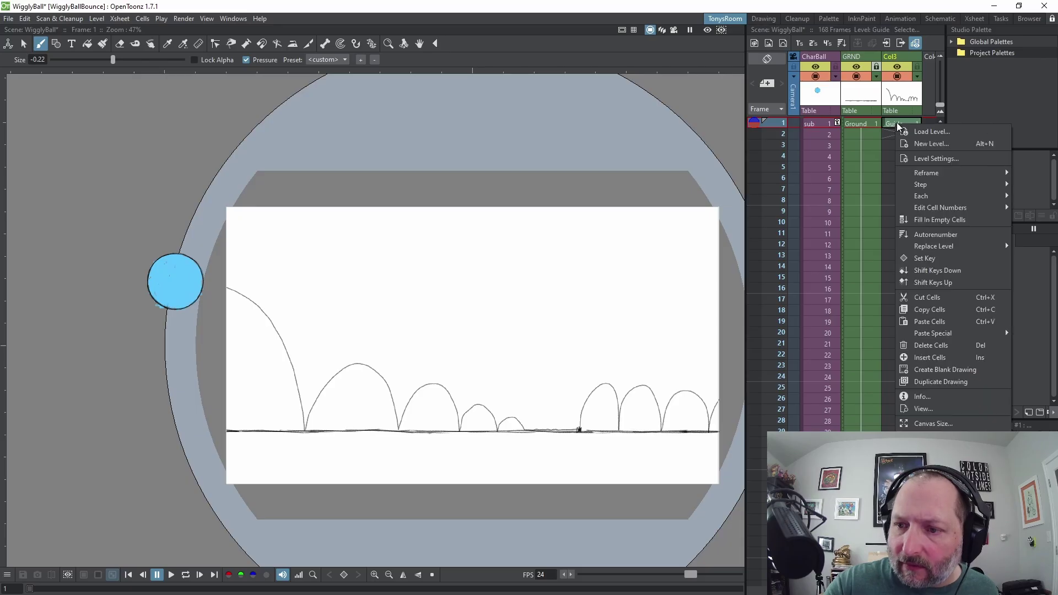
pyautogui.moveTo(943, 209)
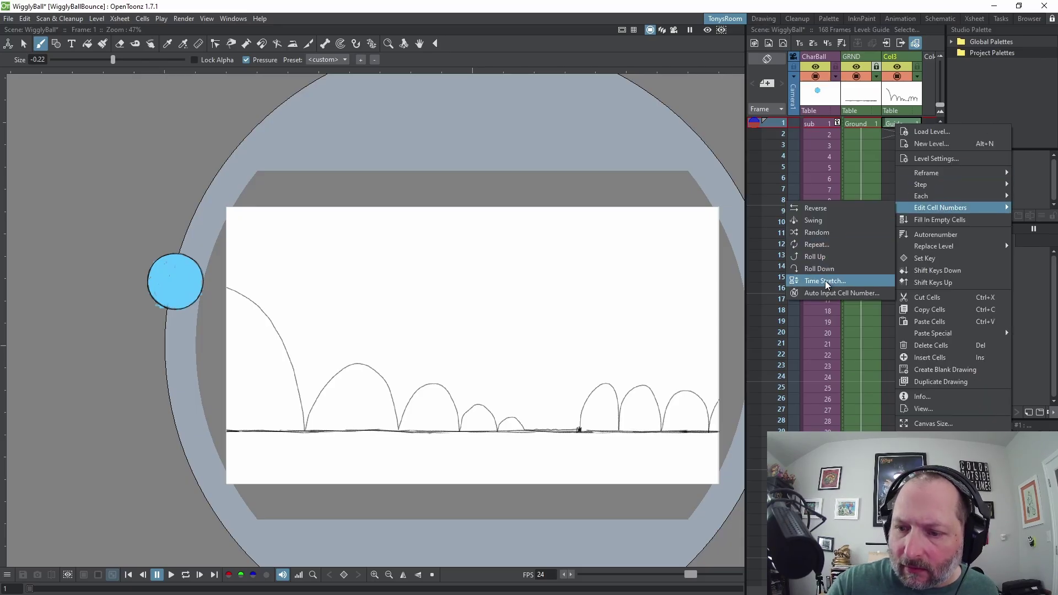
pyautogui.click(817, 244)
pyautogui.click(615, 306)
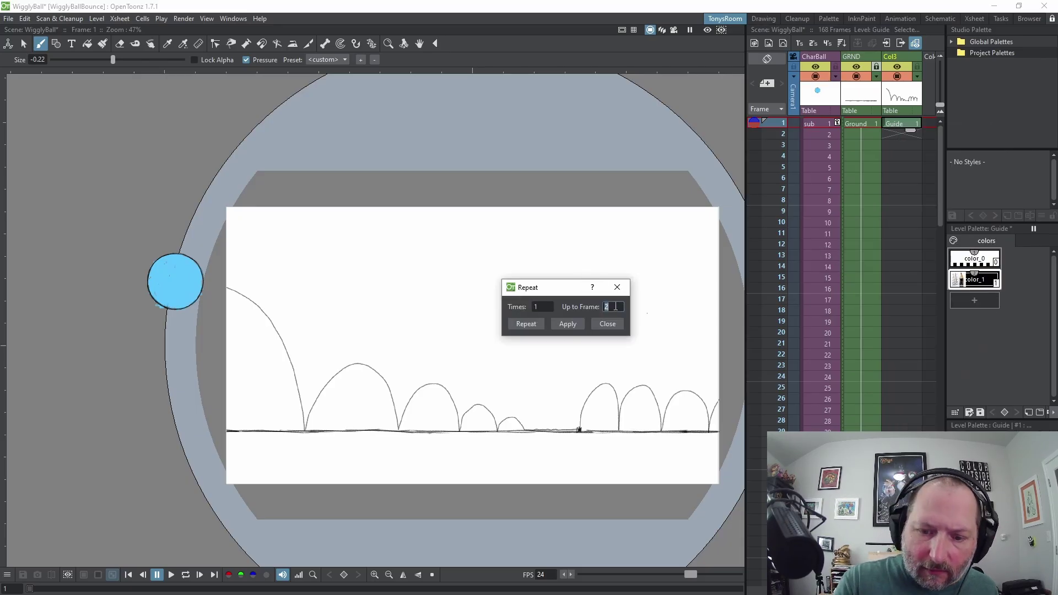
pyautogui.write('168')
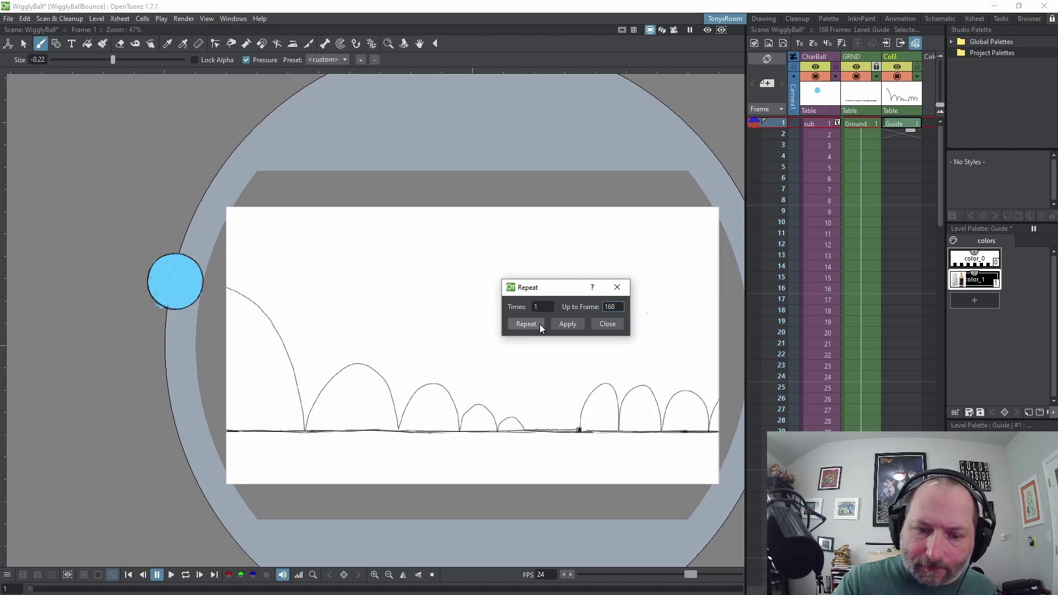
pyautogui.click(538, 324)
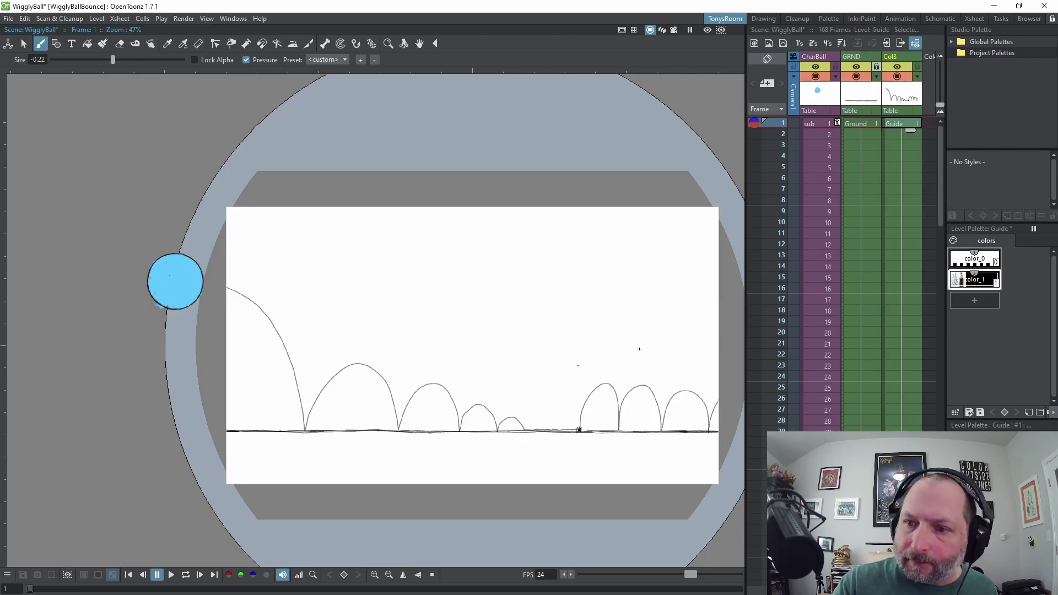
# - Lock the Guide column at 33% opacity and move it ahead of the CharBall column
pyautogui.click(918, 68)
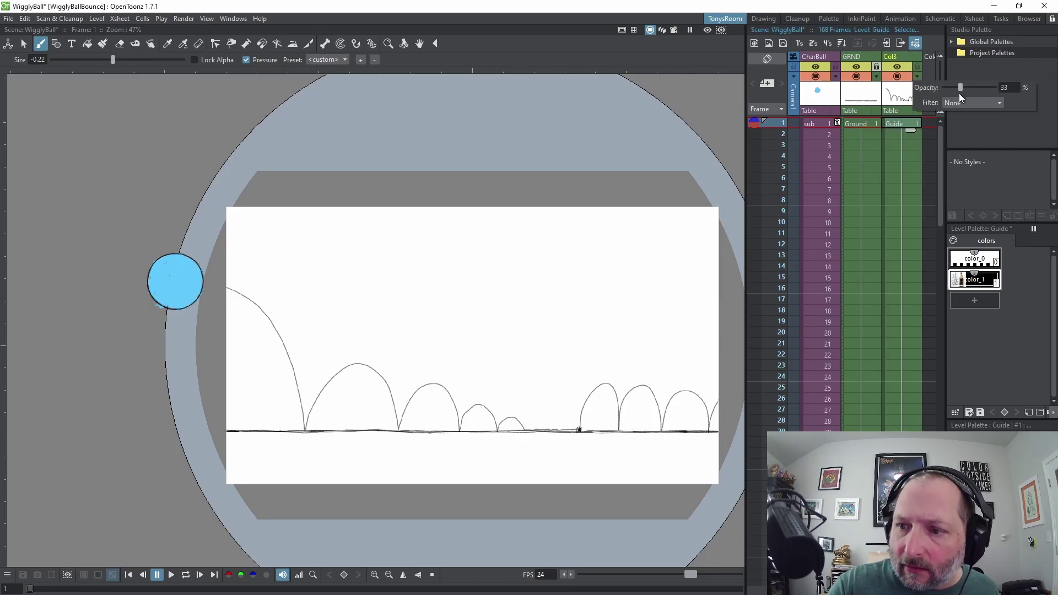
pyautogui.moveTo(898, 55); pyautogui.dragTo(824, 56)
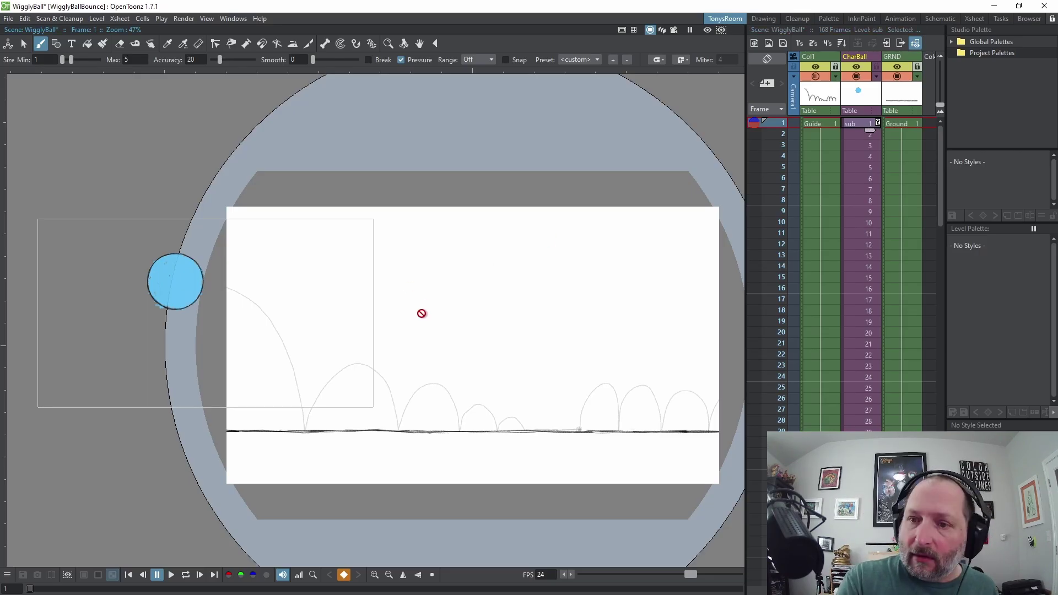
# - Set a keyframe on the CharBall column at frame 10
pyautogui.press('Down')
pyautogui.press('Down')
pyautogui.press('Down')
pyautogui.press('Down')
pyautogui.press('Down')
pyautogui.press('Down')
pyautogui.press('Down')
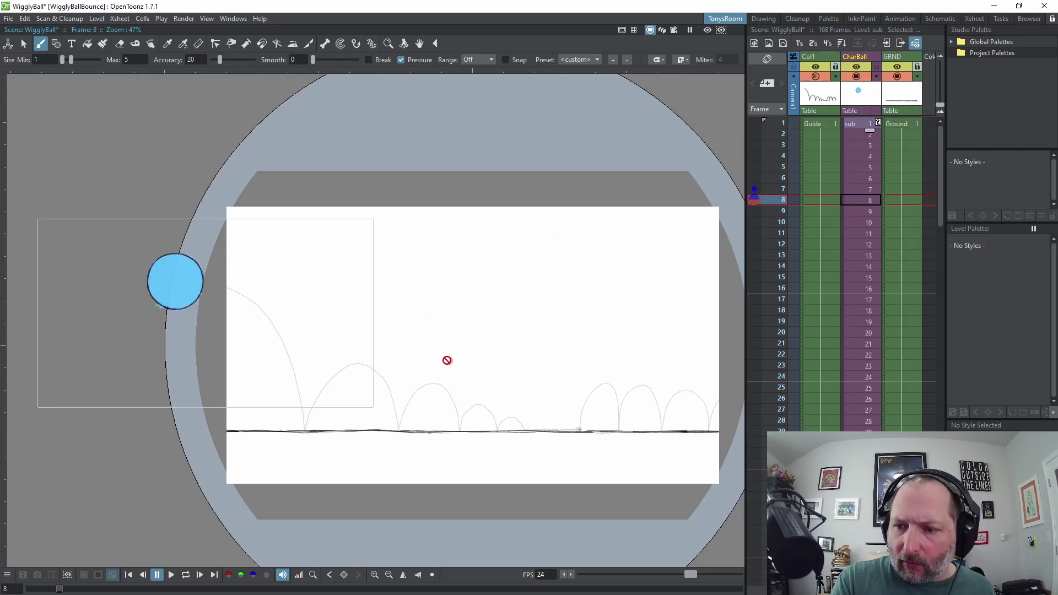
pyautogui.press('Down')
pyautogui.press('Down')
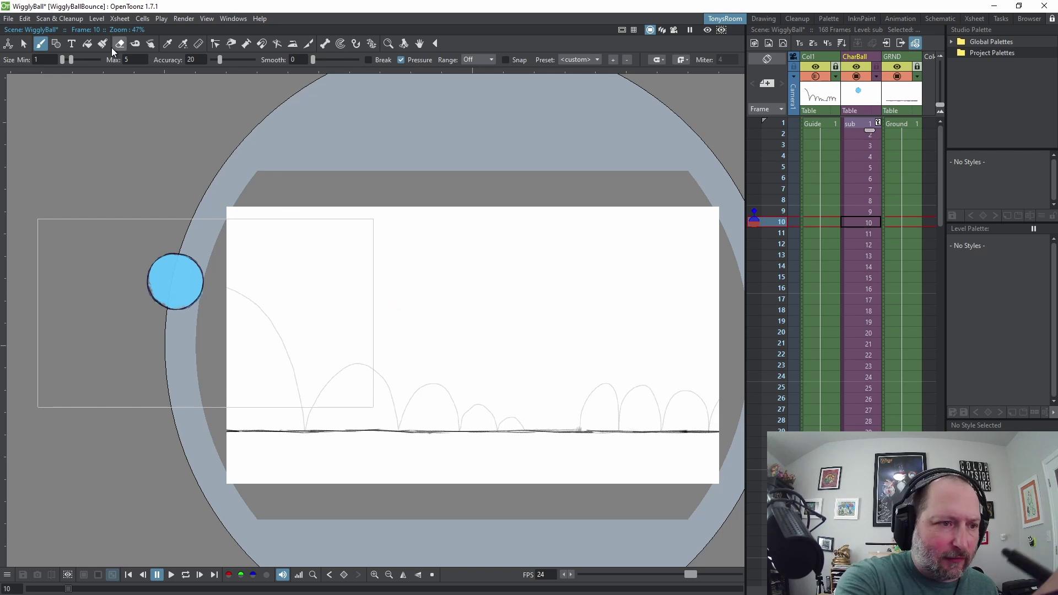
pyautogui.click(344, 575)
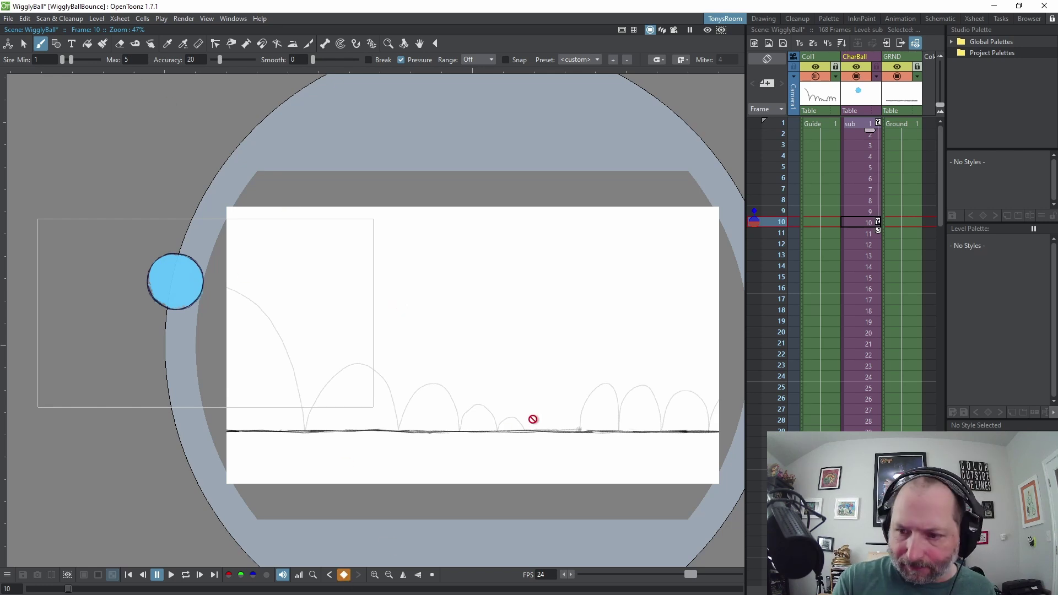
# - Step back and forth through CharBall frames 10 to 17 to examine the ball and its key timing
pyautogui.press('Down')
pyautogui.press('Down')
pyautogui.press('Down')
pyautogui.press('Down')
pyautogui.press('Down')
pyautogui.press('Down')
pyautogui.press('Down')
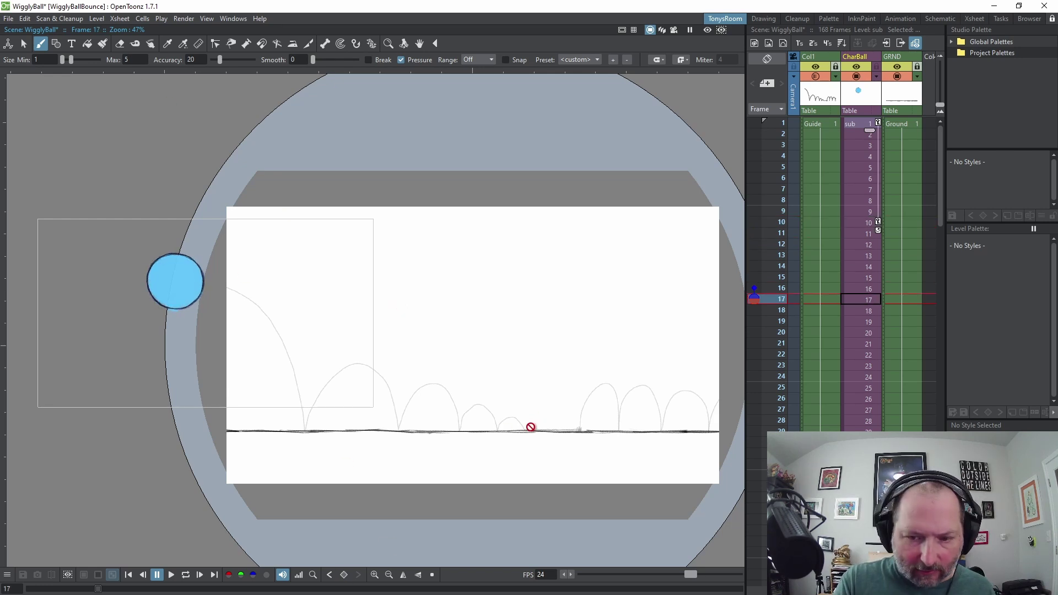
pyautogui.press('Up')
pyautogui.press('Up')
pyautogui.press('Up')
pyautogui.press('Up')
pyautogui.press('Up')
pyautogui.press('Up')
pyautogui.press('Up')
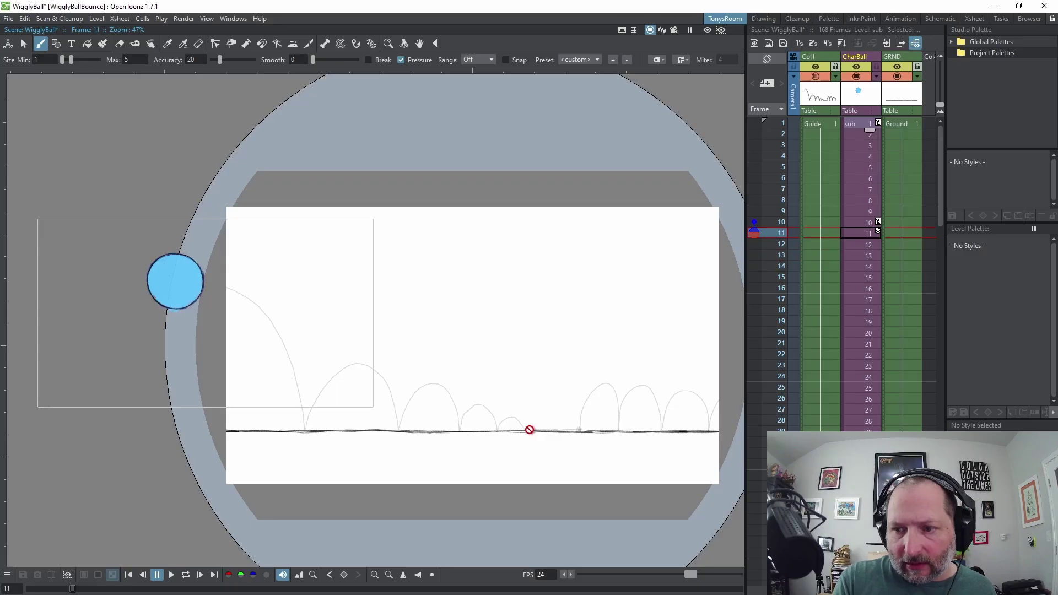
pyautogui.press('Down')
pyautogui.press('Down')
pyautogui.press('Down')
pyautogui.press('Down')
pyautogui.press('Down')
pyautogui.press('Down')
pyautogui.press('Down')
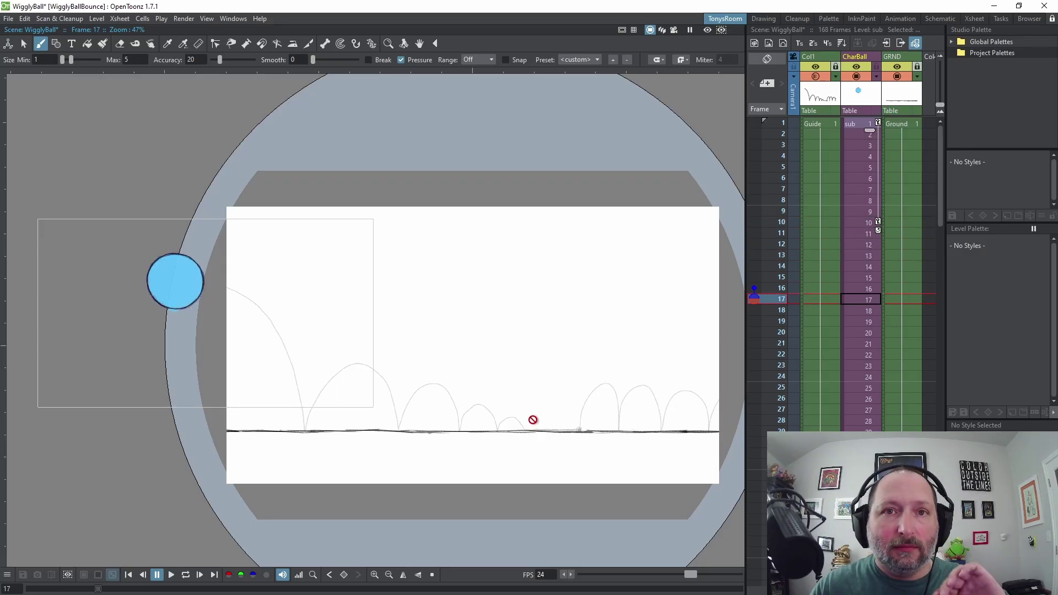
# - Set the default animation interpolation preference to Speed In / Speed Out
pyautogui.click(8, 18)
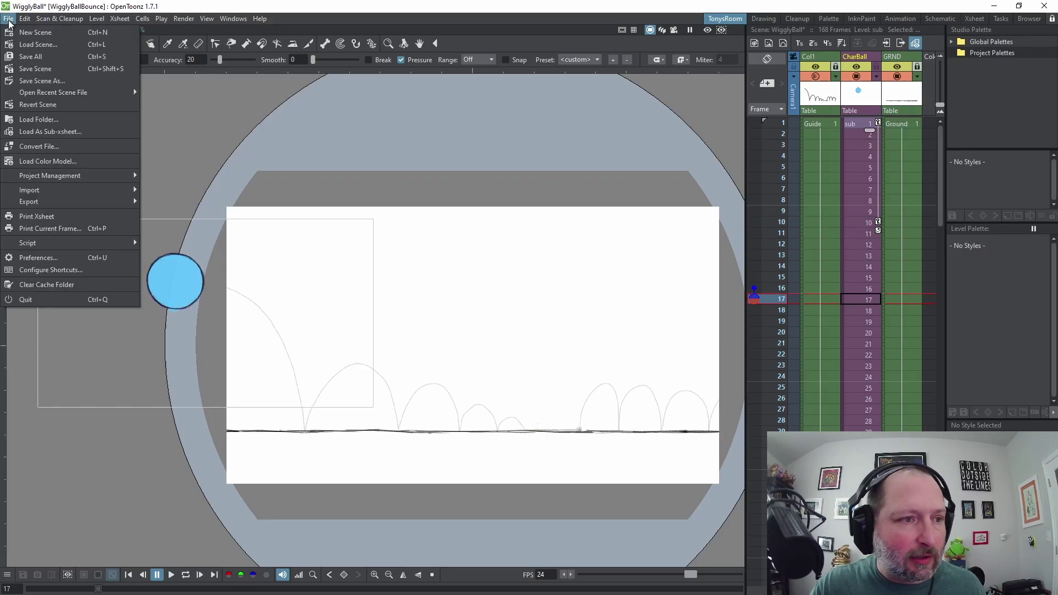
pyautogui.click(58, 257)
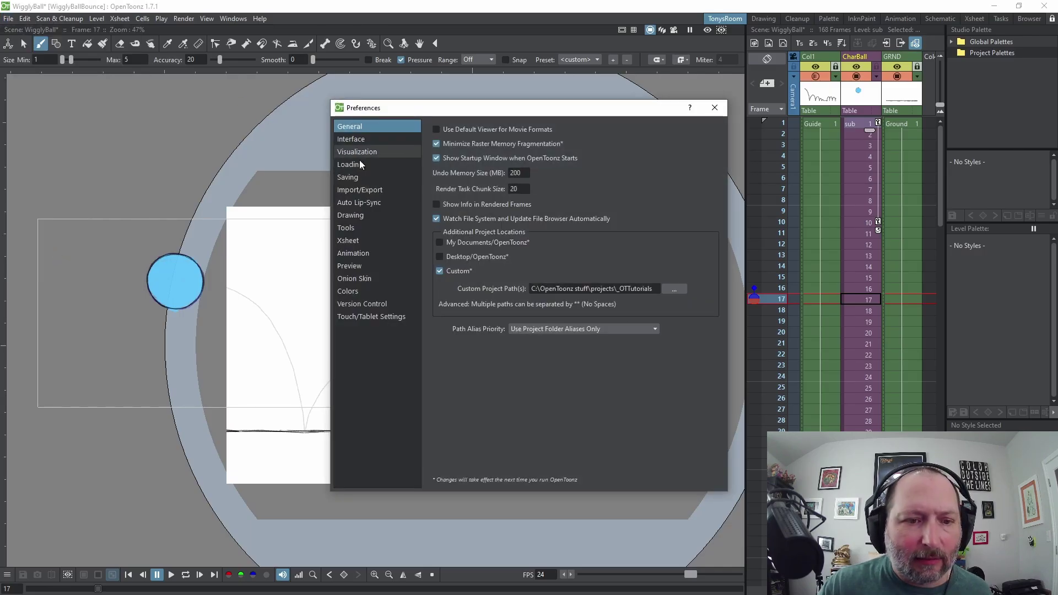
pyautogui.click(365, 249)
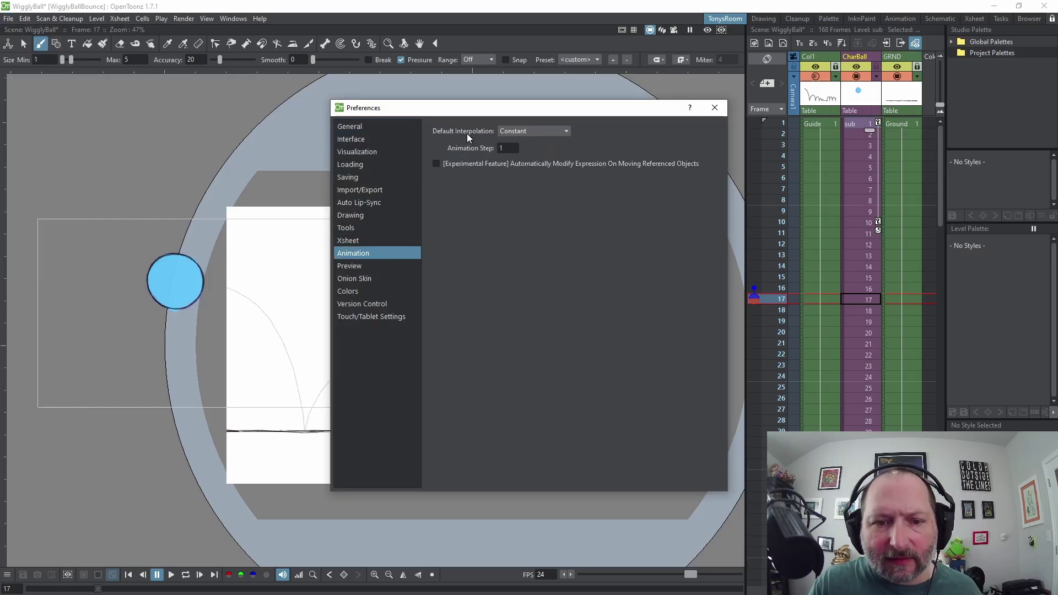
pyautogui.click(530, 131)
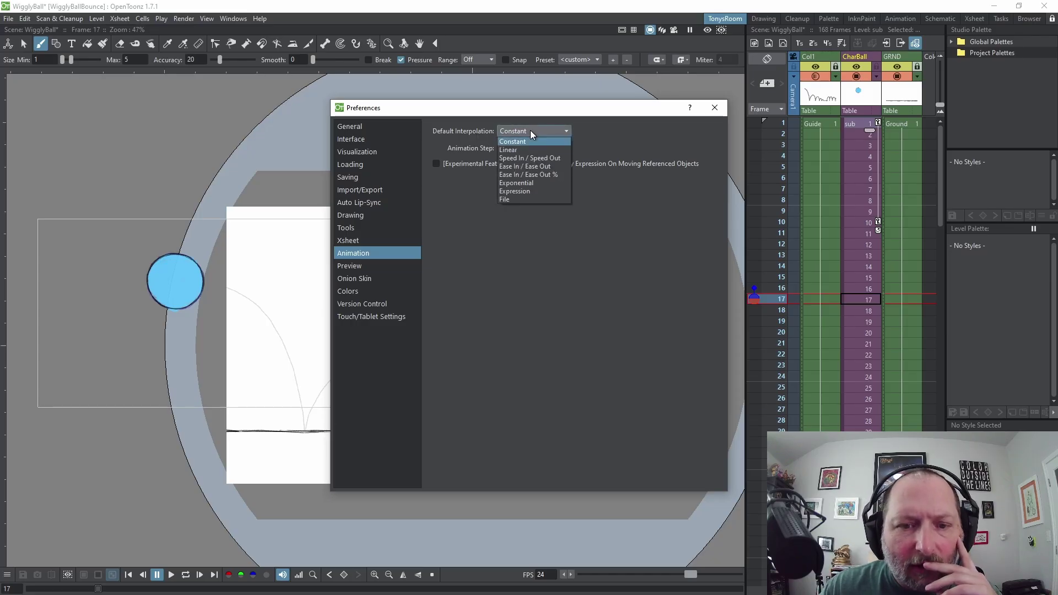
pyautogui.click(542, 159)
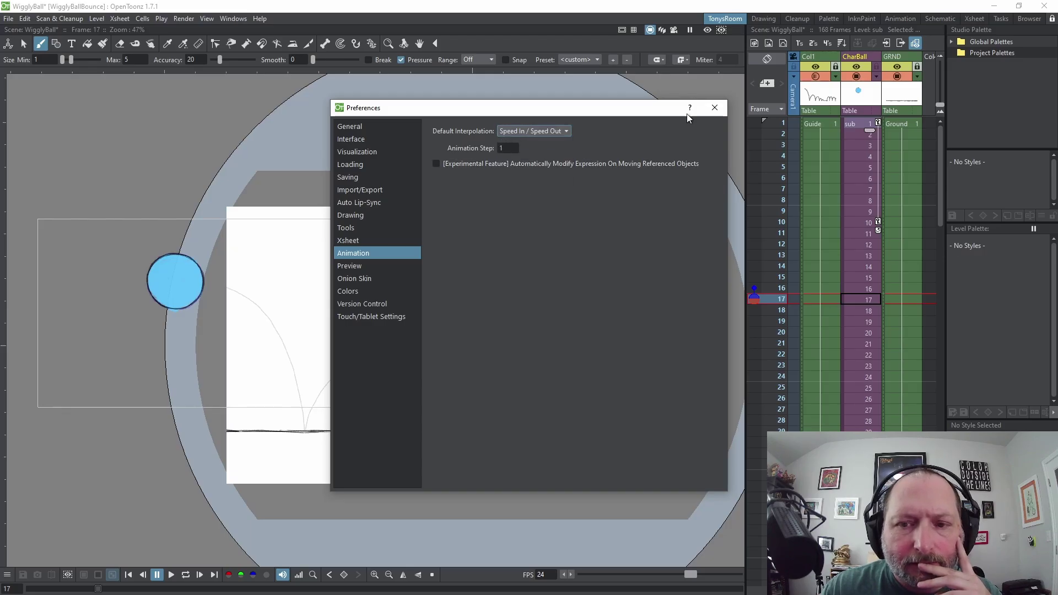
pyautogui.click(715, 107)
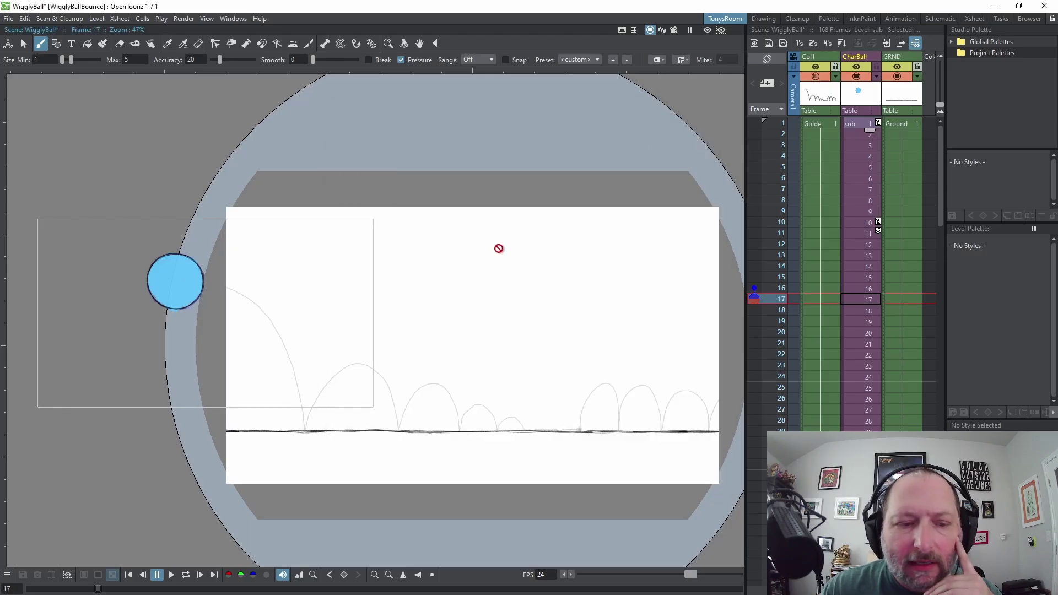
# - Clear the CharBall keyframes at frames 10 and 1, and move the ball on frame 1 to about X -218 mm, Y 16 mm
pyautogui.click(879, 222)
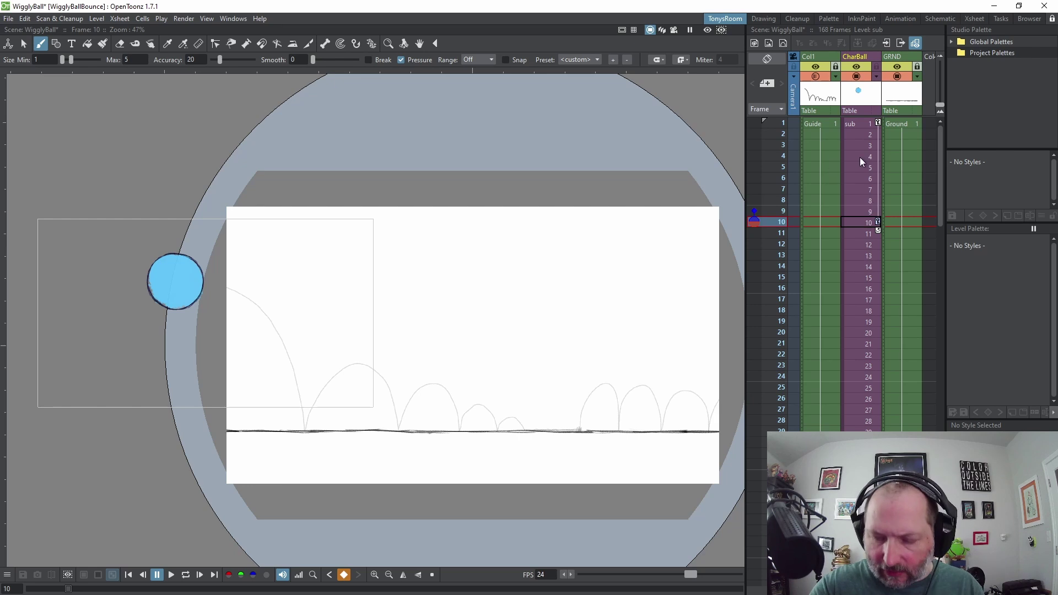
pyautogui.click(879, 122)
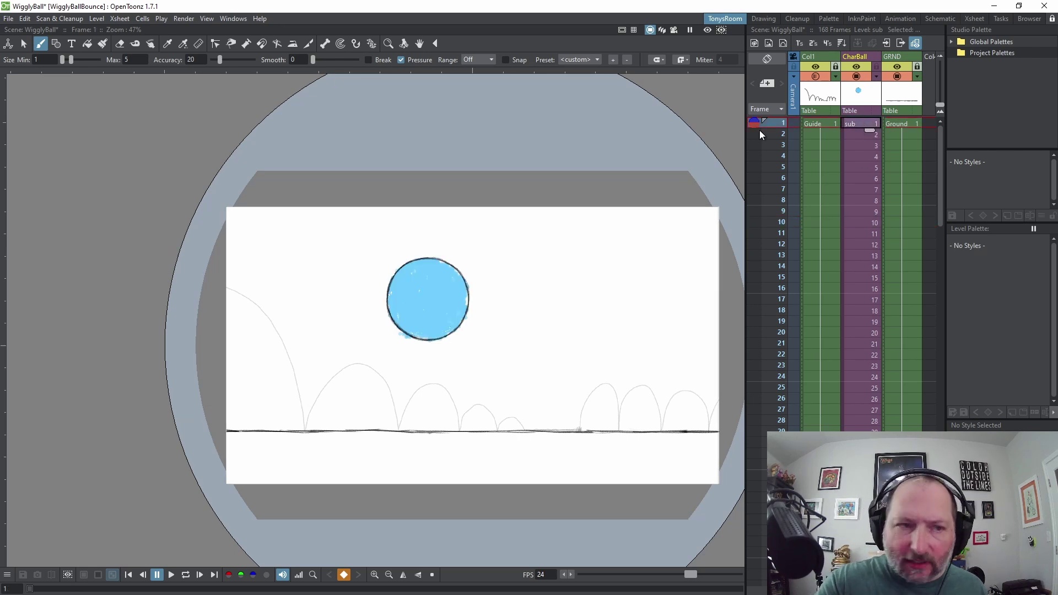
pyautogui.click(8, 44)
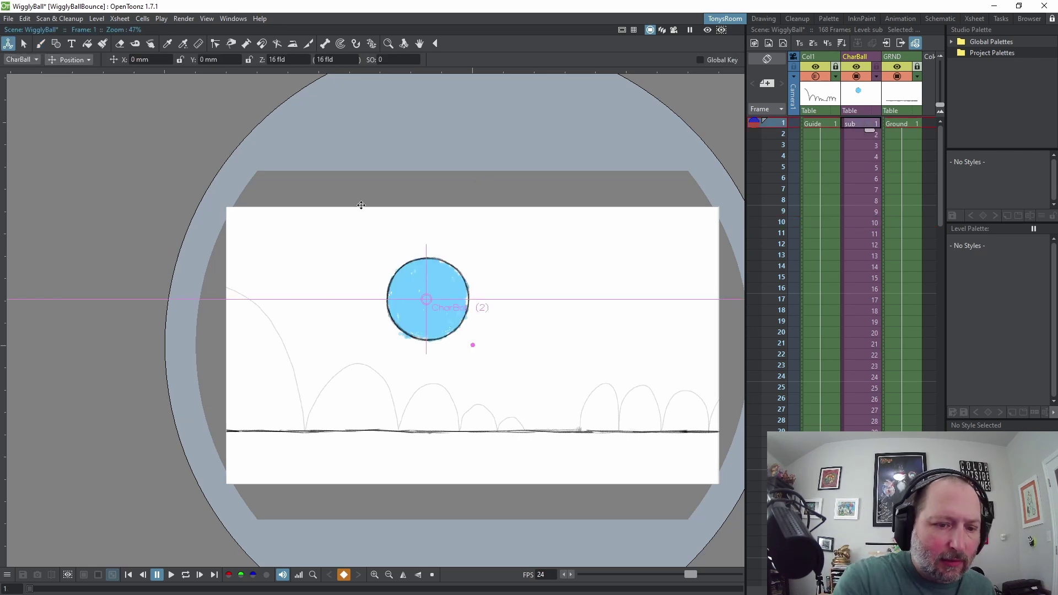
pyautogui.moveTo(423, 308); pyautogui.dragTo(158, 290)
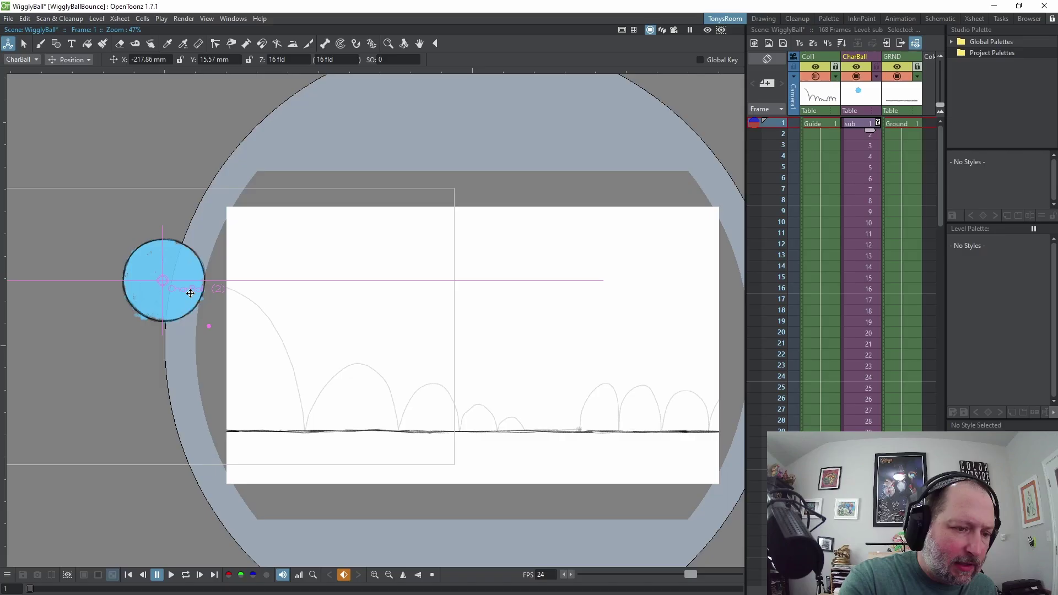
# - Scale the ball down on frame 1 and position it outside the camera frame at about X -200 mm, Y 14 mm
pyautogui.click(71, 60)
pyautogui.click(77, 101)
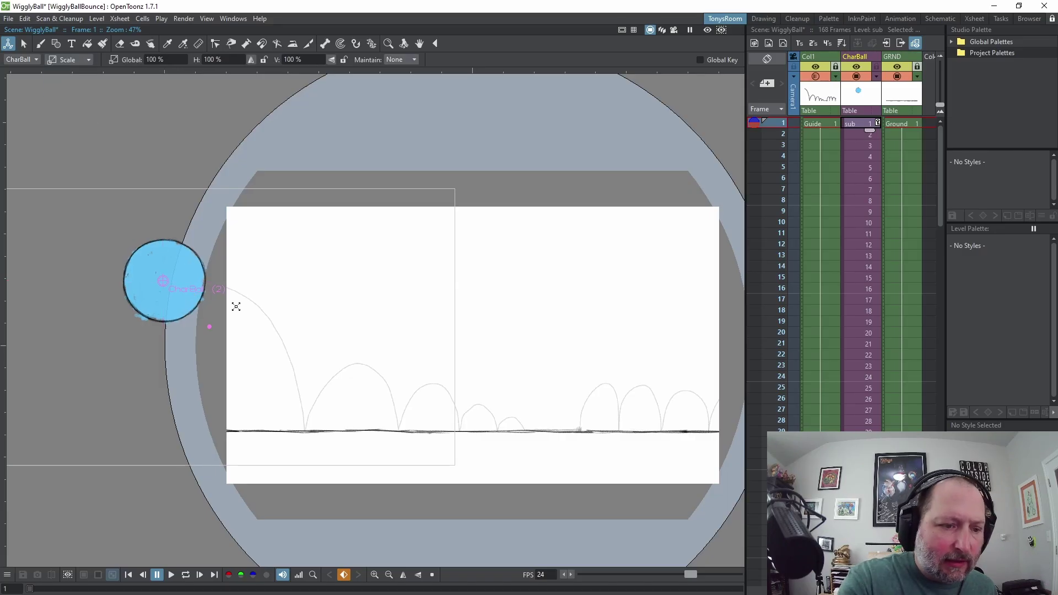
pyautogui.moveTo(227, 308); pyautogui.dragTo(223, 306)
# - Set a CharBall keyframe at frame 10 that holds the ball's starting position and size
pyautogui.press('Down')
pyautogui.press('Down')
pyautogui.press('Down')
pyautogui.press('Down')
pyautogui.press('Down')
pyautogui.press('Down')
pyautogui.press('Down')
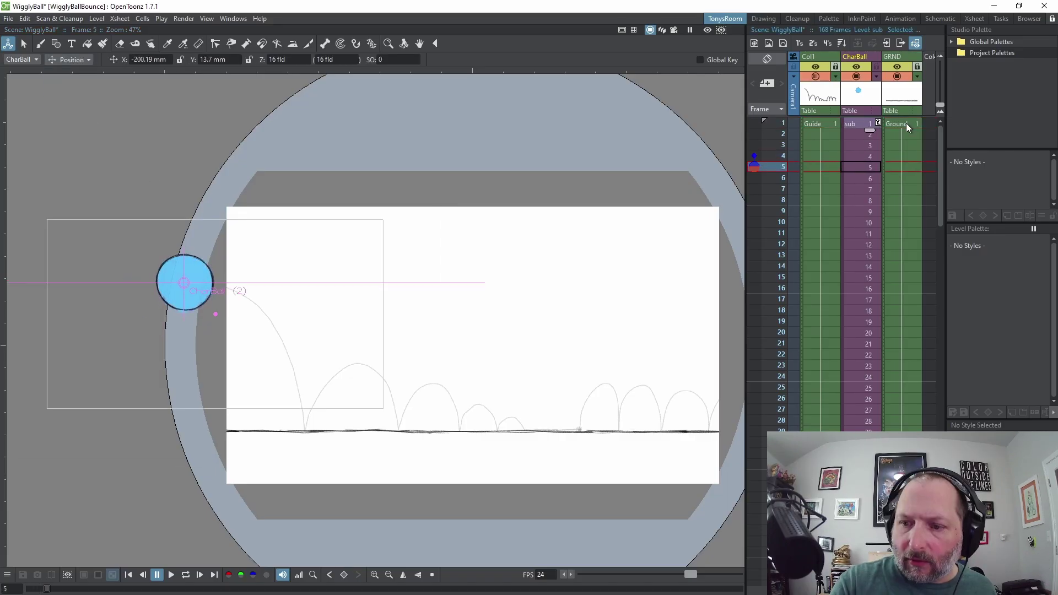
pyautogui.press('Down')
pyautogui.press('Down')
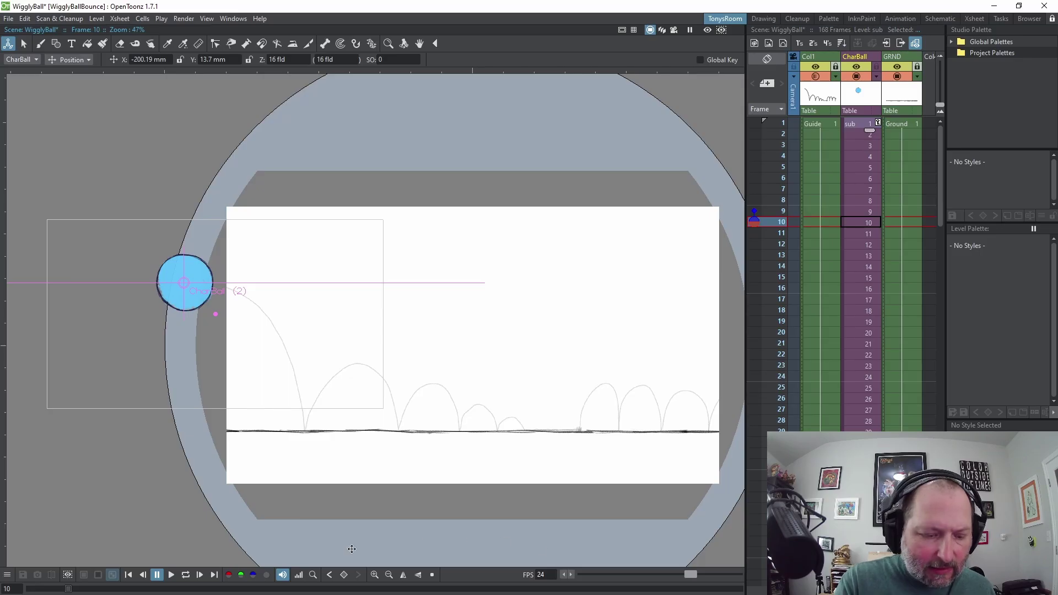
pyautogui.click(344, 575)
# - Set a full keyframe on the CharBall column at frame 1
pyautogui.press('Up')
pyautogui.press('Up')
pyautogui.press('Up')
pyautogui.press('Up')
pyautogui.press('Up')
pyautogui.press('Up')
pyautogui.press('Up')
pyautogui.press('Up')
pyautogui.press('Up')
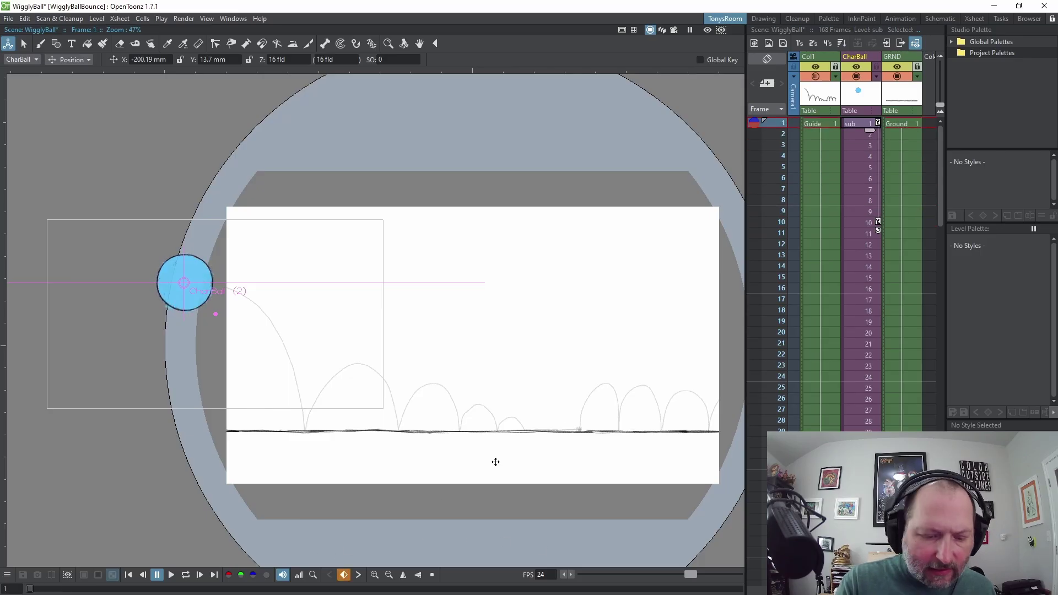
pyautogui.click(344, 575)
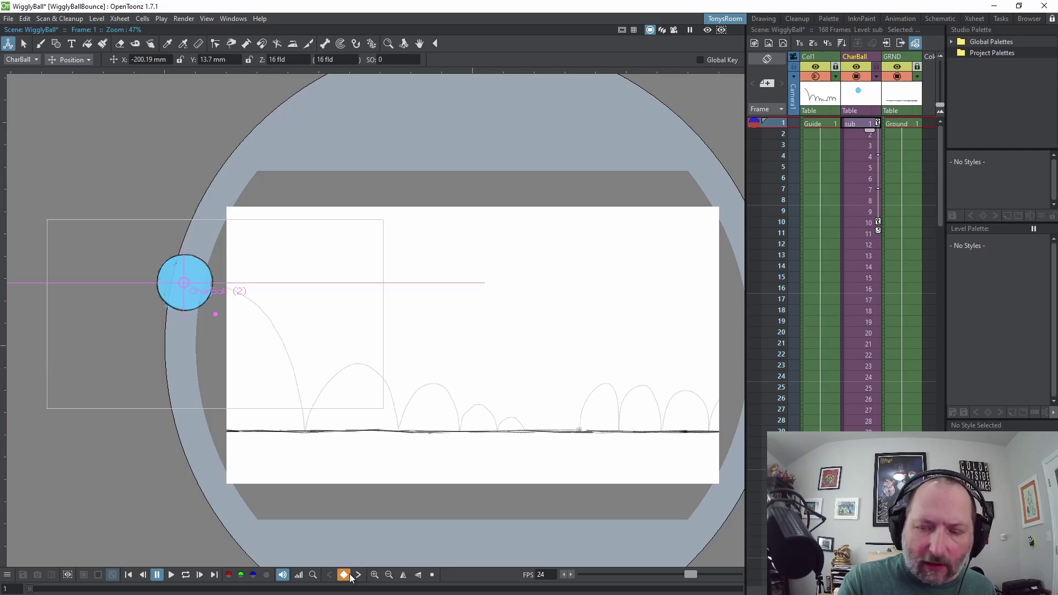
pyautogui.press('Down')
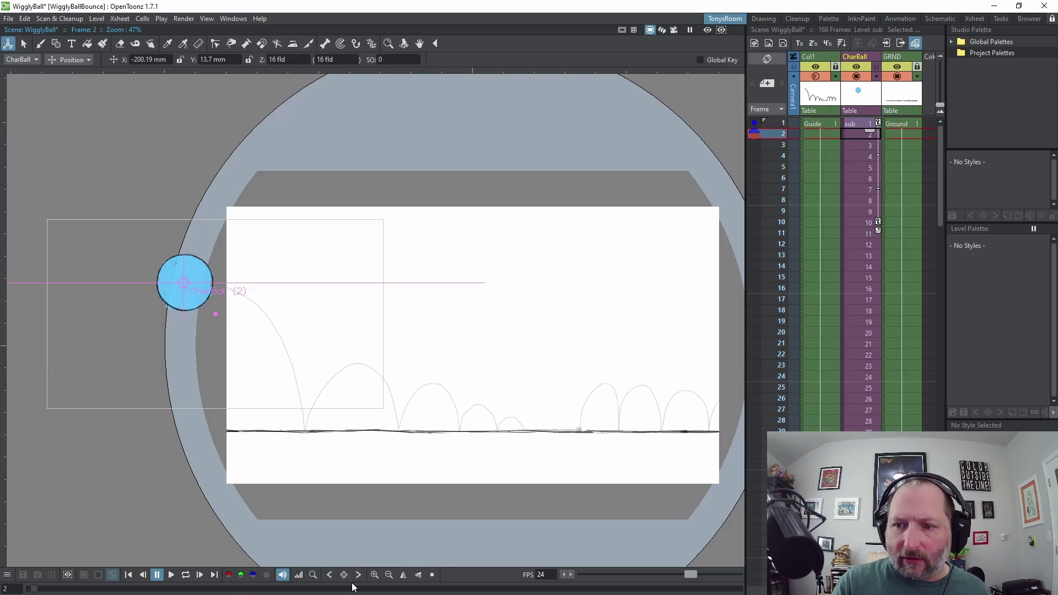
pyautogui.press('Down')
pyautogui.press('Down')
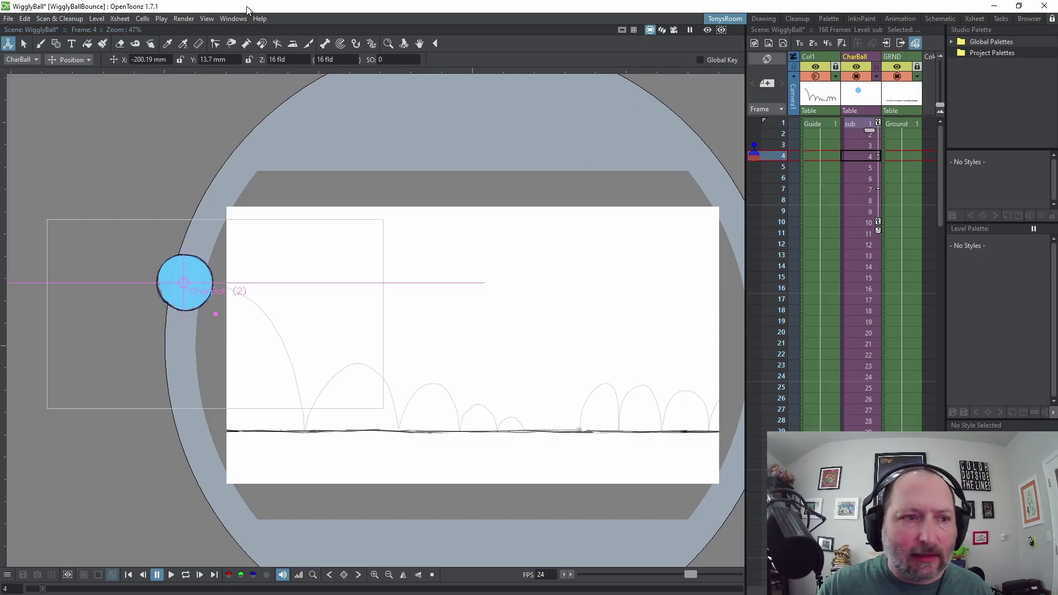
# - Search the shortcut configuration for "key" to check the Next Key and Previous Key shortcuts
pyautogui.click(8, 18)
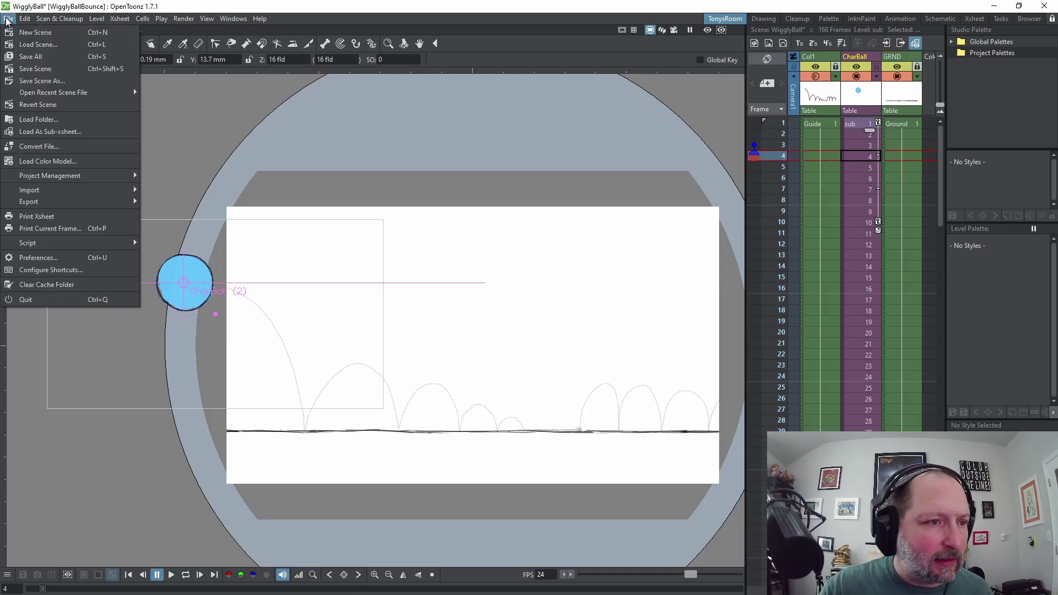
pyautogui.click(61, 270)
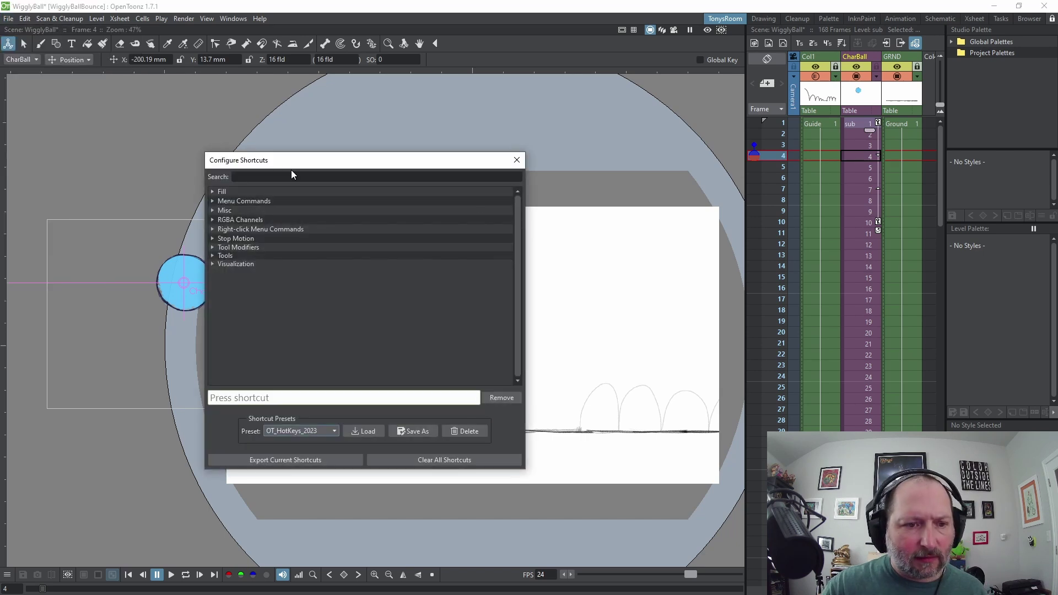
pyautogui.click(292, 176)
pyautogui.write('key')
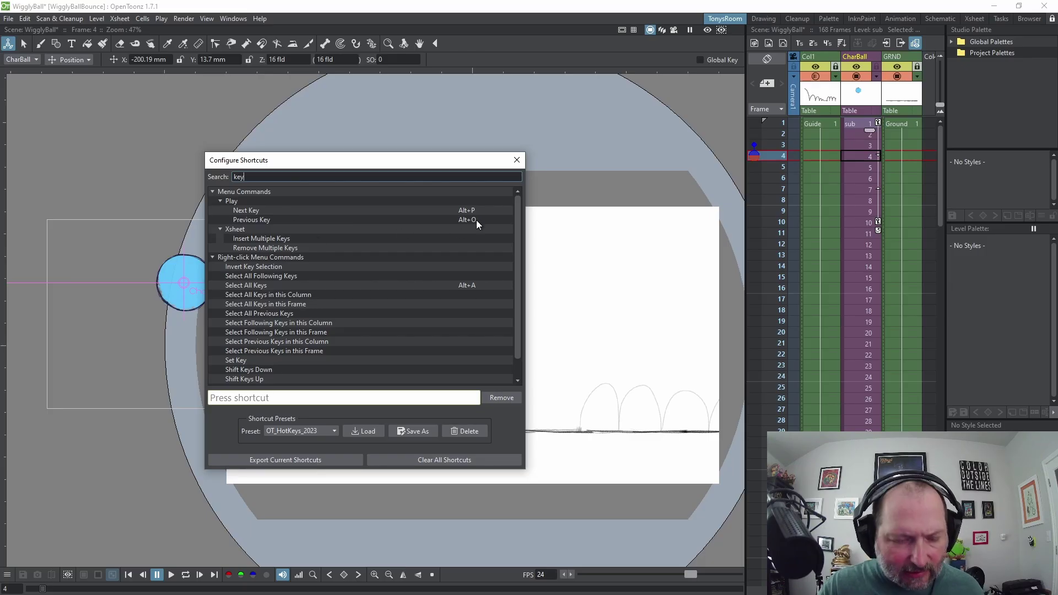
pyautogui.click(517, 160)
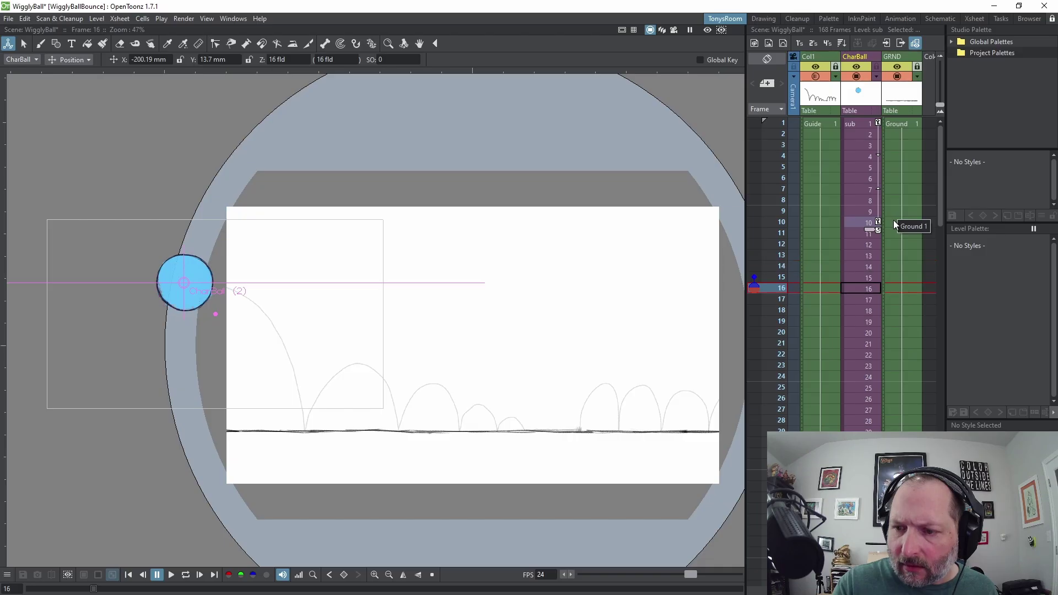
# - Retime the frame 10 CharBall keyframe to frame 9, and place the ball on the guide's first ground contact at frame 17
pyautogui.click(877, 221)
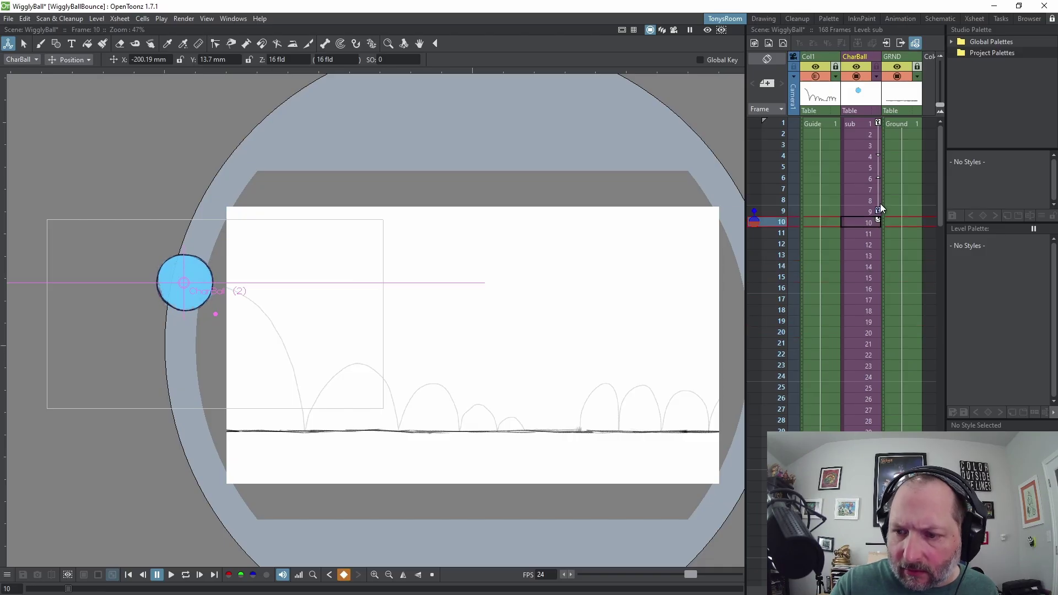
pyautogui.press('Up')
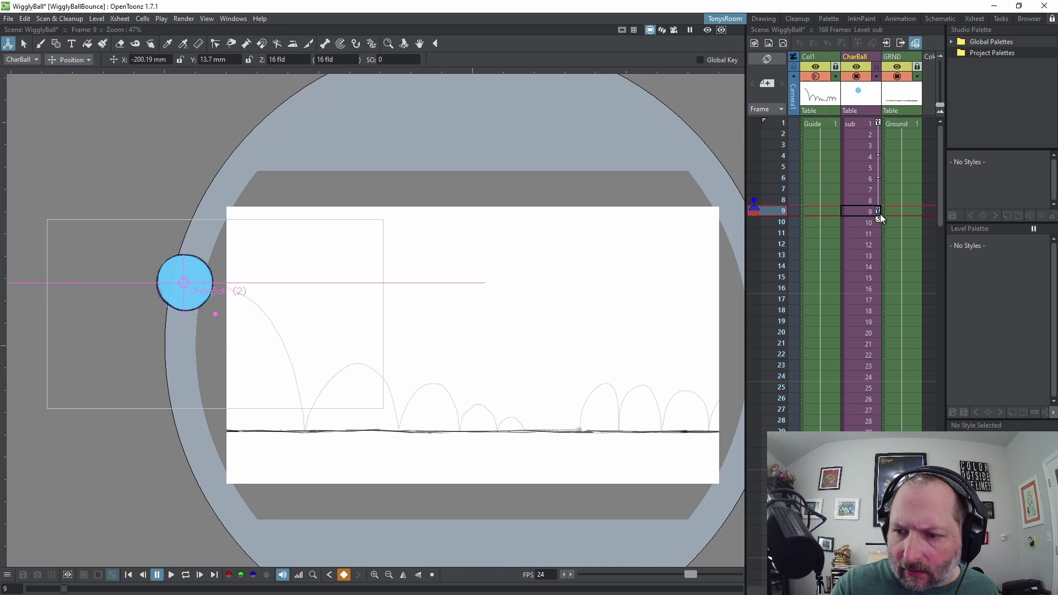
pyautogui.press('Down')
pyautogui.press('Down')
pyautogui.press('Down')
pyautogui.press('Down')
pyautogui.press('Down')
pyautogui.press('Down')
pyautogui.press('Down')
pyautogui.press('Down')
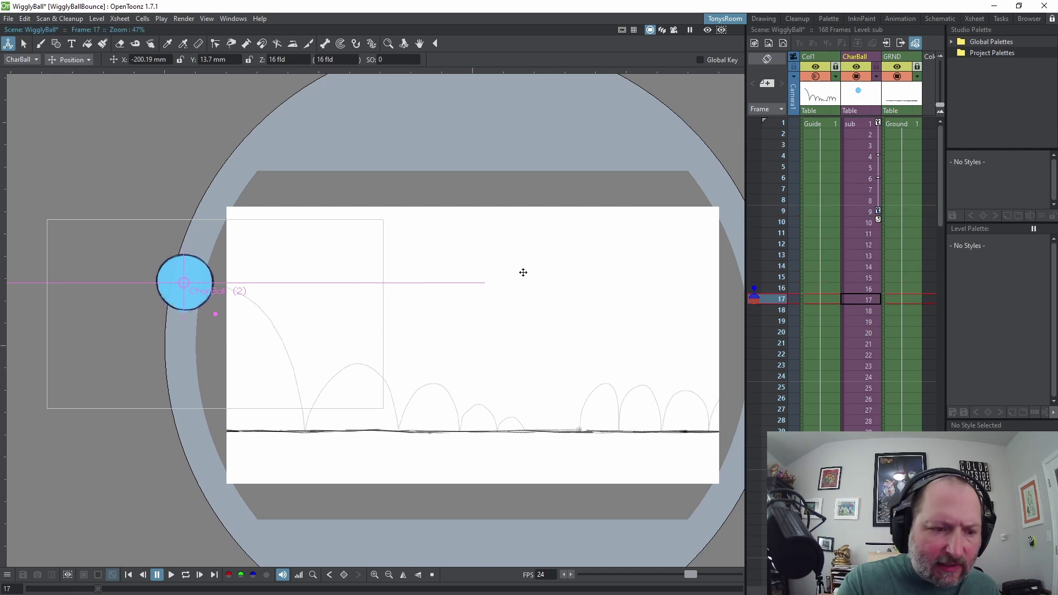
pyautogui.moveTo(232, 293); pyautogui.dragTo(351, 413)
# - Place the ball on the guide's second ground contact at frame 25, at about X -23 mm, Y -87 mm
pyautogui.press('Down')
pyautogui.press('Down')
pyautogui.press('Down')
pyautogui.press('Down')
pyautogui.press('Down')
pyautogui.press('Down')
pyautogui.press('Down')
pyautogui.press('Down')
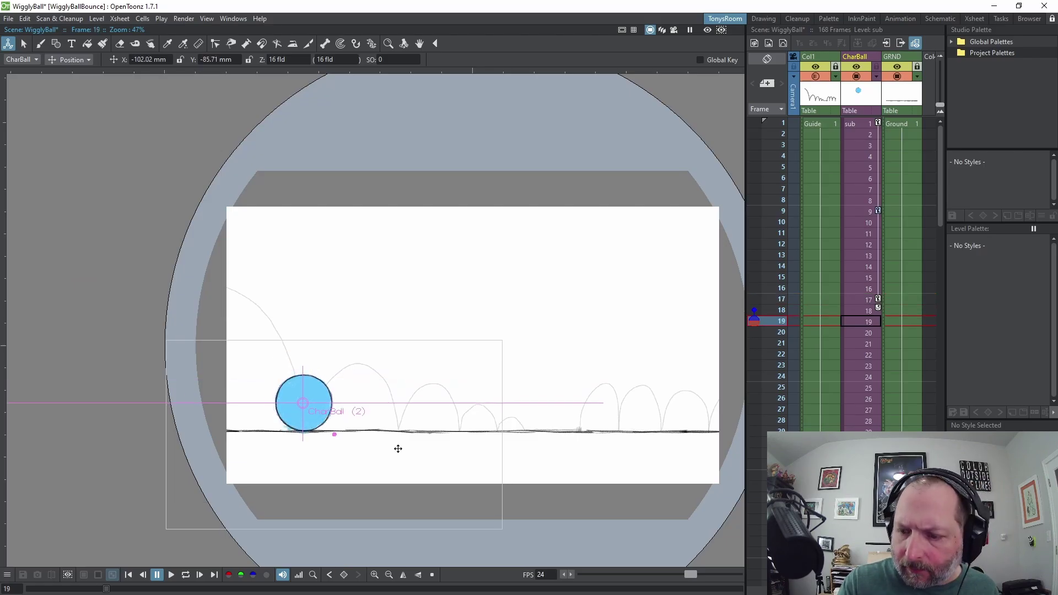
pyautogui.moveTo(333, 422); pyautogui.dragTo(420, 420)
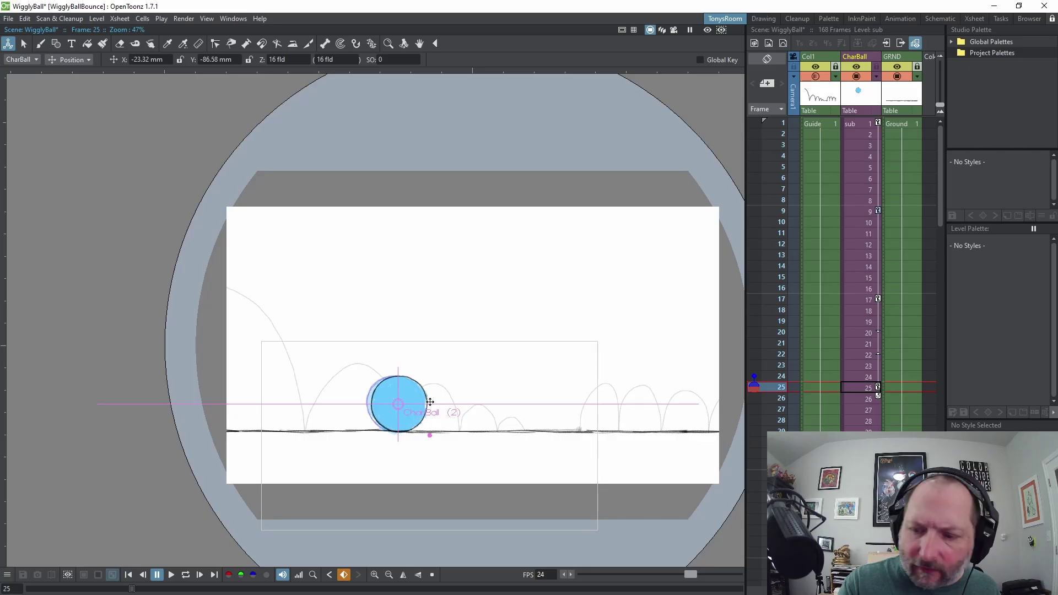
# - Place the ball on the guide's third ground contact at frame 33, at about X 26 mm, Y -86 mm
pyautogui.press('Down')
pyautogui.press('Down')
pyautogui.press('Down')
pyautogui.press('Down')
pyautogui.press('Down')
pyautogui.press('Down')
pyautogui.press('Down')
pyautogui.press('Down')
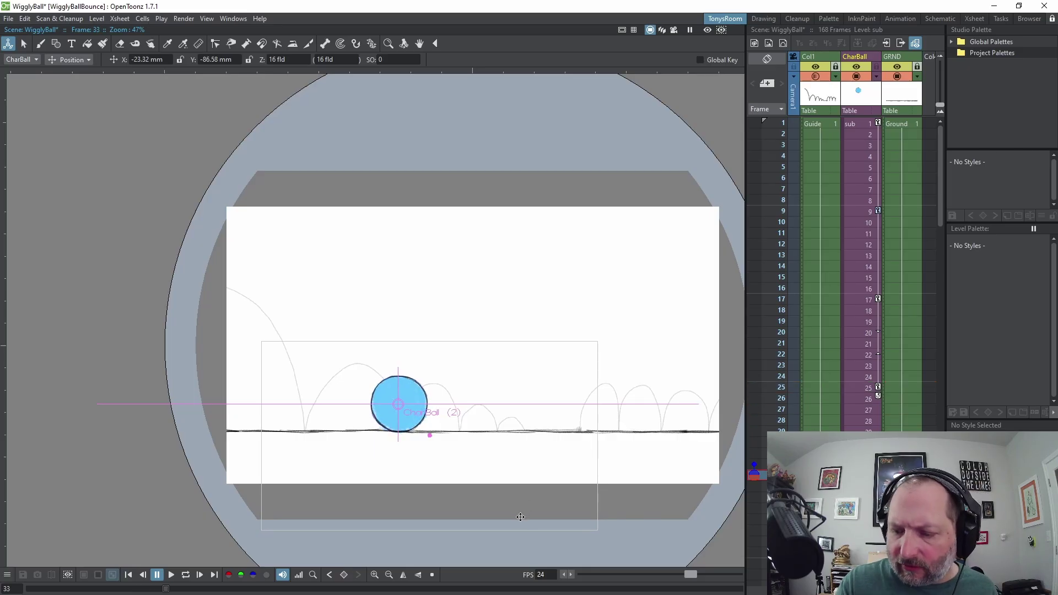
pyautogui.moveTo(417, 413); pyautogui.dragTo(477, 412)
# - Key the ball on the guide's fourth and fifth ground contacts at frames 41 and 49, ending at about X 86 mm
pyautogui.press('Down')
pyautogui.press('Down')
pyautogui.press('Down')
pyautogui.press('Down')
pyautogui.press('Down')
pyautogui.press('Down')
pyautogui.press('Down')
pyautogui.press('Down')
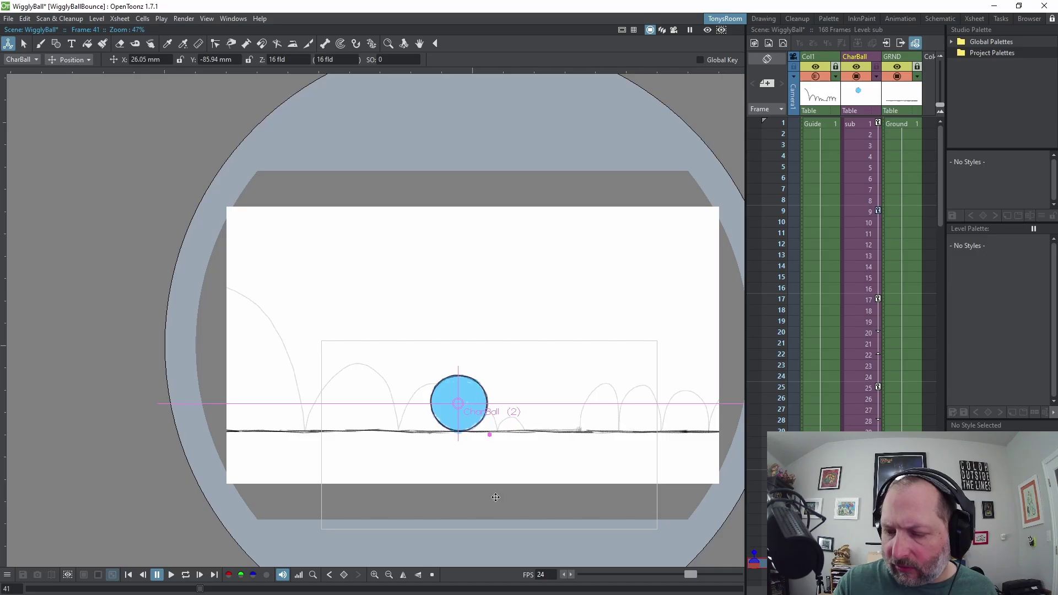
pyautogui.moveTo(940, 185); pyautogui.dragTo(940, 217)
pyautogui.moveTo(496, 417); pyautogui.dragTo(518, 417)
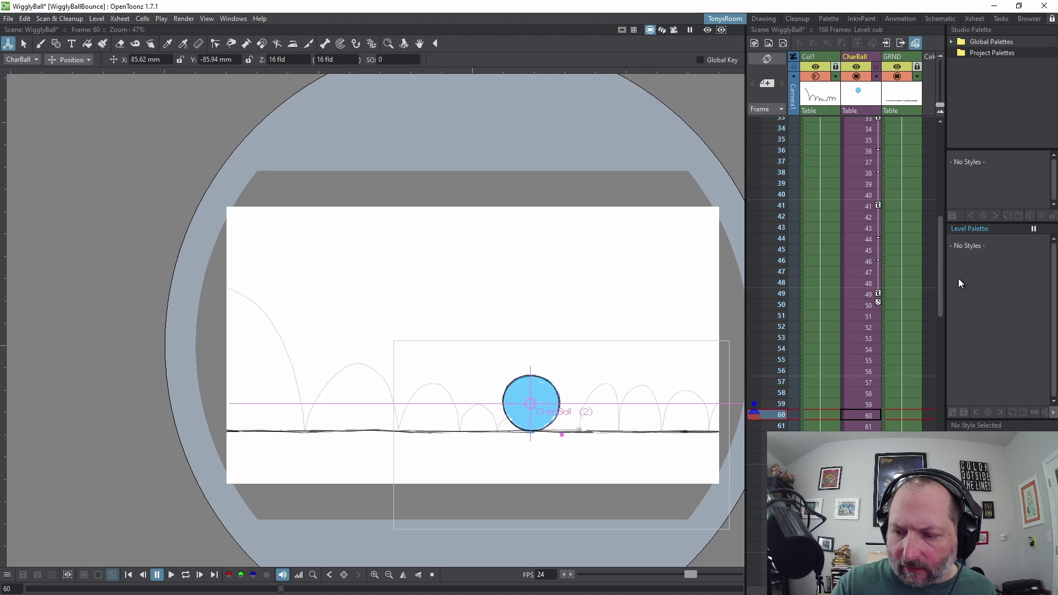
# - Roll the ball along the ground to about X 125 mm at frame 65, and set a holding keyframe at frame 89
pyautogui.moveTo(558, 420); pyautogui.dragTo(606, 421)
pyautogui.moveTo(939, 302); pyautogui.dragTo(958, 367)
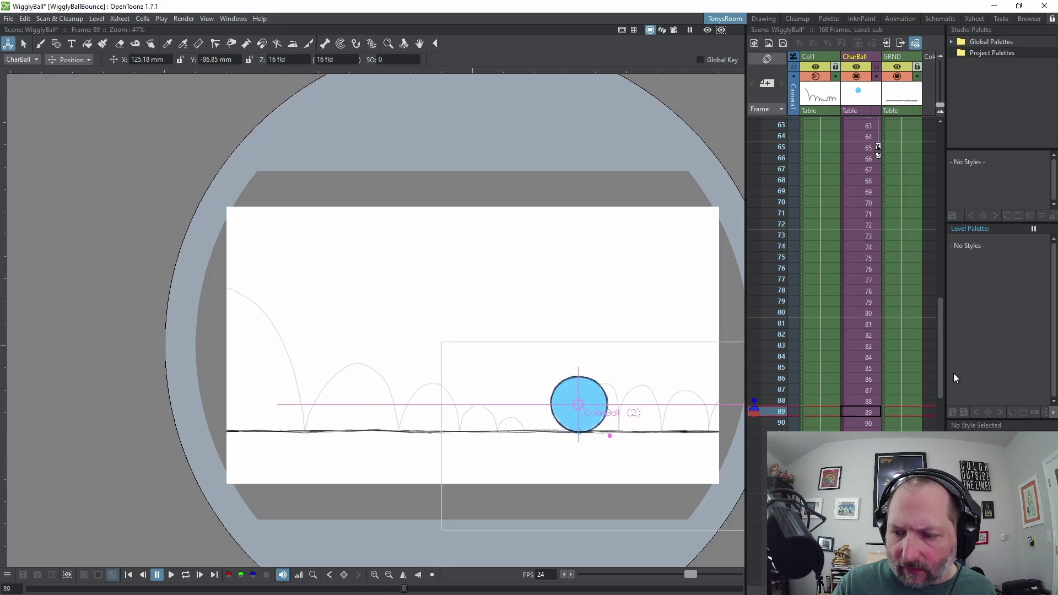
pyautogui.click(347, 576)
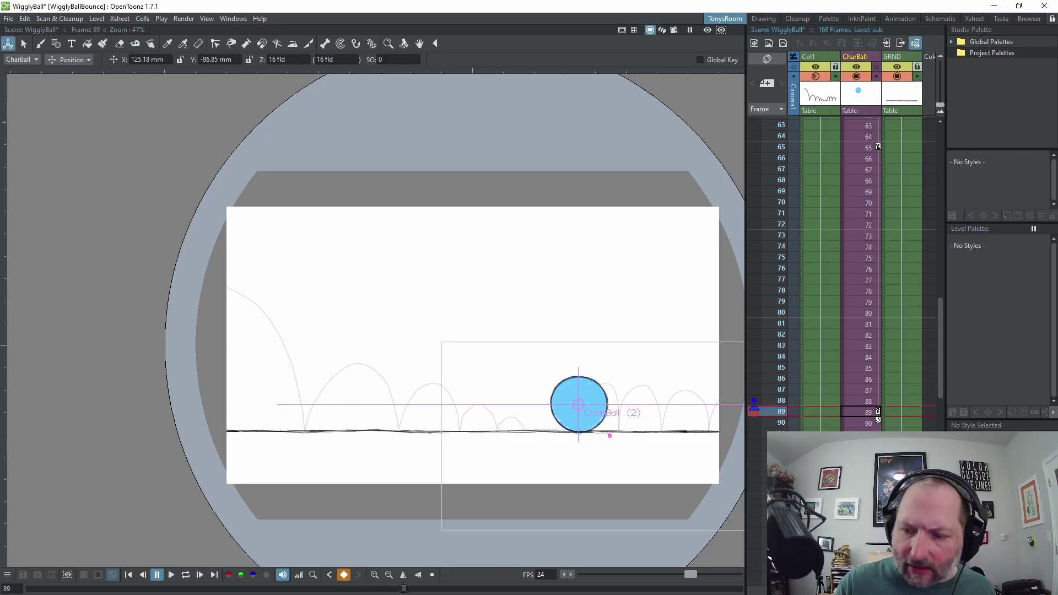
# - Extend the ball's resting hold by retiming its closing CharBall keyframe to frame 121
pyautogui.moveTo(935, 369); pyautogui.dragTo(942, 463)
pyautogui.click(879, 368)
pyautogui.press('Delete')
pyautogui.click(878, 257)
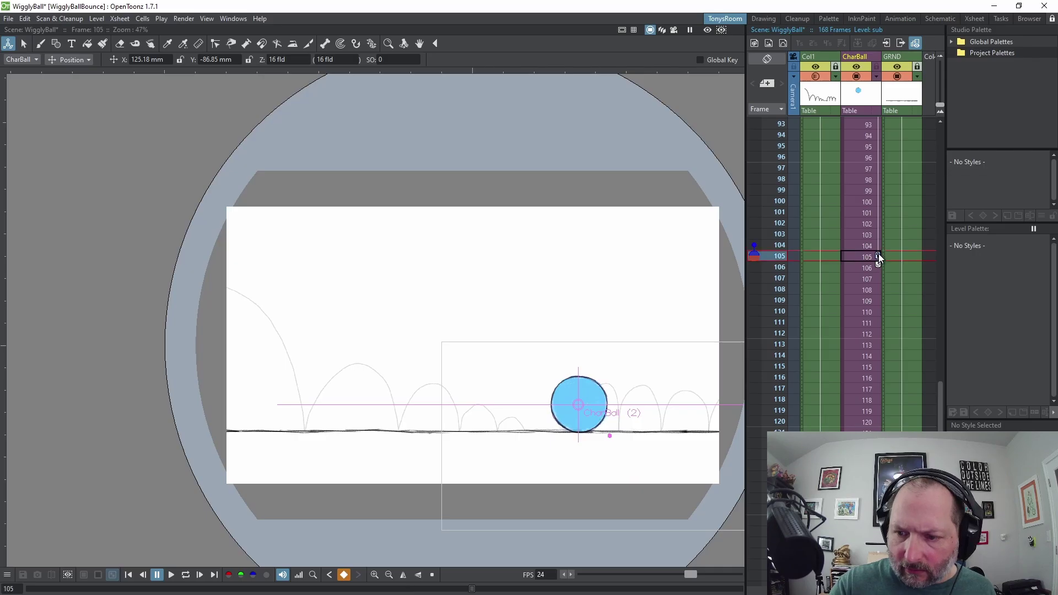
pyautogui.moveTo(878, 257); pyautogui.dragTo(879, 387)
pyautogui.moveTo(941, 431); pyautogui.dragTo(941, 433)
# - Step back and forth through the CharBall frames around 121 to 124 to examine the end of the hold
pyautogui.click(866, 373)
pyautogui.press('.')
pyautogui.press('.')
pyautogui.press('.')
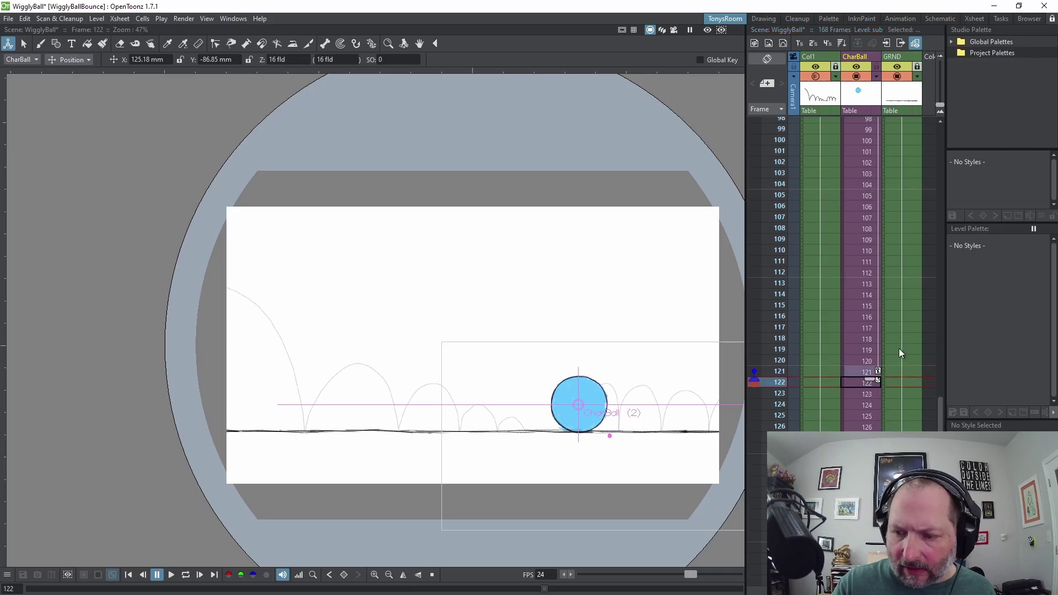
pyautogui.press(',')
pyautogui.press('.')
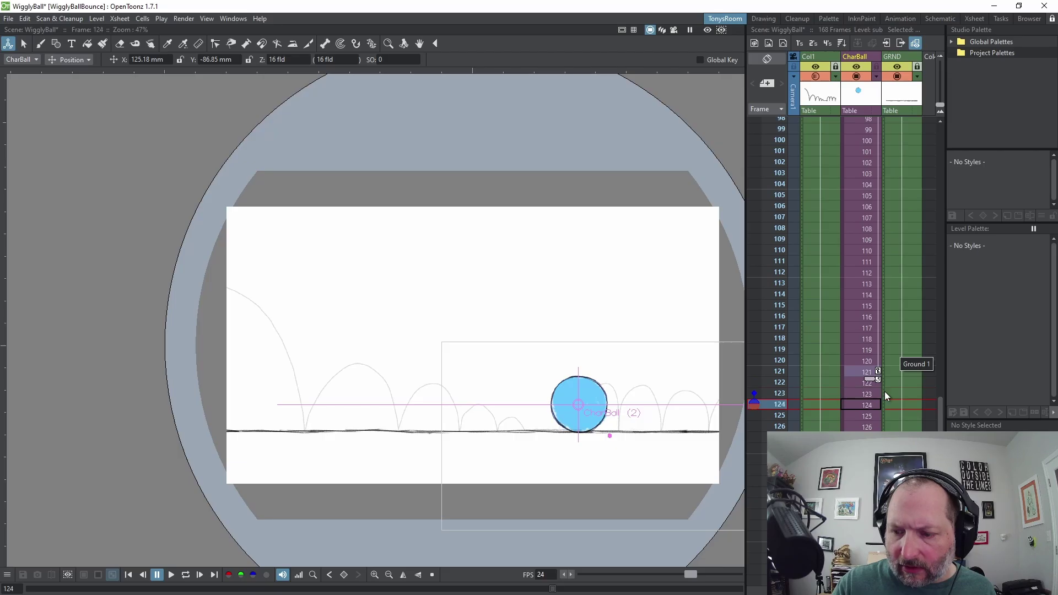
pyautogui.press(',')
pyautogui.press(',')
pyautogui.press(',')
pyautogui.press('.')
pyautogui.press('.')
pyautogui.press('.')
pyautogui.press('.')
pyautogui.press('.')
pyautogui.press('.')
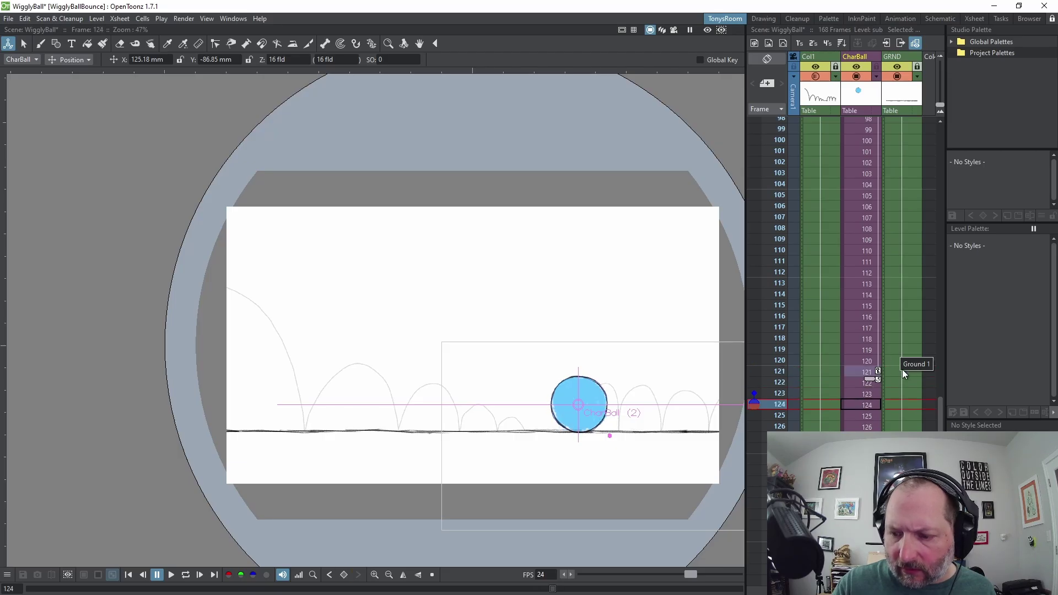
# - Step through the CharBall frames between 121 and 129 to examine the timing after the resting hold
pyautogui.press('.')
pyautogui.press('.')
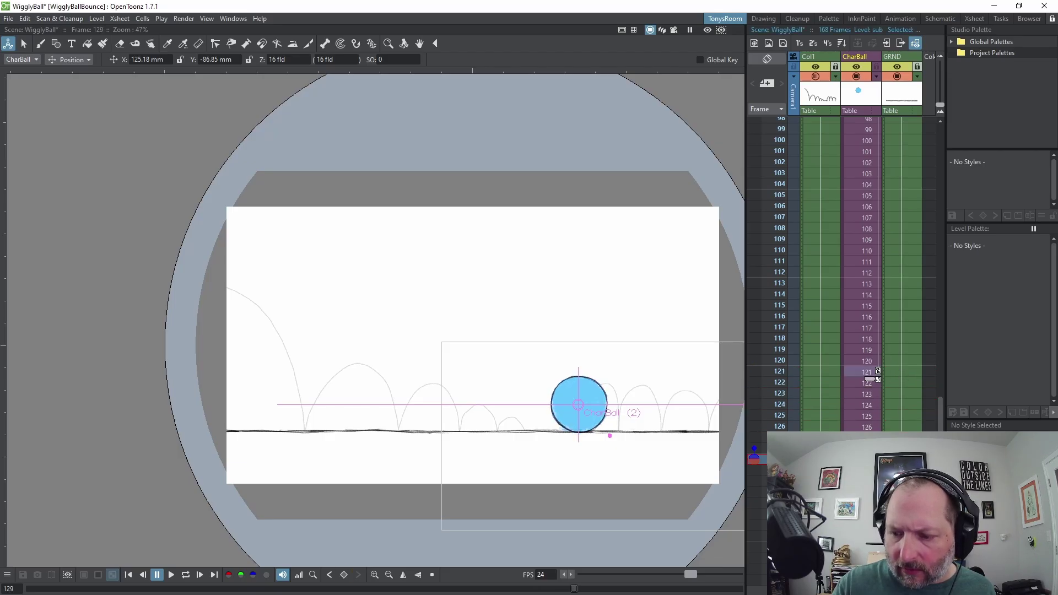
pyautogui.press(',')
pyautogui.press(',')
pyautogui.press(',')
pyautogui.press(',')
pyautogui.press(',')
pyautogui.press(',')
pyautogui.press(',')
pyautogui.press(',')
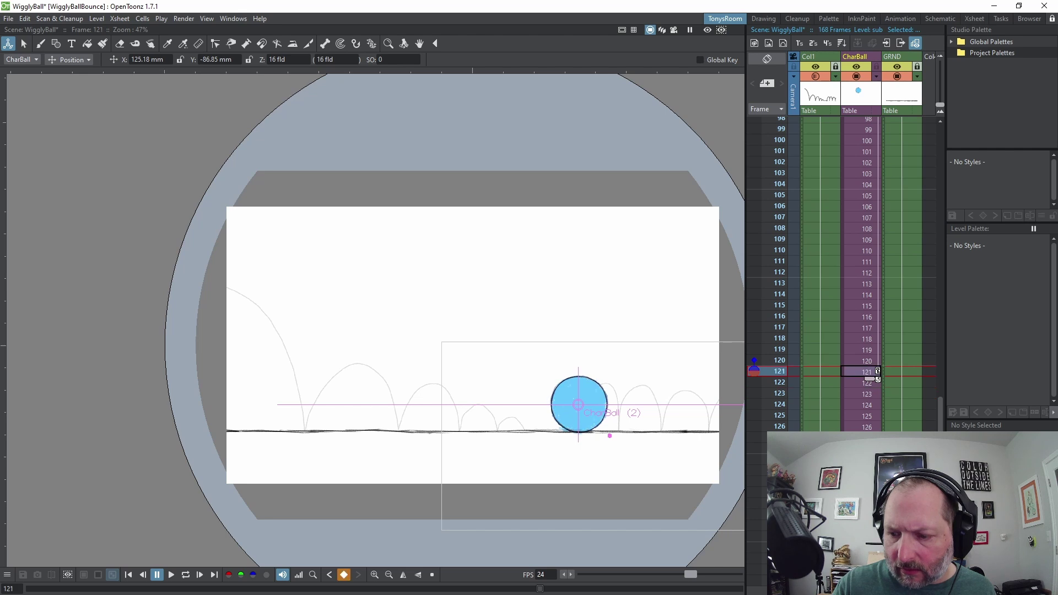
# - Key the ball on the guide's remaining ground contacts at frames 125, 129, 133 and 137, ending off-screen at about X 267 mm
pyautogui.press('.')
pyautogui.press('.')
pyautogui.press('.')
pyautogui.press('.')
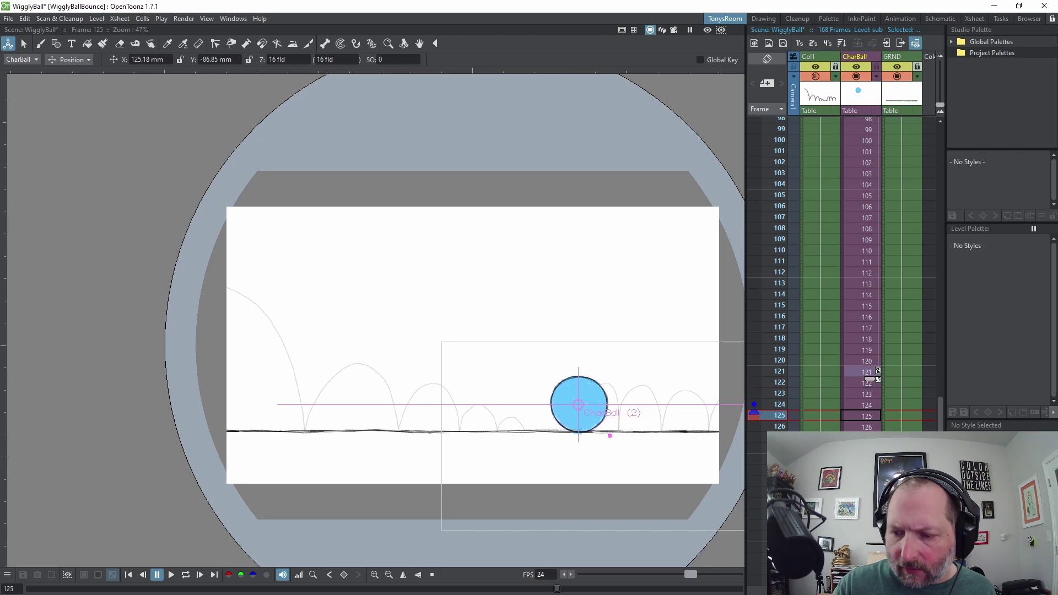
pyautogui.moveTo(602, 420); pyautogui.dragTo(761, 430)
pyautogui.press('.')
pyautogui.press('.')
pyautogui.press('.')
pyautogui.press('.')
pyautogui.press('.')
pyautogui.press('.')
pyautogui.press('.')
pyautogui.press('.')
pyautogui.press('.')
pyautogui.press('.')
pyautogui.press('.')
pyautogui.press('.')
pyautogui.press('.')
pyautogui.press('.')
pyautogui.press('.')
# - Play the bounce animation from frame 1 to review the ball's timing, and stop the playback
pyautogui.moveTo(941, 418); pyautogui.dragTo(955, 134)
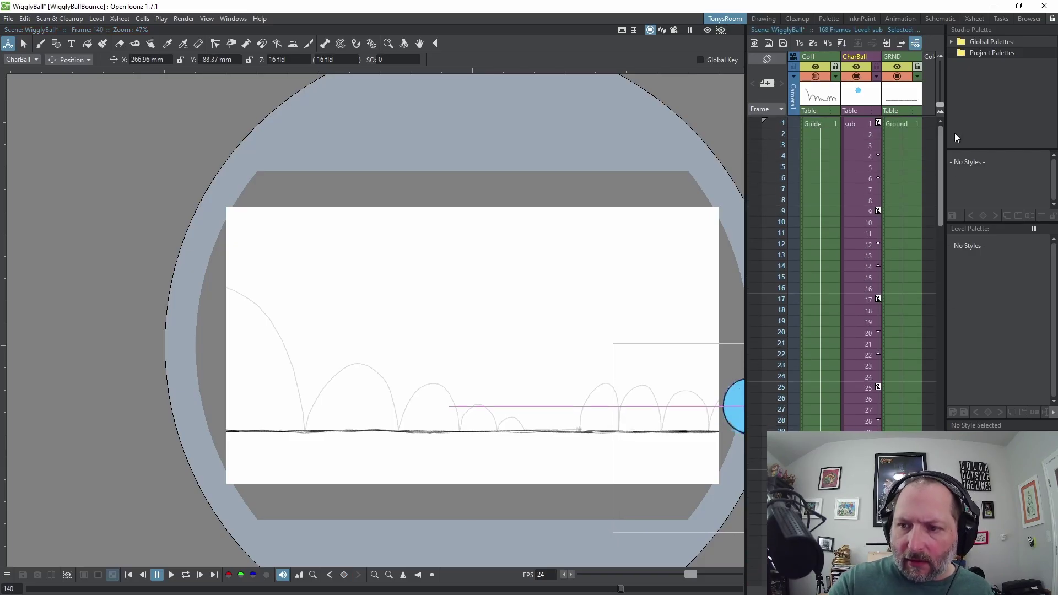
pyautogui.click(865, 123)
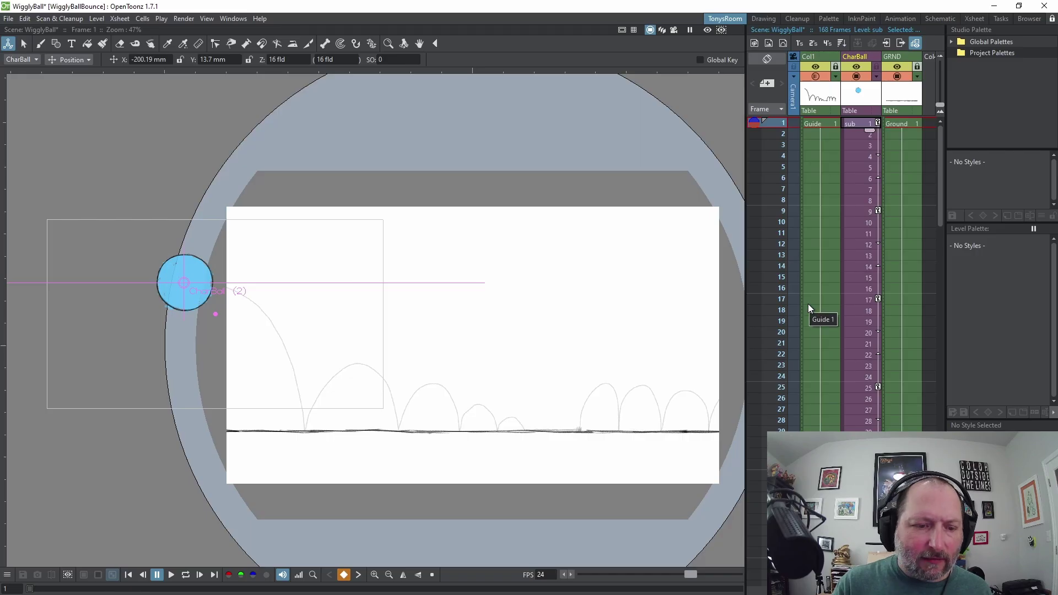
pyautogui.press('l')
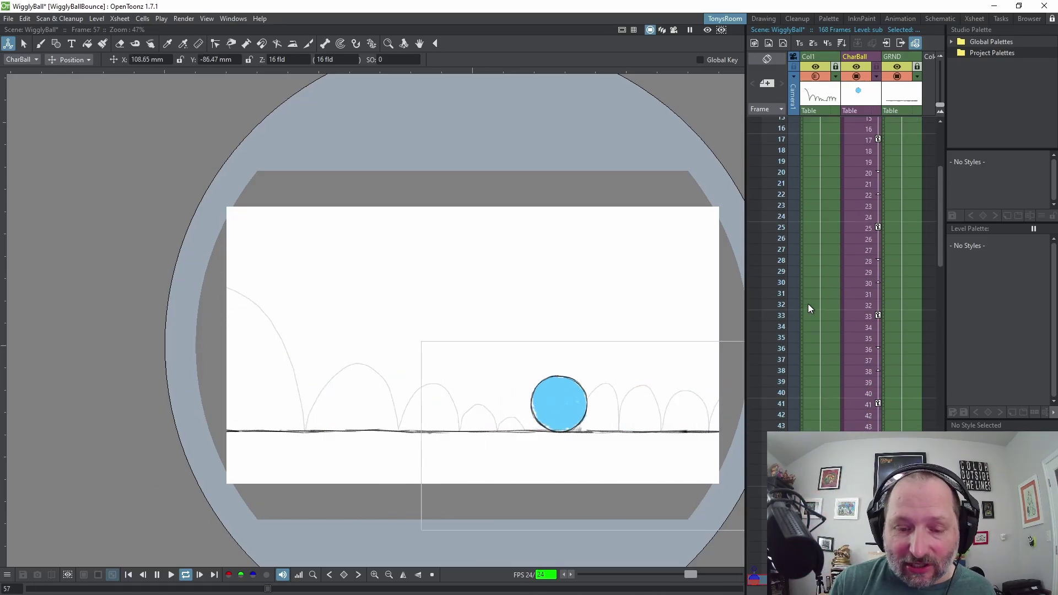
pyautogui.press('p')
# - Step back and forth through CharBall frames 6 to 17 to examine the ball's first fall against the guide arc
pyautogui.moveTo(943, 256); pyautogui.dragTo(938, 132)
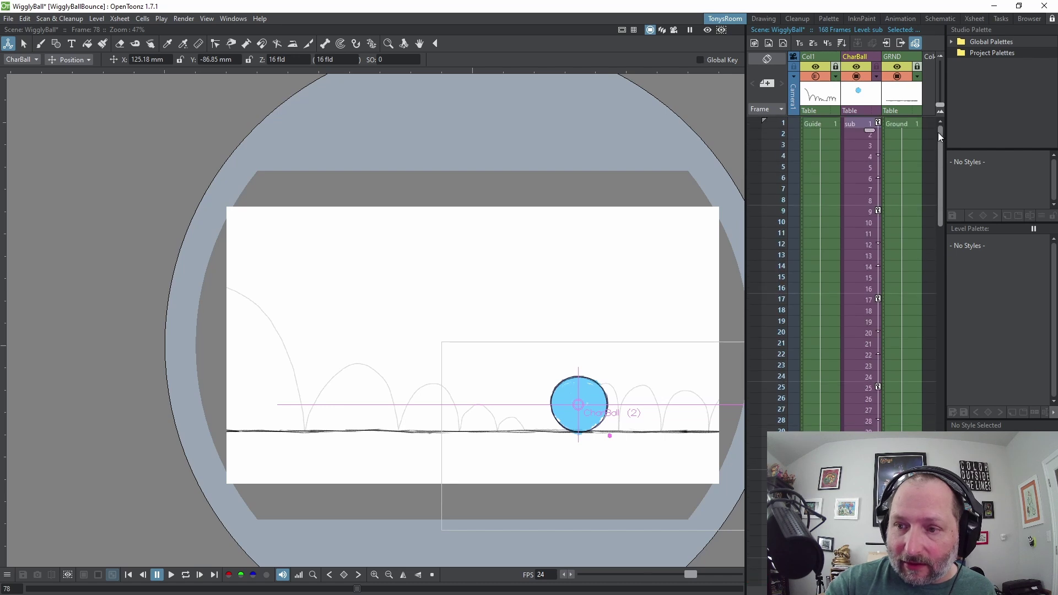
pyautogui.click(860, 178)
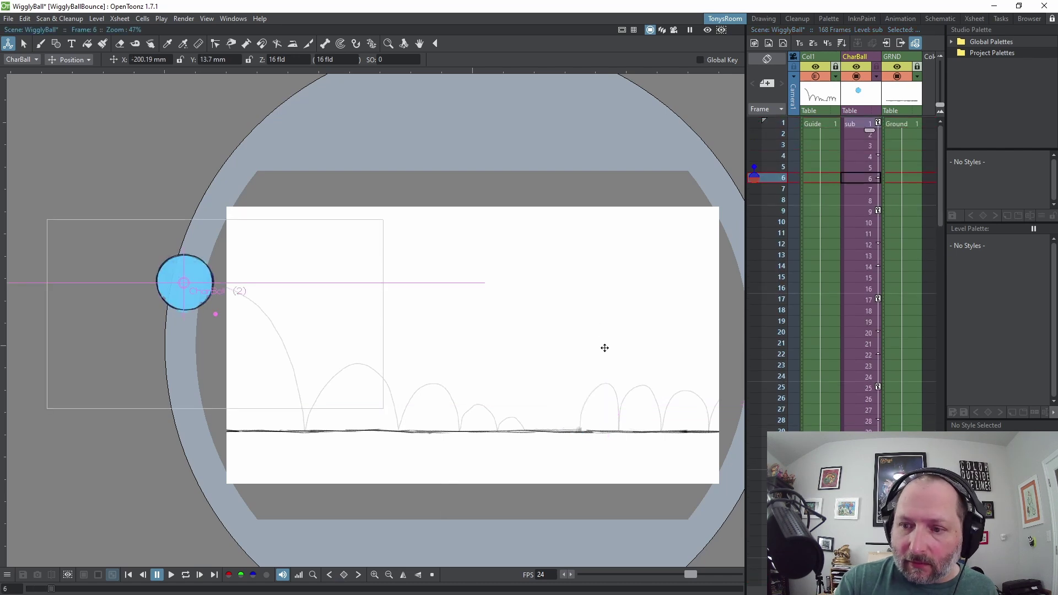
pyautogui.press('Down')
pyautogui.press('Down')
pyautogui.press('Down')
pyautogui.press('Down')
pyautogui.press('Down')
pyautogui.press('Down')
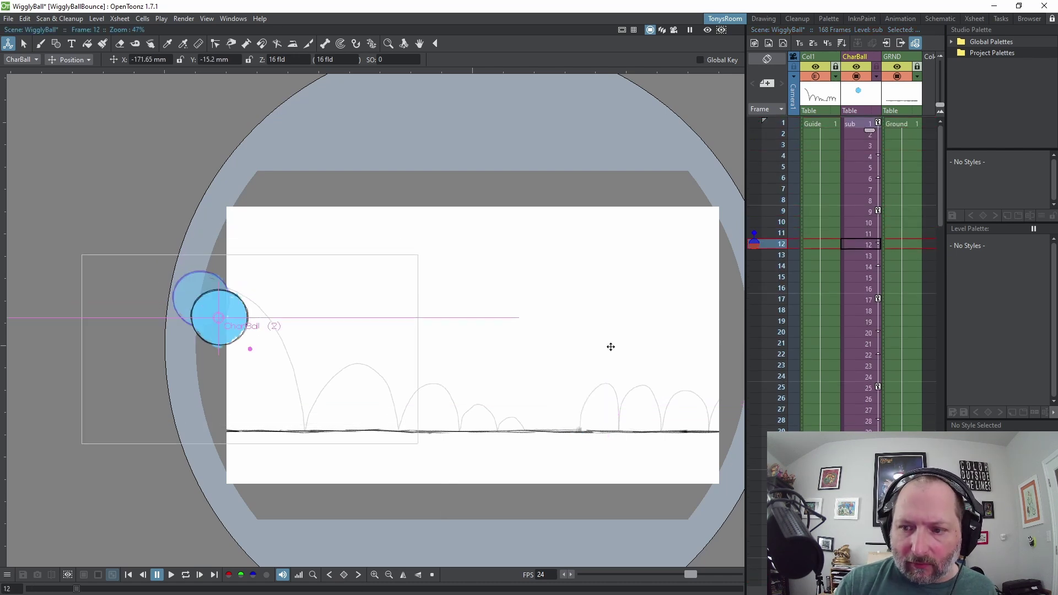
pyautogui.press('Down')
pyautogui.press('Down')
pyautogui.press('Down')
pyautogui.press('Down')
pyautogui.press('Down')
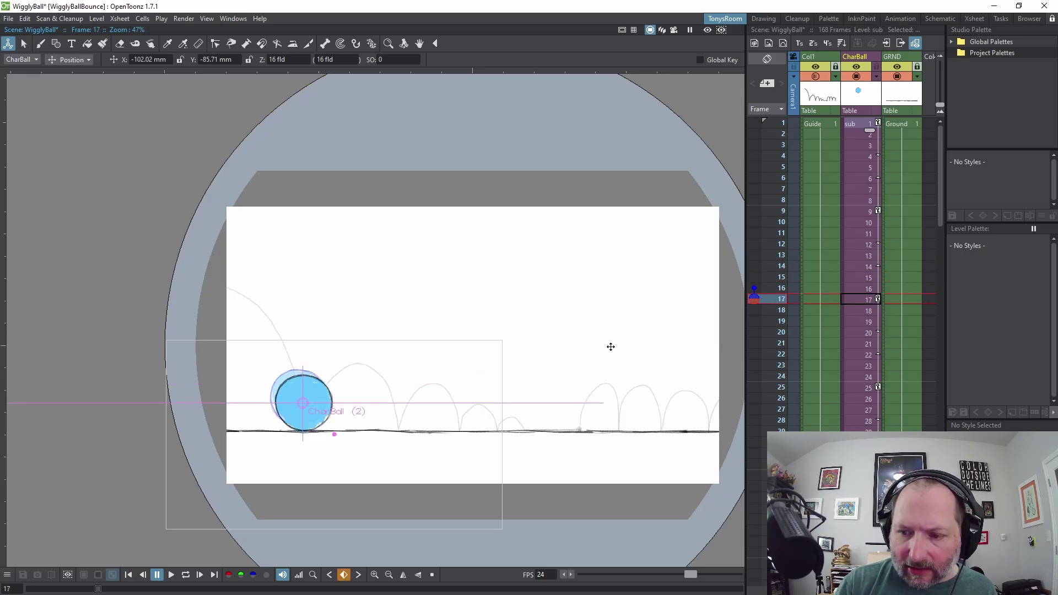
pyautogui.press('Up')
pyautogui.press('Up')
pyautogui.press('Up')
pyautogui.press('Up')
pyautogui.press('Up')
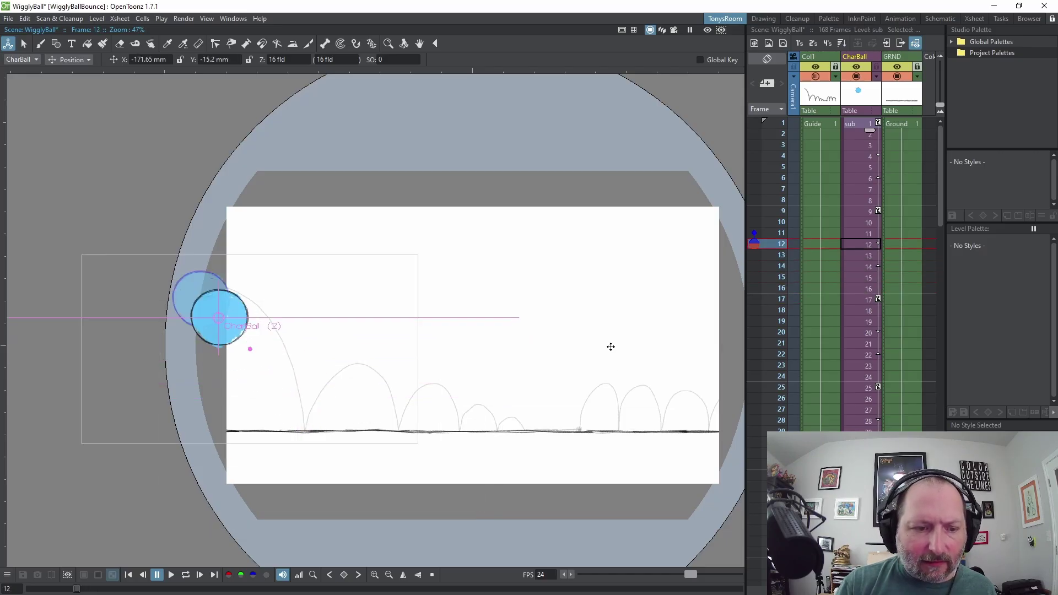
pyautogui.press('Down')
pyautogui.press('Down')
pyautogui.press('Down')
pyautogui.press('Down')
pyautogui.press('Down')
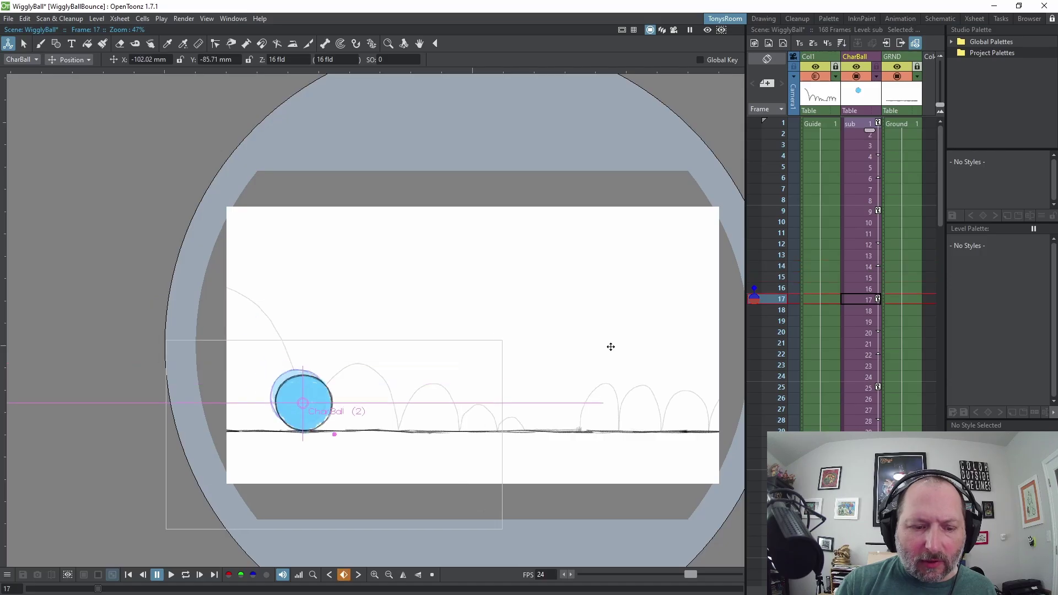
# - Step back and forth through CharBall frames 17 to 25 to examine the ball's travel between the first two ground contacts
pyautogui.press('Down')
pyautogui.press('Down')
pyautogui.press('Down')
pyautogui.press('Down')
pyautogui.press('Down')
pyautogui.press('Down')
pyautogui.press('Down')
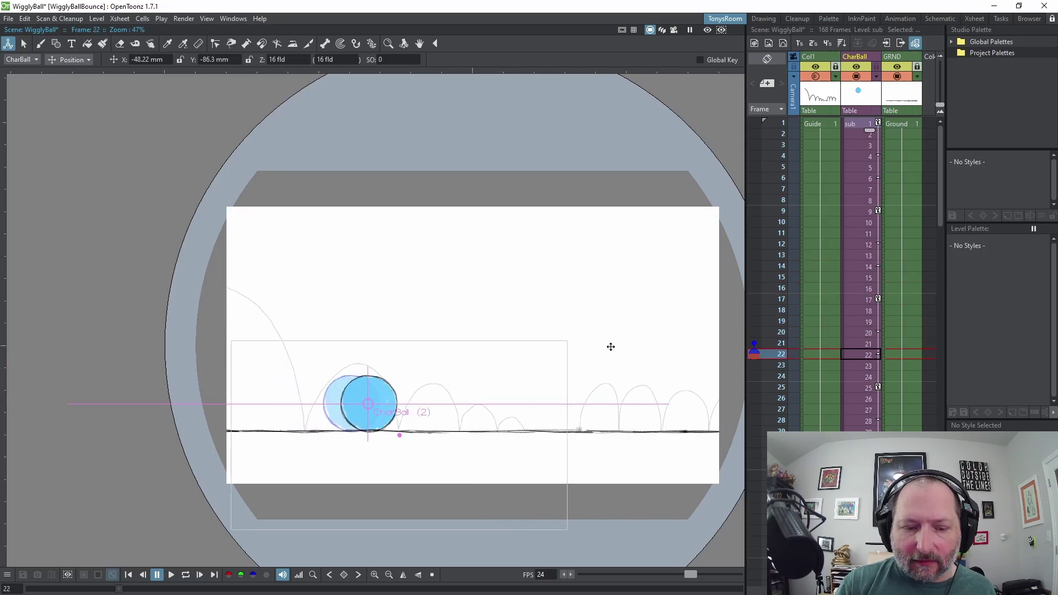
pyautogui.press('Down')
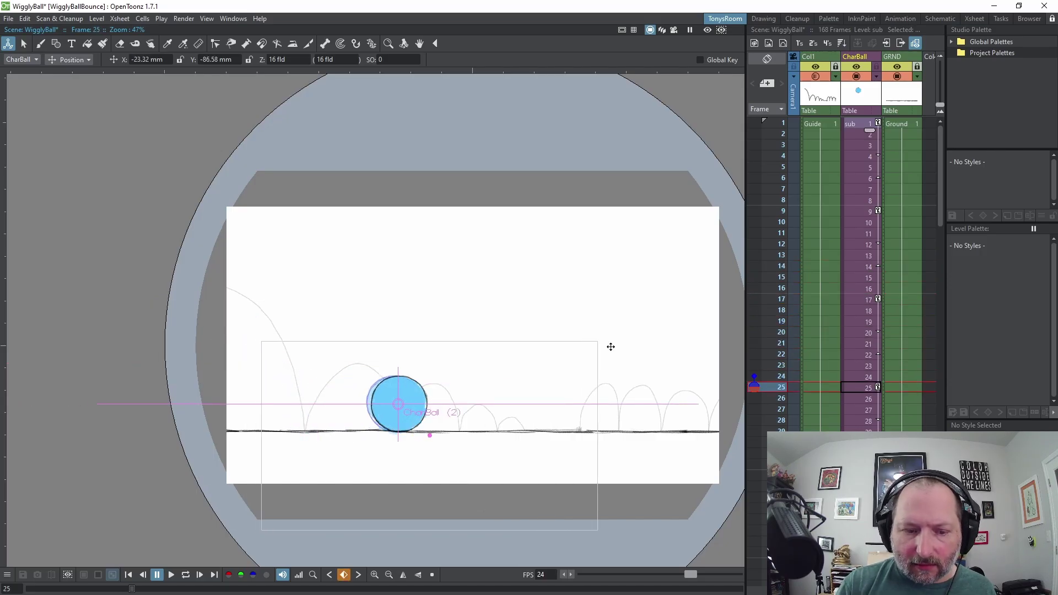
pyautogui.press('Up')
pyautogui.press('Up')
pyautogui.press('Up')
pyautogui.press('Up')
pyautogui.press('Up')
pyautogui.press('Up')
pyautogui.press('Down')
pyautogui.press('Down')
pyautogui.press('Down')
pyautogui.press('Down')
pyautogui.press('Down')
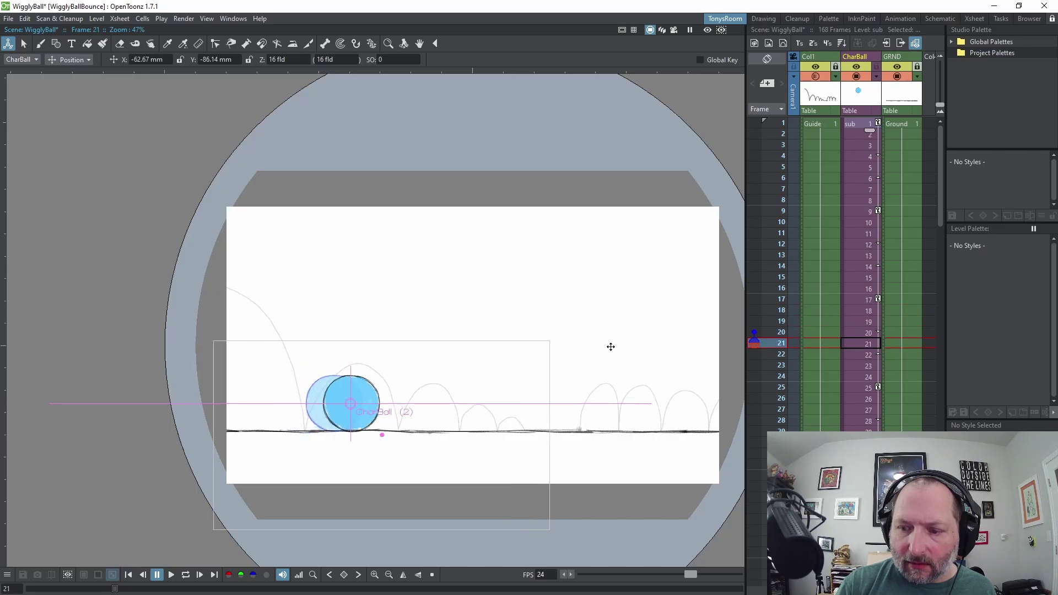
# - Switch to the Animation room and show CharBall's Y channel as a graph in the Function Editor, enlarged around the first keyframes
pyautogui.click(901, 18)
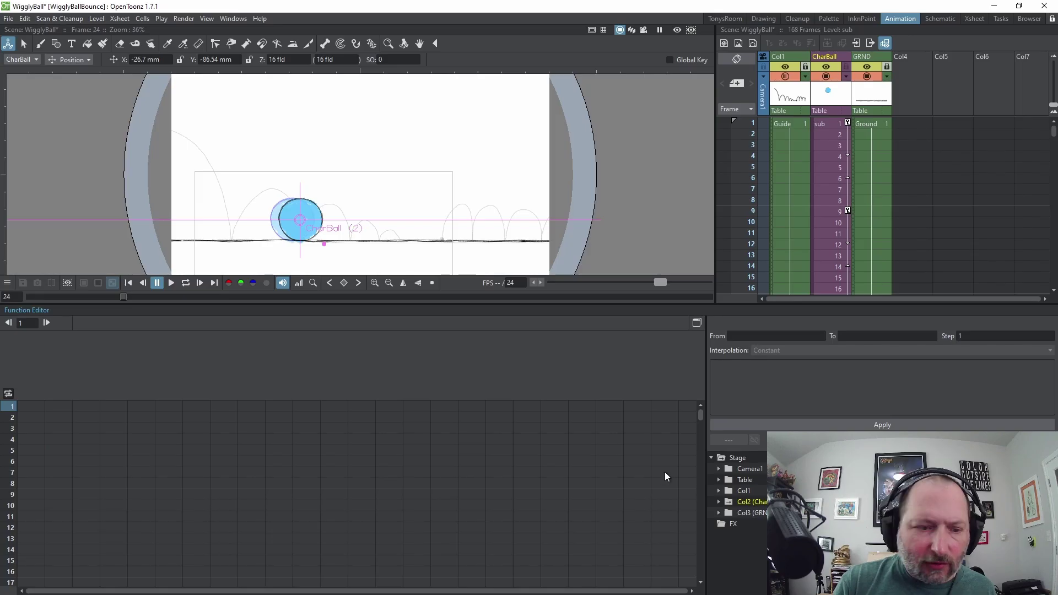
pyautogui.click(719, 502)
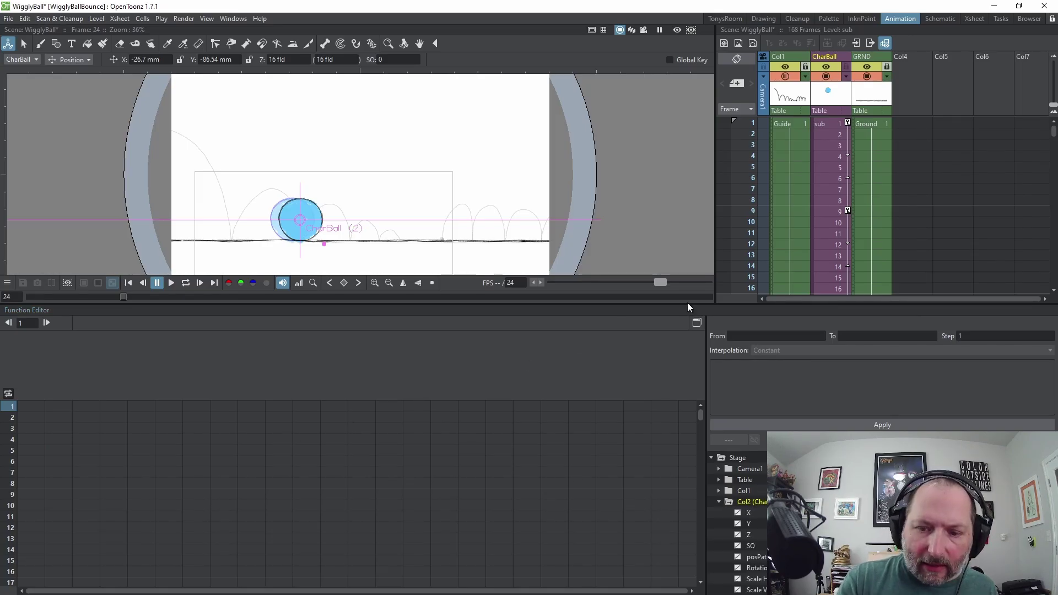
pyautogui.click(751, 522)
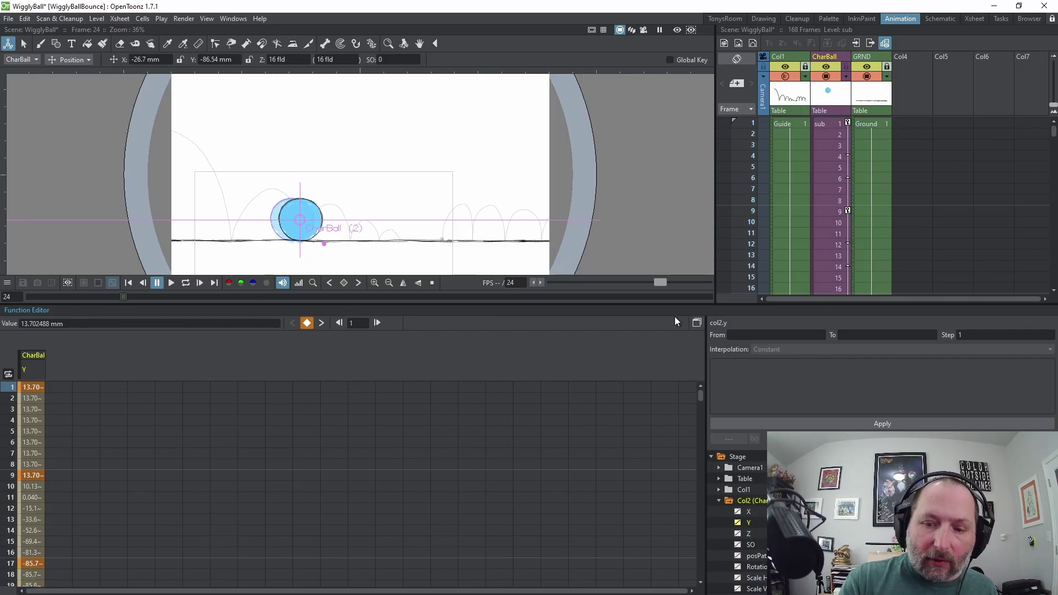
pyautogui.click(698, 323)
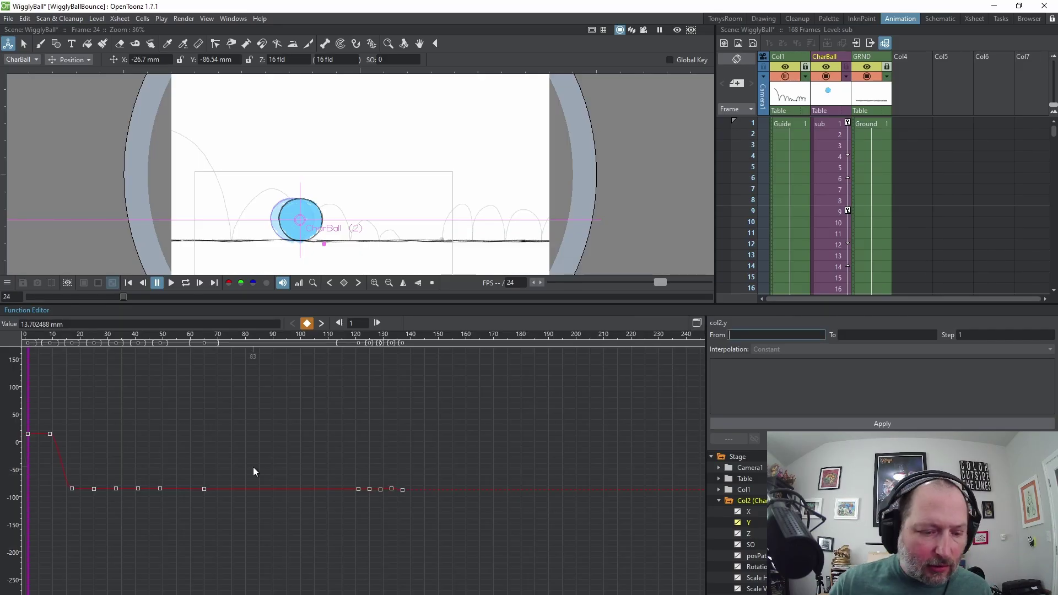
pyautogui.scroll(10, 277, 451)
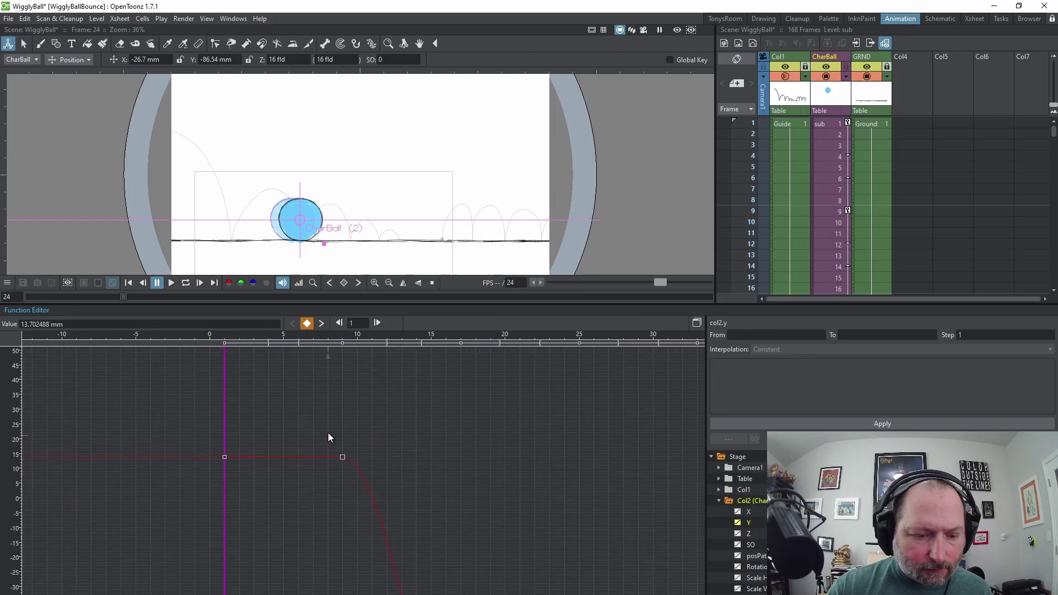
pyautogui.moveTo(345, 471); pyautogui.dragTo(325, 435)
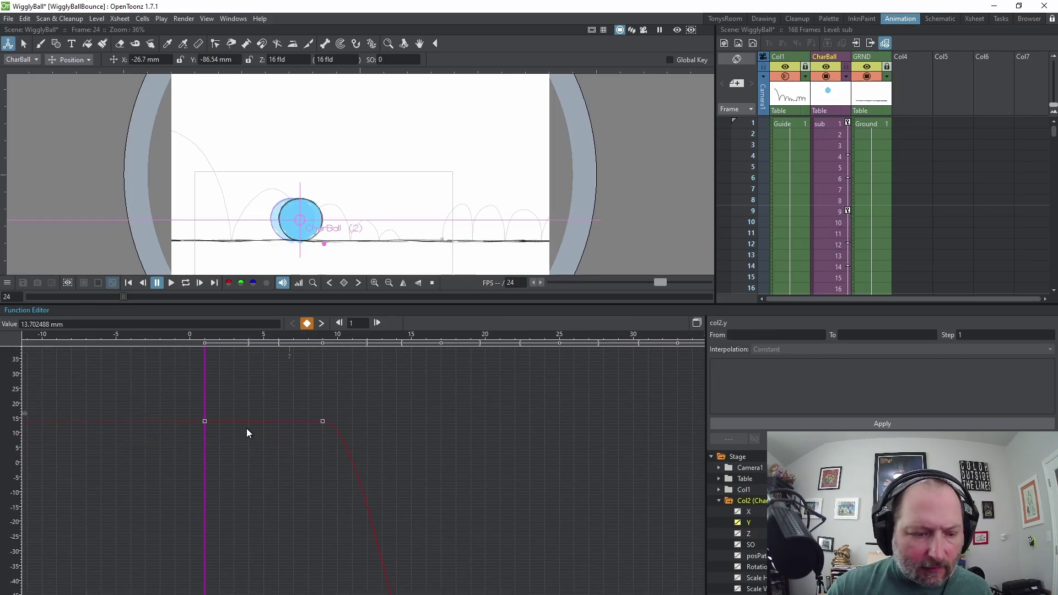
# - With frame 13 as the preview frame, raise the outgoing handle of the Y curve's frame 9 keyframe to about 25 mm near frame 13
pyautogui.click(237, 389)
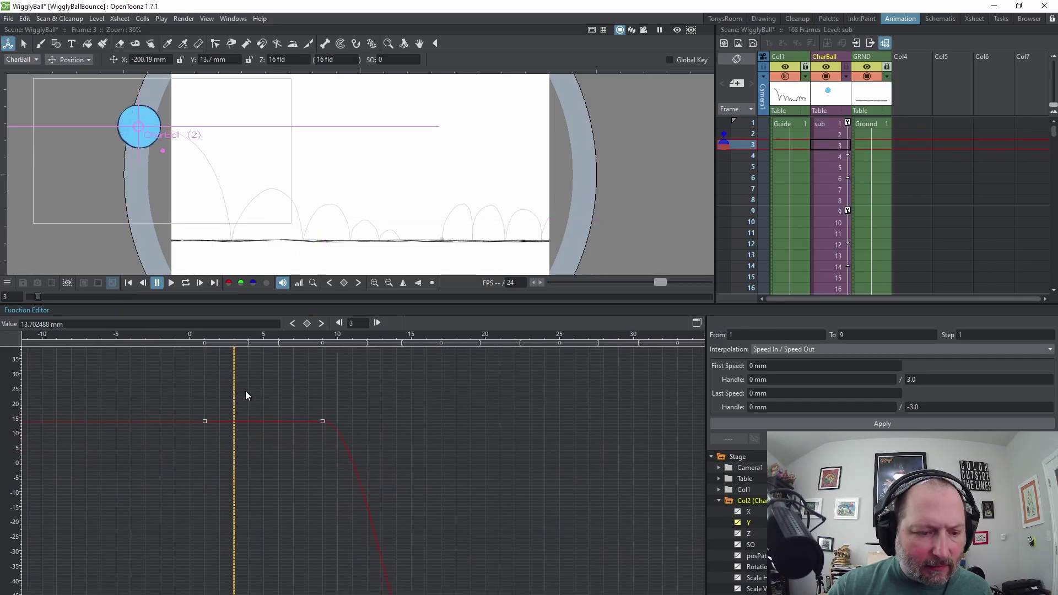
pyautogui.moveTo(246, 392); pyautogui.dragTo(324, 409)
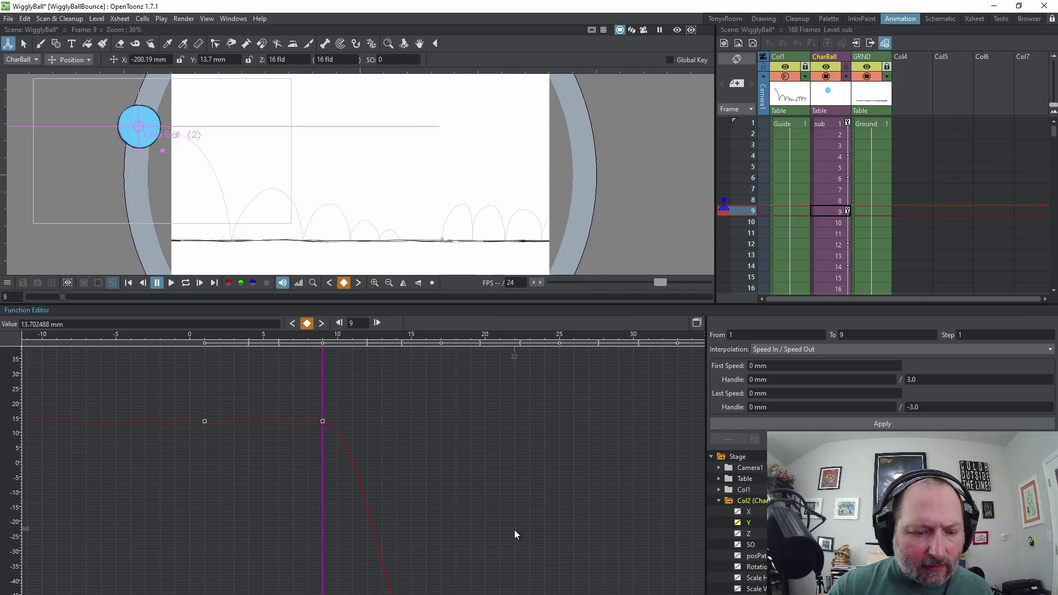
pyautogui.moveTo(514, 530); pyautogui.dragTo(355, 437)
pyautogui.scroll(-2, 394, 464)
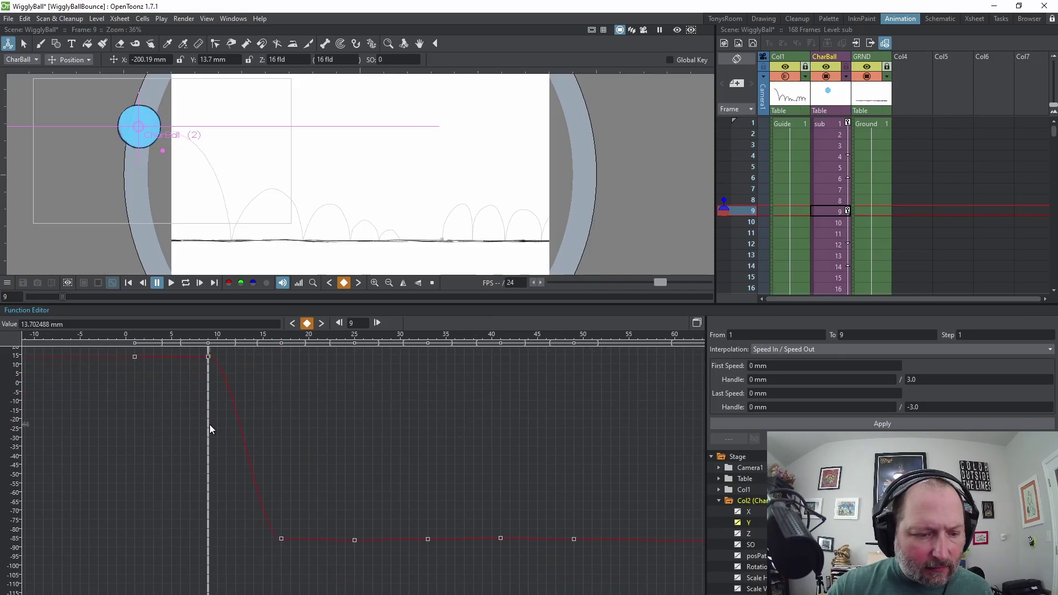
pyautogui.moveTo(210, 425); pyautogui.dragTo(246, 439)
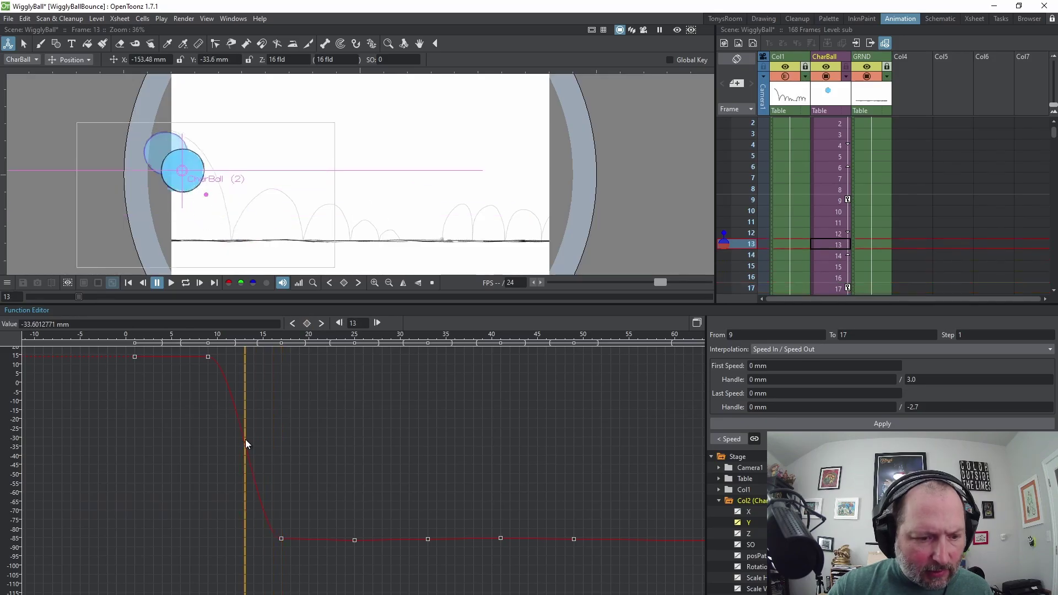
pyautogui.click(208, 357)
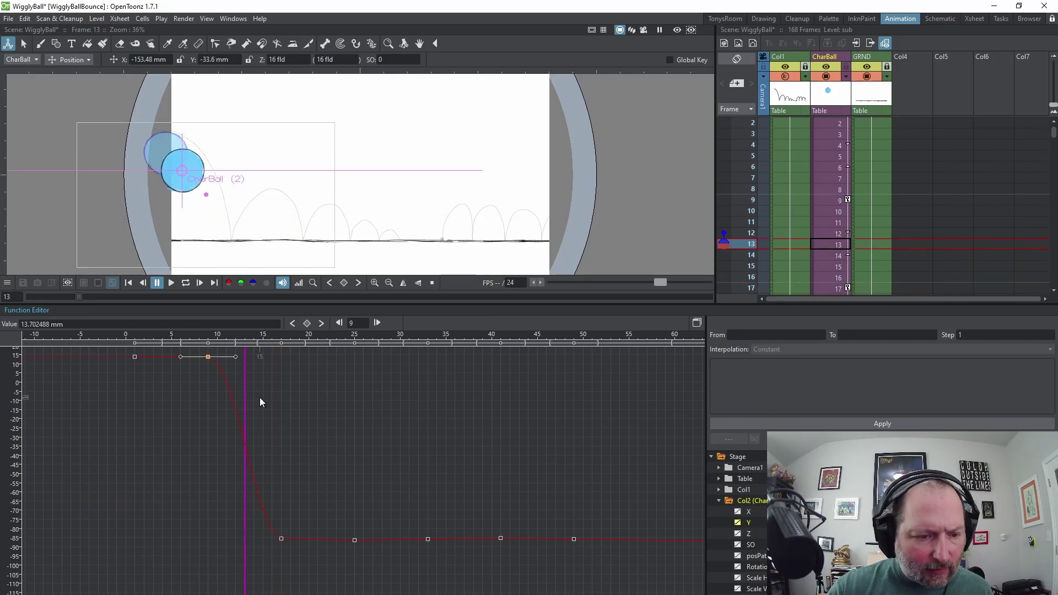
pyautogui.moveTo(246, 379); pyautogui.dragTo(257, 361)
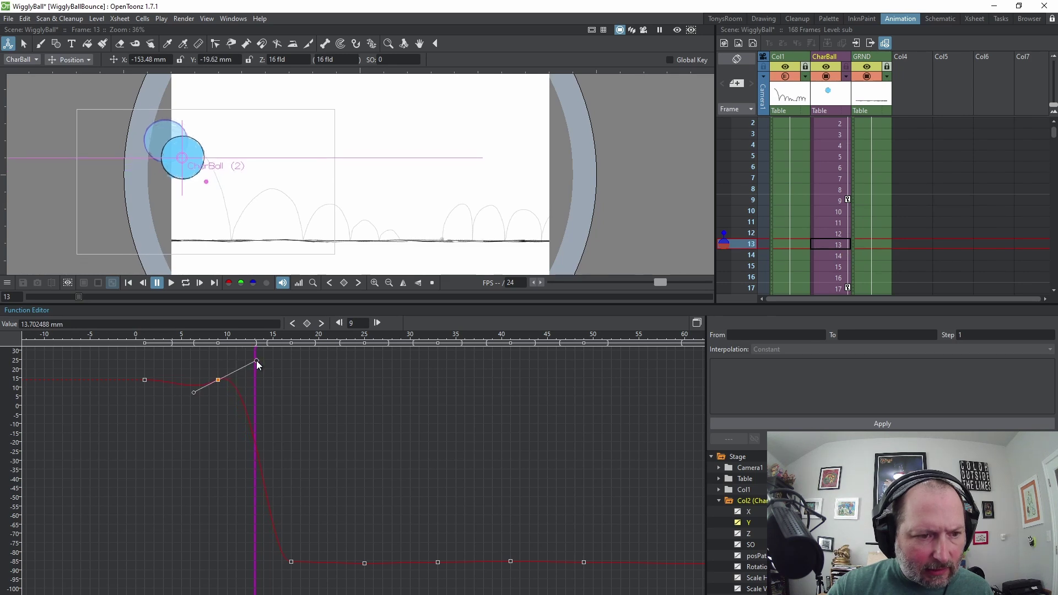
# - Undo the last handle tilt, unlink the frame 9 keyframe's handles on CharBall's Y curve, and extend the outgoing handle almost level to about frame 17
pyautogui.hotkey('ctrl', 'z')
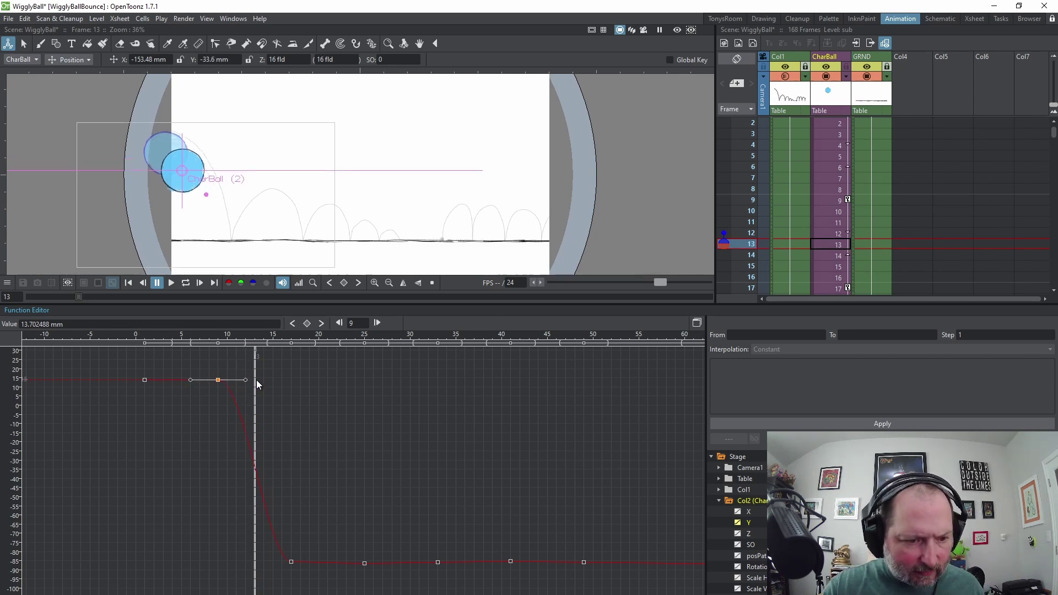
pyautogui.rightClick(219, 381)
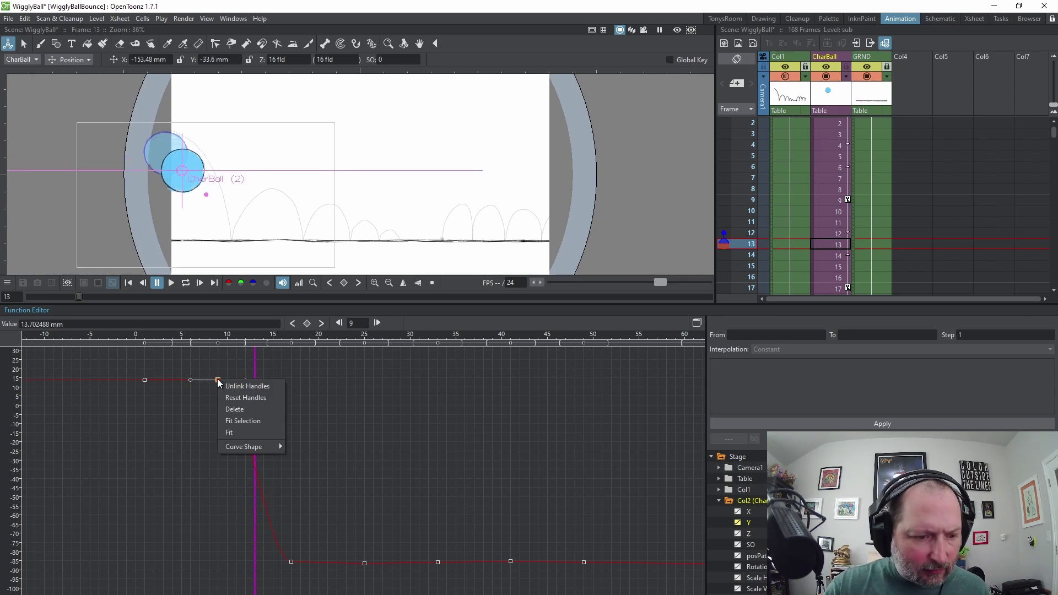
pyautogui.click(246, 389)
pyautogui.moveTo(246, 379); pyautogui.dragTo(293, 383)
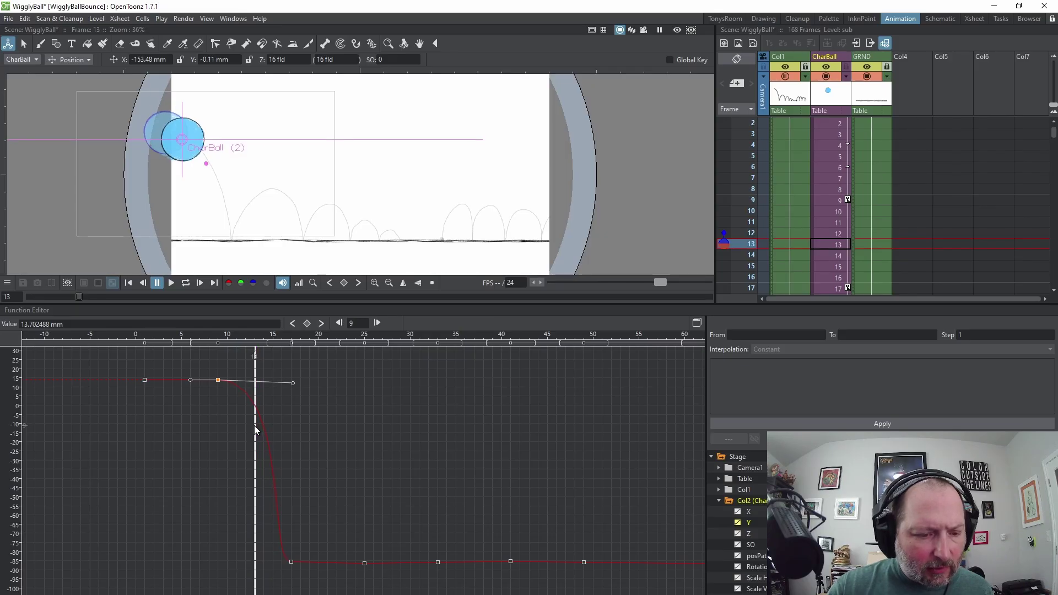
pyautogui.moveTo(255, 430)
pyautogui.mouseDown()
pyautogui.moveTo(209, 424)
pyautogui.moveTo(269, 434)
pyautogui.mouseUp()
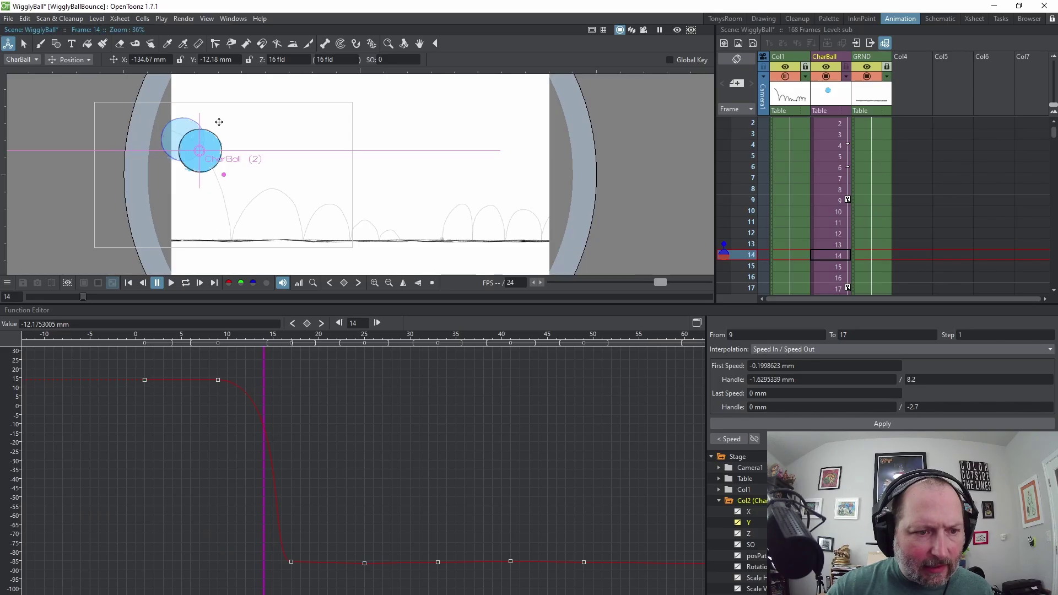
# - Extend the frame 9 keyframe's outgoing handle almost level to about frame 19 and scrub to frame 17 to check the fall
pyautogui.click(219, 379)
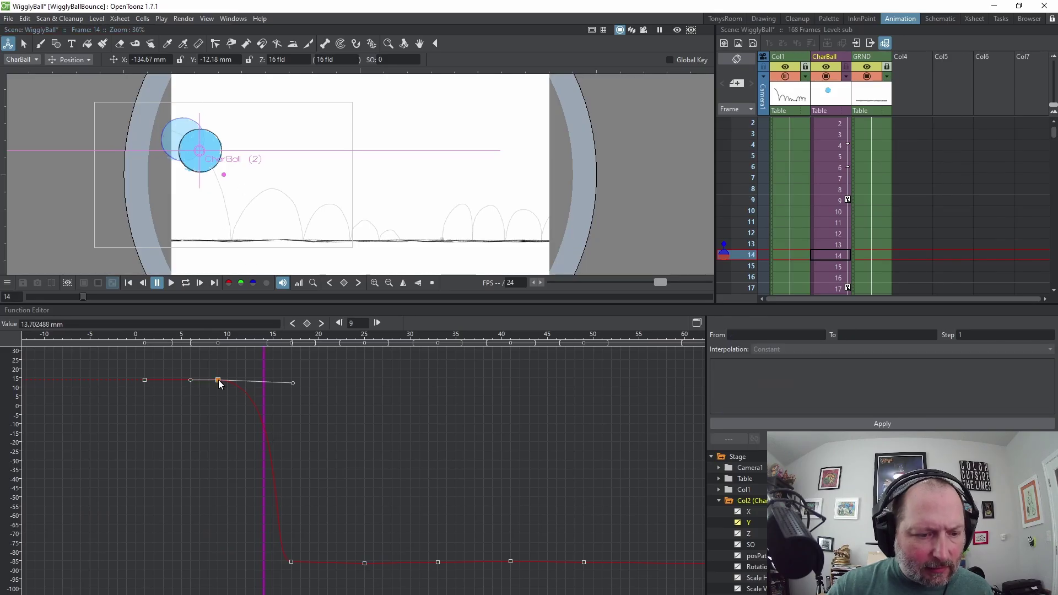
pyautogui.moveTo(293, 383); pyautogui.dragTo(311, 378)
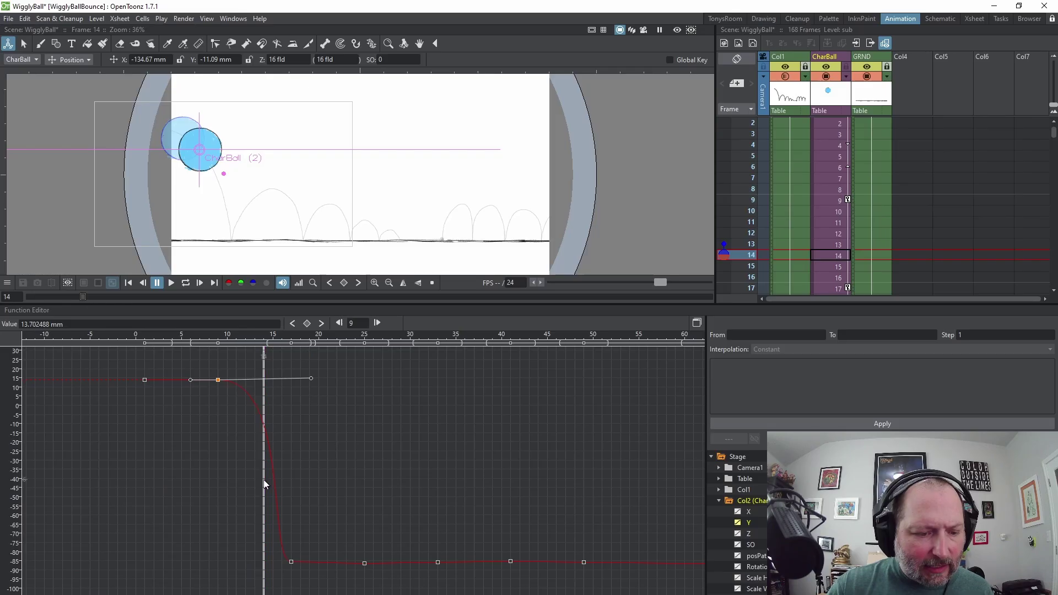
pyautogui.moveTo(264, 484); pyautogui.dragTo(293, 489)
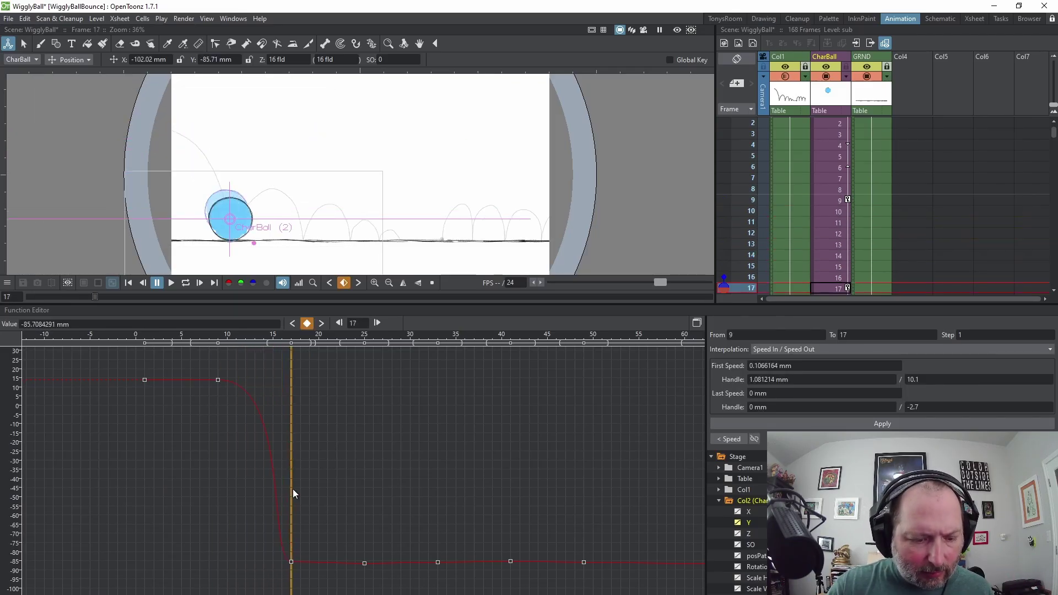
# - Unlink the frame 17 keyframe's handles and pull the incoming handle steeply up to about -40 mm near frame 16
pyautogui.click(290, 561)
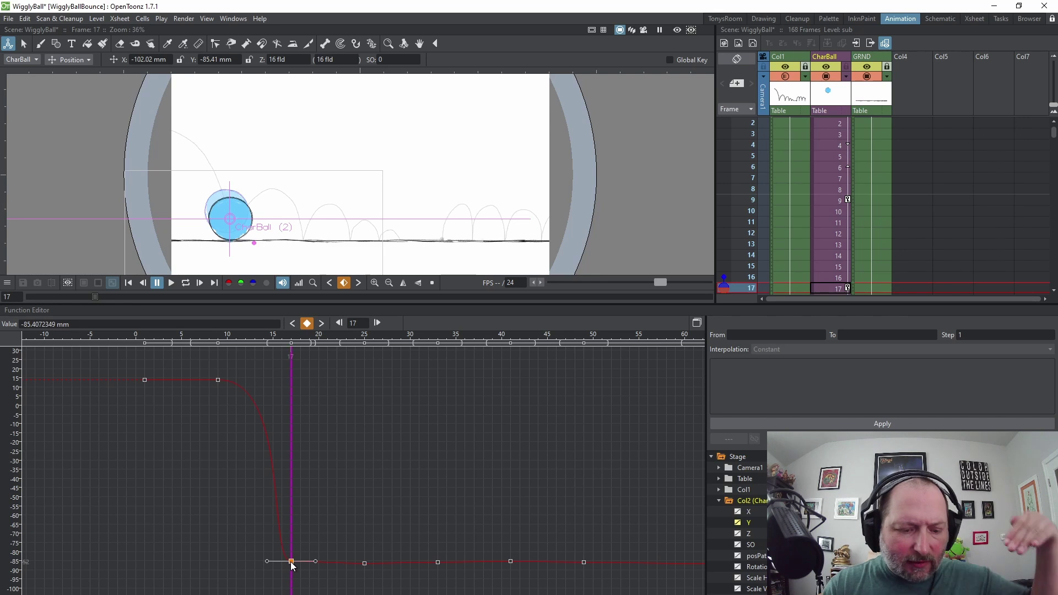
pyautogui.rightClick(292, 561)
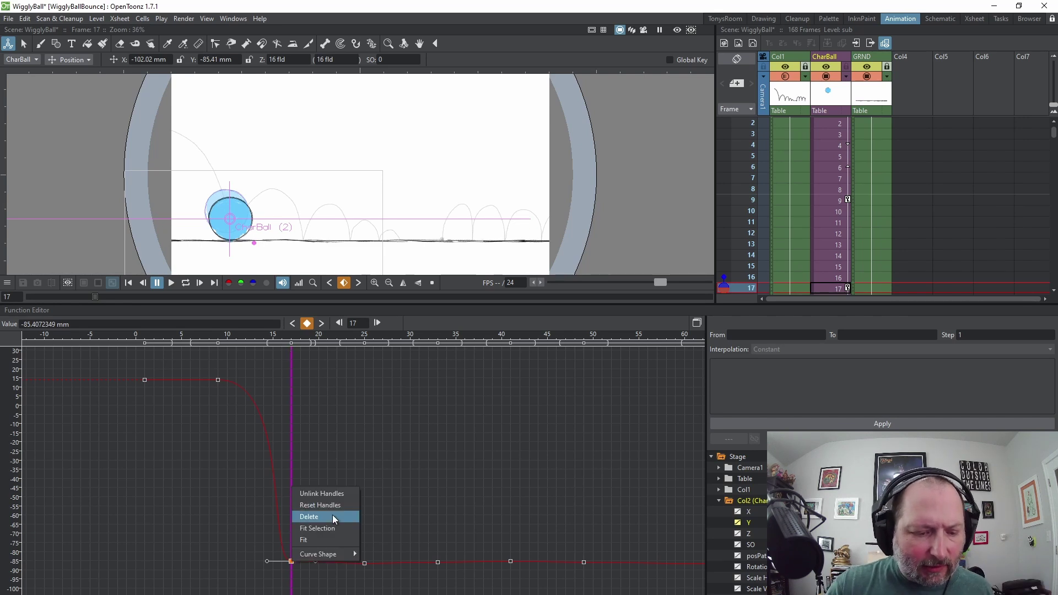
pyautogui.click(332, 497)
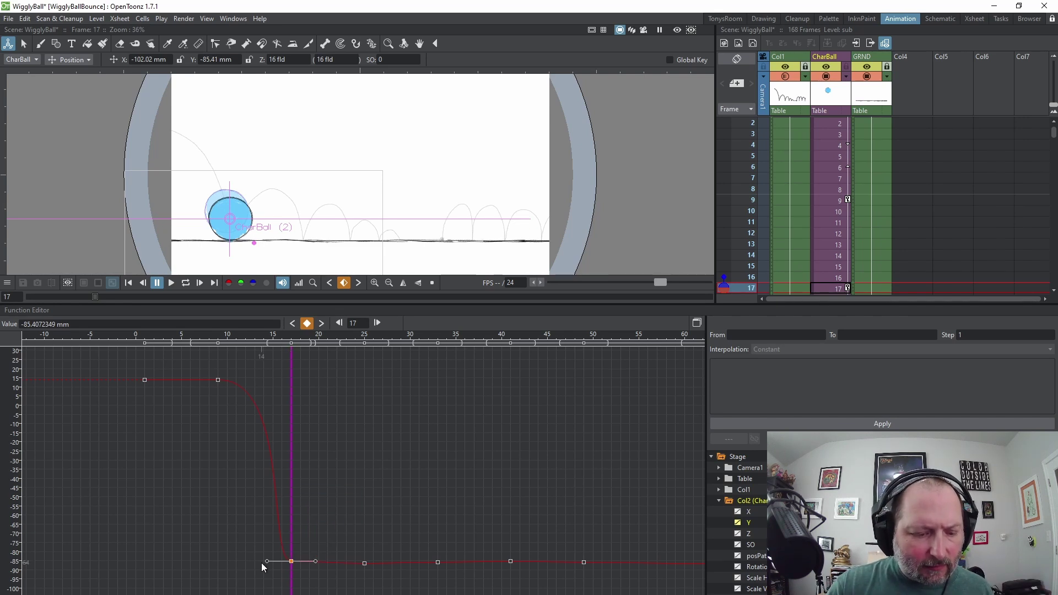
pyautogui.moveTo(267, 562); pyautogui.dragTo(282, 480)
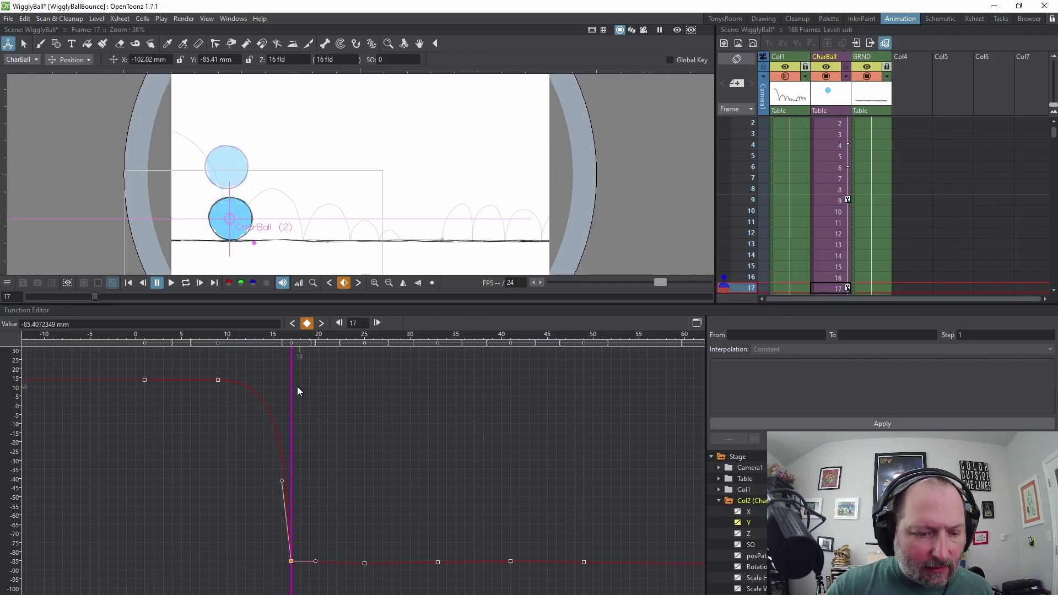
pyautogui.moveTo(291, 390); pyautogui.dragTo(296, 450)
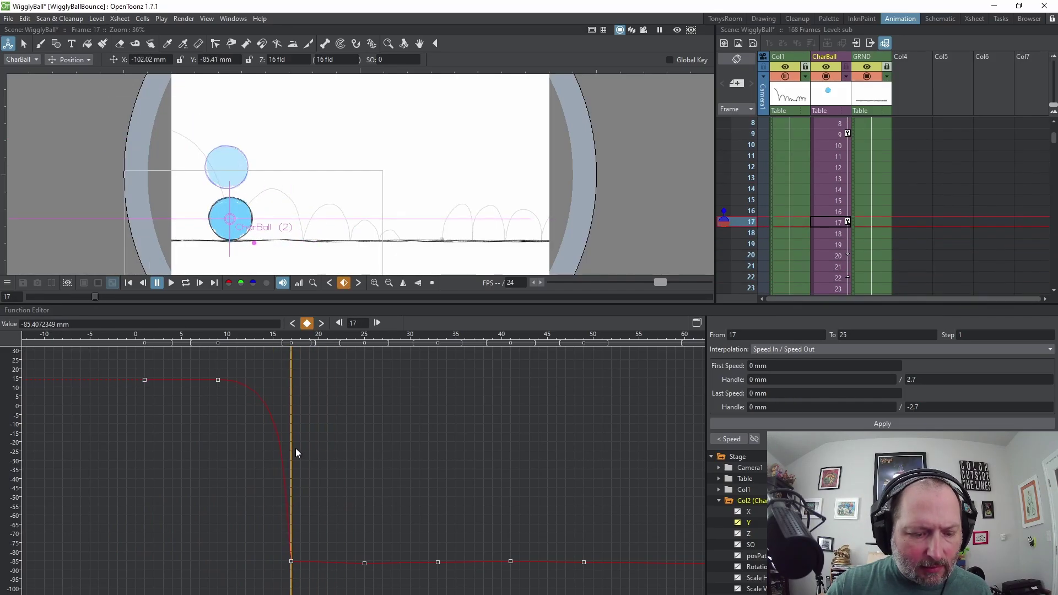
# - Shape the first bounce arc between frames 17 and 25 by raising frame 17's outgoing handle and frame 25's unlinked incoming handle
pyautogui.click(290, 561)
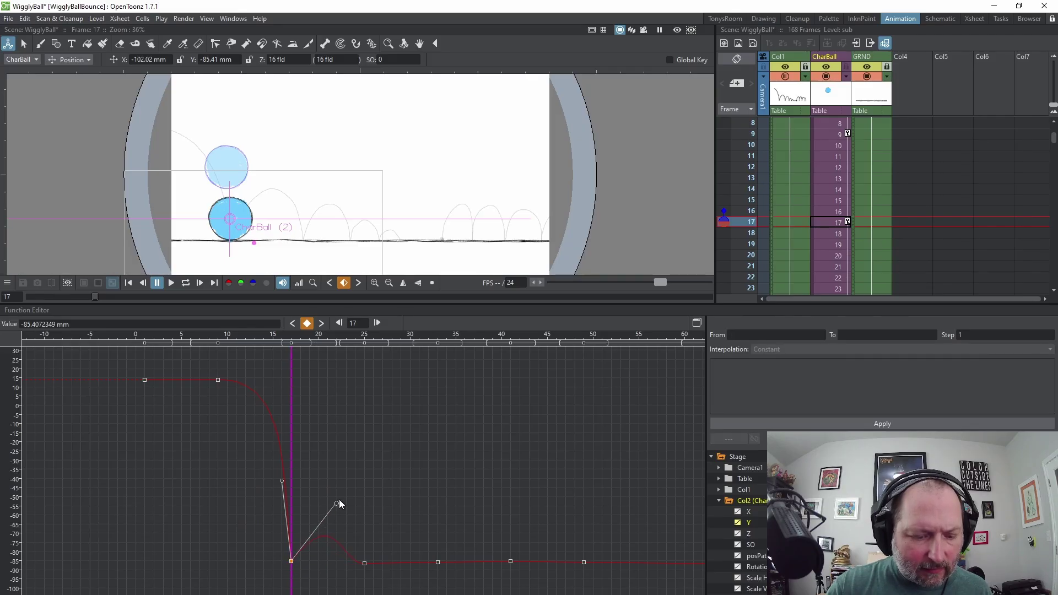
pyautogui.moveTo(339, 500); pyautogui.dragTo(334, 482)
pyautogui.click(365, 563)
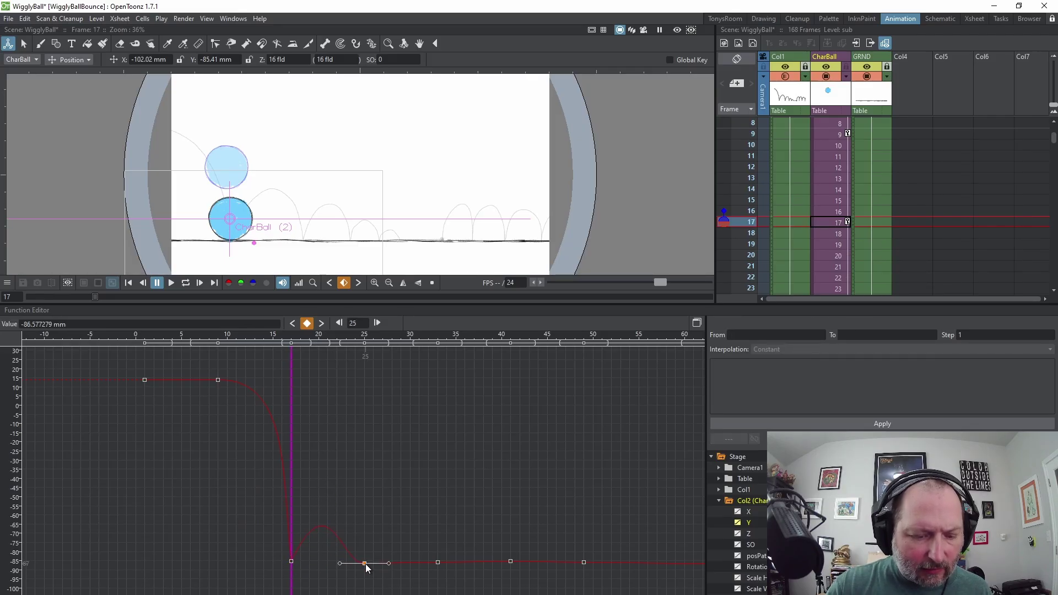
pyautogui.rightClick(366, 564)
pyautogui.click(390, 496)
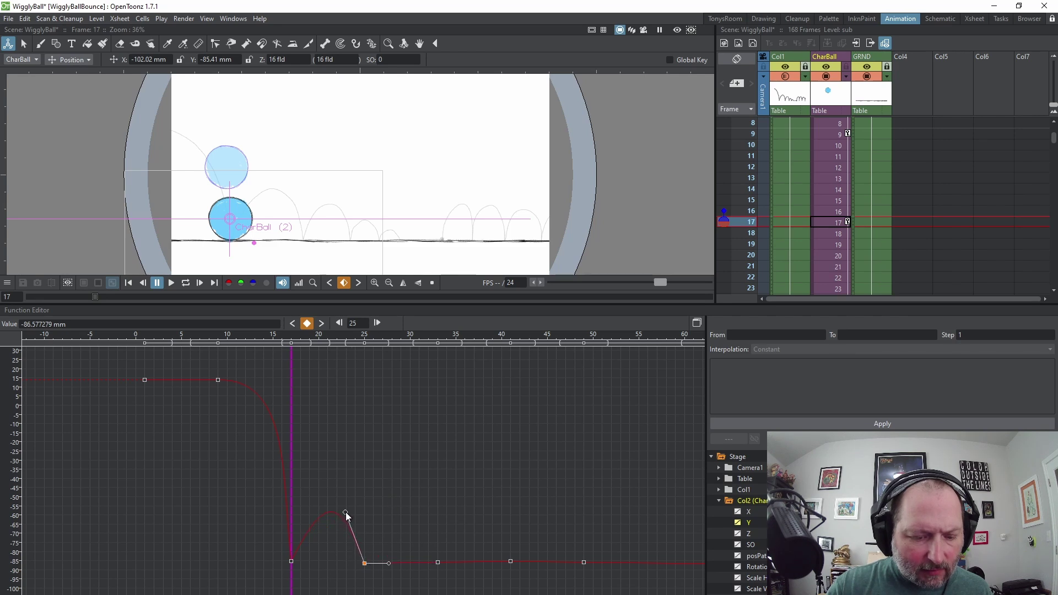
pyautogui.moveTo(342, 507); pyautogui.dragTo(368, 561)
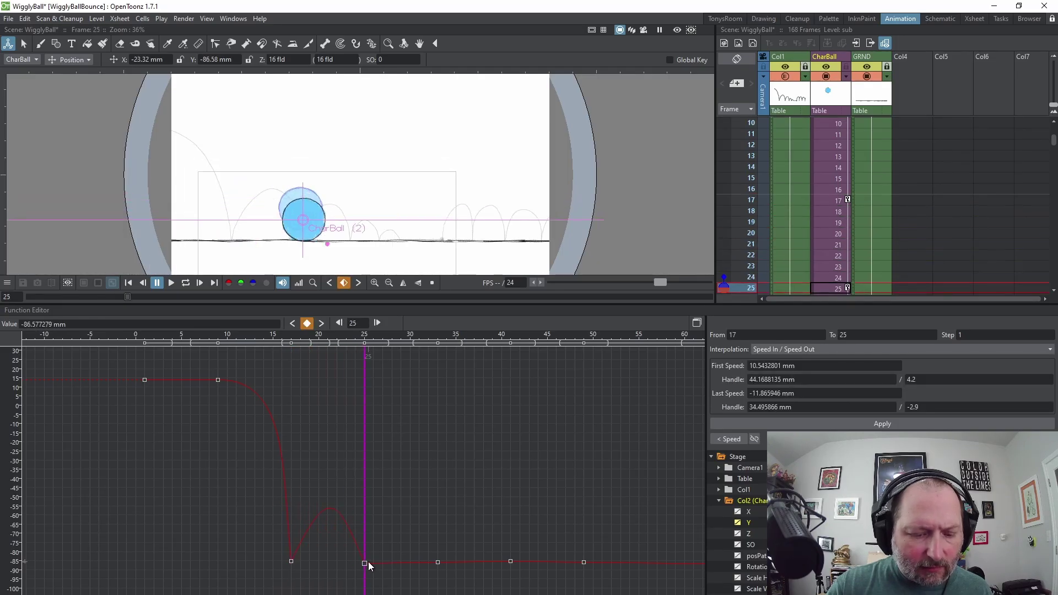
# - Shape the second bounce arc between frames 25 and 33 by raising frame 25's outgoing handle and frame 33's unlinked incoming handle
pyautogui.click(364, 563)
pyautogui.moveTo(392, 504)
pyautogui.mouseDown()
pyautogui.moveTo(396, 484)
pyautogui.moveTo(397, 494)
pyautogui.mouseUp()
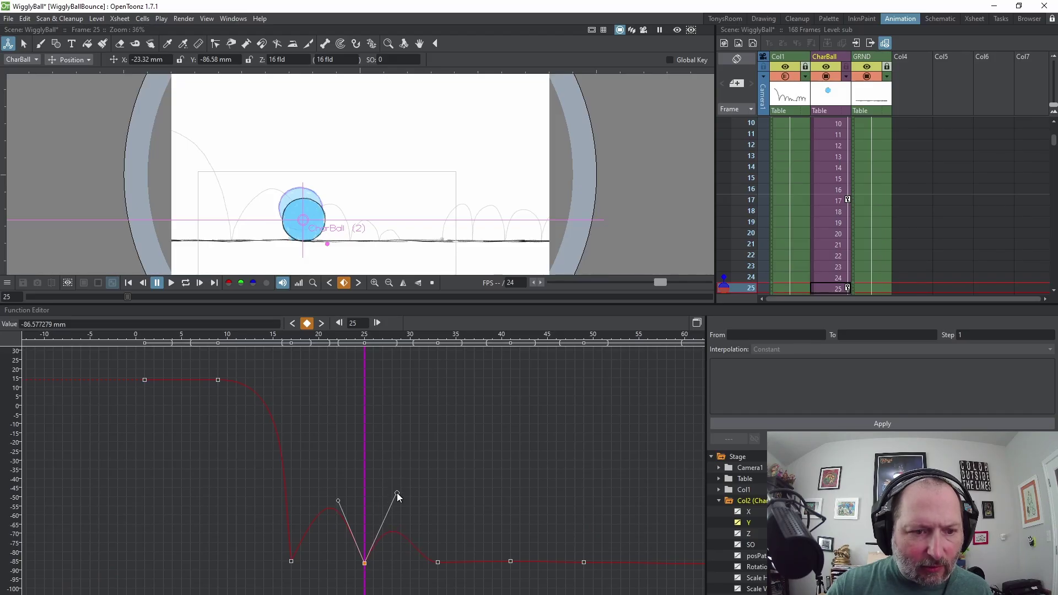
pyautogui.click(437, 562)
pyautogui.rightClick(439, 563)
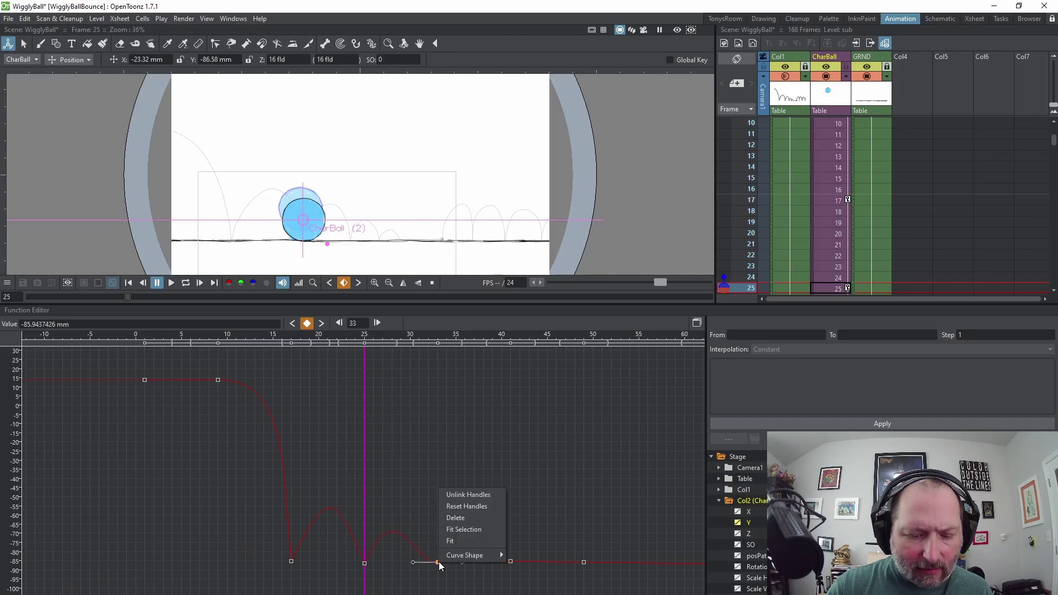
pyautogui.click(468, 494)
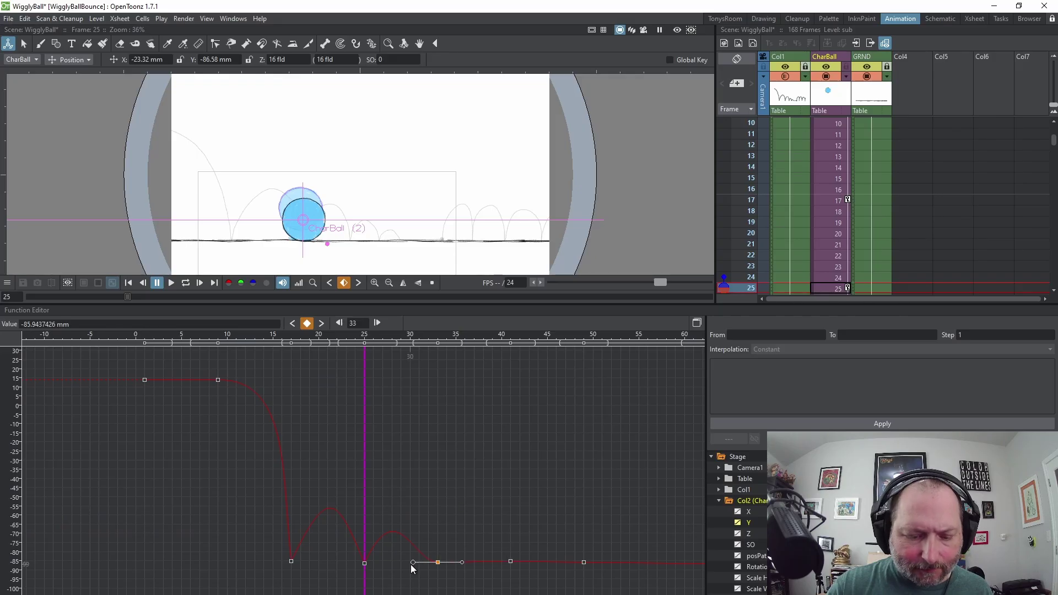
pyautogui.moveTo(412, 563); pyautogui.dragTo(416, 557)
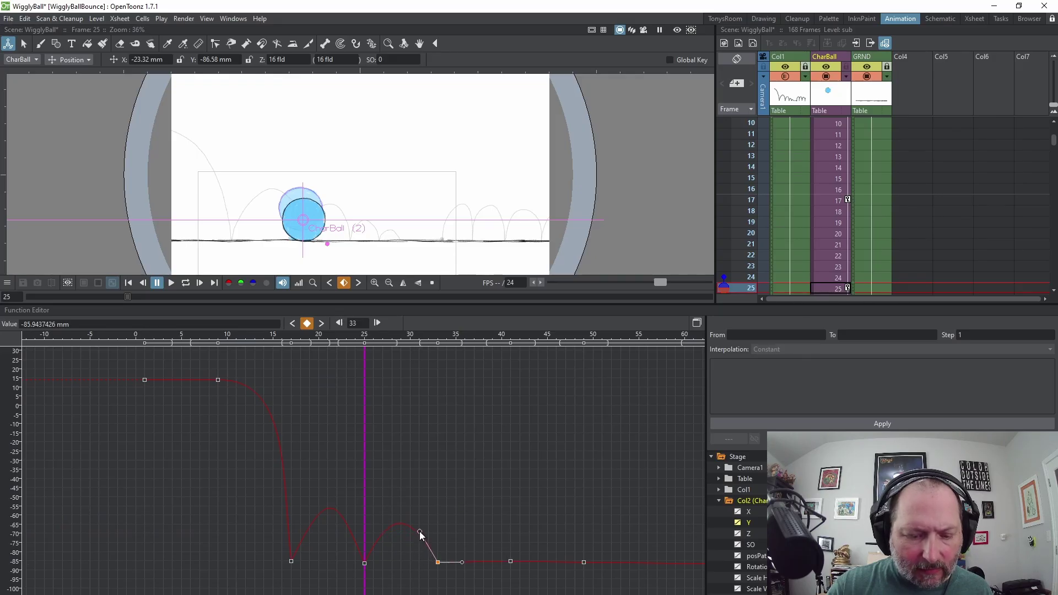
pyautogui.click(309, 513)
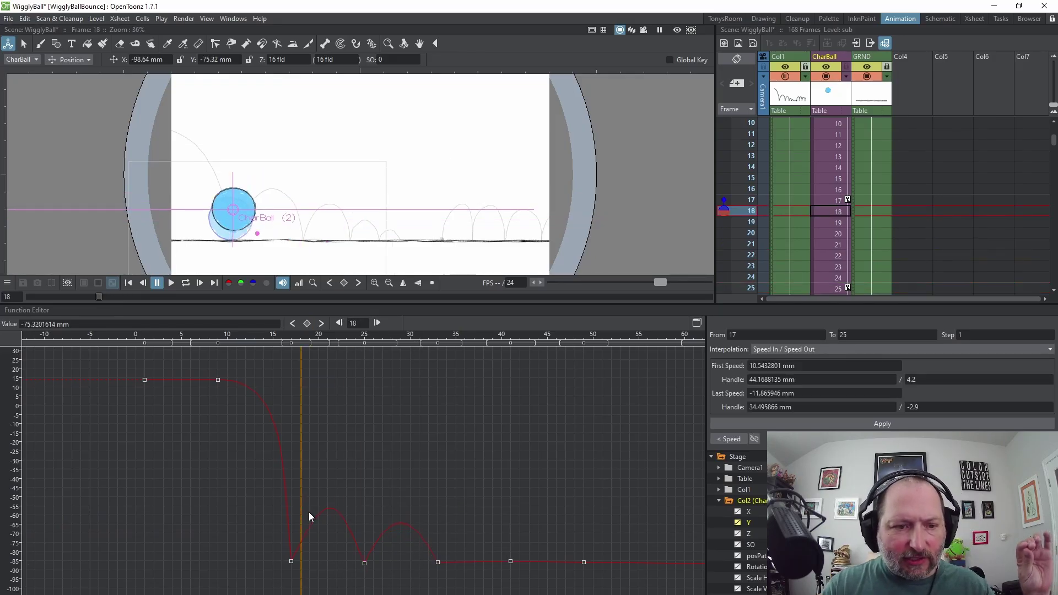
pyautogui.moveTo(365, 524); pyautogui.dragTo(442, 551)
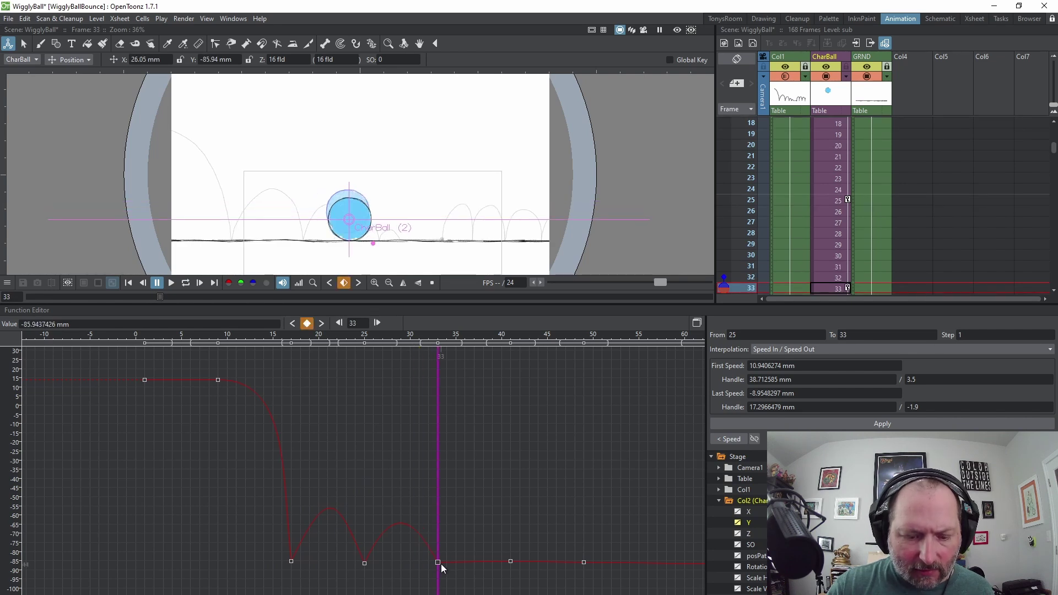
# - Shape the third bounce arc between frames 33 and 41 by raising frame 33's outgoing handle and frame 41's unlinked incoming handle
pyautogui.click(438, 562)
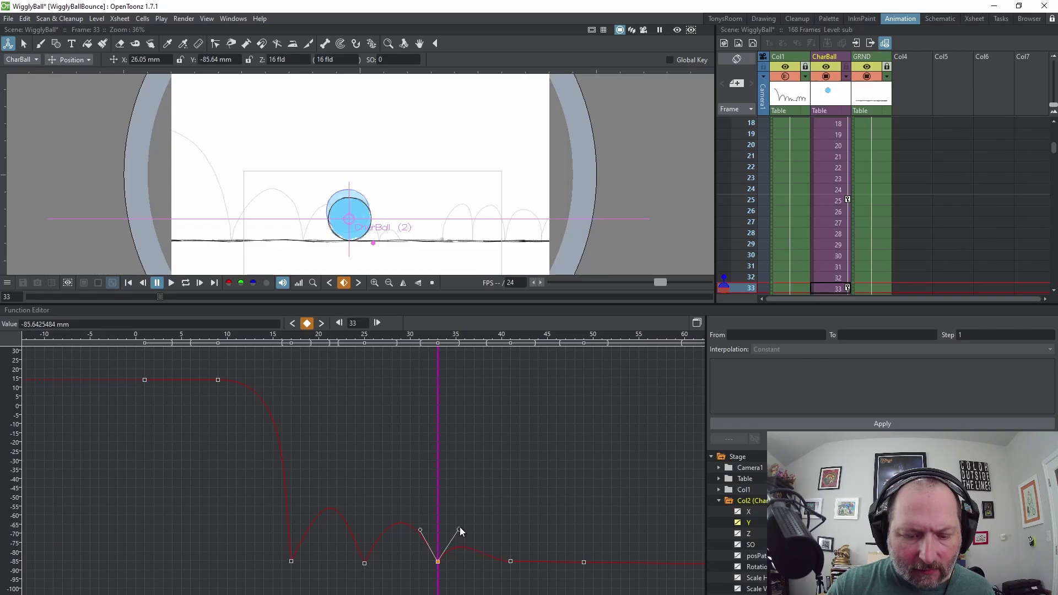
pyautogui.click(511, 561)
pyautogui.rightClick(512, 562)
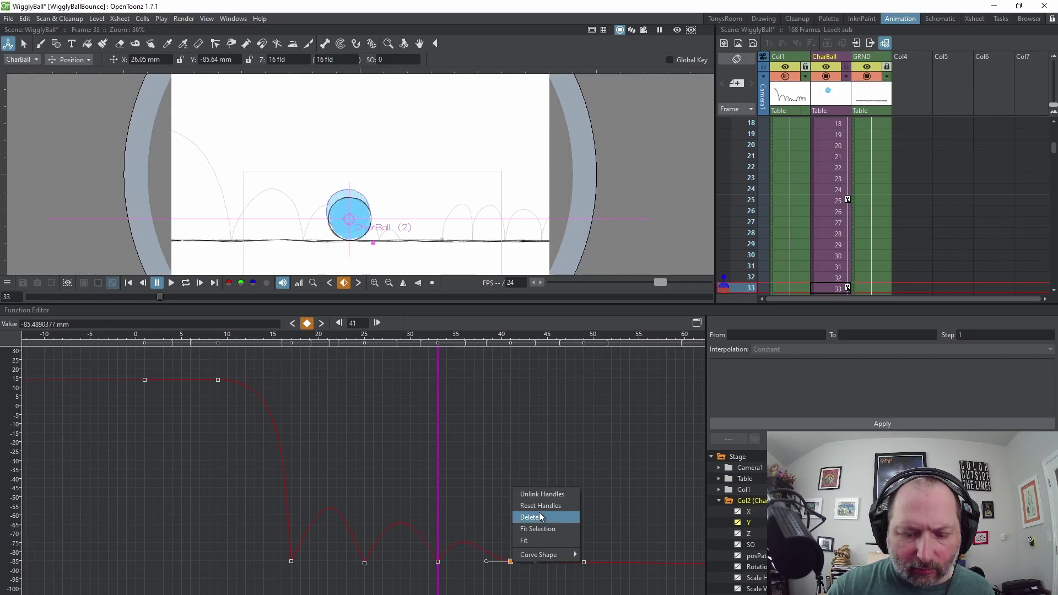
pyautogui.click(543, 494)
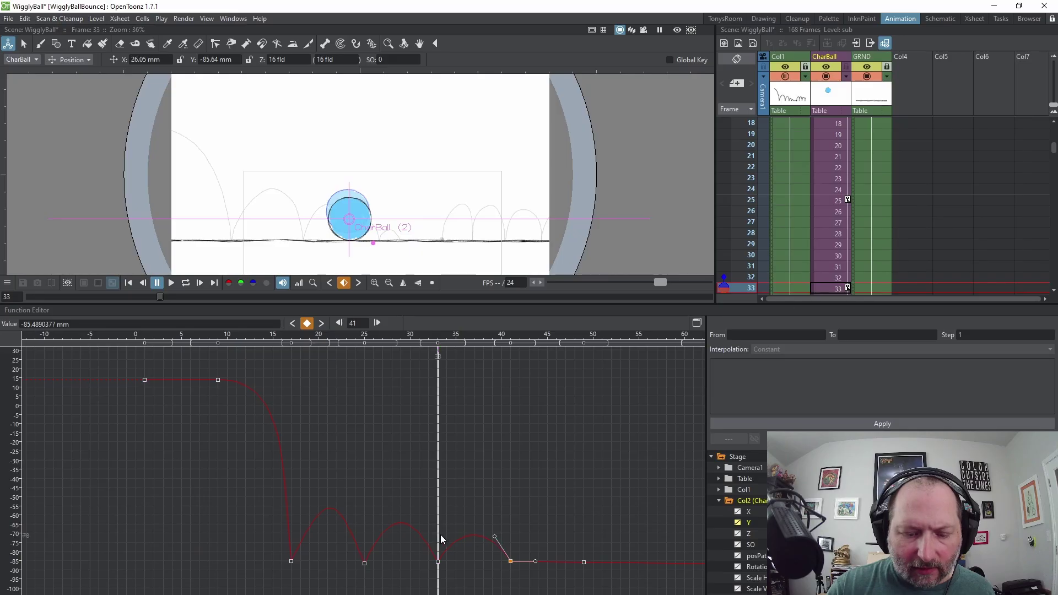
pyautogui.click(463, 535)
pyautogui.moveTo(475, 537); pyautogui.dragTo(482, 538)
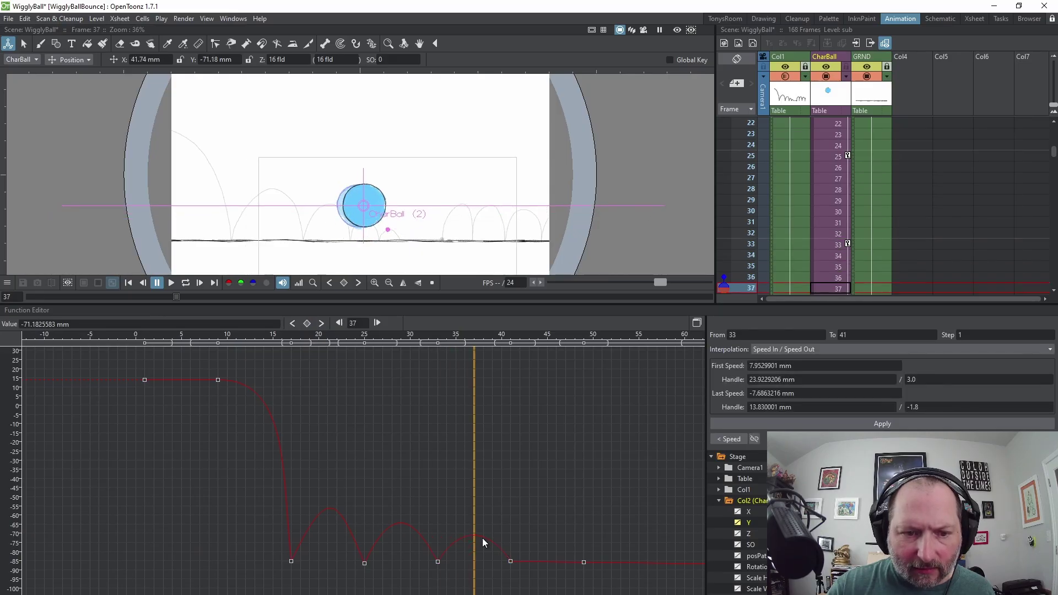
# - Lower the second bounce arc by reducing the height of the frame 25 keyframe's outgoing handle
pyautogui.click(438, 561)
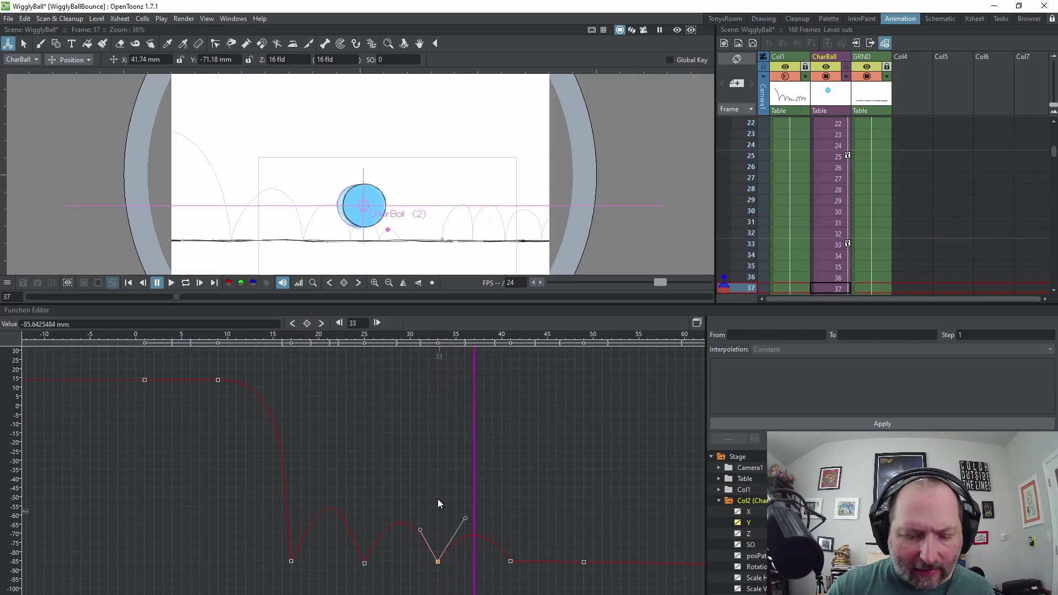
pyautogui.click(364, 563)
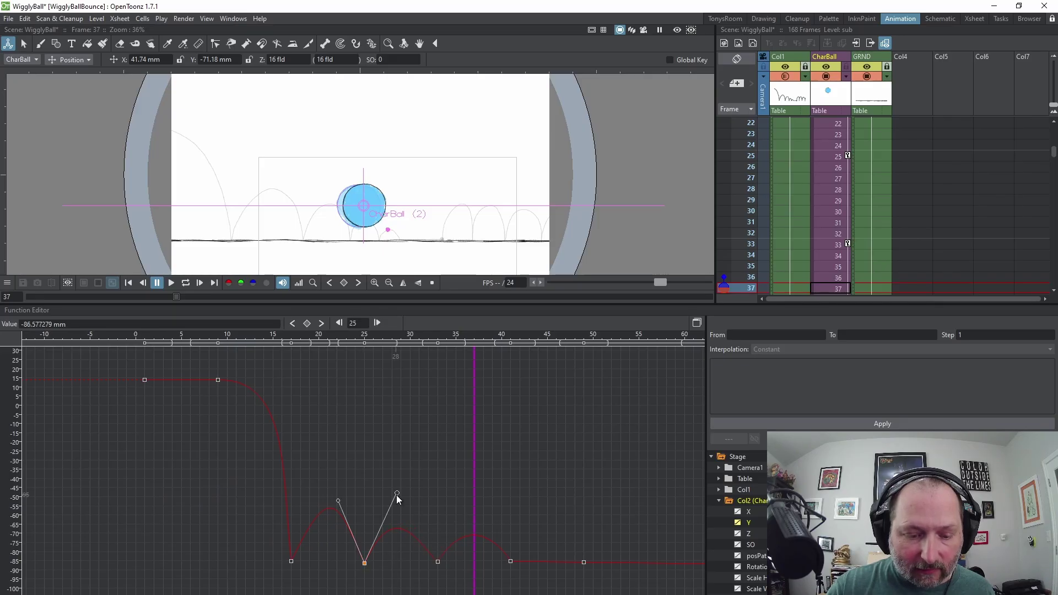
pyautogui.moveTo(396, 495); pyautogui.dragTo(405, 511)
# - Flatten the third bounce between frames 33 and 41 by lowering its handles, and raise frame 41's outgoing handle for a small fourth bounce
pyautogui.click(511, 561)
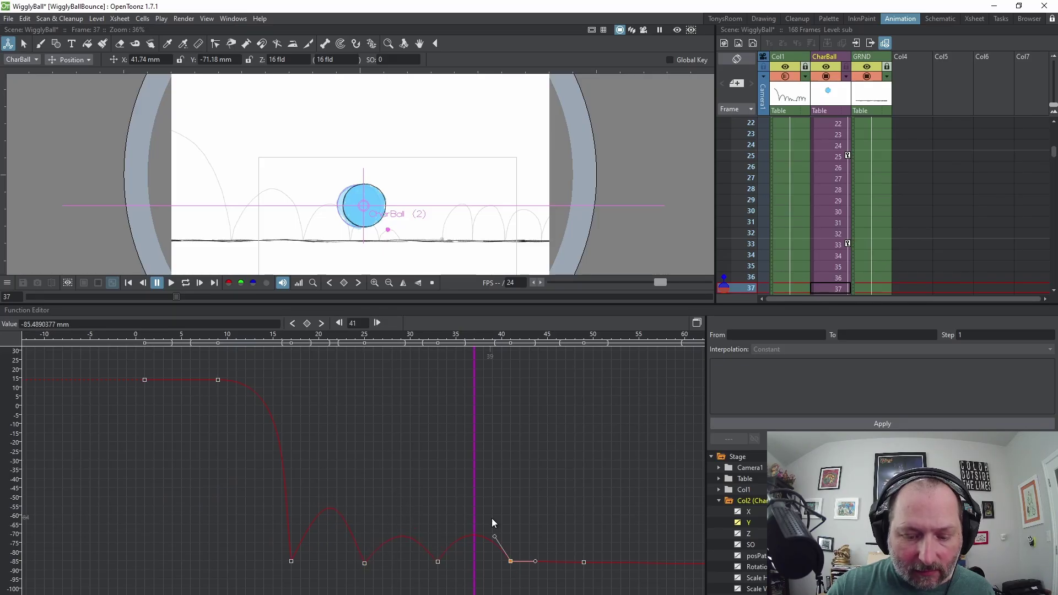
pyautogui.moveTo(492, 518); pyautogui.dragTo(496, 555)
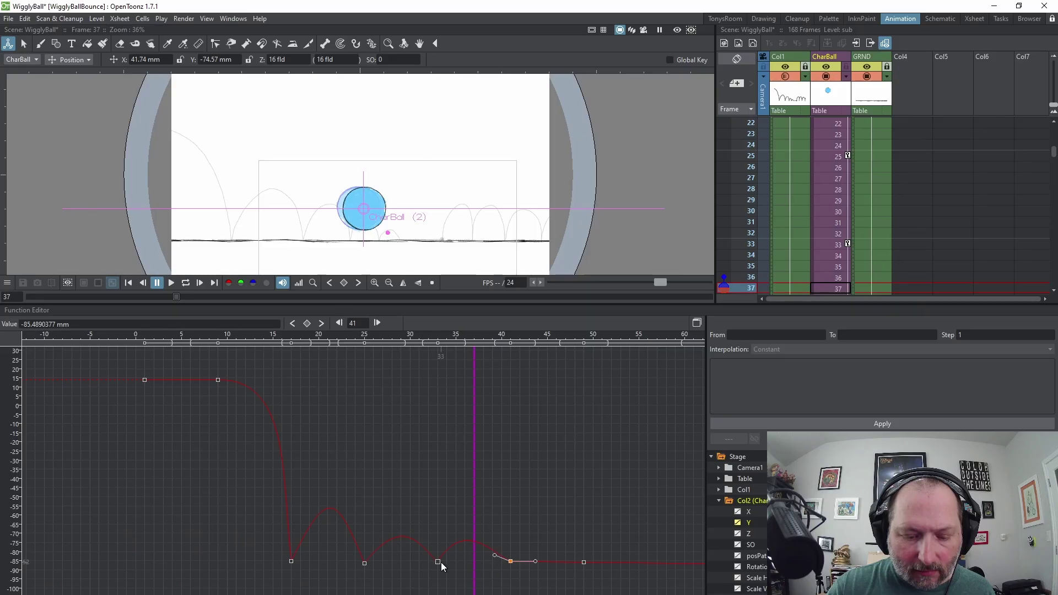
pyautogui.click(438, 562)
pyautogui.moveTo(467, 518); pyautogui.dragTo(578, 543)
pyautogui.click(511, 561)
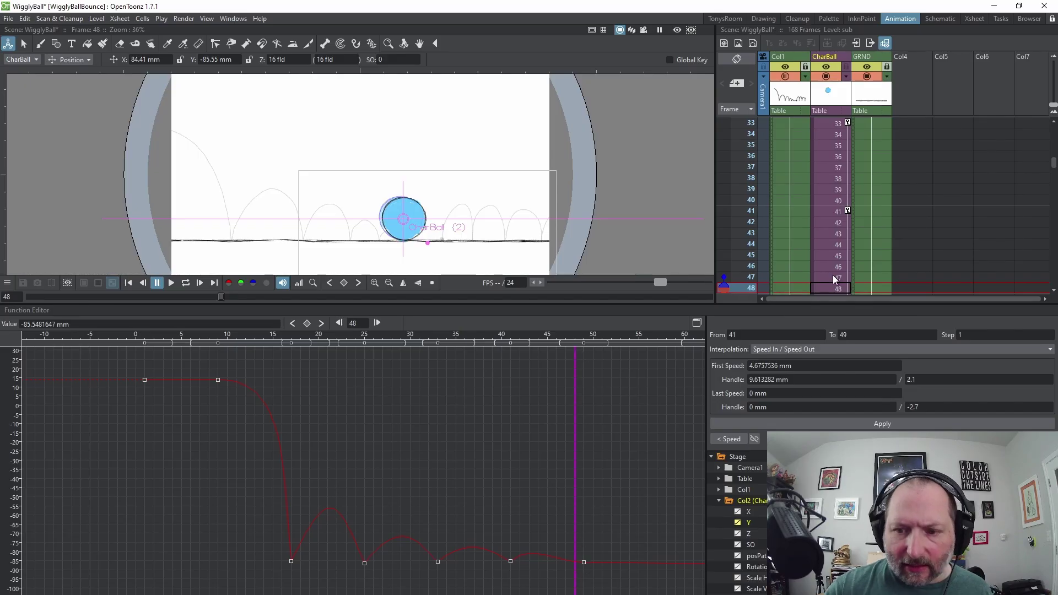
# - Move CharBall's frame 49 keyframe to frame 47, unlink its handles on the Y curve, and raise the incoming handle slightly
pyautogui.scroll(-2, 821, 243)
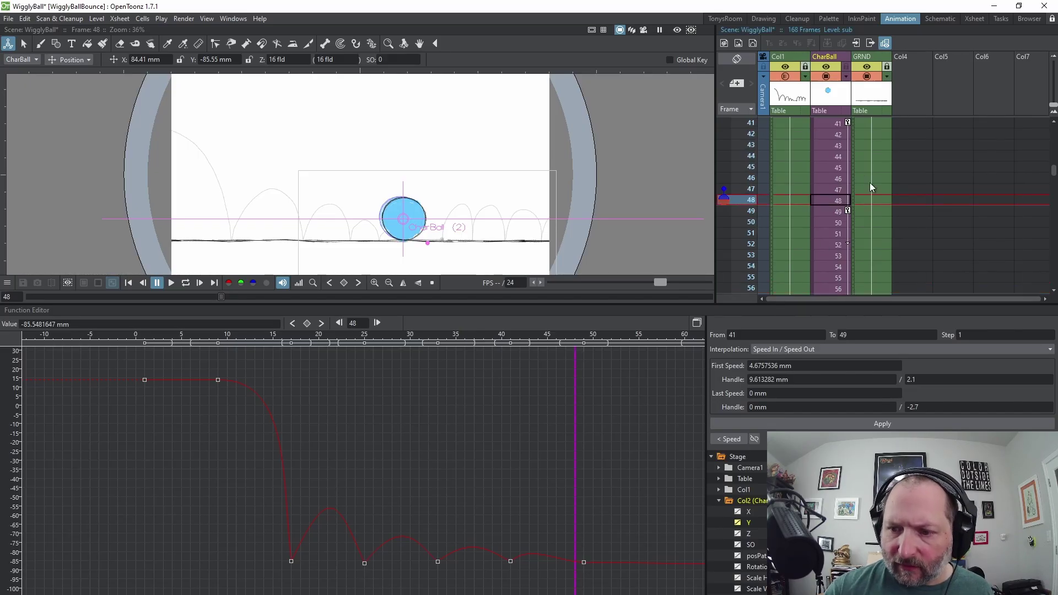
pyautogui.click(848, 213)
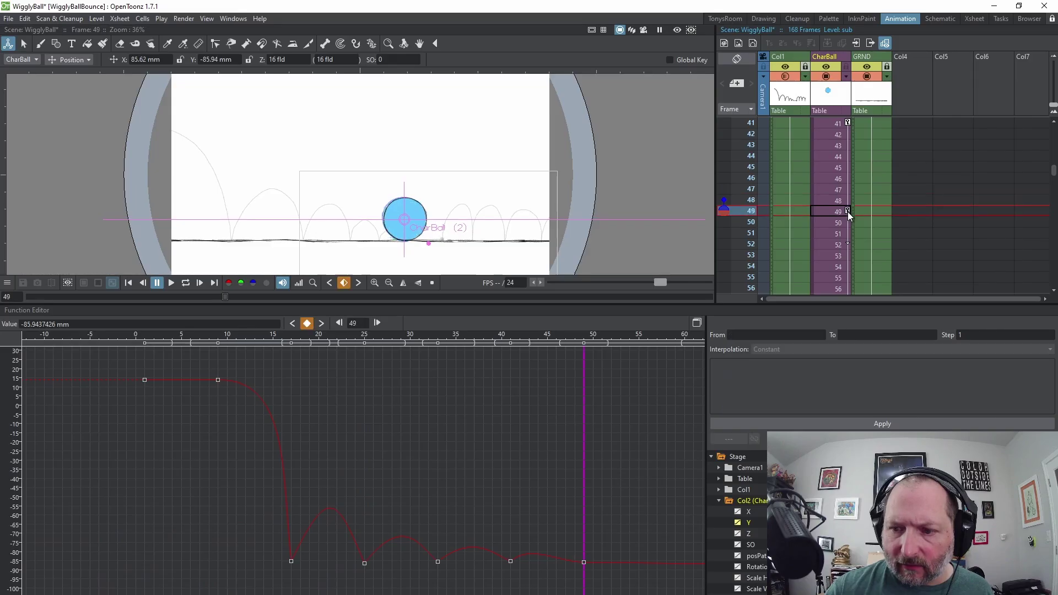
pyautogui.moveTo(849, 209); pyautogui.dragTo(848, 191)
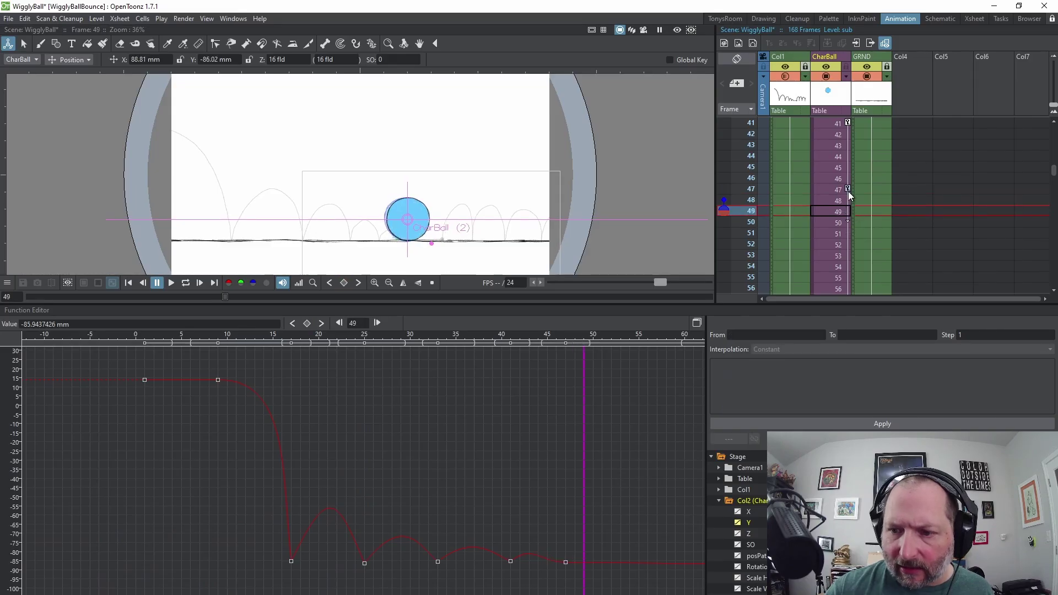
pyautogui.rightClick(569, 563)
pyautogui.click(594, 493)
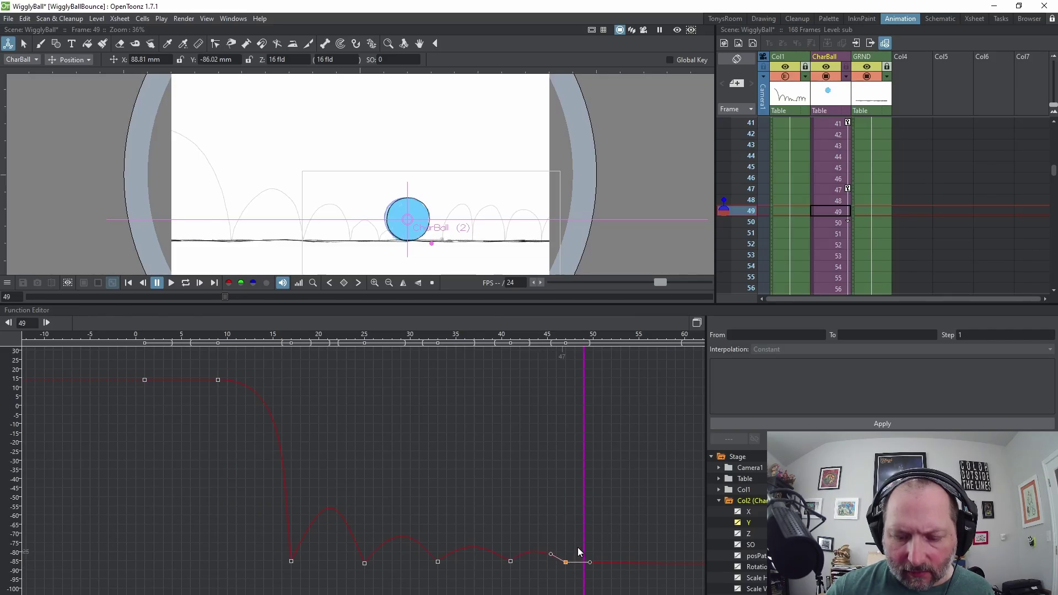
# - Scrub through CharBall's last small bounce to frame 65 to check how the ball settles on the ground
pyautogui.moveTo(585, 534); pyautogui.dragTo(658, 541)
pyautogui.moveTo(553, 497); pyautogui.dragTo(294, 459)
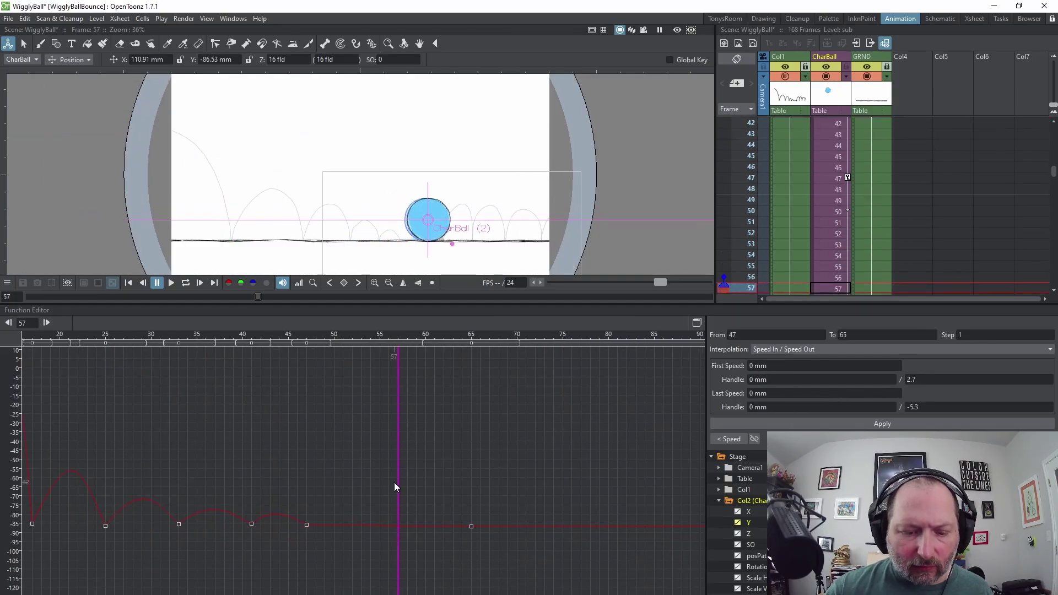
pyautogui.moveTo(395, 483); pyautogui.dragTo(473, 491)
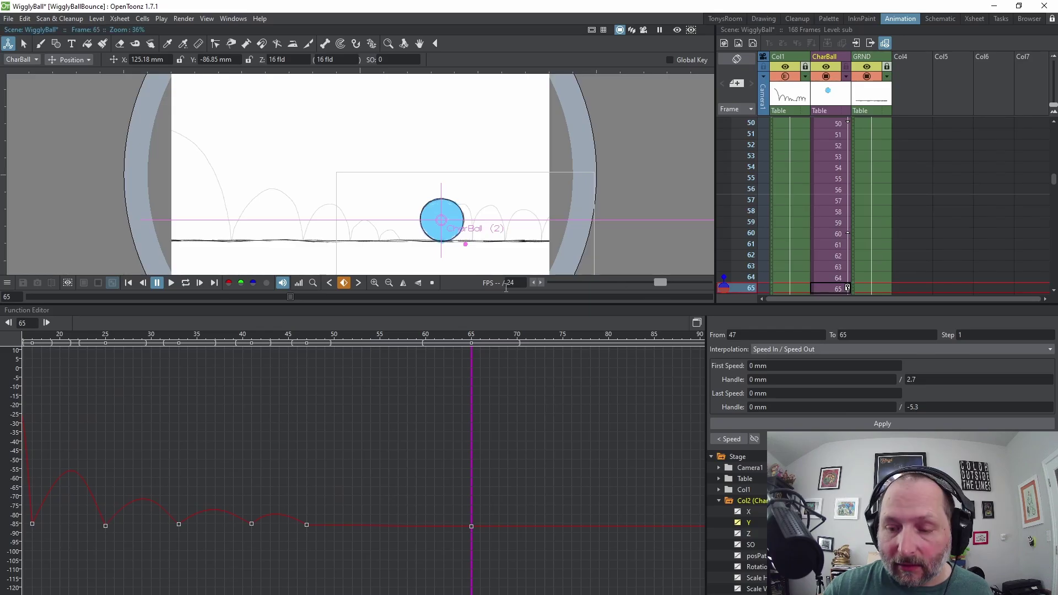
# - Widen the parameter area and display CharBall's X-position curve in place of the Y curve
pyautogui.moveTo(707, 400); pyautogui.dragTo(628, 402)
pyautogui.click(671, 534)
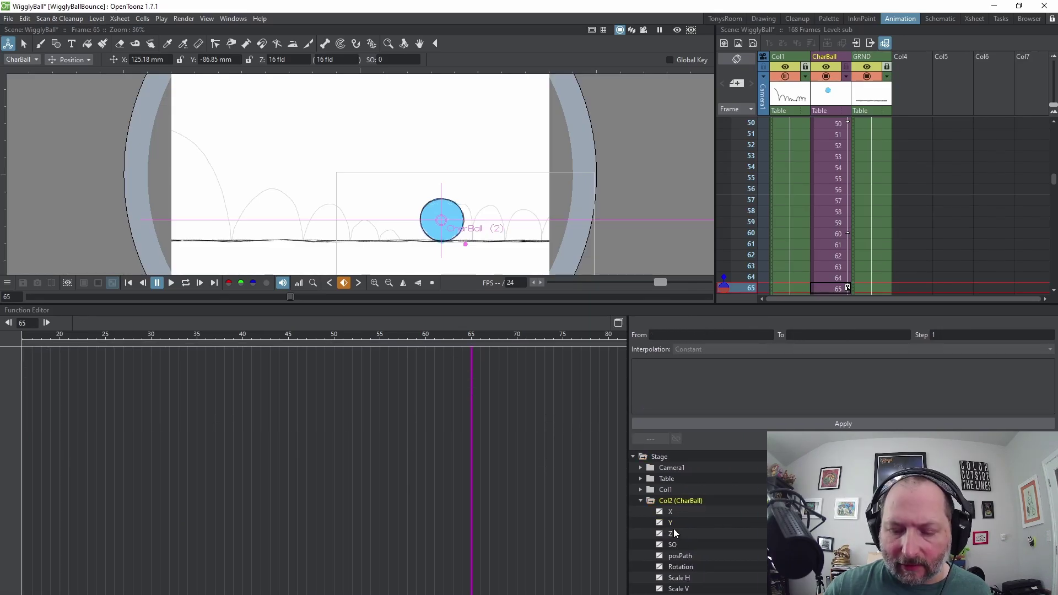
pyautogui.click(662, 514)
pyautogui.moveTo(292, 468); pyautogui.dragTo(398, 473)
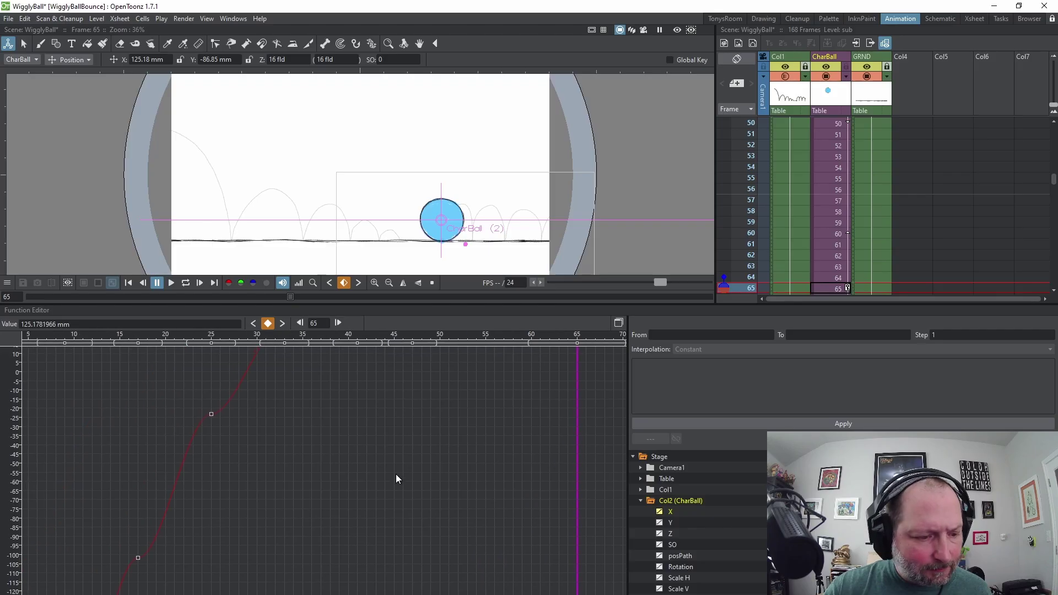
pyautogui.scroll(-3, 398, 473)
pyautogui.moveTo(348, 539); pyautogui.dragTo(401, 410)
pyautogui.scroll(5, 325, 472)
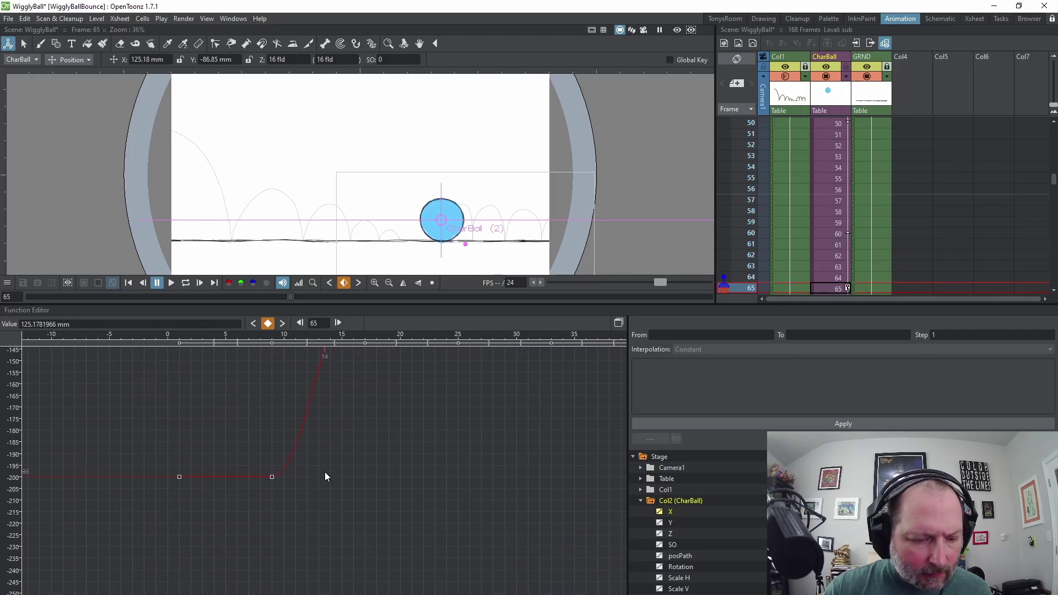
pyautogui.scroll(-4, 349, 473)
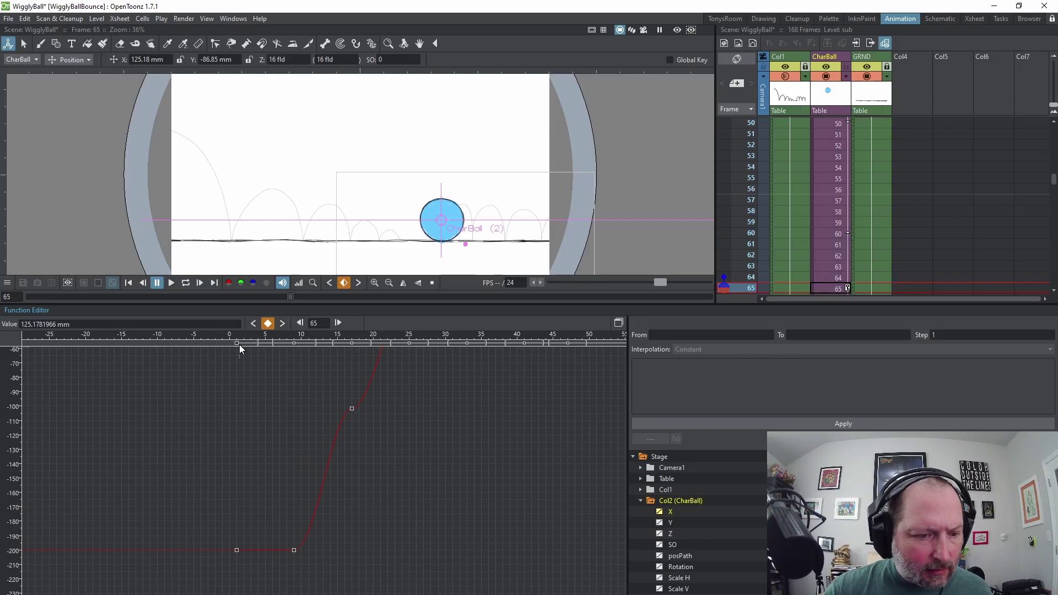
pyautogui.scroll(-1, 232, 334)
pyautogui.scroll(1, 216, 339)
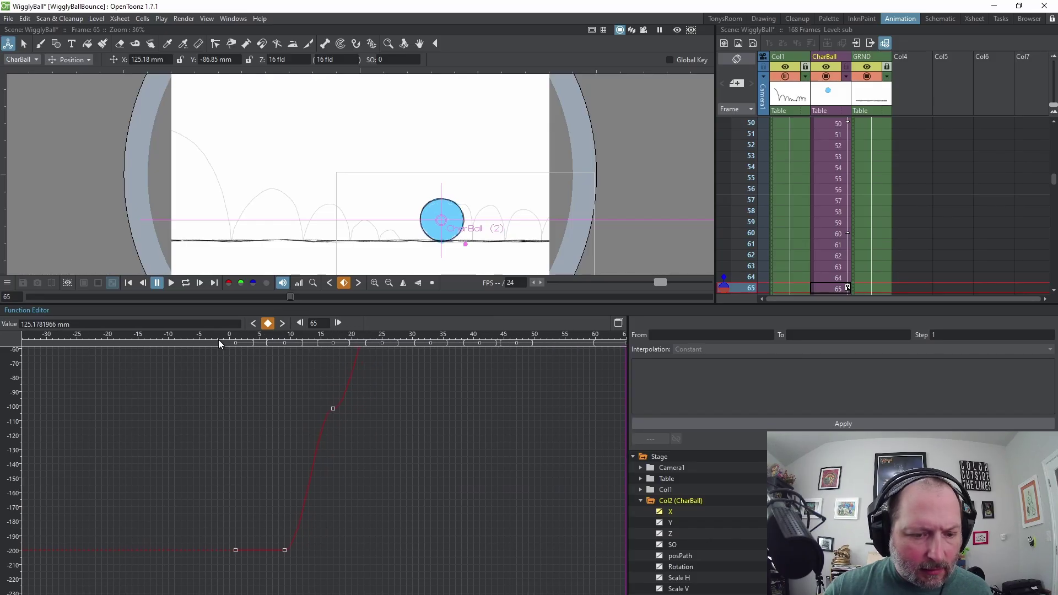
# - Tilt the handles of the frame 17 and frame 25 keyframes along the X curve to remove the flat spots there
pyautogui.moveTo(622, 421); pyautogui.dragTo(336, 455)
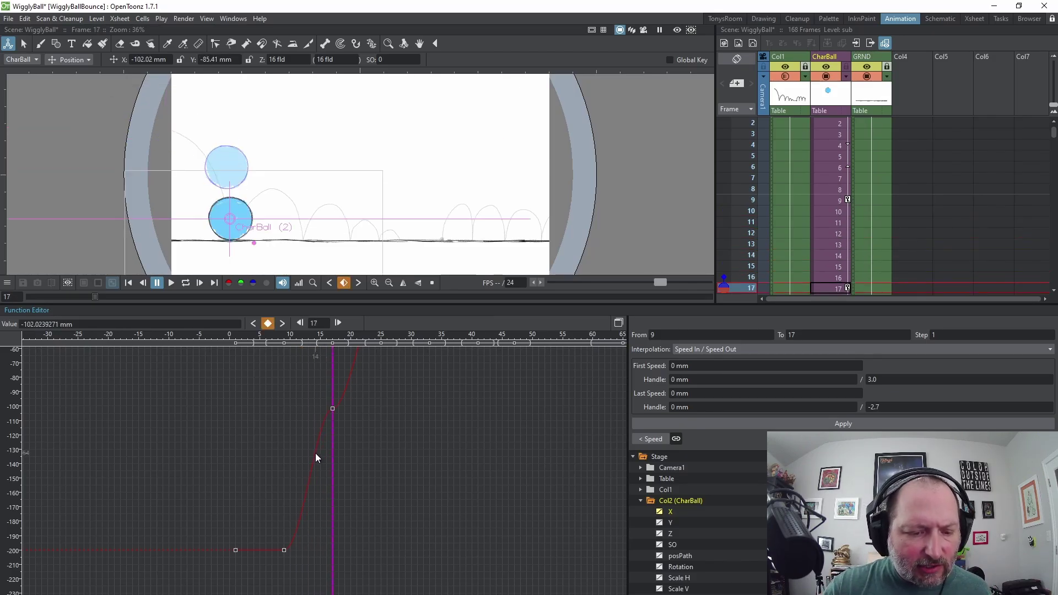
pyautogui.click(313, 452)
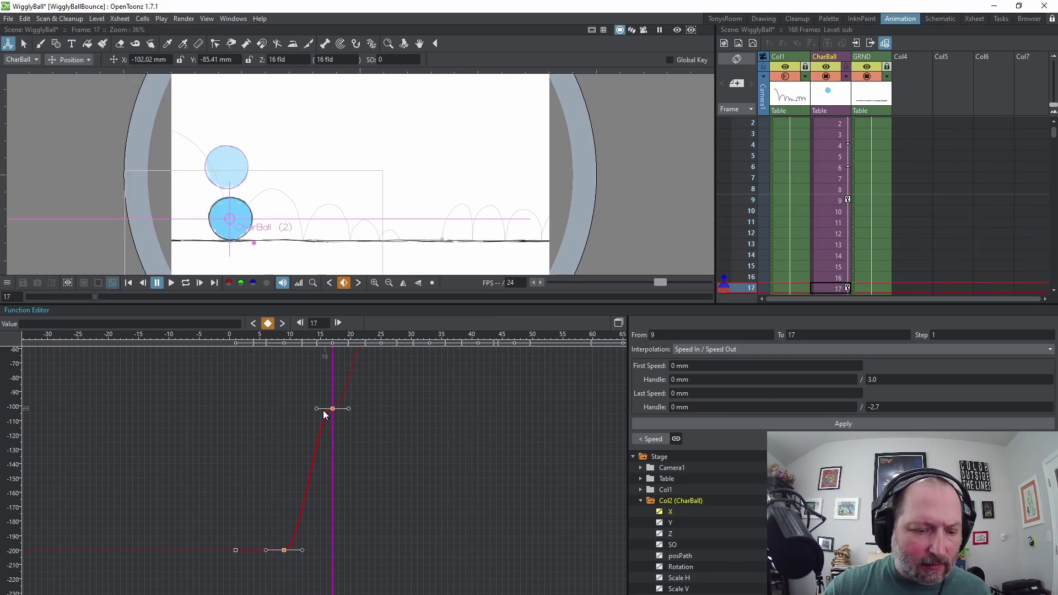
pyautogui.moveTo(317, 408); pyautogui.dragTo(299, 465)
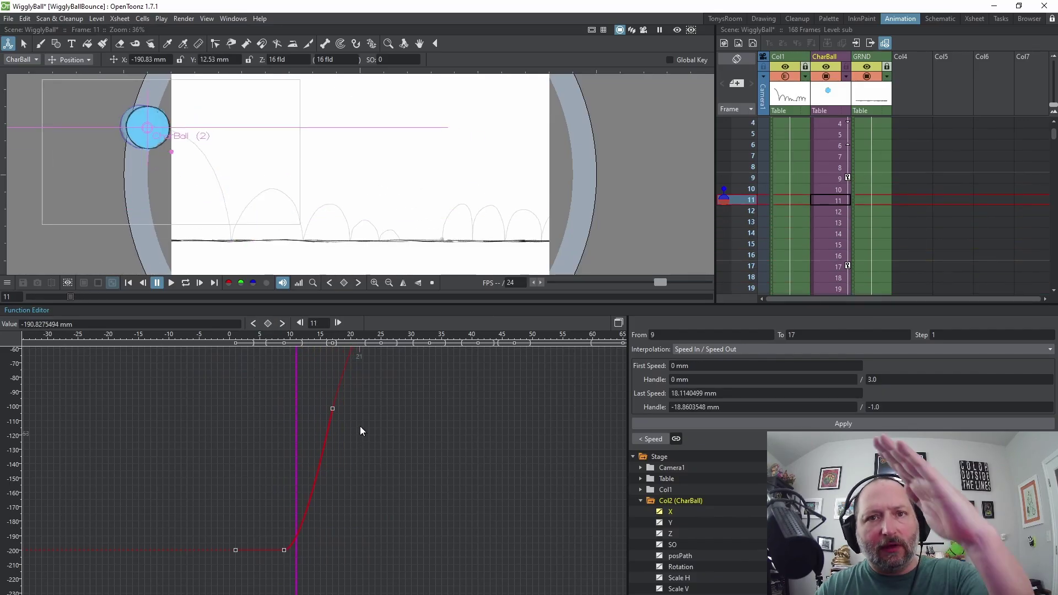
pyautogui.moveTo(394, 397); pyautogui.dragTo(257, 490)
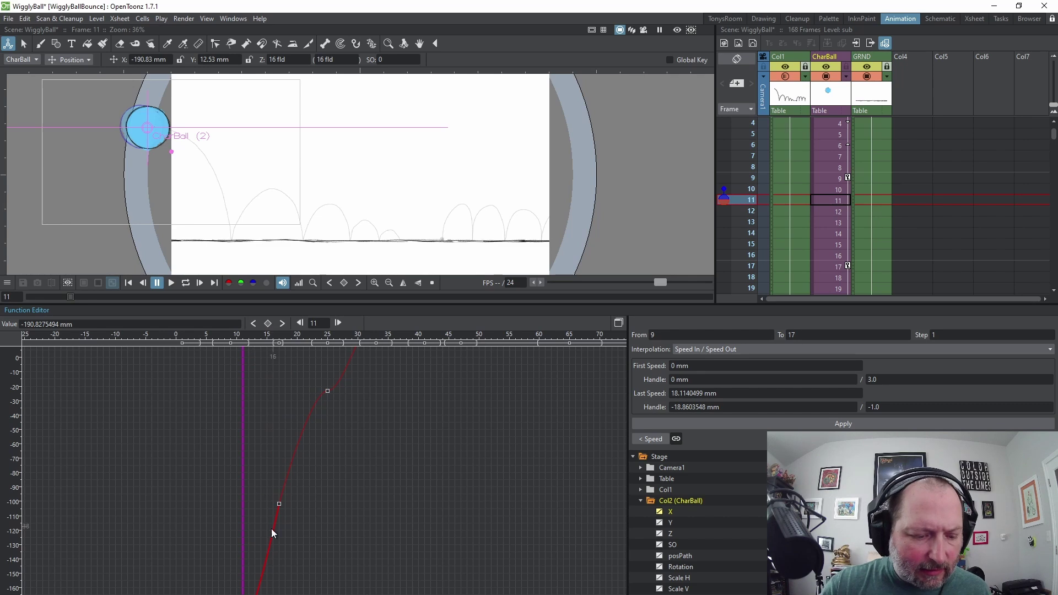
pyautogui.moveTo(329, 418); pyautogui.dragTo(309, 448)
pyautogui.click(295, 478)
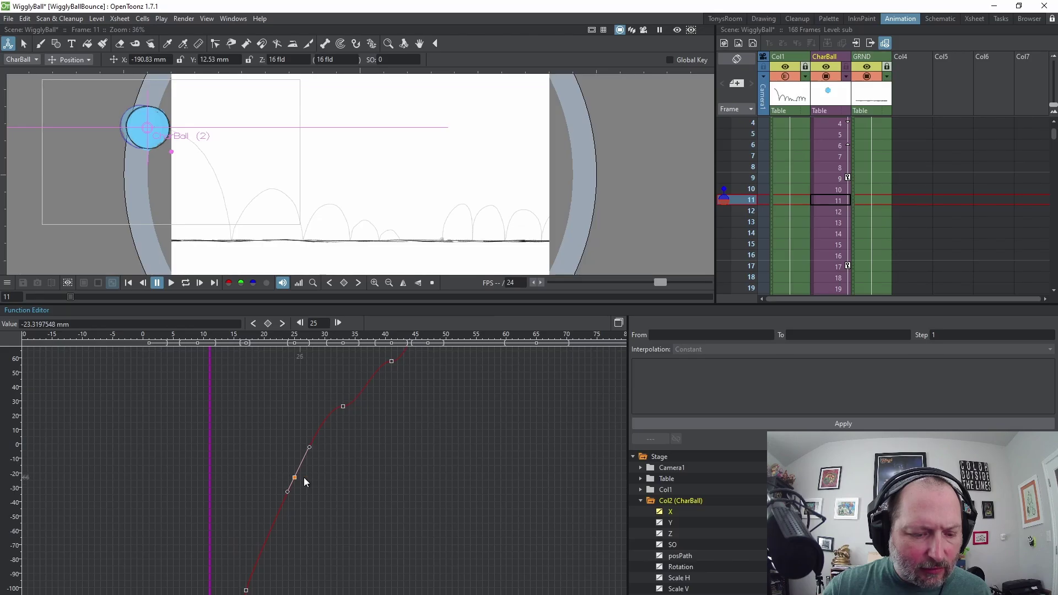
# - Tilt the handles of the X keyframes at frames 33, 41 and 47 upward to follow the slope of the curve
pyautogui.moveTo(380, 476); pyautogui.dragTo(372, 526)
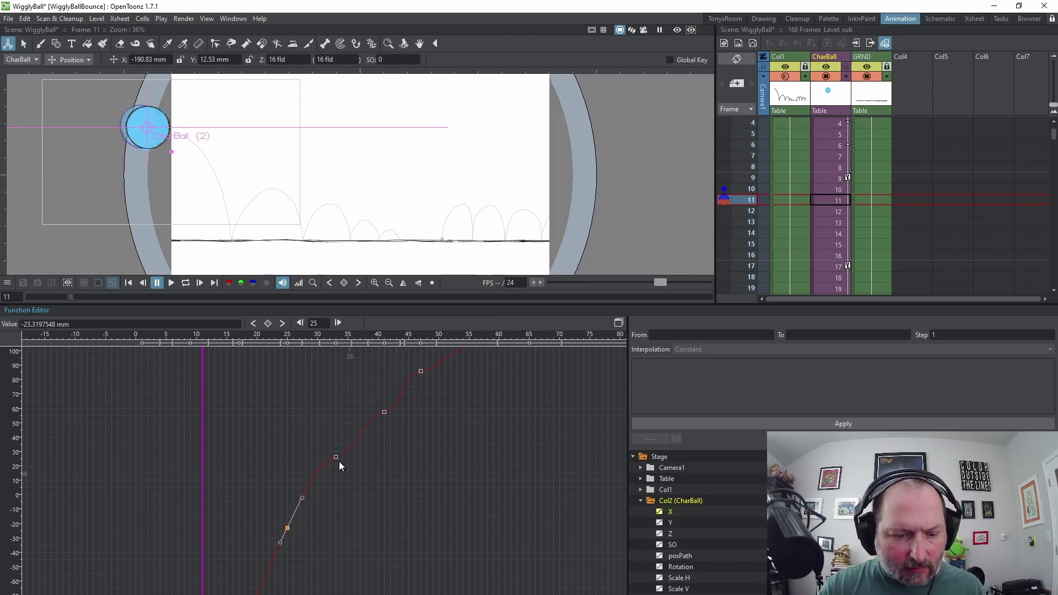
pyautogui.click(336, 457)
pyautogui.moveTo(353, 456); pyautogui.dragTo(353, 435)
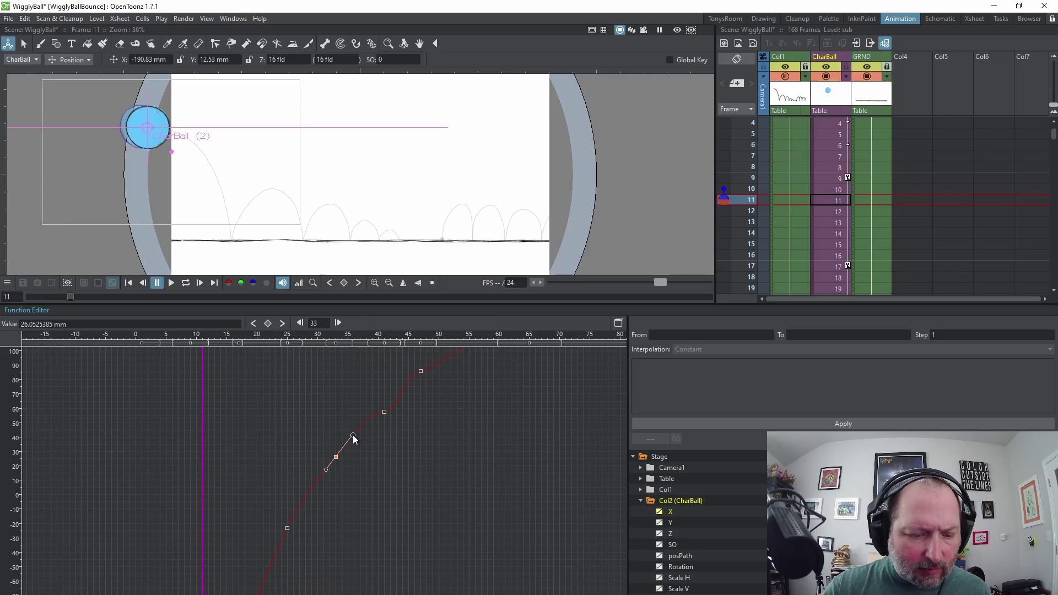
pyautogui.moveTo(204, 437); pyautogui.dragTo(385, 427)
pyautogui.click(384, 412)
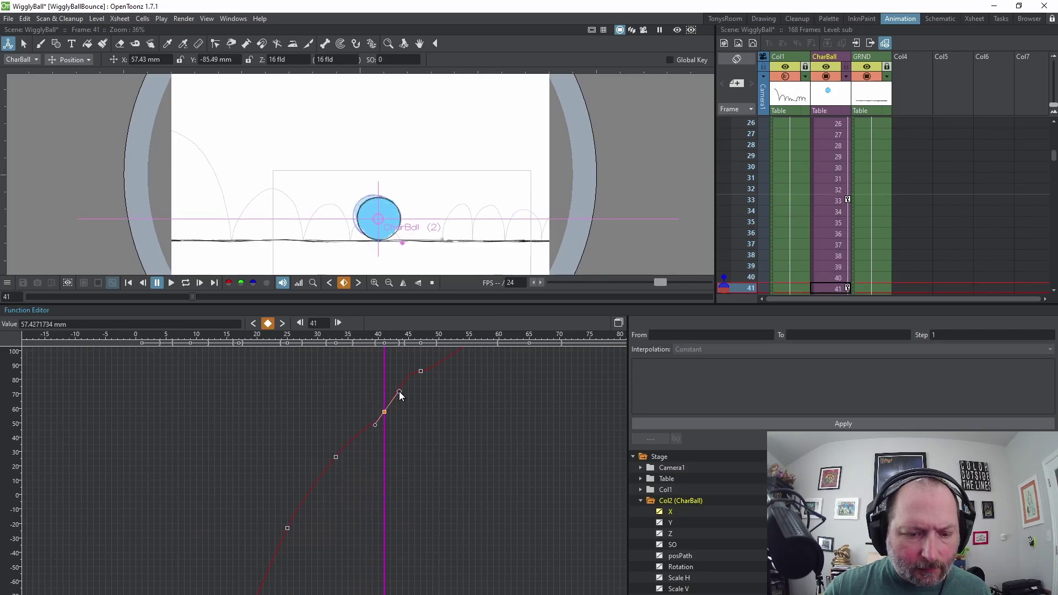
pyautogui.click(421, 371)
pyautogui.moveTo(436, 371); pyautogui.dragTo(438, 353)
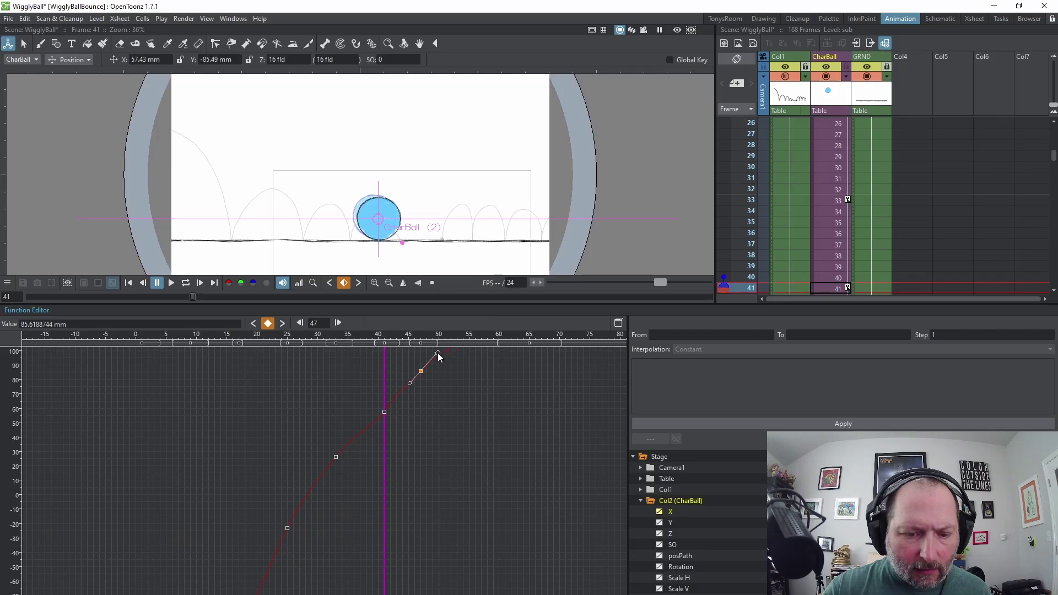
# - Lengthen the incoming handle of the frame 65 keyframe so the X motion eases gradually to a stop
pyautogui.moveTo(435, 439); pyautogui.dragTo(351, 509)
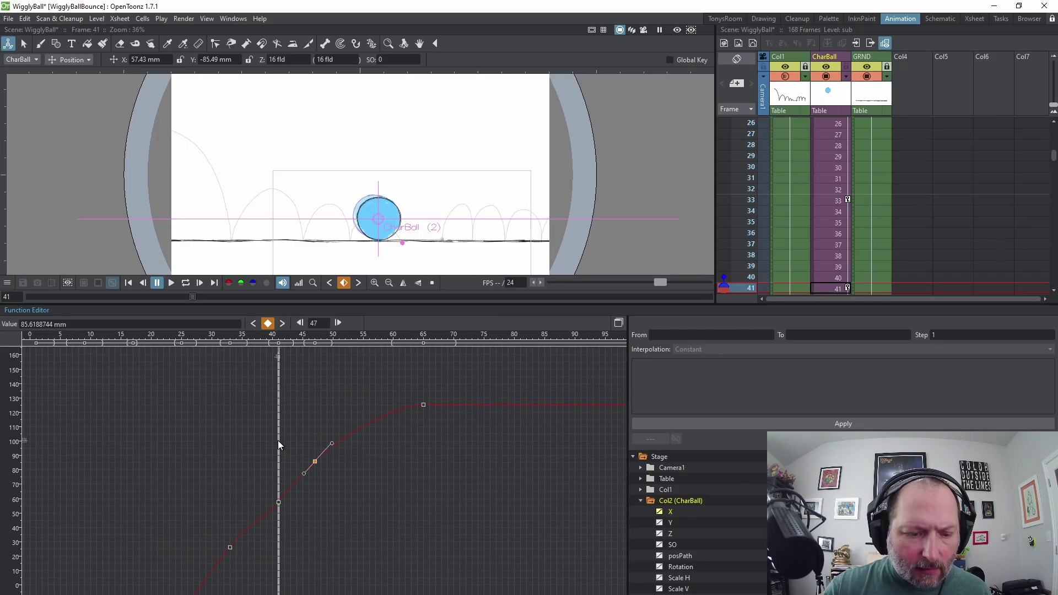
pyautogui.moveTo(278, 441); pyautogui.dragTo(356, 407)
pyautogui.click(424, 404)
pyautogui.moveTo(288, 501); pyautogui.dragTo(332, 445)
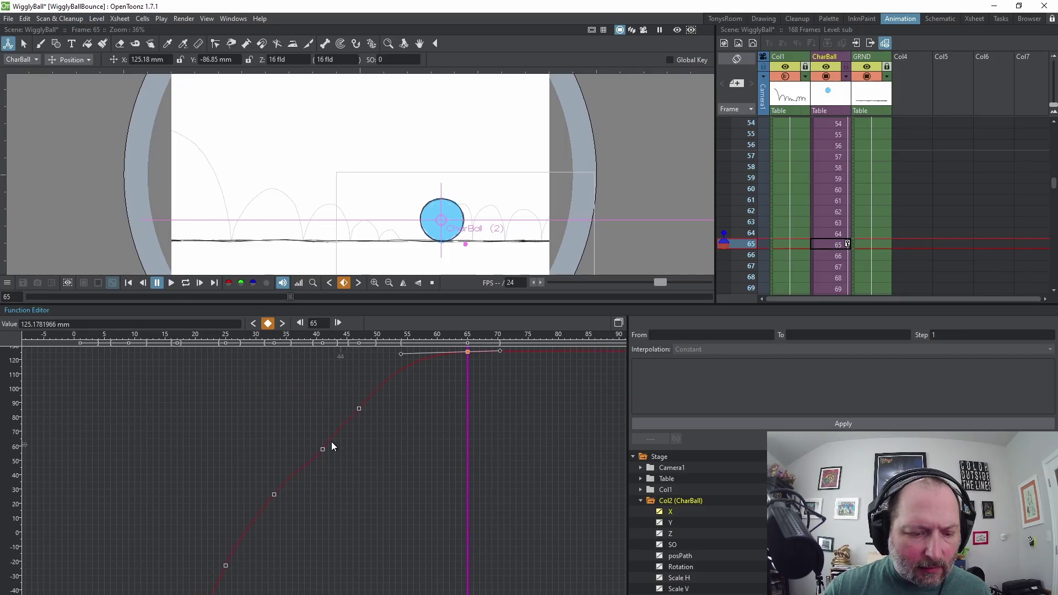
# - Delete the keyframes at frames 41 and 33 from CharBall's X curve
pyautogui.click(322, 449)
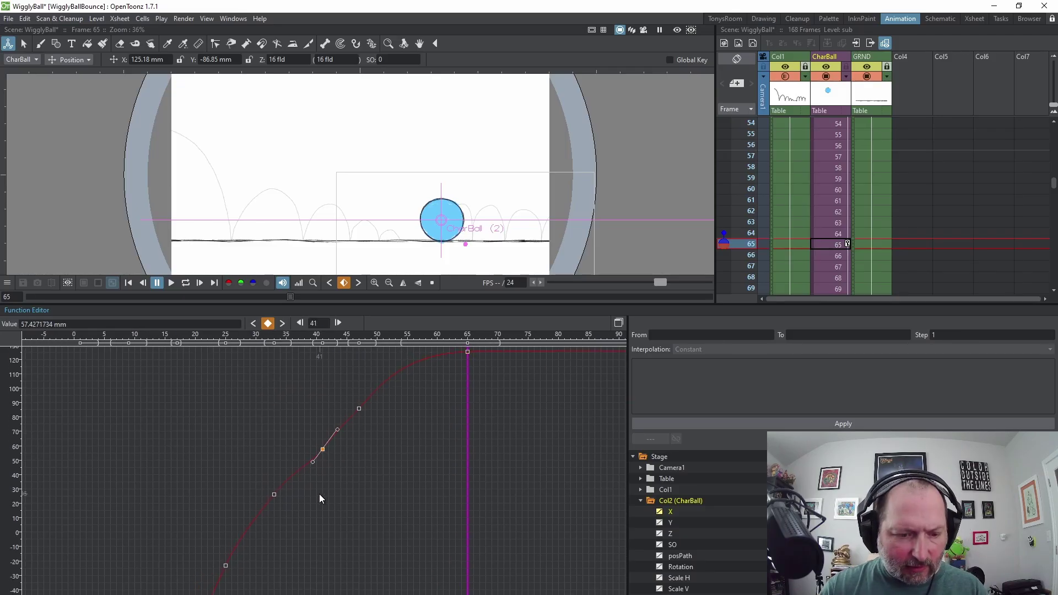
pyautogui.moveTo(319, 494); pyautogui.dragTo(359, 438)
pyautogui.click(311, 444)
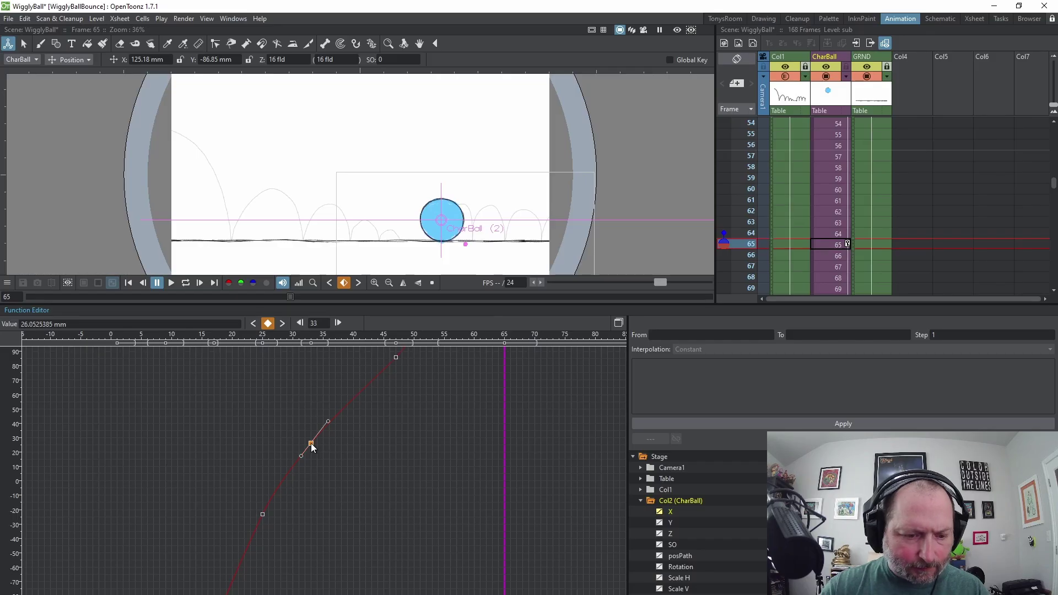
pyautogui.press('Delete')
# - Try deleting the X keyframes at frames 25 and 17, and compare the ball at frame 17 with the guide arcs
pyautogui.click(263, 515)
pyautogui.press('Delete')
pyautogui.moveTo(333, 527); pyautogui.dragTo(406, 434)
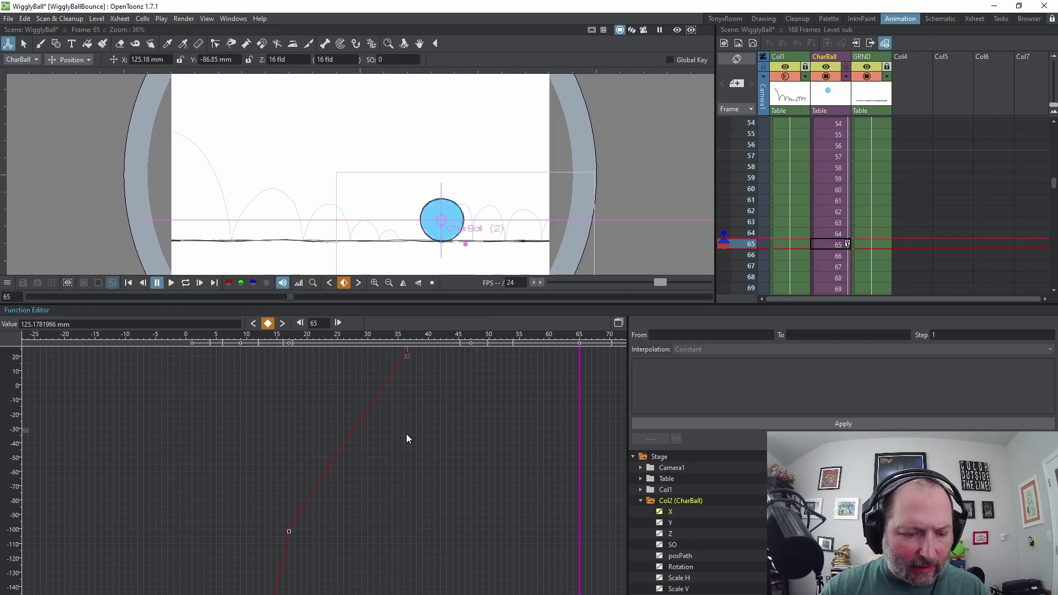
pyautogui.press('Delete')
pyautogui.moveTo(385, 537); pyautogui.dragTo(431, 450)
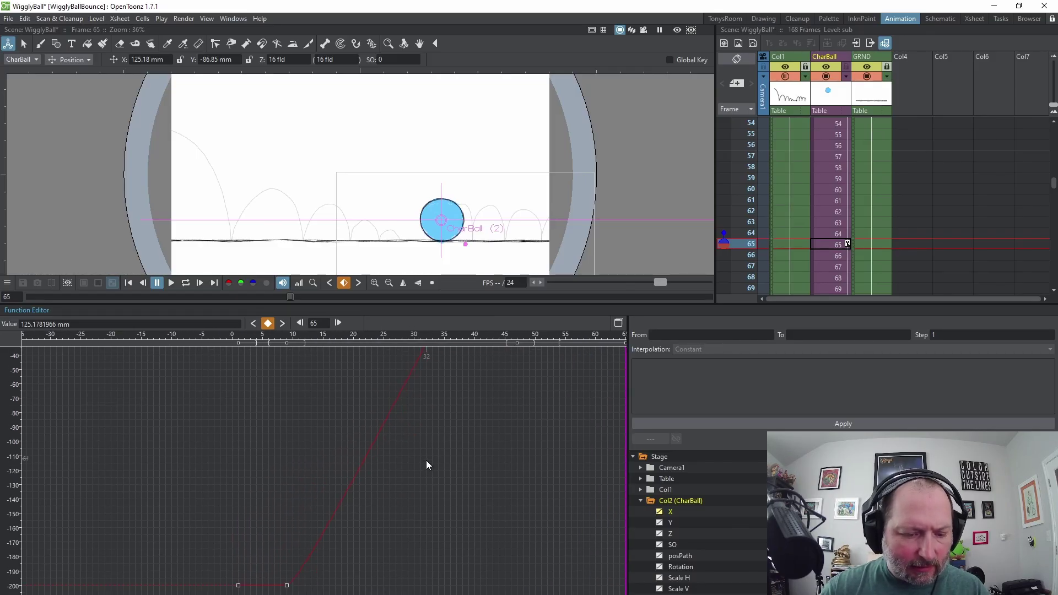
pyautogui.scroll(-2, 421, 470)
pyautogui.moveTo(415, 515); pyautogui.dragTo(388, 540)
pyautogui.moveTo(521, 519); pyautogui.dragTo(341, 539)
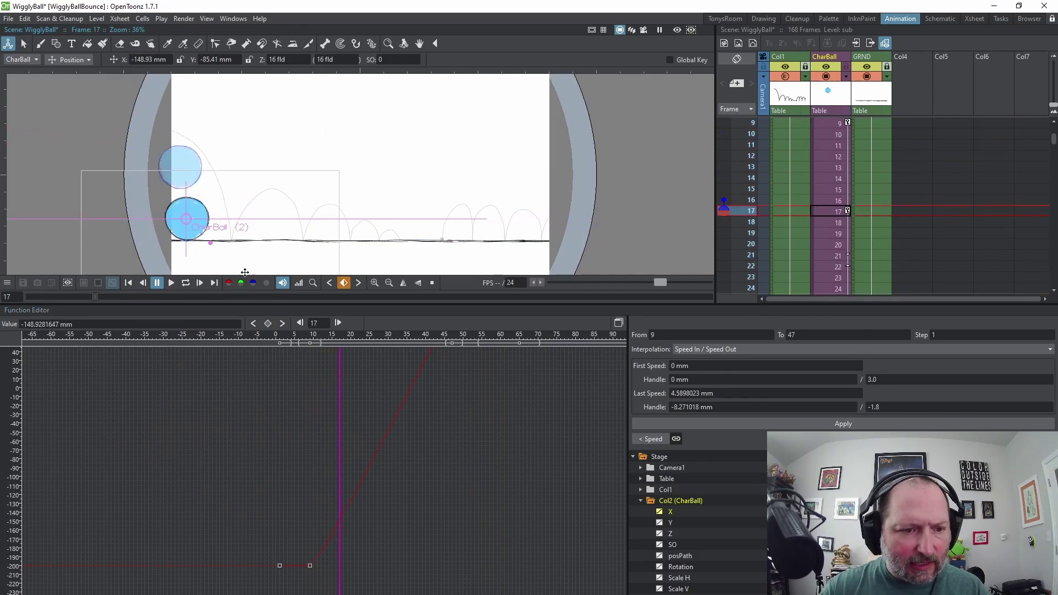
pyautogui.moveTo(186, 223); pyautogui.dragTo(231, 225)
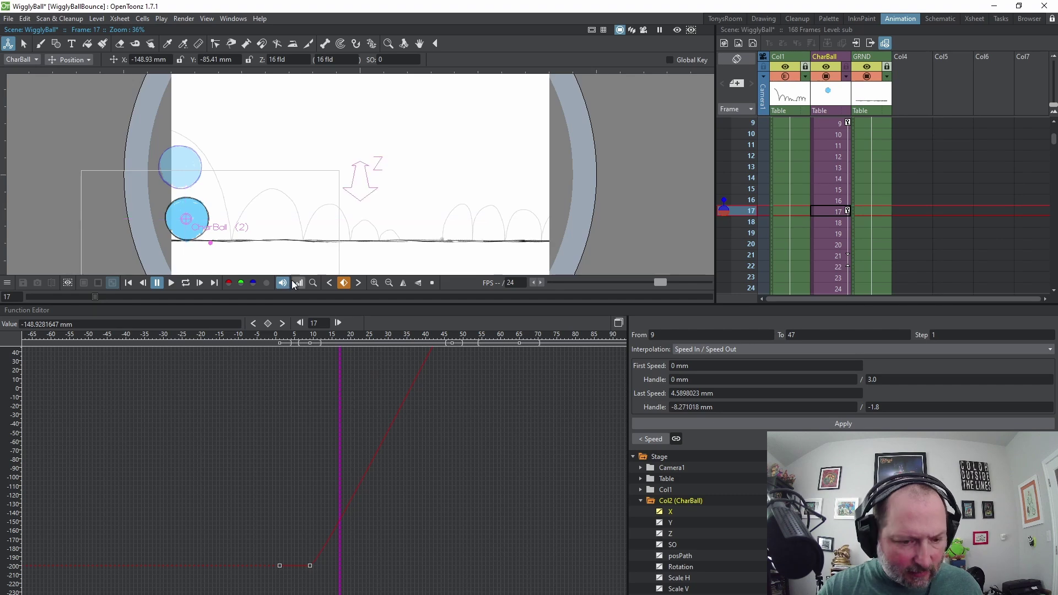
# - Restore the X keyframes at frames 17 and 25, and delete the one at frame 47
pyautogui.moveTo(389, 411); pyautogui.dragTo(341, 465)
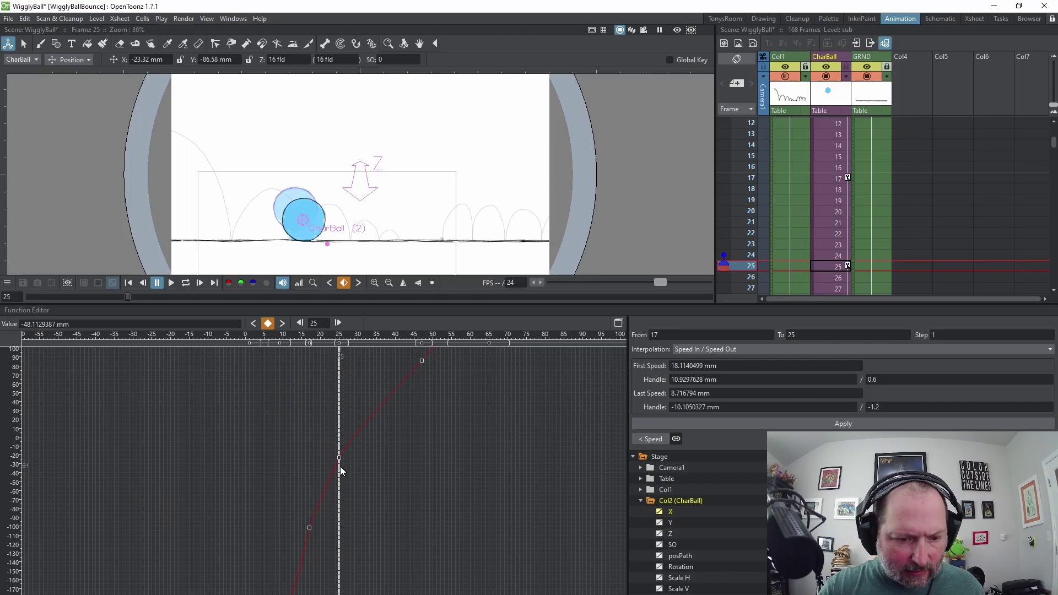
pyautogui.moveTo(340, 467); pyautogui.dragTo(376, 477)
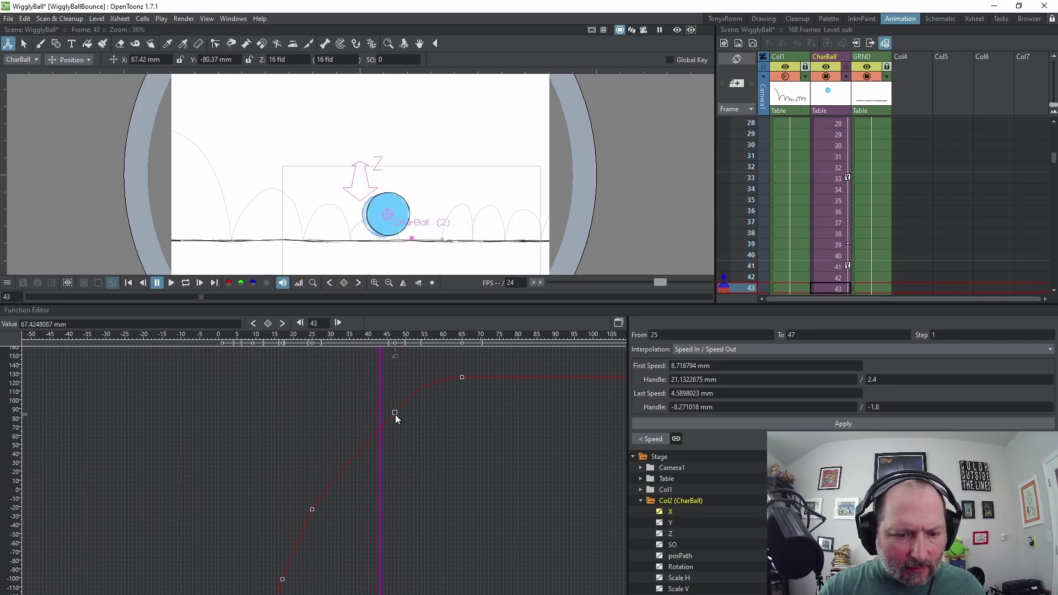
pyautogui.click(394, 413)
pyautogui.press('Delete')
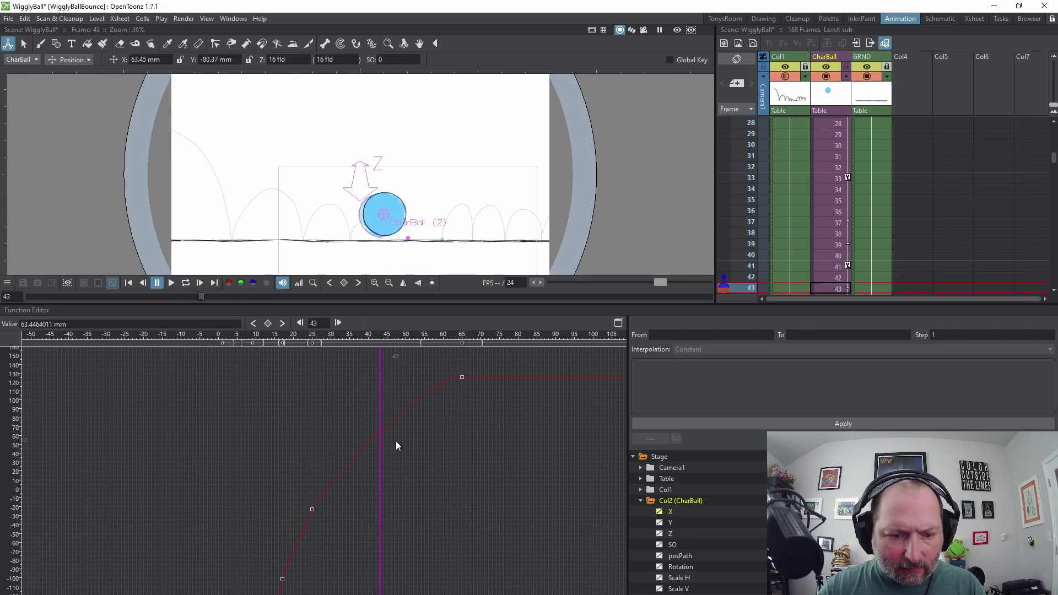
# - Inspect the X curve around the frame 25 keyframe and back toward its first keyframes
pyautogui.click(346, 460)
pyautogui.moveTo(335, 466); pyautogui.dragTo(241, 424)
pyautogui.click(312, 509)
pyautogui.moveTo(314, 550); pyautogui.dragTo(296, 389)
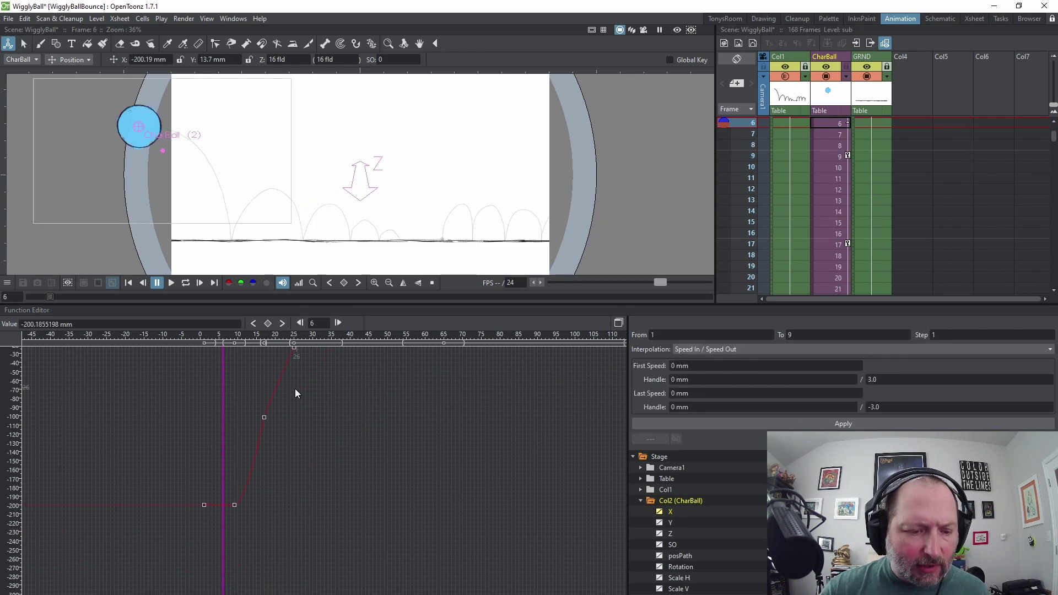
# - Show the whole X curve and play the animation in a loop to review the ball's travel
pyautogui.moveTo(224, 428); pyautogui.dragTo(156, 447)
pyautogui.scroll(-6, 343, 488)
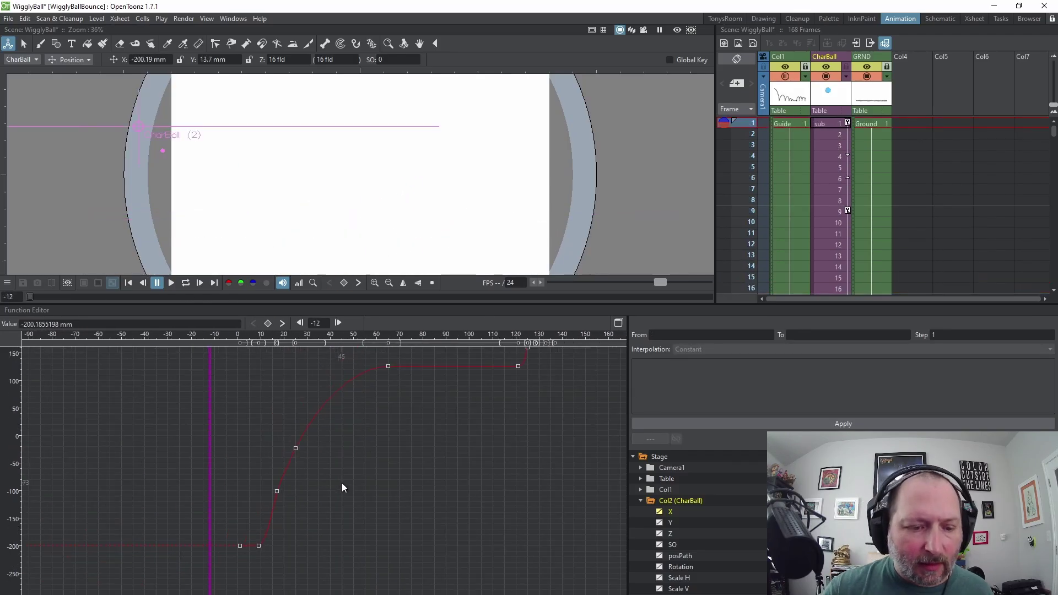
pyautogui.press('p')
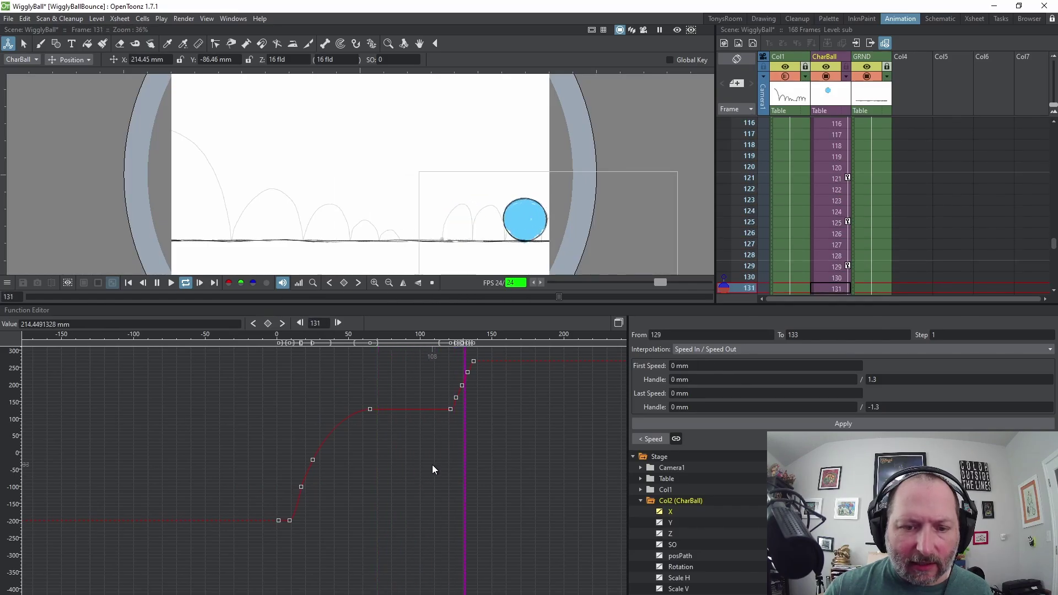
pyautogui.press('l')
# - Look over the X keyframes from frame 121 onward, and switch the curve display to CharBall's Y position
pyautogui.moveTo(489, 407); pyautogui.dragTo(434, 468)
pyautogui.scroll(5, 434, 472)
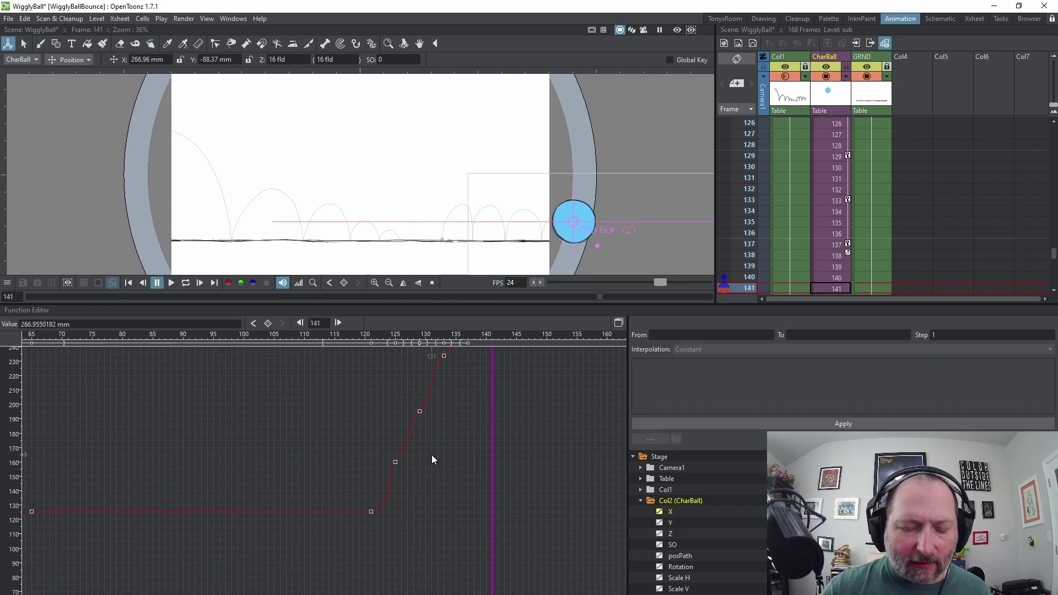
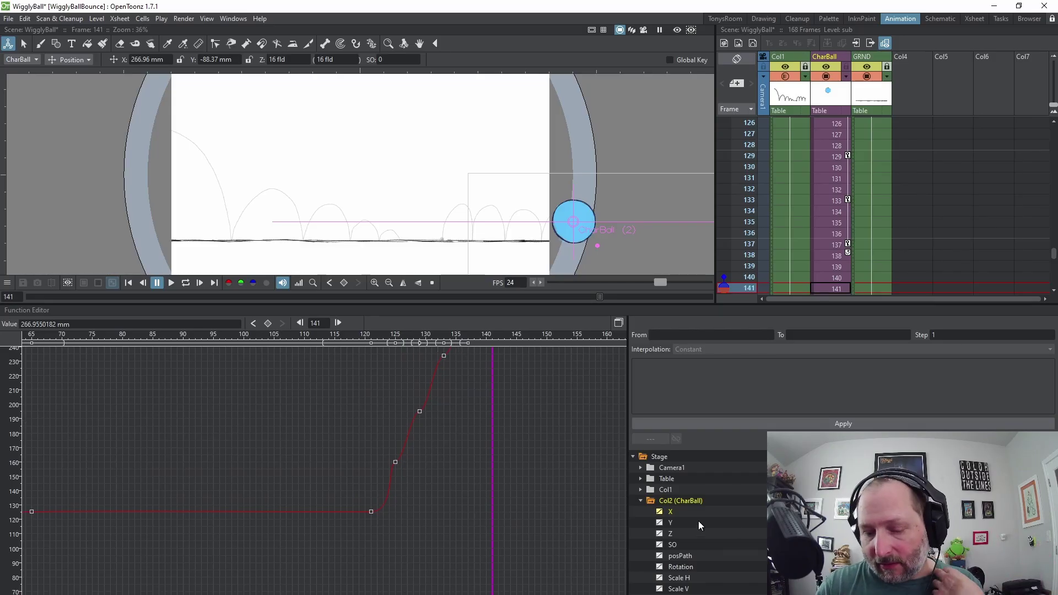
pyautogui.click(661, 514)
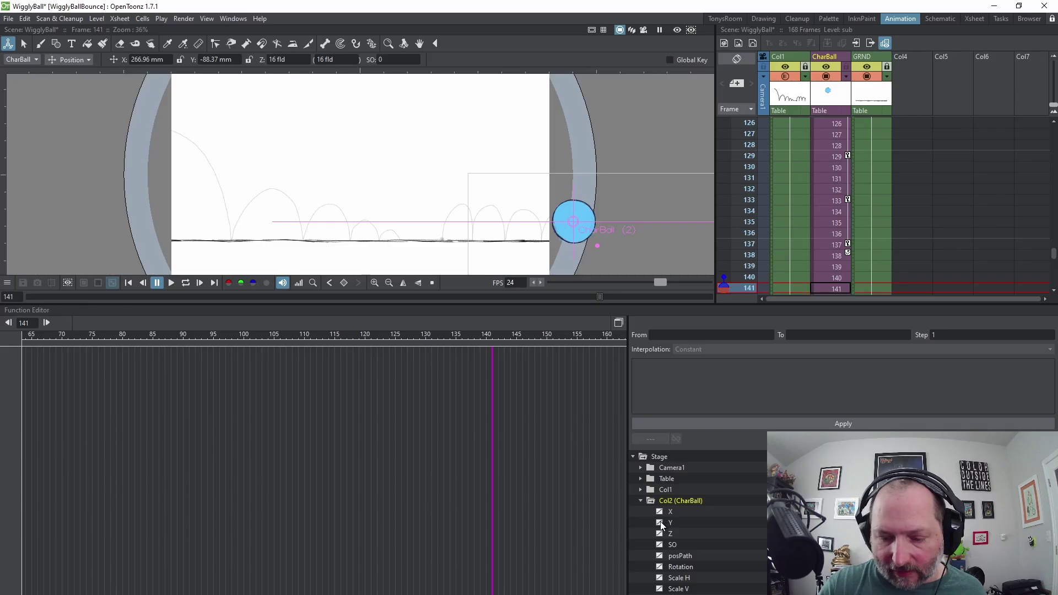
pyautogui.click(660, 523)
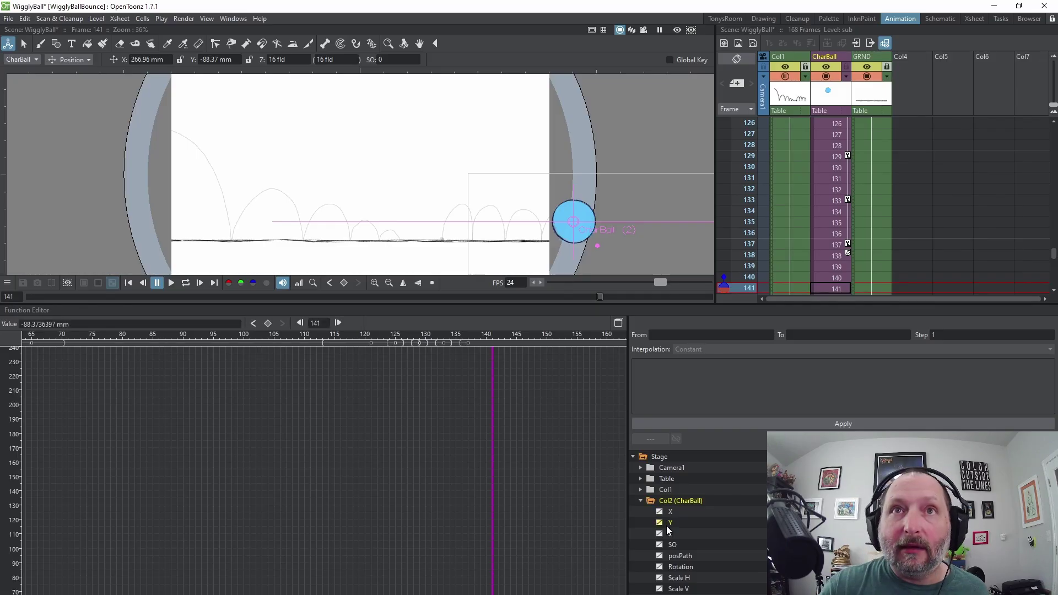
pyautogui.scroll(-5, 446, 486)
pyautogui.scroll(8, 449, 493)
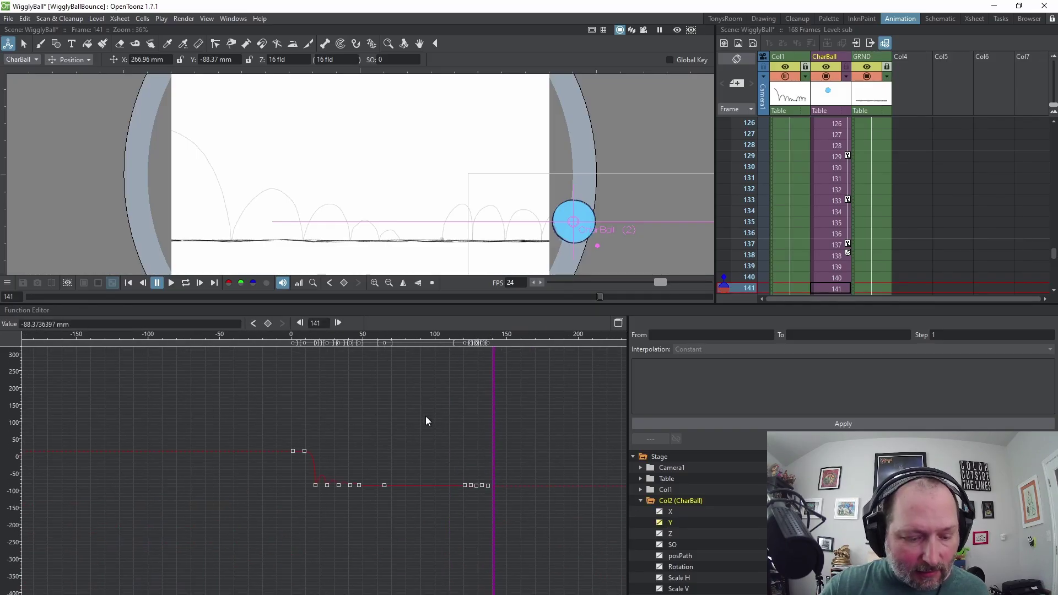
# - Unlink the curve handles of CharBall's Y keyframes at frames 121 and 125
pyautogui.moveTo(476, 470); pyautogui.dragTo(417, 478)
pyautogui.moveTo(555, 485); pyautogui.dragTo(454, 471)
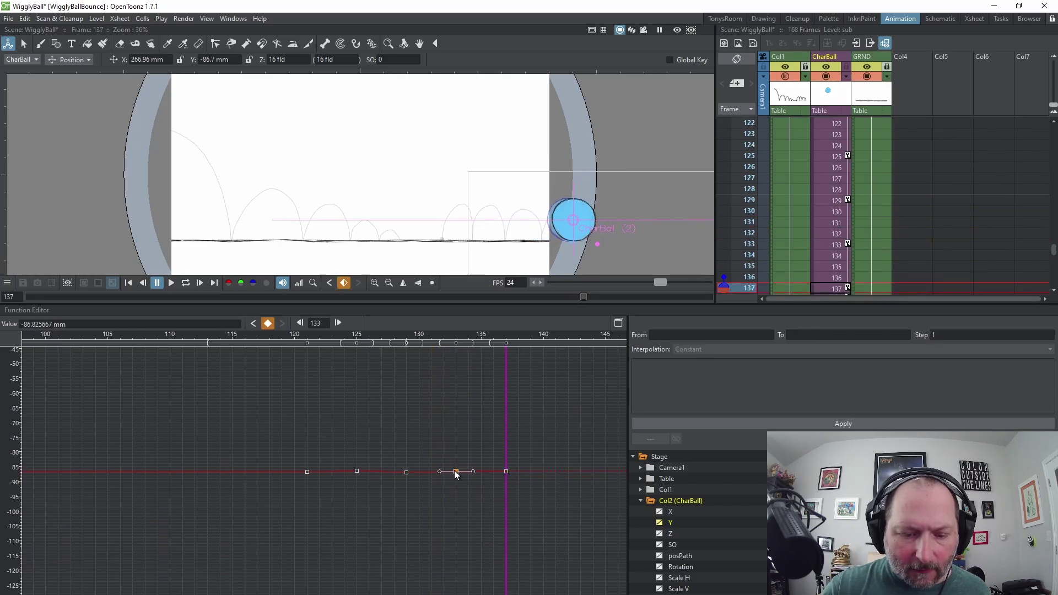
pyautogui.click(505, 471)
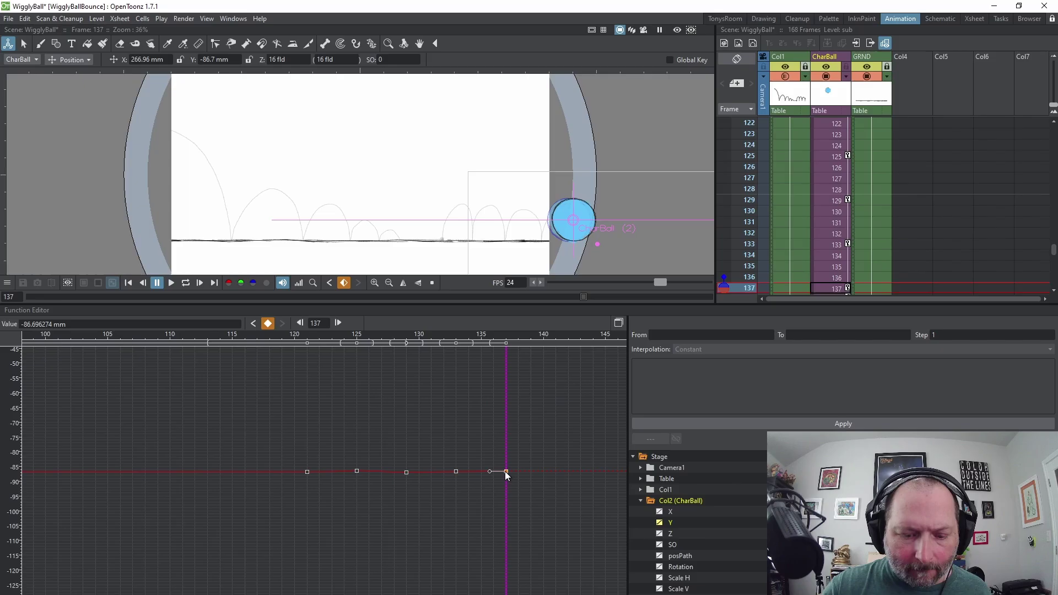
pyautogui.click(308, 472)
pyautogui.rightClick(308, 472)
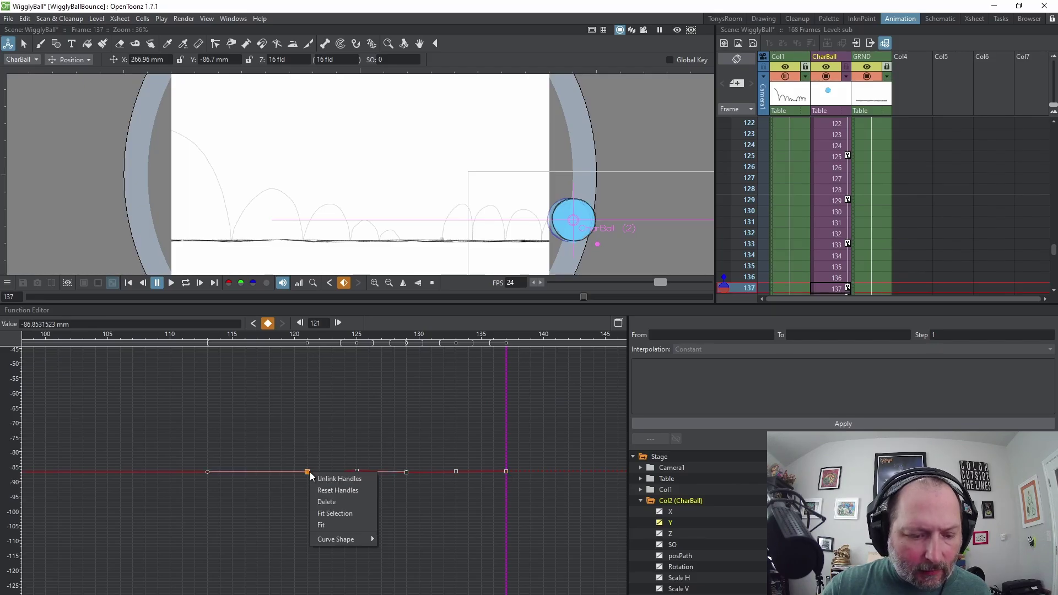
pyautogui.click(356, 477)
pyautogui.click(357, 472)
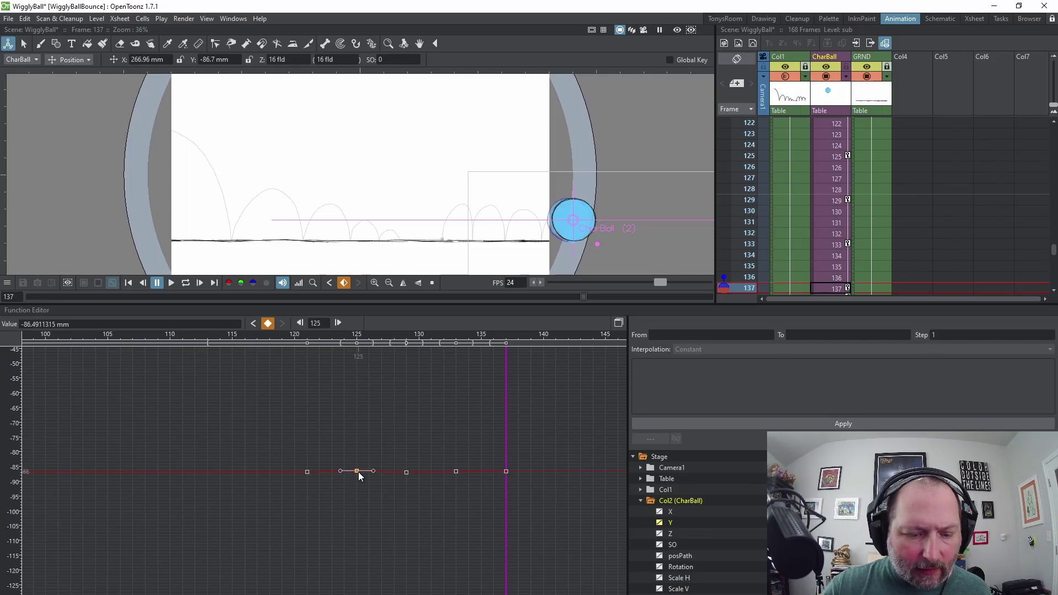
pyautogui.rightClick(358, 472)
pyautogui.click(387, 482)
# - Unlink the curve handles of the Y keyframes at frames 129 and 133, and check the last one at frame 137
pyautogui.click(407, 472)
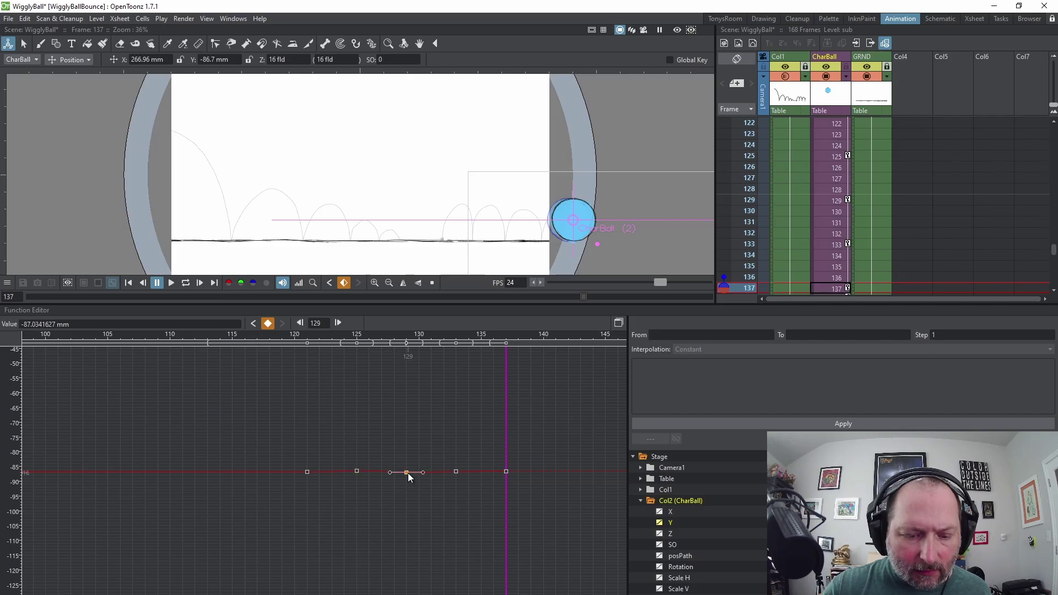
pyautogui.rightClick(408, 473)
pyautogui.click(452, 481)
pyautogui.click(457, 472)
pyautogui.rightClick(456, 472)
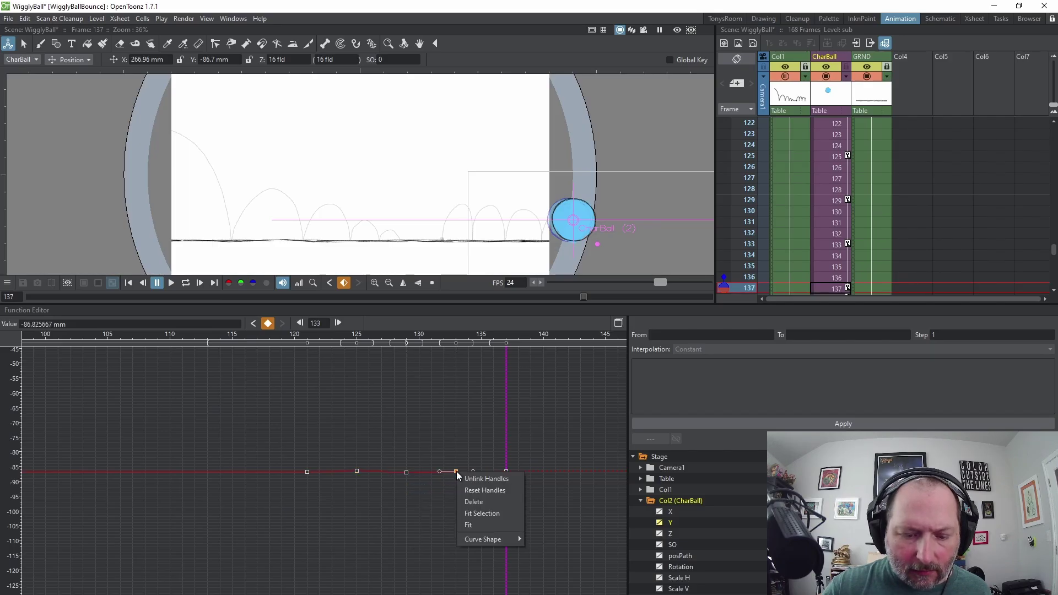
pyautogui.click(471, 479)
pyautogui.click(506, 472)
pyautogui.rightClick(508, 473)
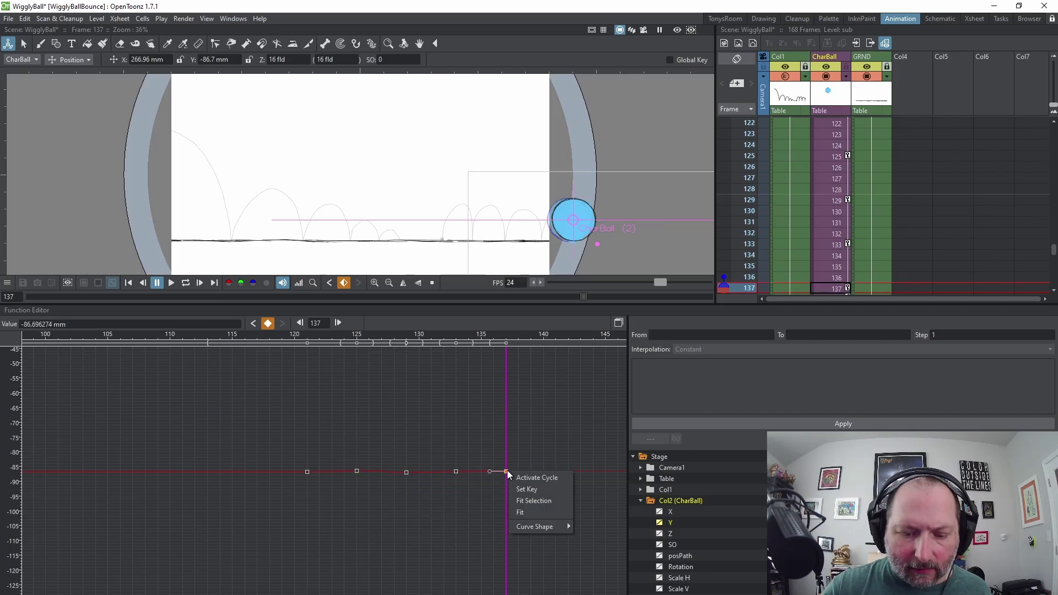
# - Shorten the incoming handle of the frame 121 Y keyframe and raise its outgoing handle to arc the curve toward frame 125
pyautogui.click(308, 472)
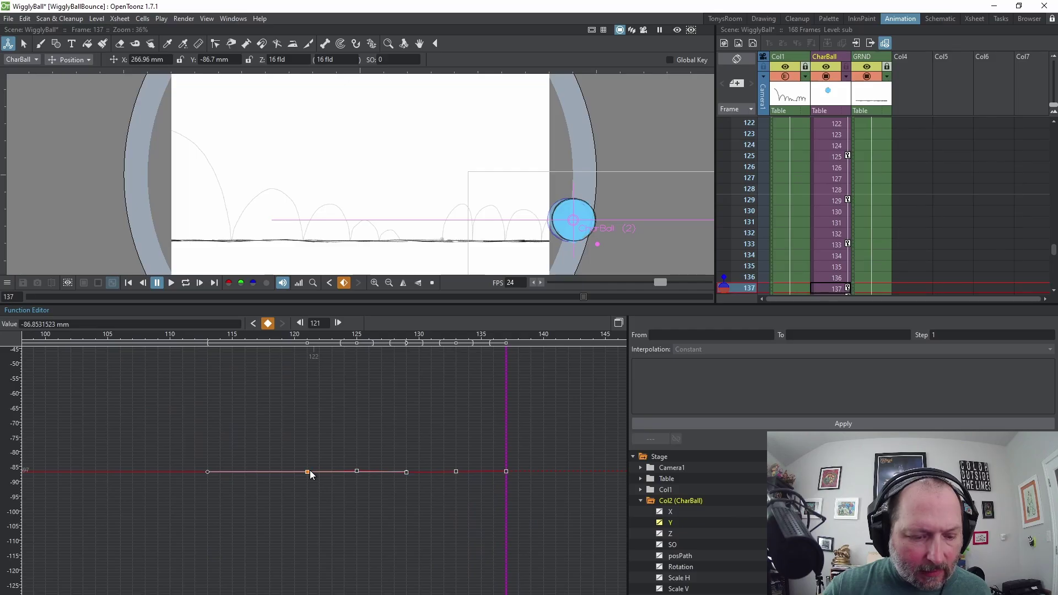
pyautogui.moveTo(205, 473); pyautogui.dragTo(215, 471)
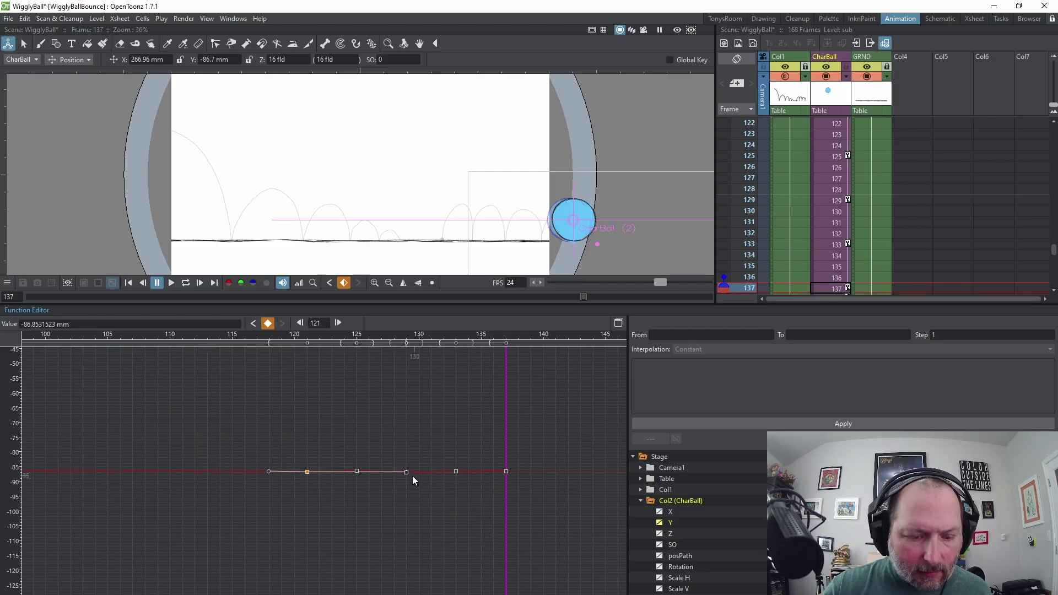
pyautogui.moveTo(407, 470); pyautogui.dragTo(352, 466)
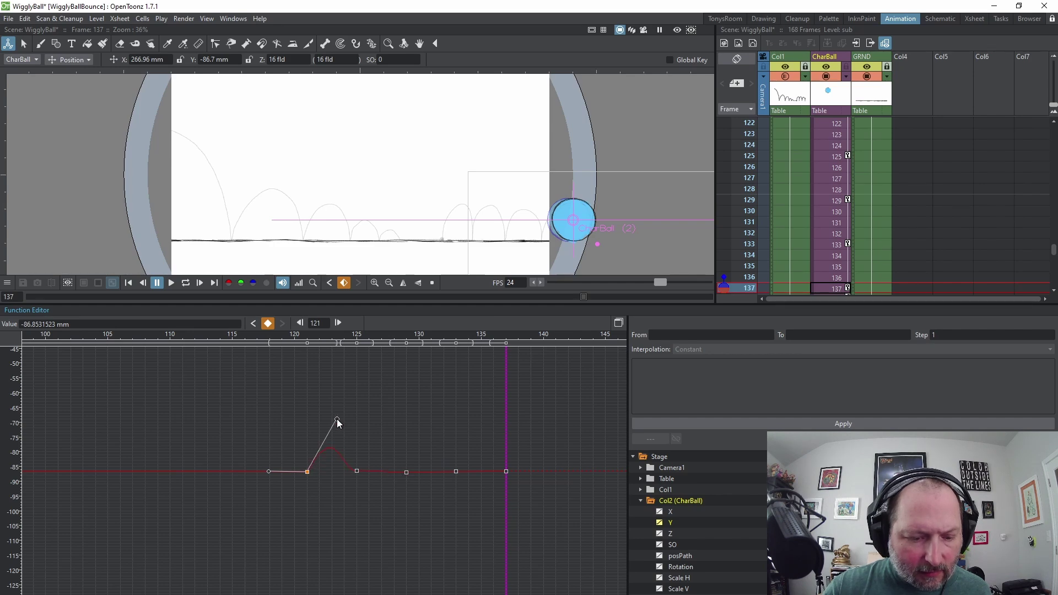
pyautogui.moveTo(337, 420); pyautogui.dragTo(337, 414)
pyautogui.moveTo(506, 433); pyautogui.dragTo(339, 469)
# - Raise the Y arc between frames 121 and 125 until it peaks at about -63 mm around frame 123
pyautogui.click(356, 472)
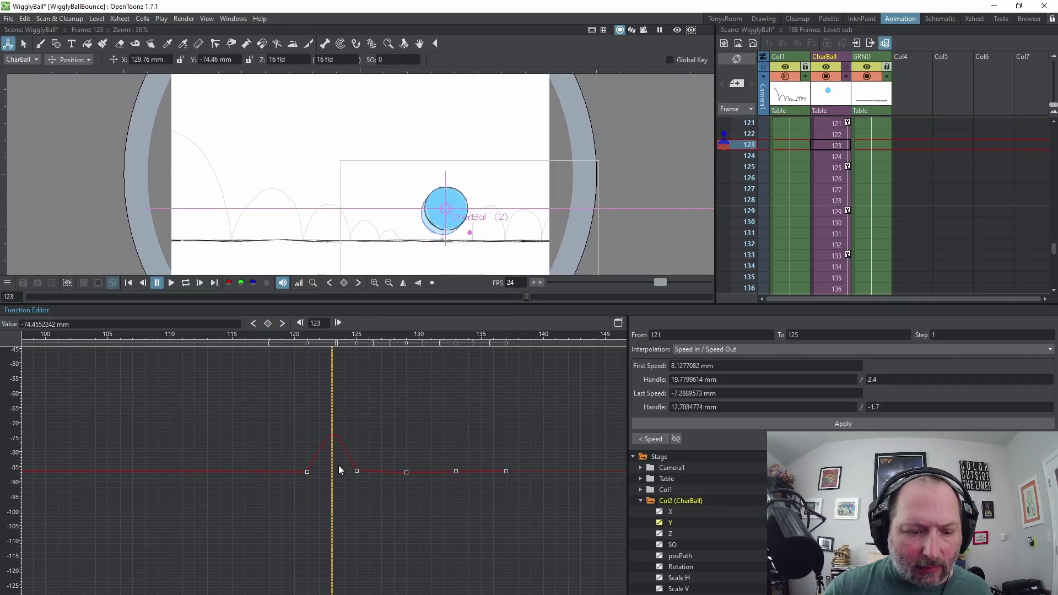
pyautogui.click(307, 472)
pyautogui.moveTo(338, 415); pyautogui.dragTo(344, 337)
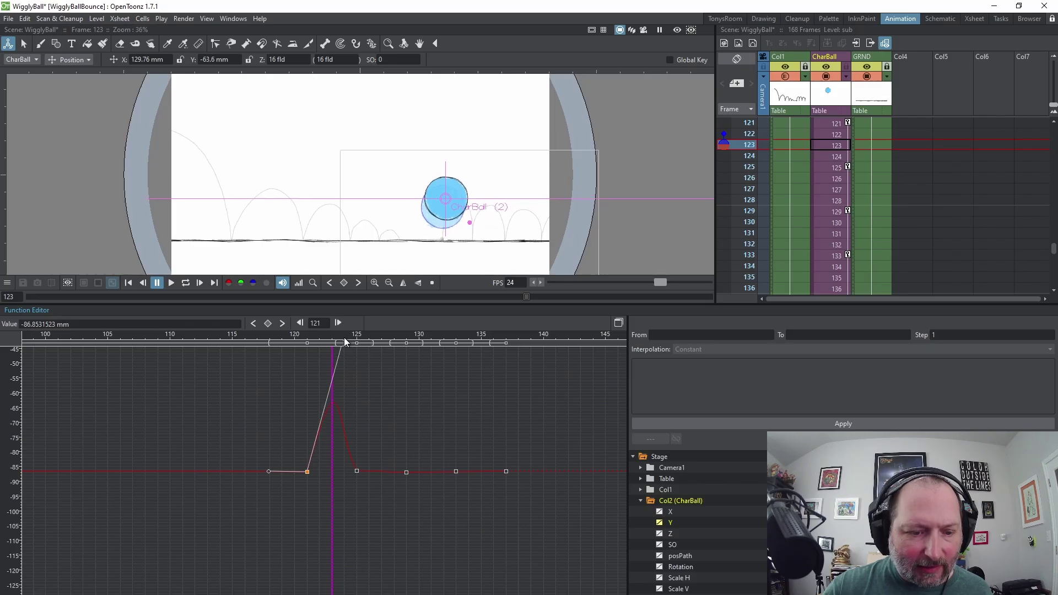
pyautogui.click(355, 472)
pyautogui.moveTo(340, 471)
pyautogui.mouseDown()
pyautogui.moveTo(345, 428)
pyautogui.moveTo(332, 481)
pyautogui.mouseUp()
pyautogui.click(308, 471)
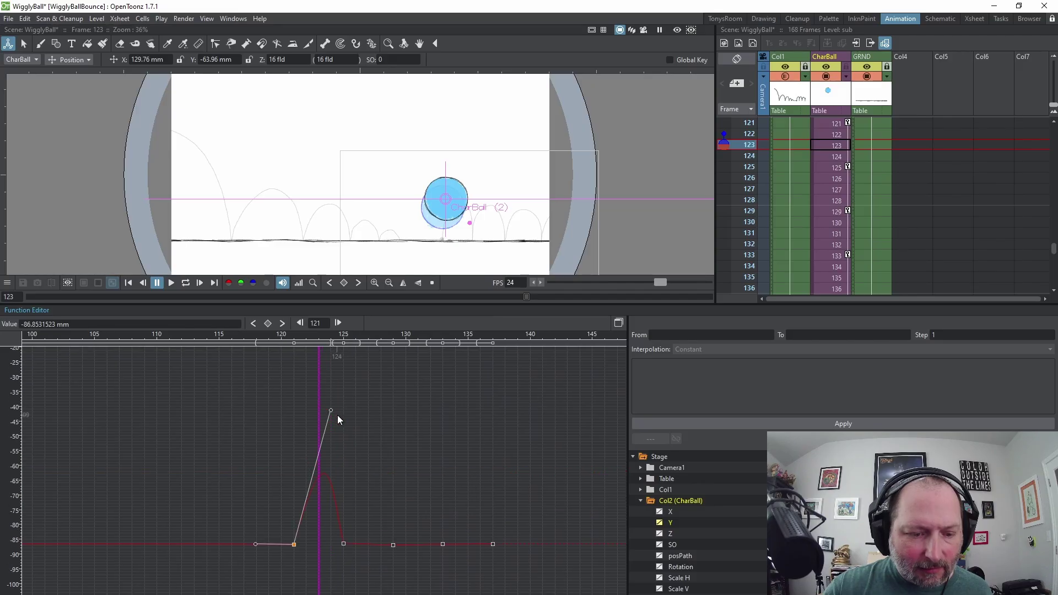
pyautogui.moveTo(330, 410); pyautogui.dragTo(325, 415)
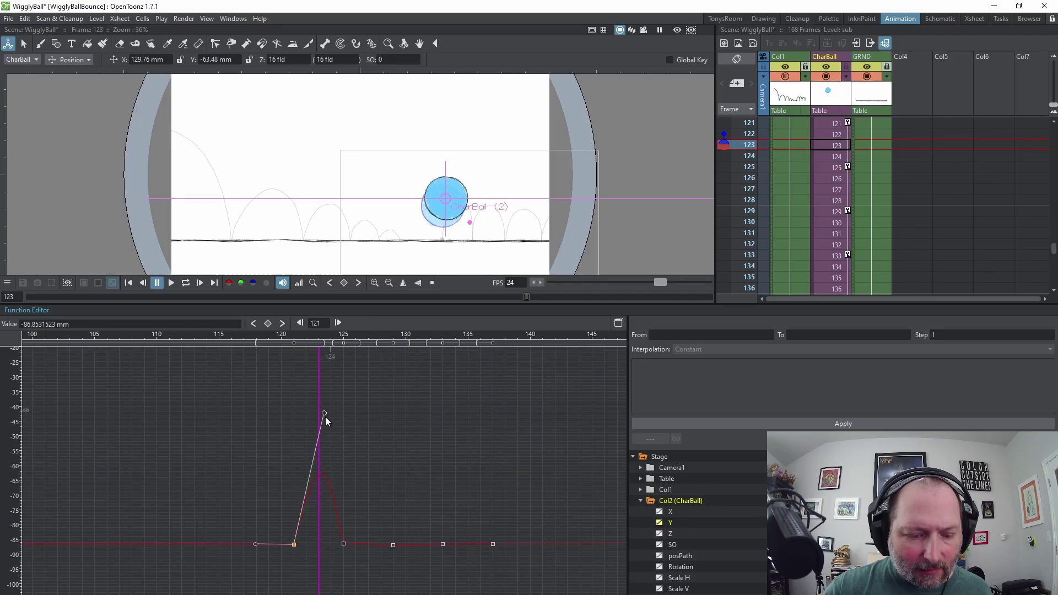
# - Shape the handles at frames 125 and 129 to form a second, matching Y arc peaking at about -63 mm
pyautogui.click(344, 544)
pyautogui.moveTo(319, 540); pyautogui.dragTo(355, 454)
pyautogui.click(344, 544)
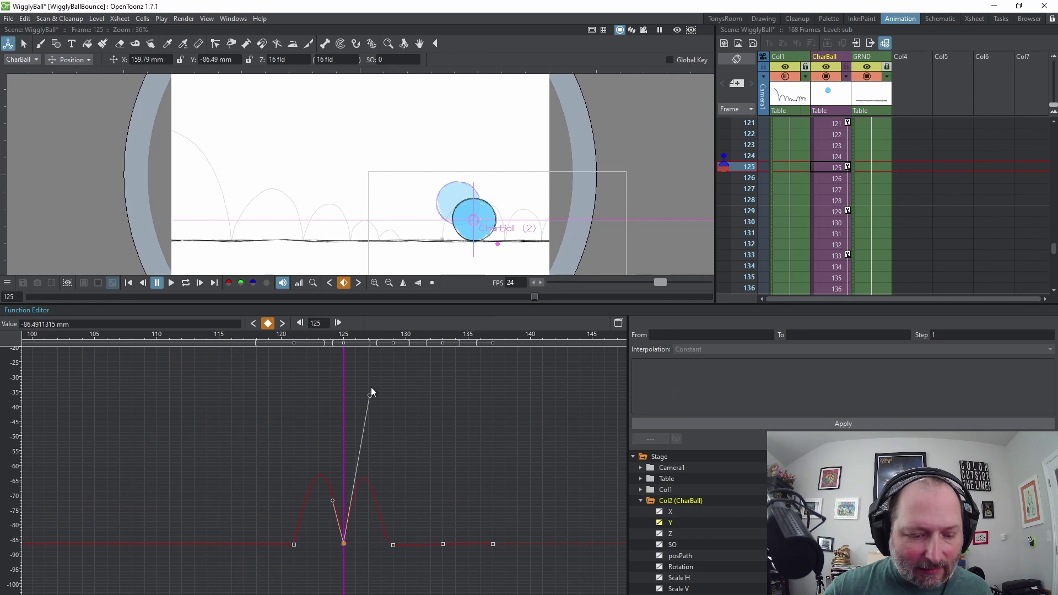
pyautogui.moveTo(372, 392); pyautogui.dragTo(362, 356)
pyautogui.click(393, 545)
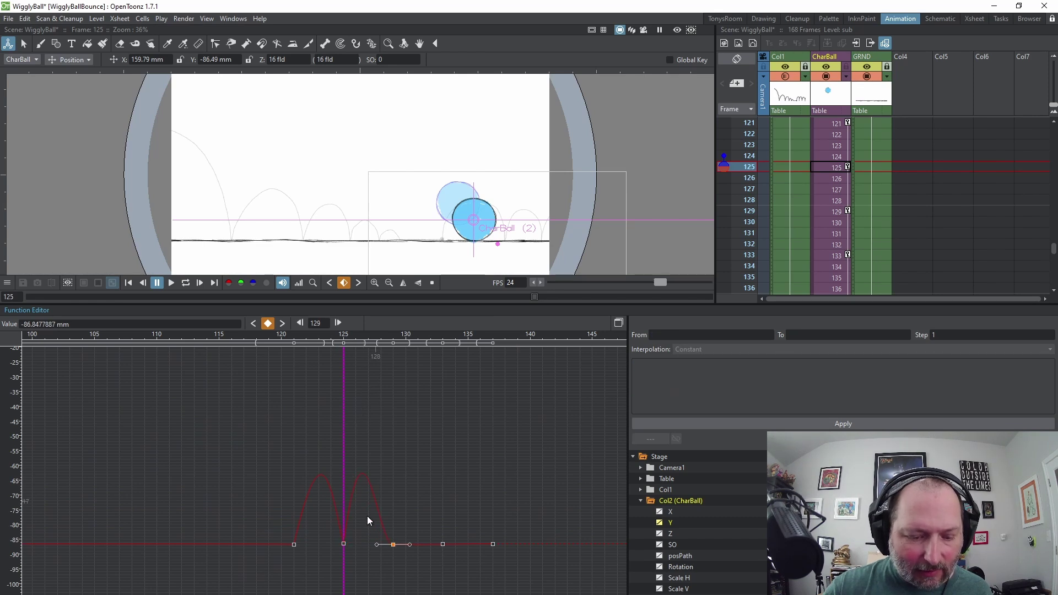
pyautogui.moveTo(377, 545); pyautogui.dragTo(381, 484)
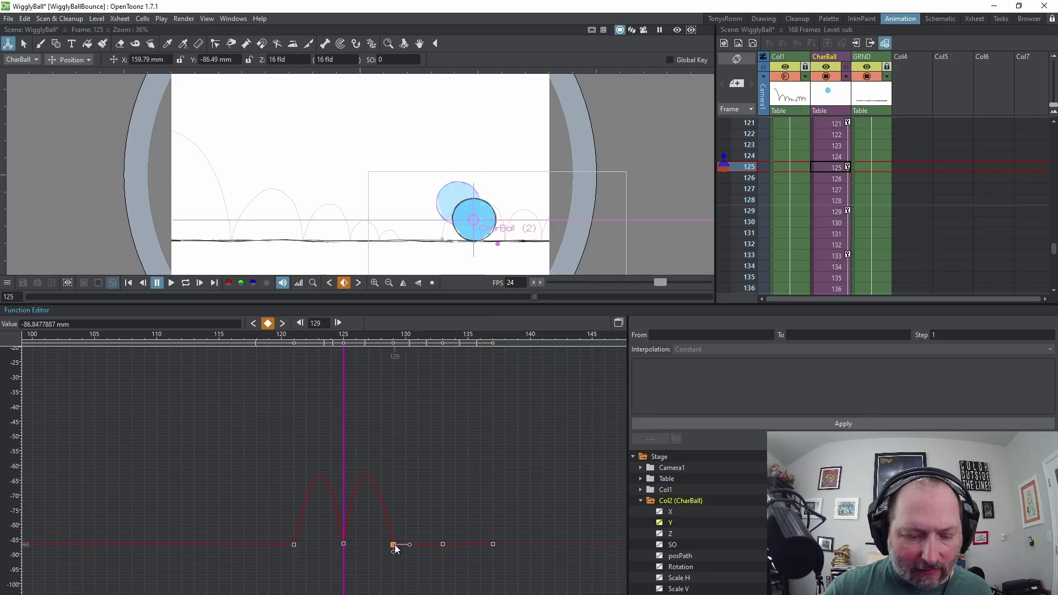
# - Shape the handles at frames 129 and 133 to form a third Y arc level with the previous two
pyautogui.moveTo(412, 545); pyautogui.dragTo(426, 393)
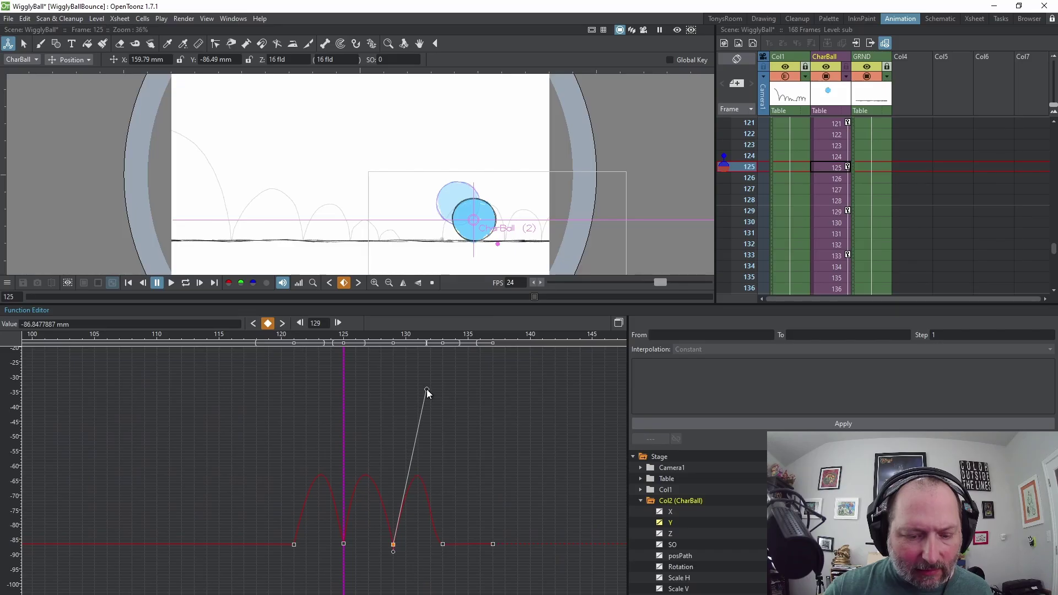
pyautogui.click(442, 544)
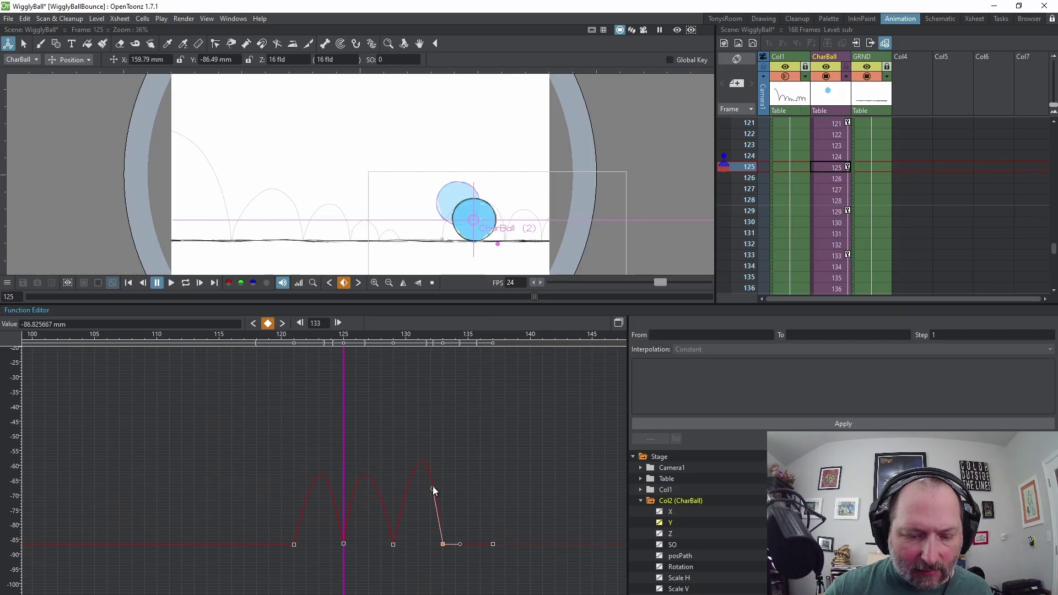
pyautogui.click(393, 544)
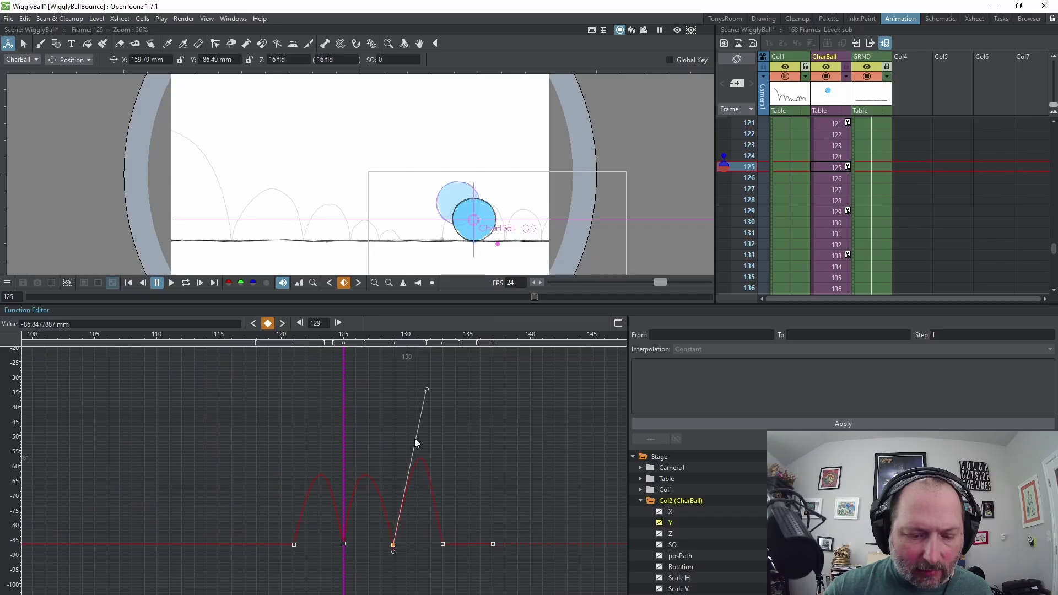
pyautogui.moveTo(428, 390); pyautogui.dragTo(413, 432)
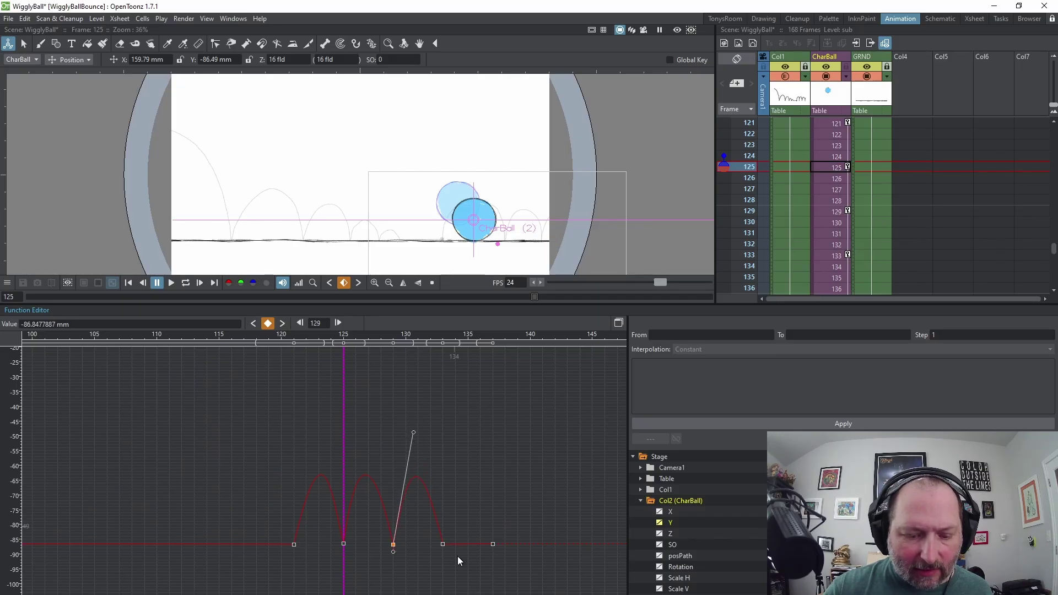
# - Shape the outgoing handle at frame 133 and the incoming one at frame 137 into a fourth Y arc of matching height
pyautogui.click(443, 545)
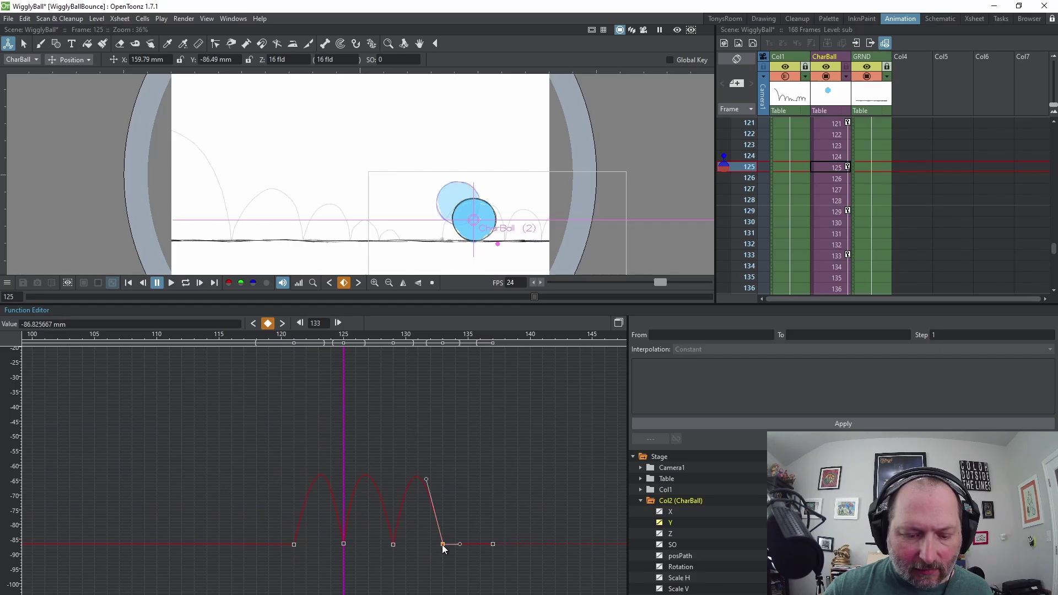
pyautogui.moveTo(462, 546); pyautogui.dragTo(465, 489)
pyautogui.click(493, 545)
pyautogui.moveTo(486, 545); pyautogui.dragTo(463, 432)
pyautogui.click(443, 545)
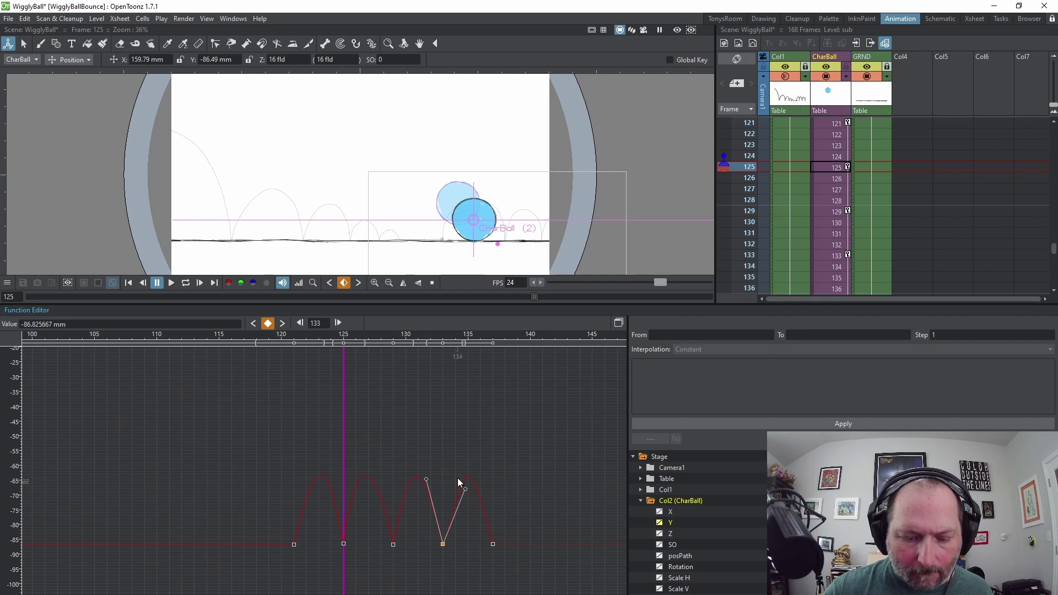
pyautogui.click(493, 545)
pyautogui.moveTo(462, 425)
pyautogui.mouseDown()
pyautogui.moveTo(469, 438)
pyautogui.moveTo(472, 425)
pyautogui.mouseUp()
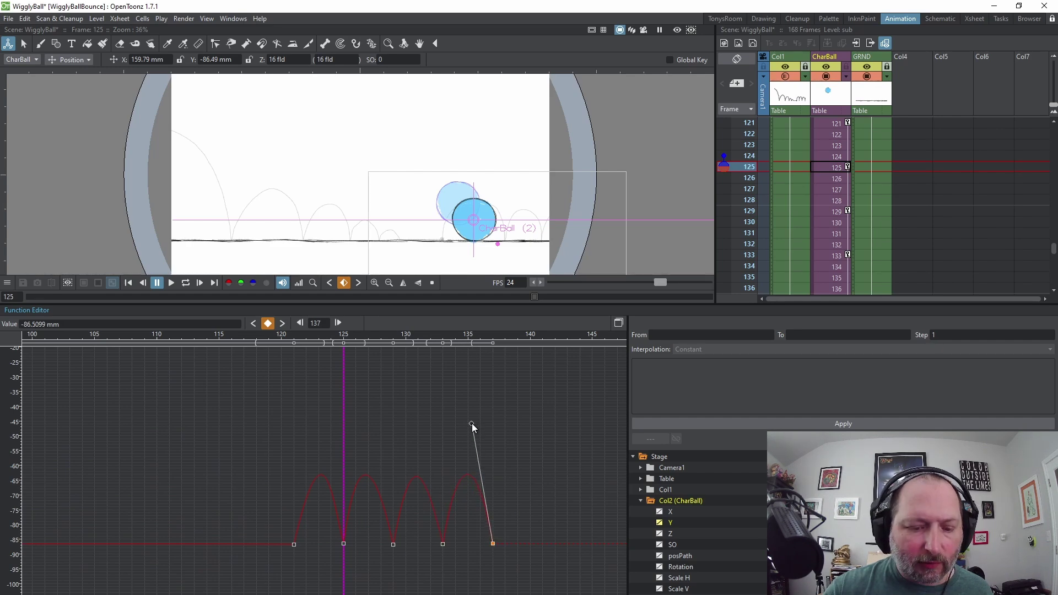
pyautogui.click(527, 428)
# - Enlarge the viewer area above the Function Editor and fit the whole camera frame in it
pyautogui.scroll(-1, 389, 182)
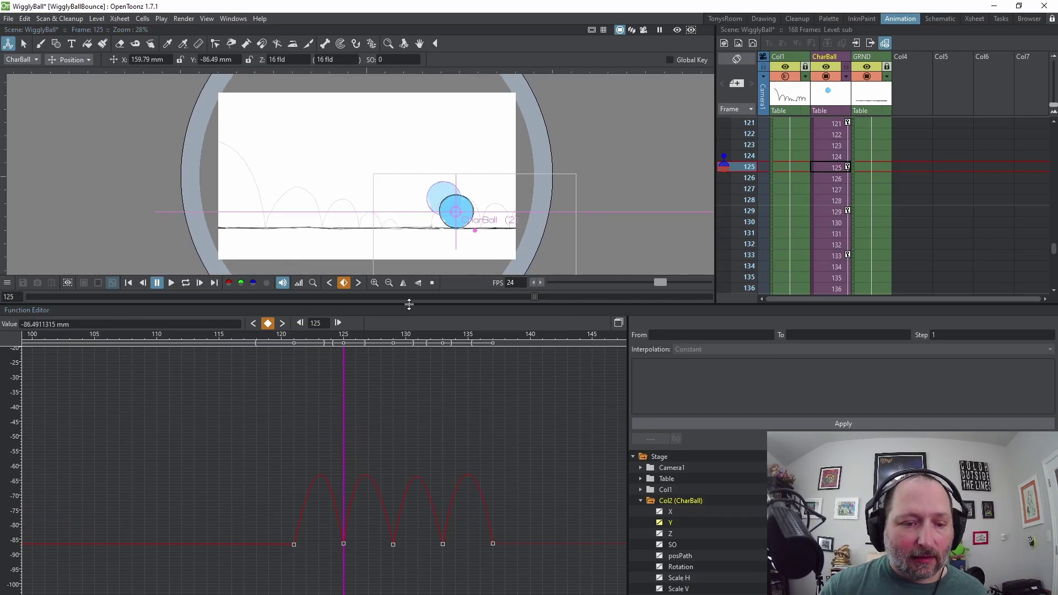
pyautogui.moveTo(411, 305); pyautogui.dragTo(418, 437)
pyautogui.scroll(3, 430, 306)
pyautogui.scroll(1, 431, 306)
pyautogui.moveTo(430, 306); pyautogui.dragTo(432, 337)
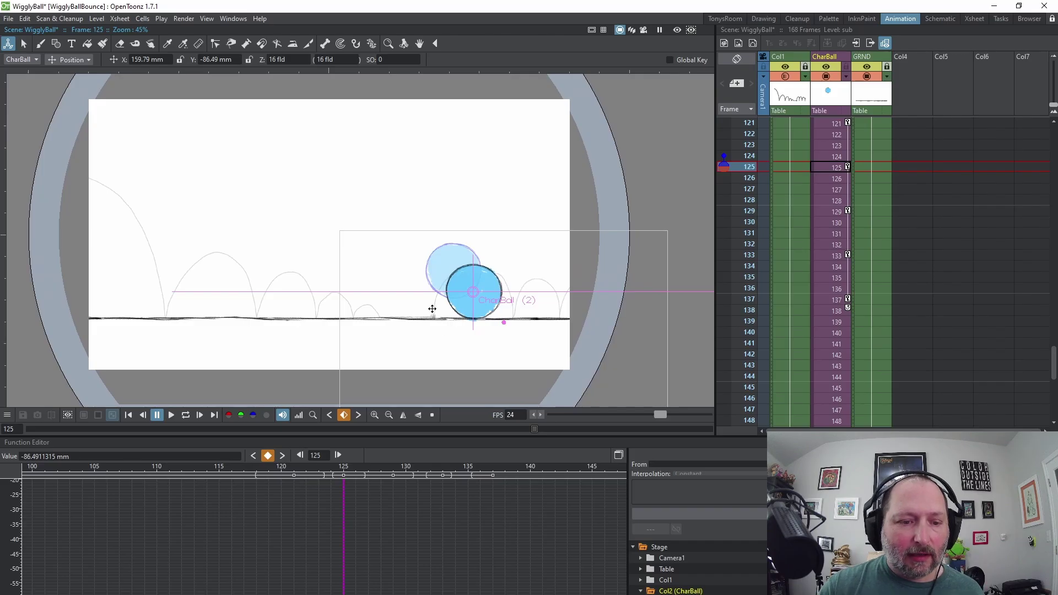
# - Play the animation in a loop to review the final bounces, and save the scene
pyautogui.press('l')
pyautogui.hotkey('ctrl', 's')
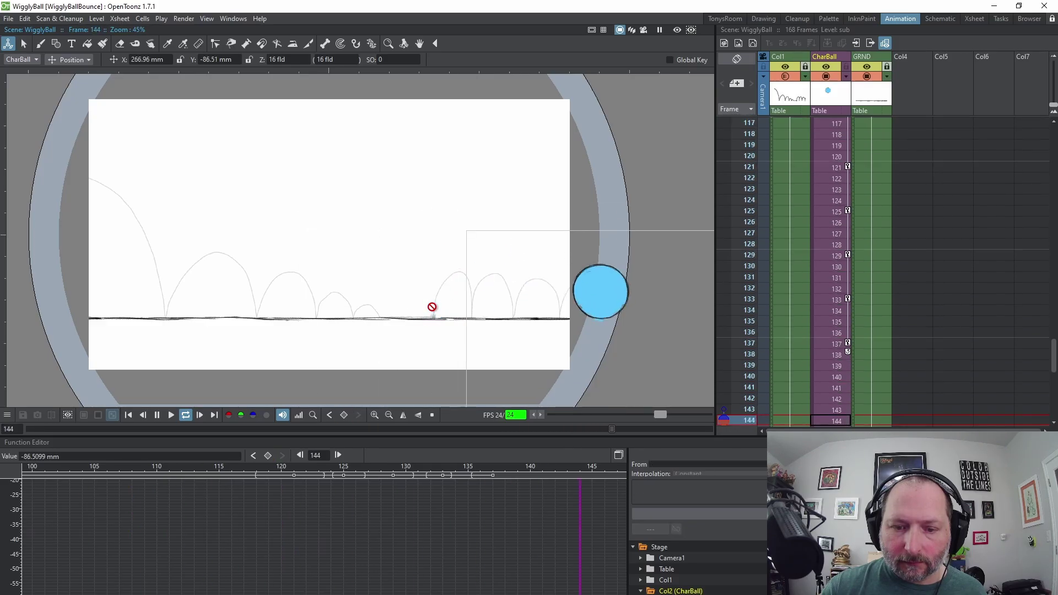
pyautogui.scroll(-3, 330, 242)
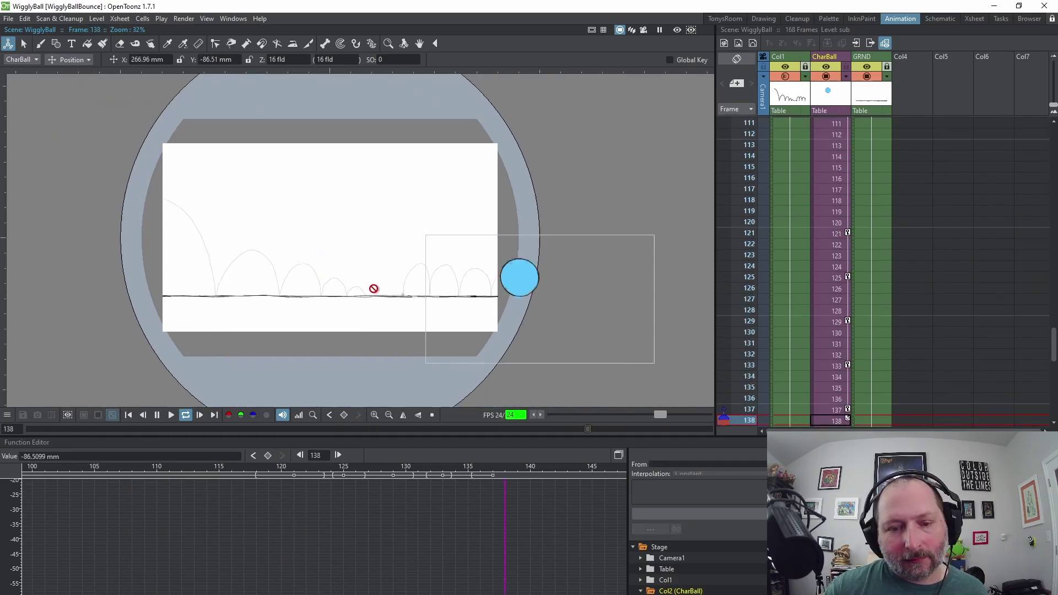
pyautogui.press('l')
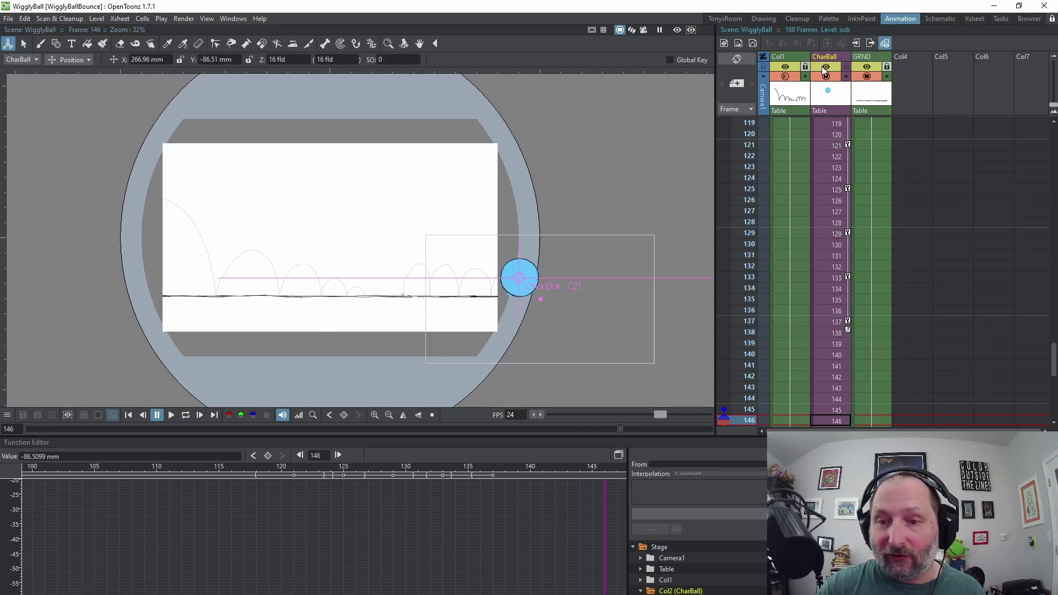
# - Switch to the TonysRoom workspace and set a CharBall keyframe at frame 15, just before the first ground contact, in Scale mode
pyautogui.click(728, 21)
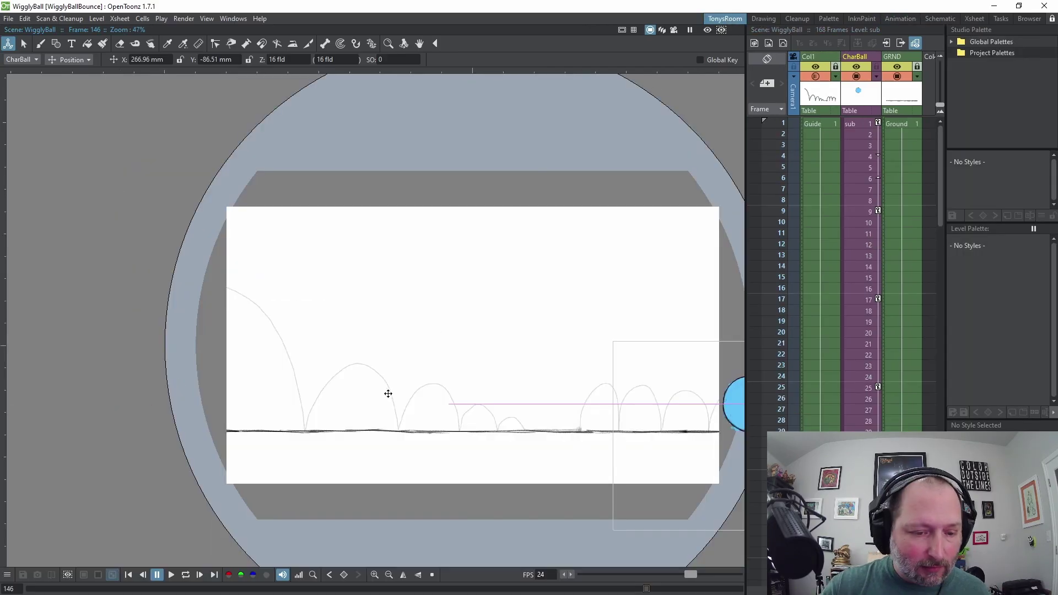
pyautogui.scroll(2, 387, 392)
pyautogui.moveTo(176, 588); pyautogui.dragTo(98, 590)
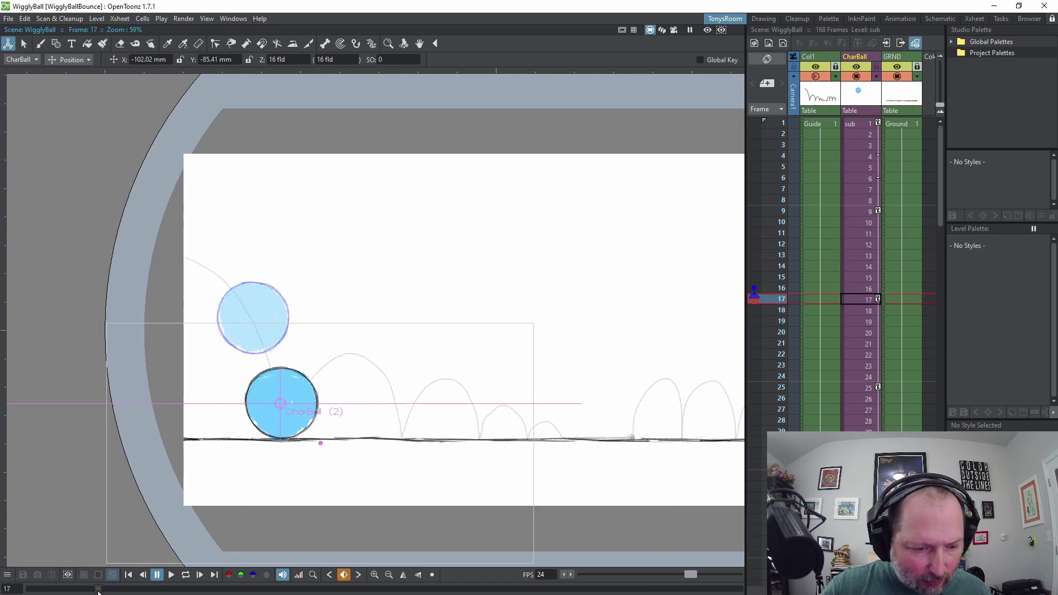
pyautogui.click(868, 300)
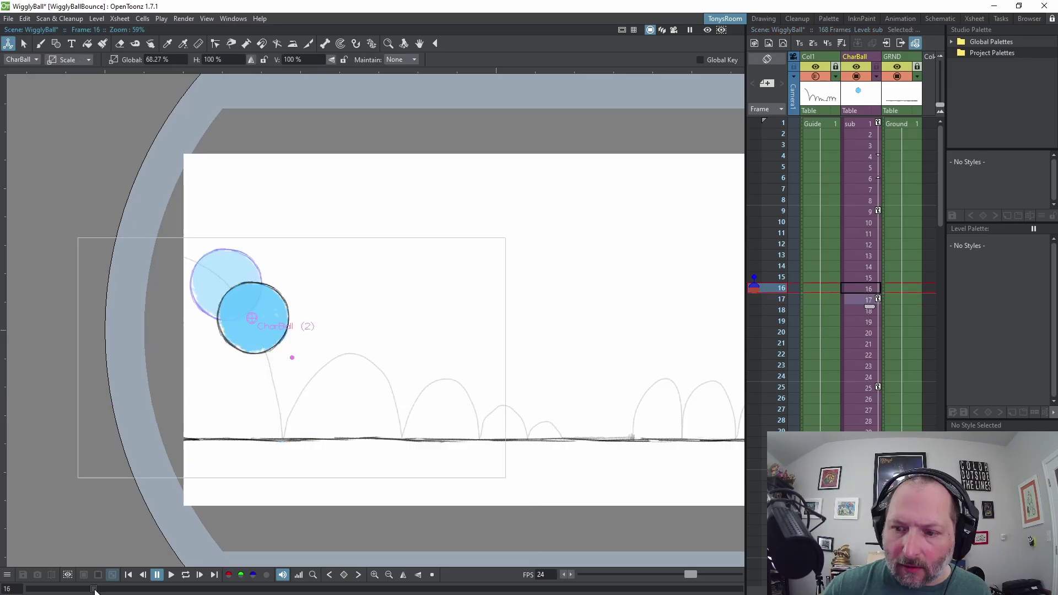
pyautogui.moveTo(95, 591); pyautogui.dragTo(89, 591)
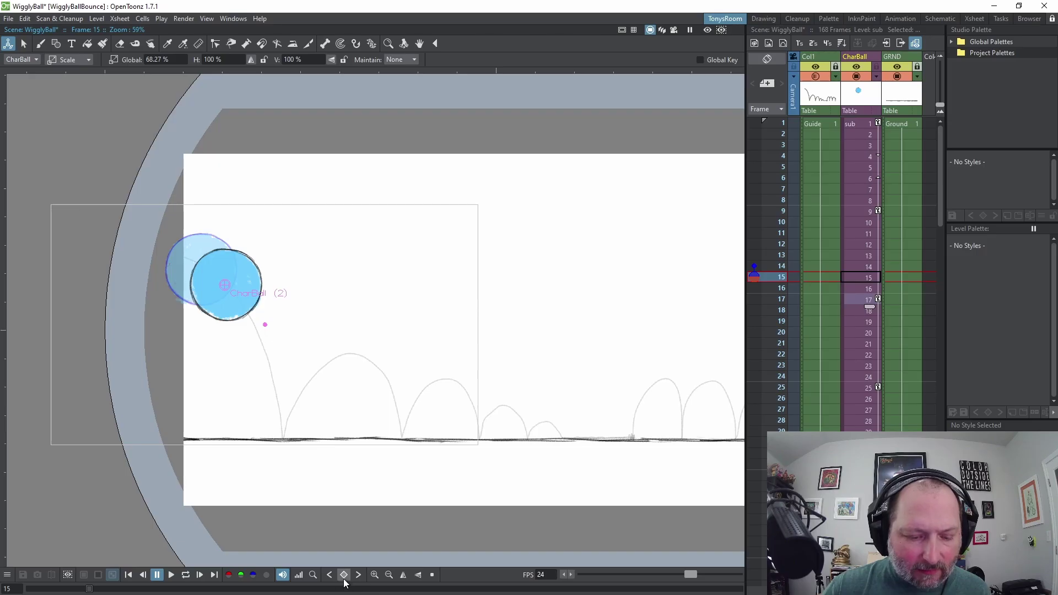
# - Squash CharBall at the frame 17 ground contact by setting its horizontal scale to 150% and vertical scale to 50%
pyautogui.press('Down')
pyautogui.press('Down')
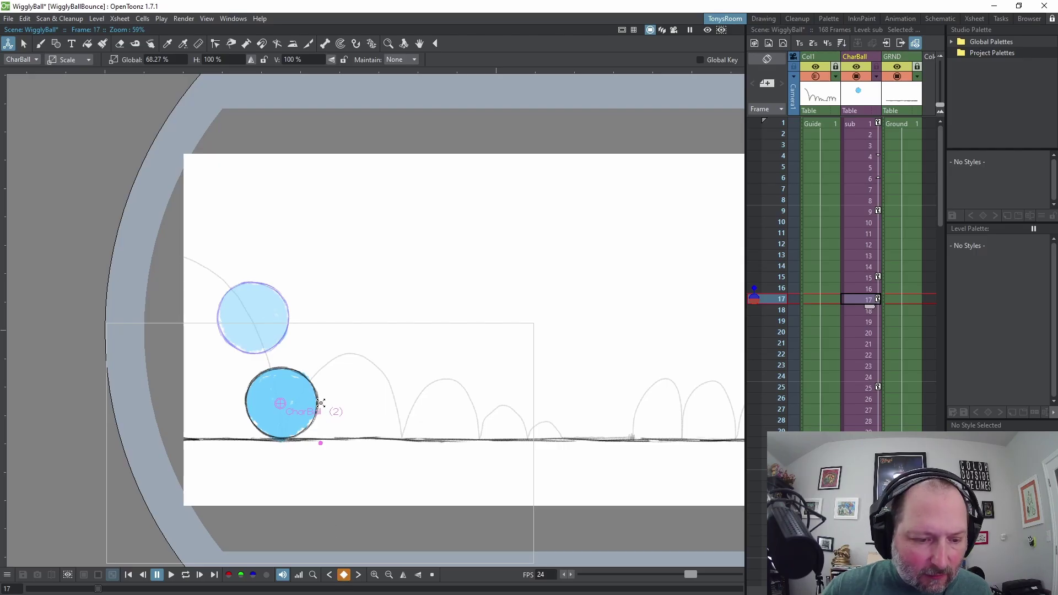
pyautogui.moveTo(321, 403); pyautogui.dragTo(322, 405)
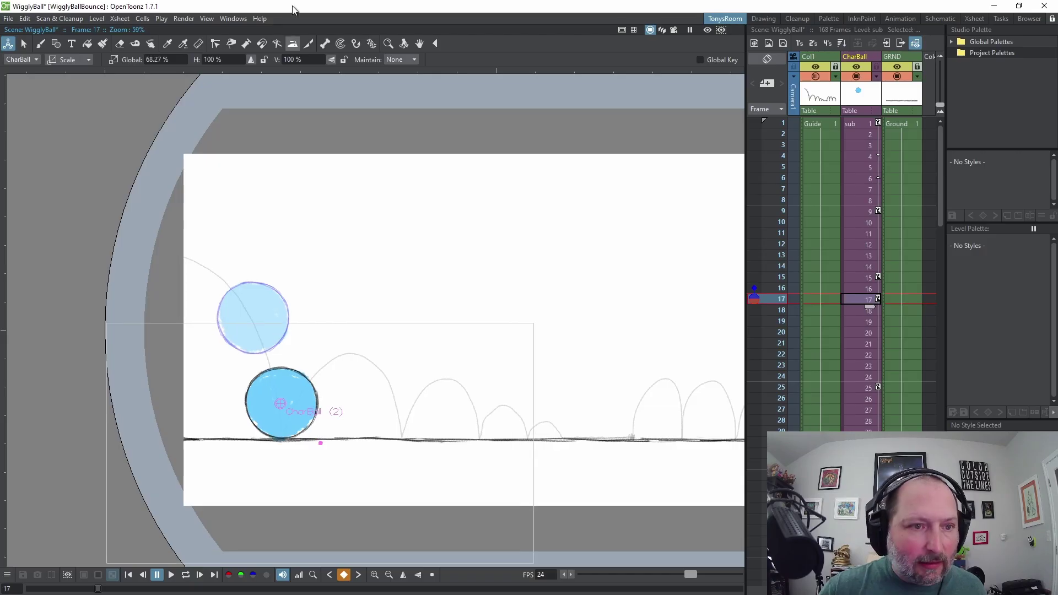
pyautogui.click(225, 60)
pyautogui.write('150')
pyautogui.press('Return')
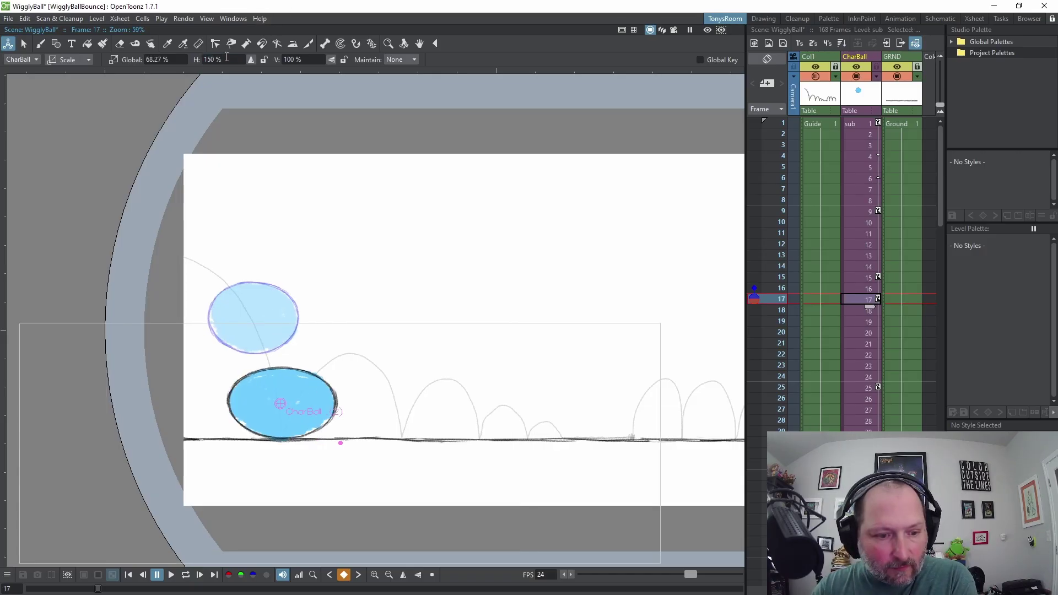
pyautogui.click(310, 60)
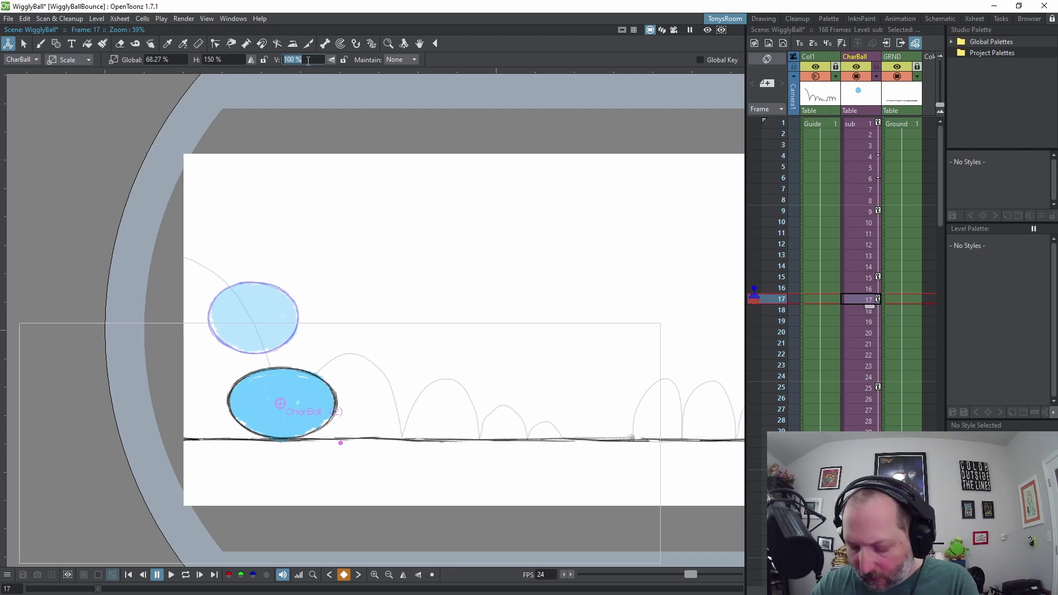
pyautogui.write('50')
pyautogui.press('Return')
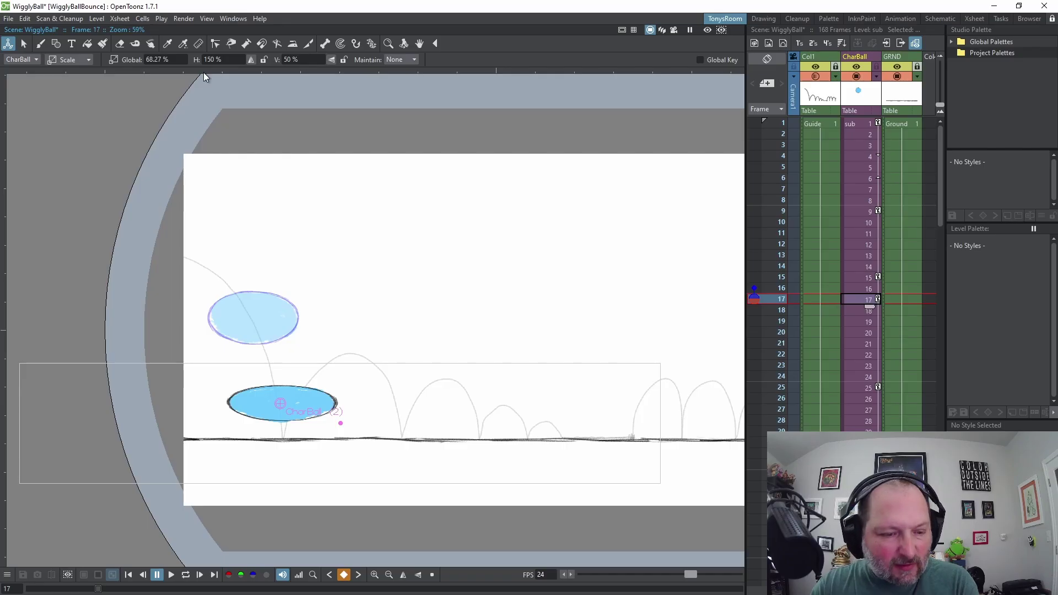
# - Lower the squashed CharBall at frame 17 in Position mode until it rests on the ground line
pyautogui.click(66, 60)
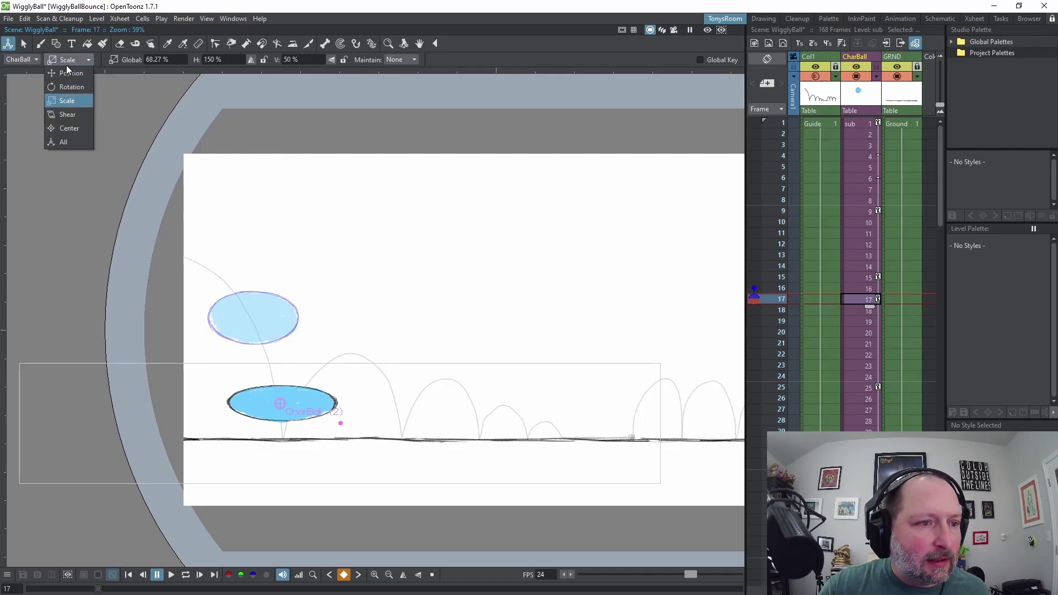
pyautogui.click(68, 72)
pyautogui.moveTo(299, 415); pyautogui.dragTo(301, 433)
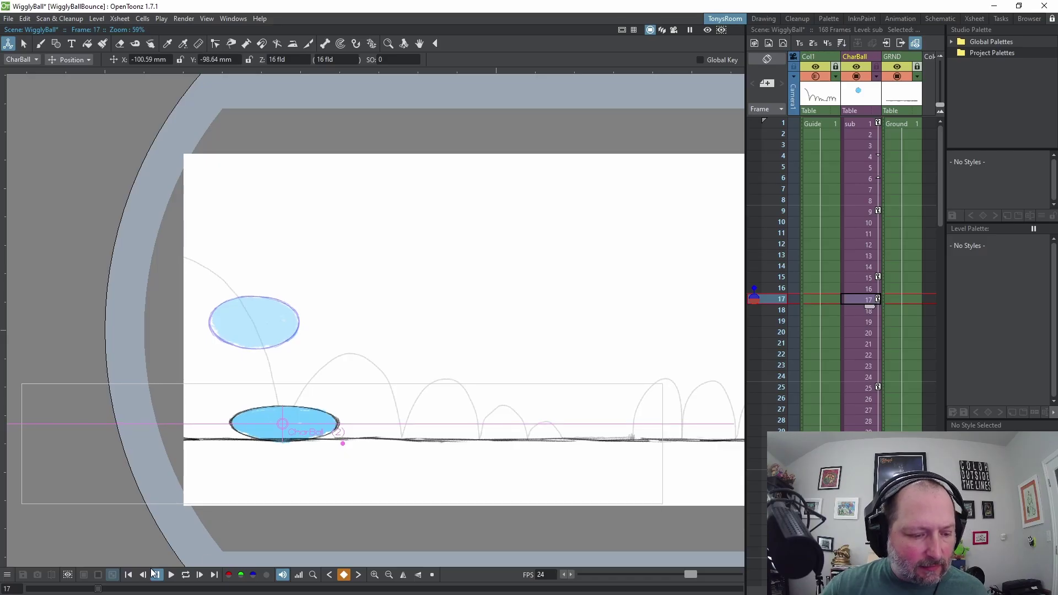
# - Stretch CharBall at frame 15 by setting its horizontal scale to 80% and vertical scale to 110%
pyautogui.moveTo(98, 590); pyautogui.dragTo(88, 591)
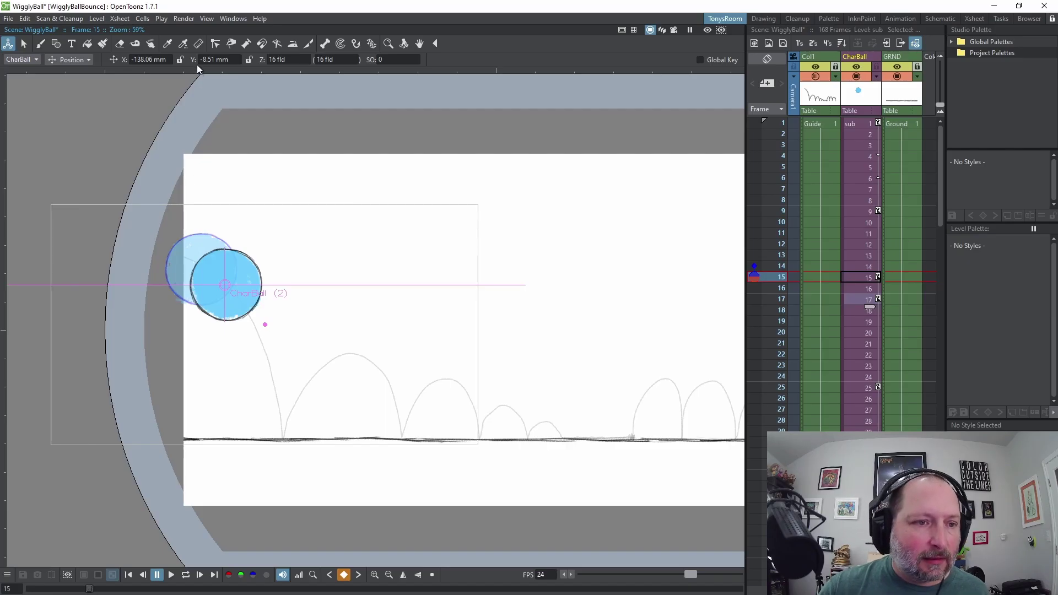
pyautogui.click(62, 59)
pyautogui.click(69, 101)
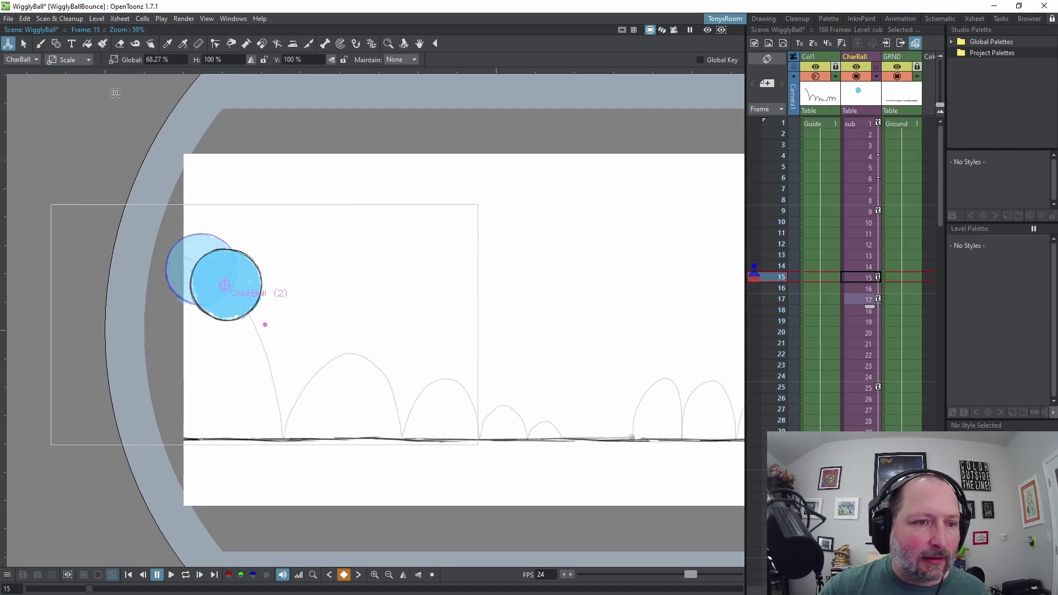
pyautogui.click(229, 59)
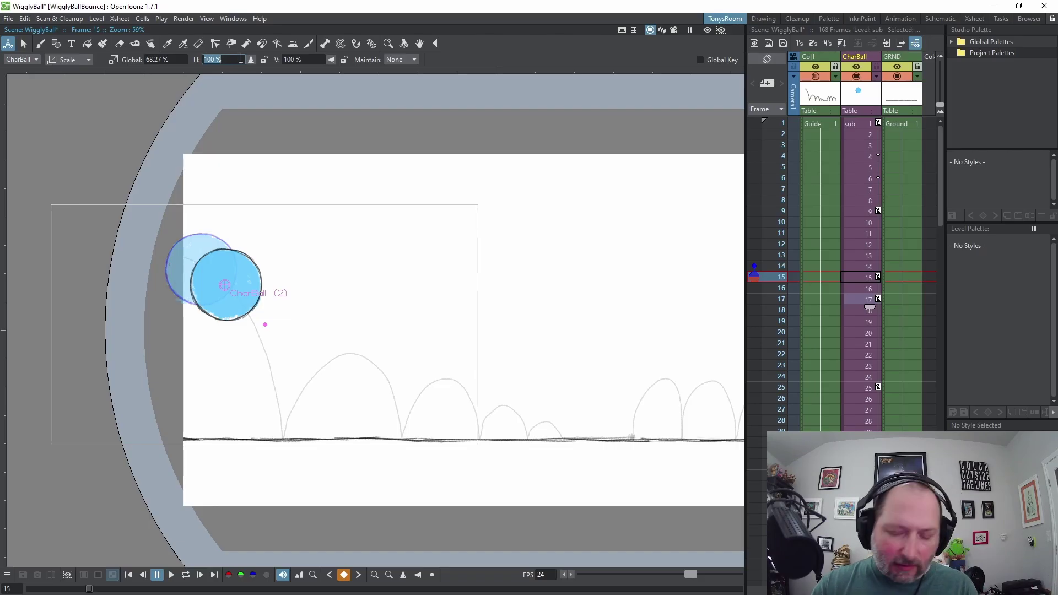
pyautogui.write('80')
pyautogui.press('Return')
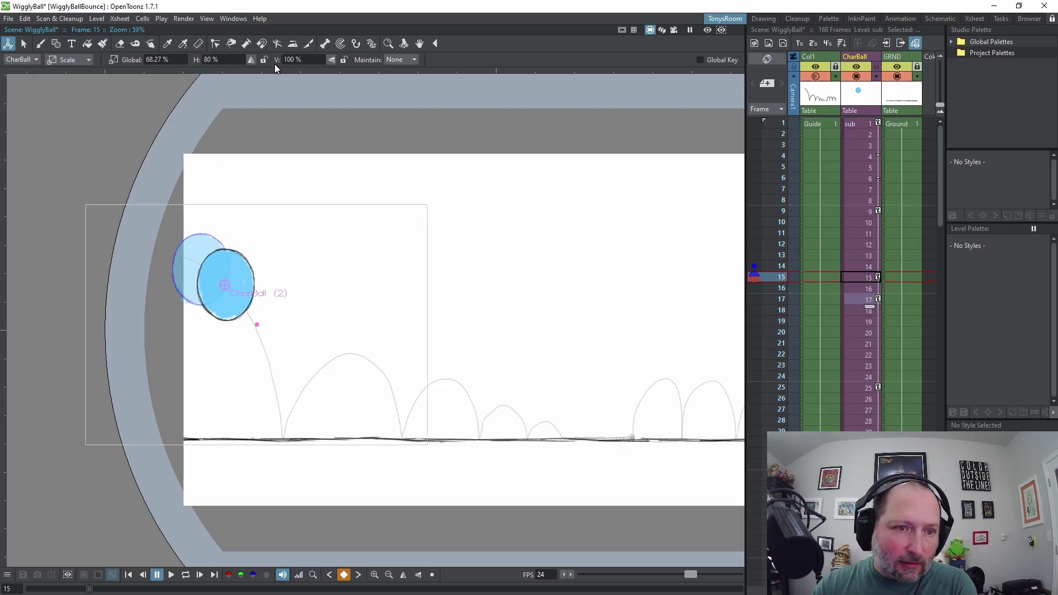
pyautogui.click(305, 58)
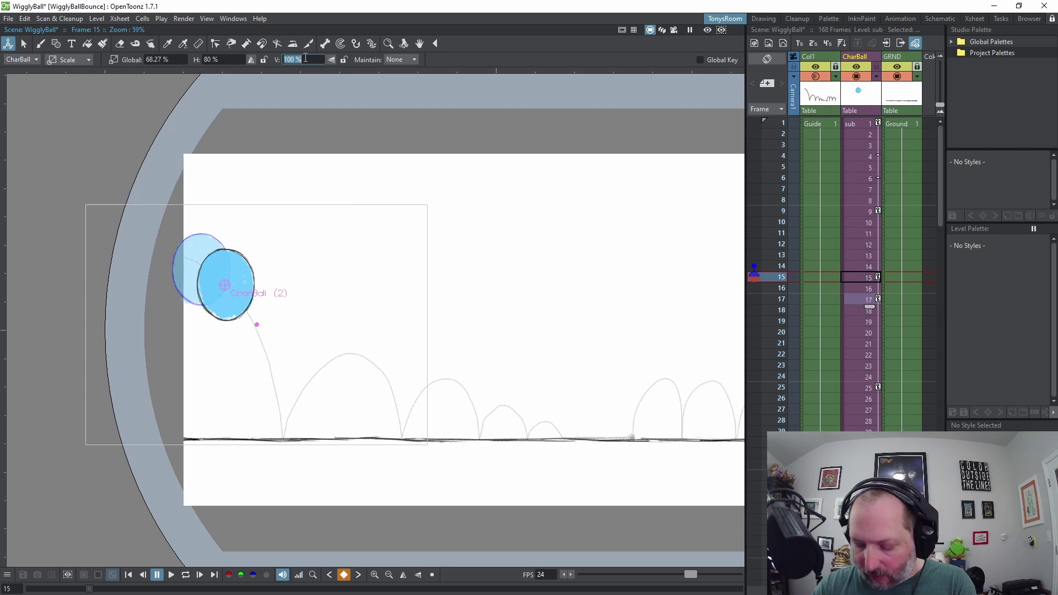
pyautogui.write('110')
pyautogui.press('Return')
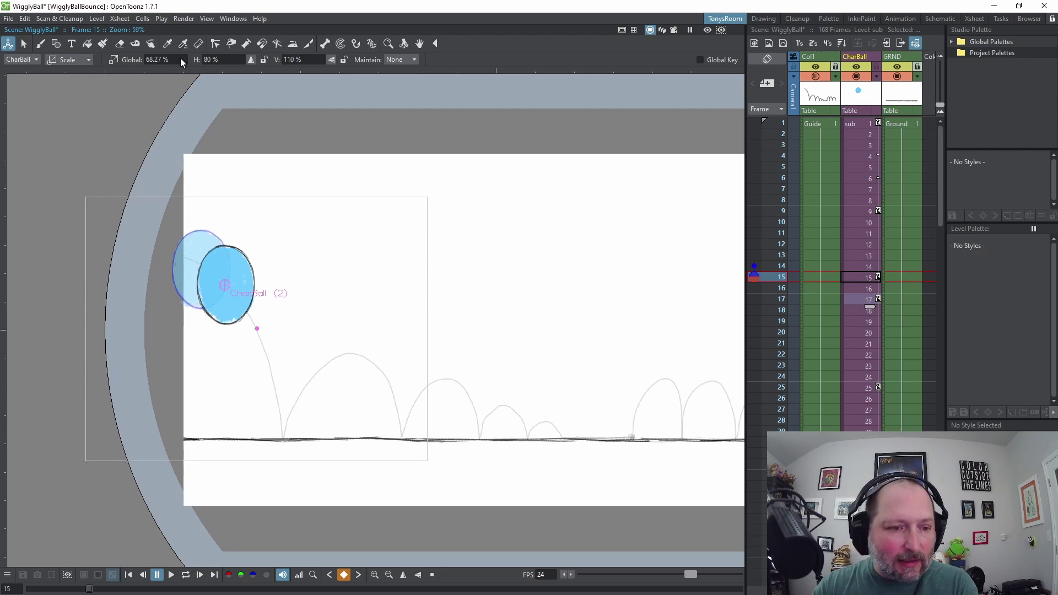
# - Rotate the stretched CharBall at frame 15 in Rotation mode by about 37.6° so it leans along the fall path
pyautogui.click(69, 60)
pyautogui.click(60, 83)
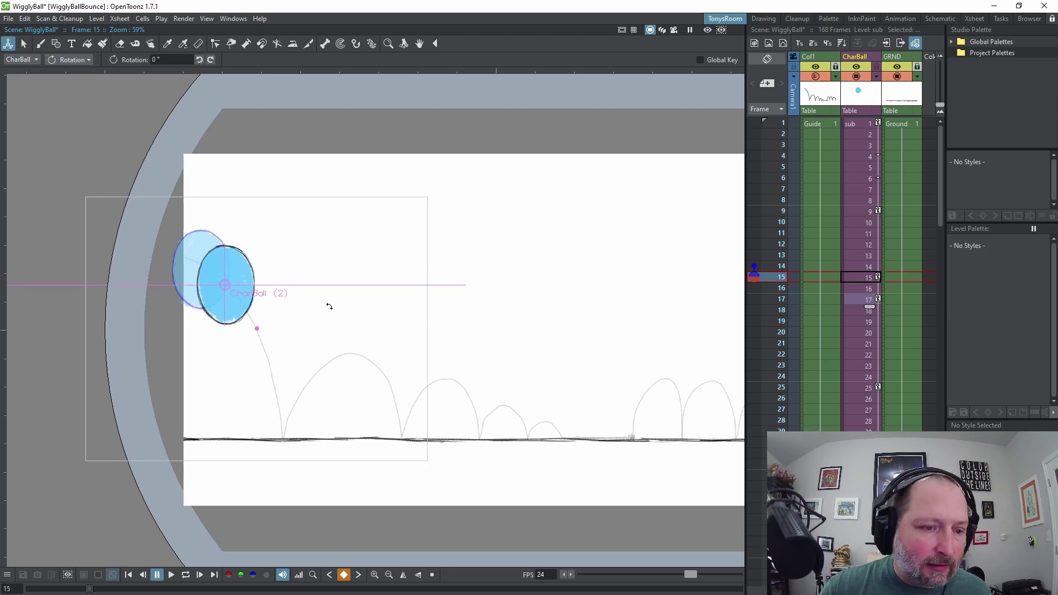
pyautogui.moveTo(329, 306); pyautogui.dragTo(298, 260)
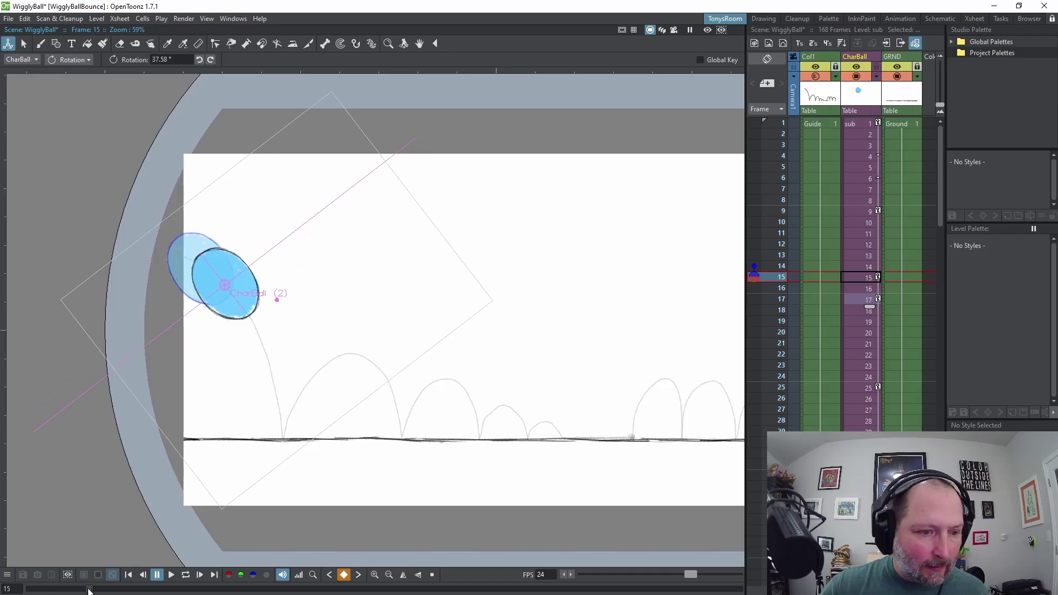
pyautogui.moveTo(88, 590); pyautogui.dragTo(42, 589)
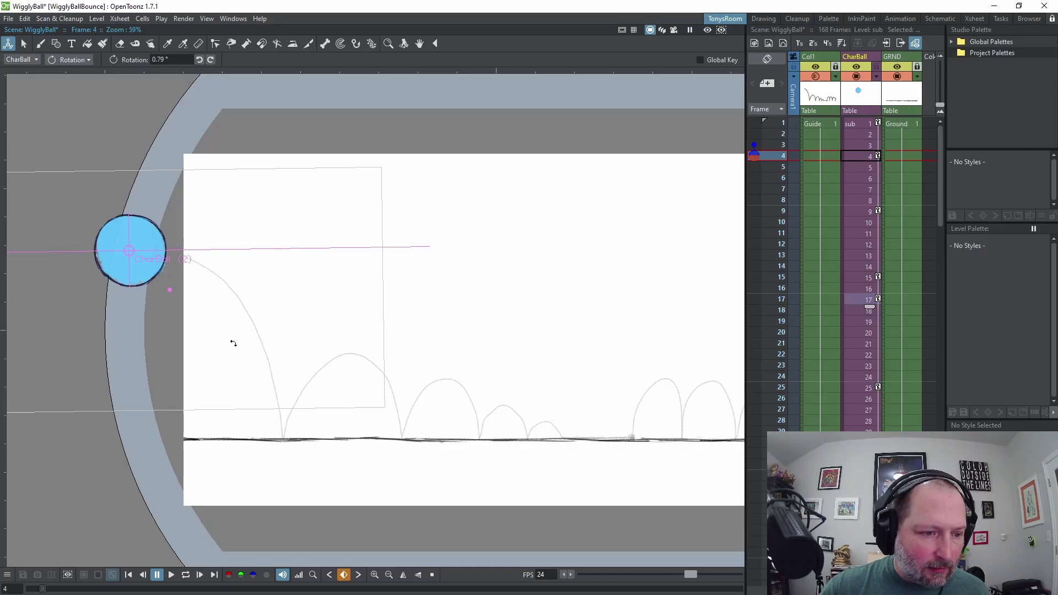
pyautogui.moveTo(234, 343); pyautogui.dragTo(237, 259)
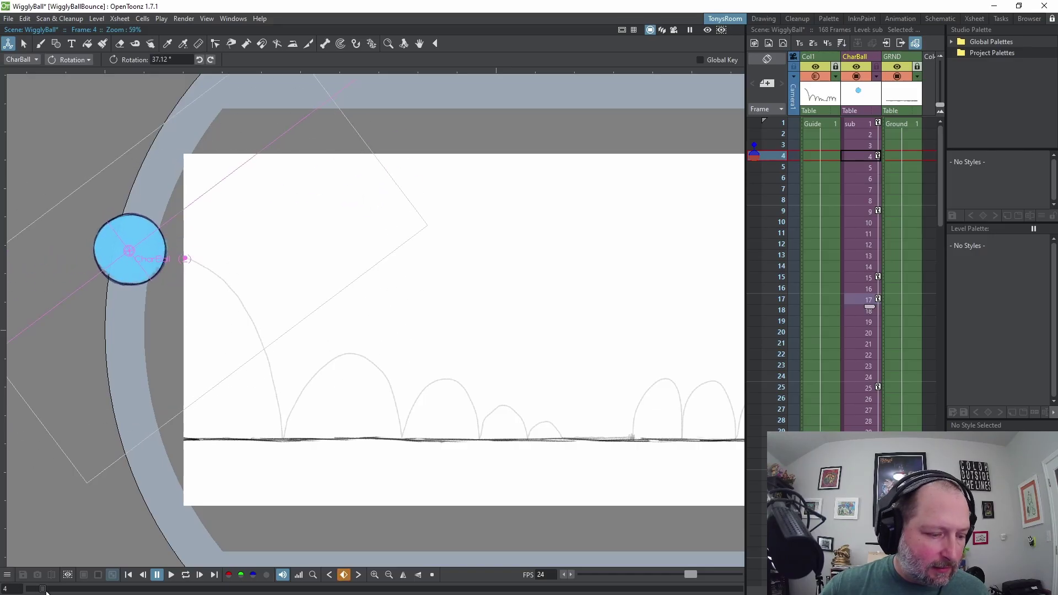
pyautogui.moveTo(43, 590); pyautogui.dragTo(27, 590)
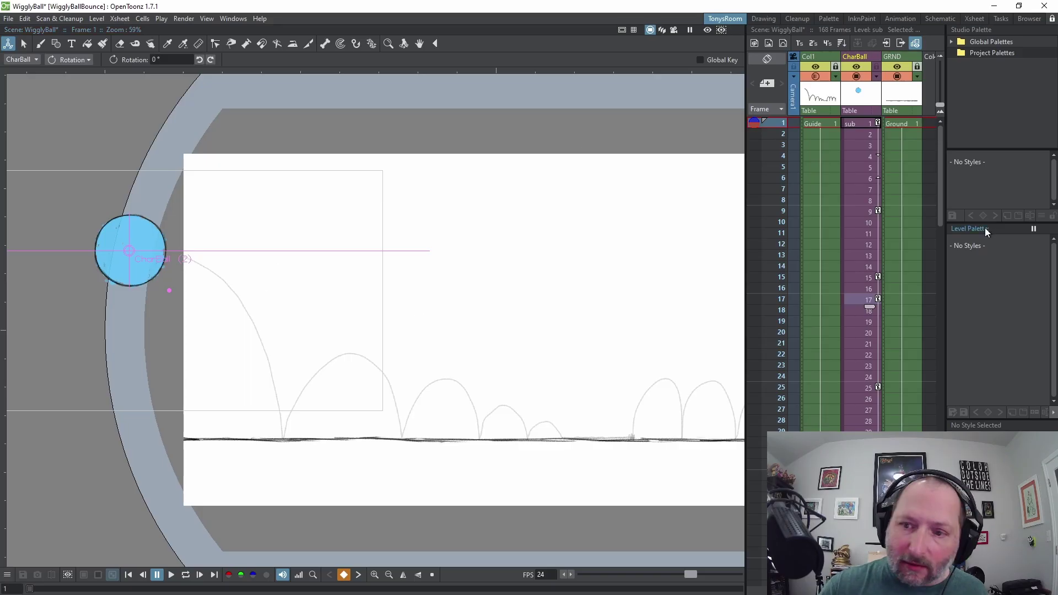
# - Rotate CharBall at the frame 9 keyframe to about 43.6°, comparing it with the frame 15 pose
pyautogui.click(874, 212)
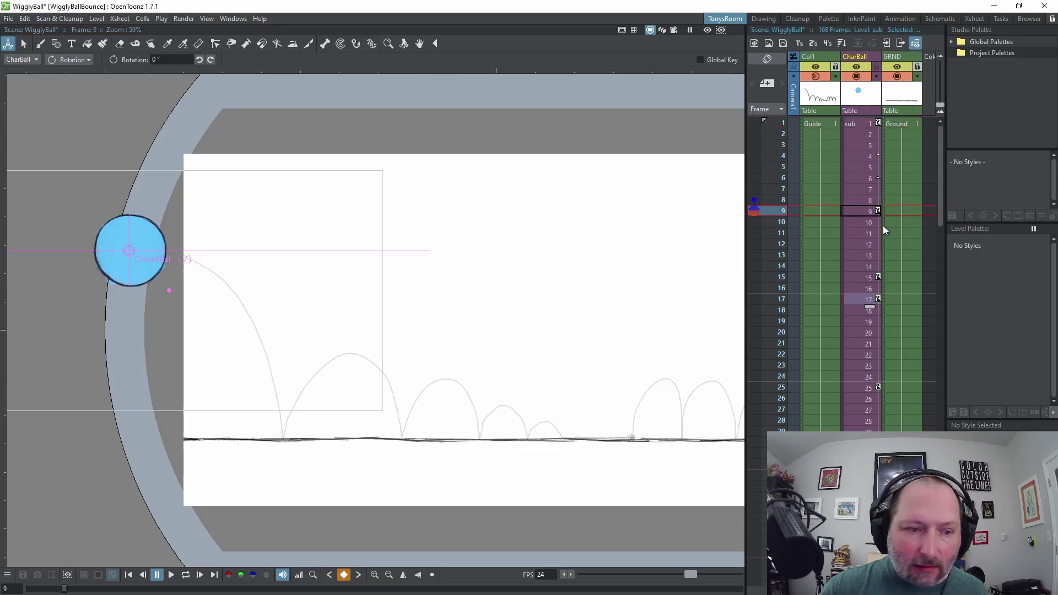
pyautogui.hotkey('ctrl', '.')
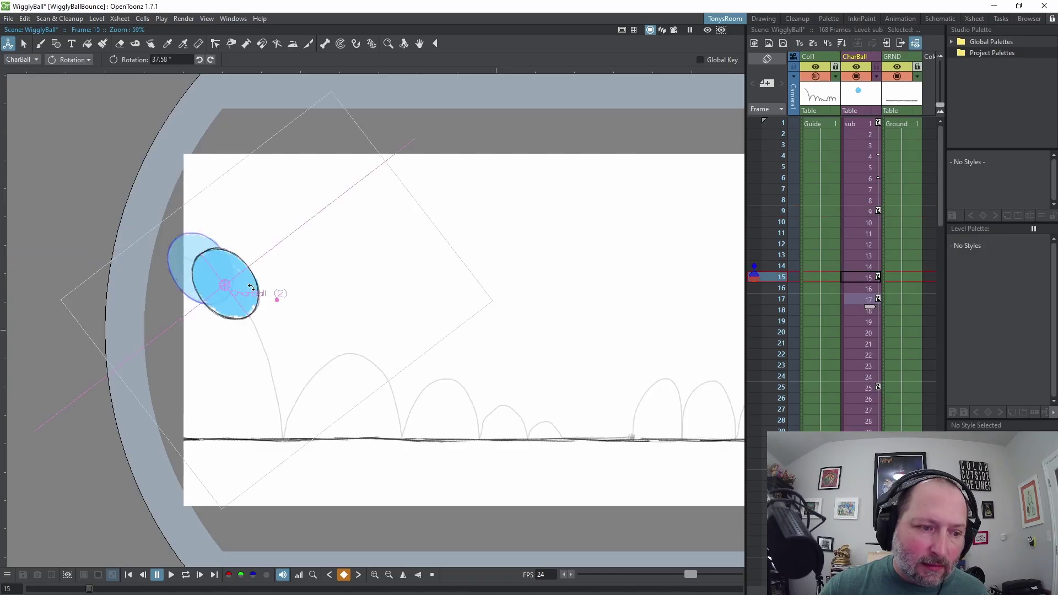
pyautogui.hotkey('ctrl', ',')
pyautogui.moveTo(262, 290); pyautogui.dragTo(259, 184)
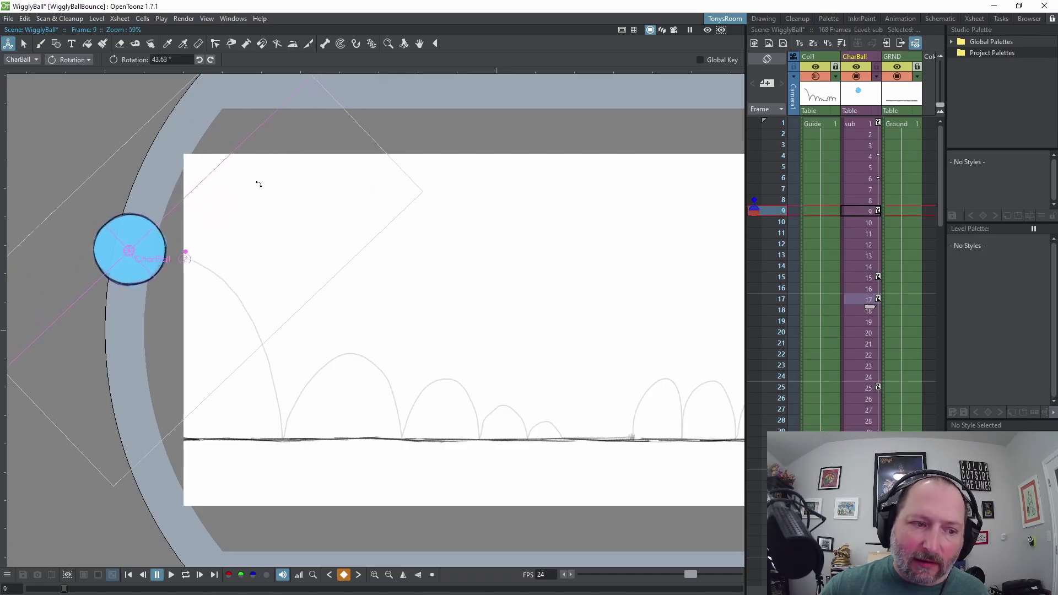
pyautogui.hotkey('ctrl', '.')
pyautogui.hotkey('ctrl', ',')
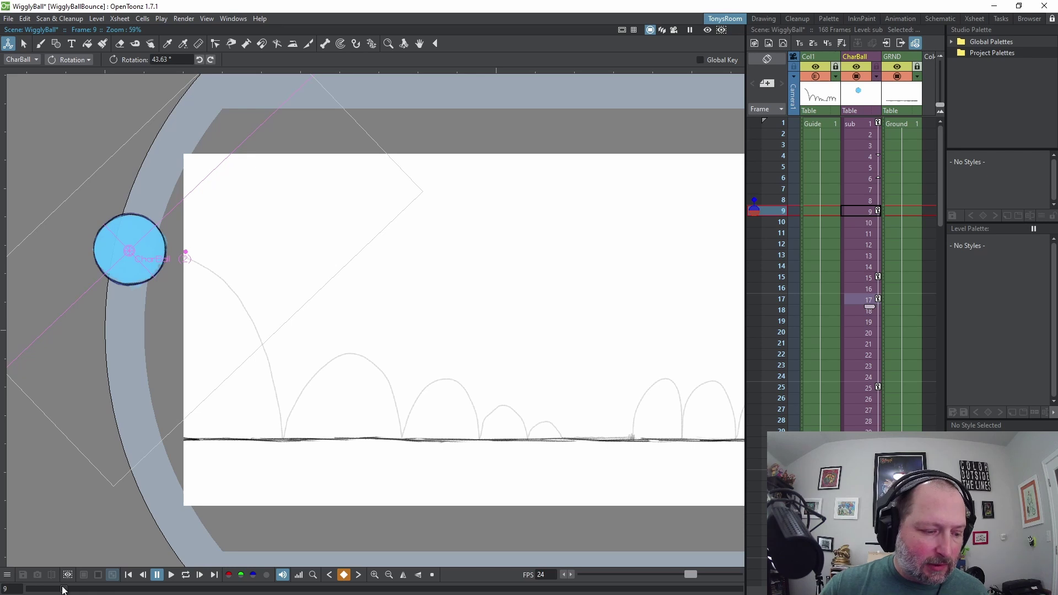
# - Rotate CharBall at the frame 1 keyframe to about 43.7°, comparing it with frame 9 so both poses match
pyautogui.moveTo(66, 589)
pyautogui.mouseDown()
pyautogui.moveTo(102, 589)
pyautogui.moveTo(59, 589)
pyautogui.mouseUp()
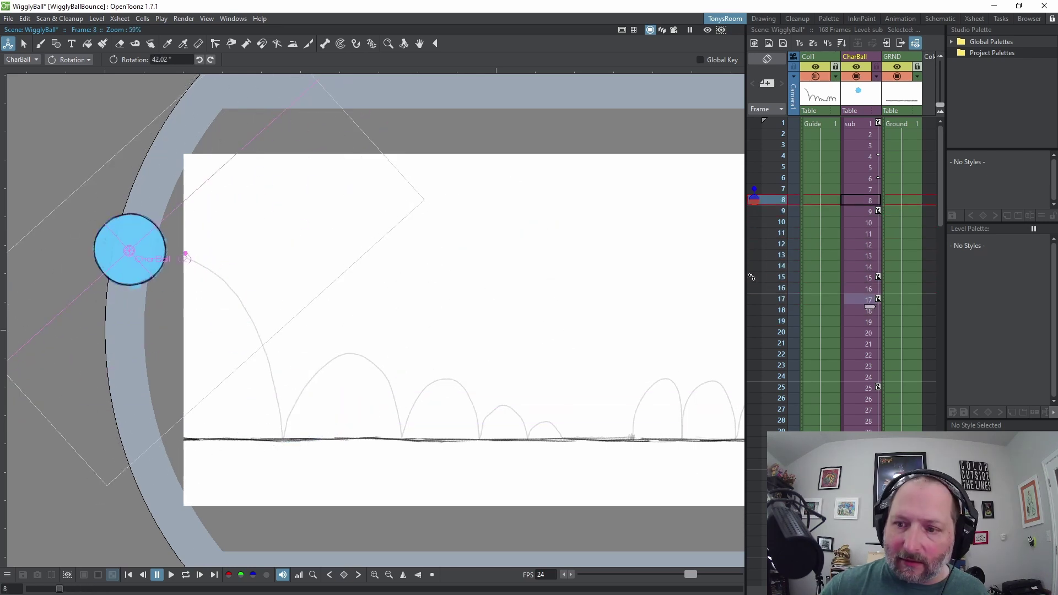
pyautogui.click(880, 125)
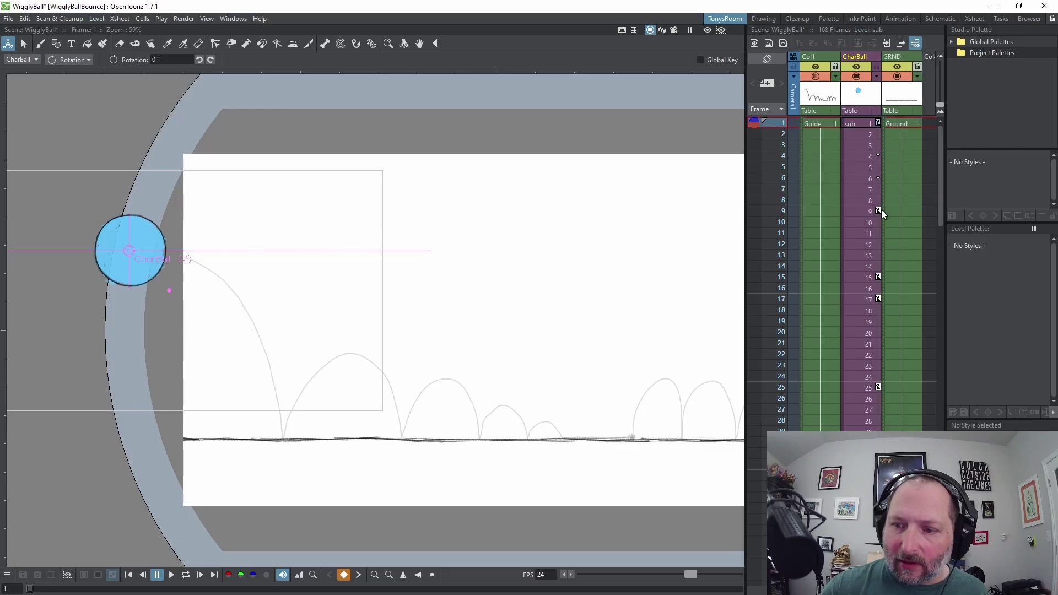
pyautogui.click(880, 211)
pyautogui.click(881, 124)
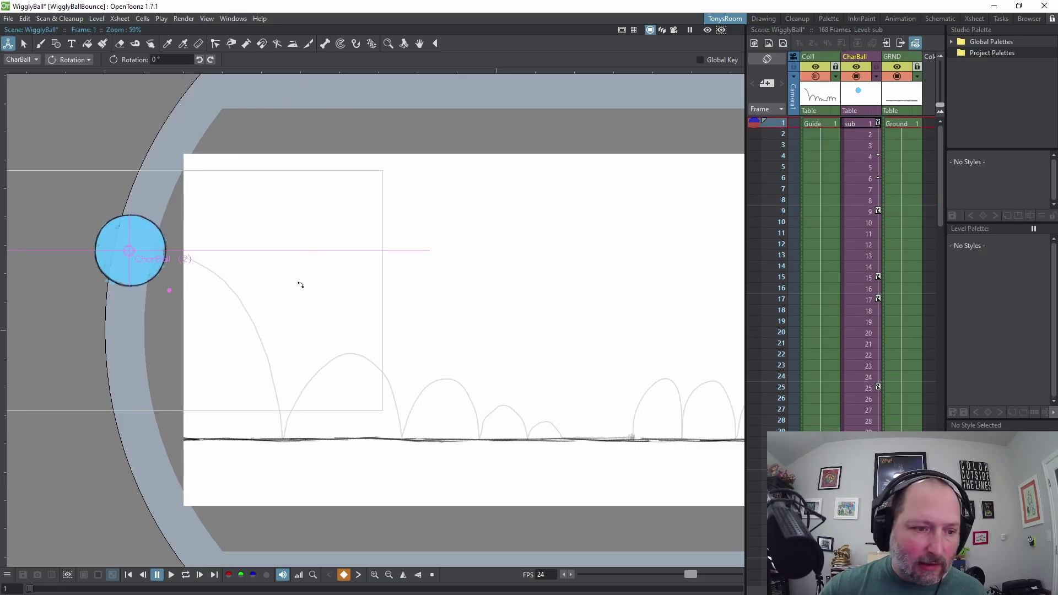
pyautogui.moveTo(301, 285); pyautogui.dragTo(293, 194)
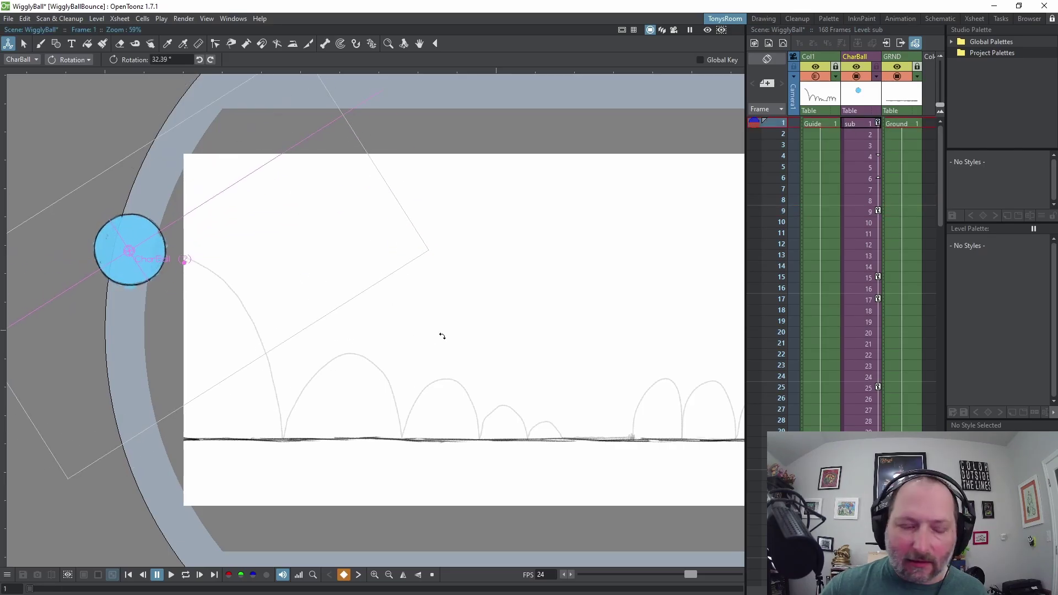
pyautogui.moveTo(262, 264); pyautogui.dragTo(267, 231)
pyautogui.hotkey('ctrl', '.')
pyautogui.hotkey('ctrl', ',')
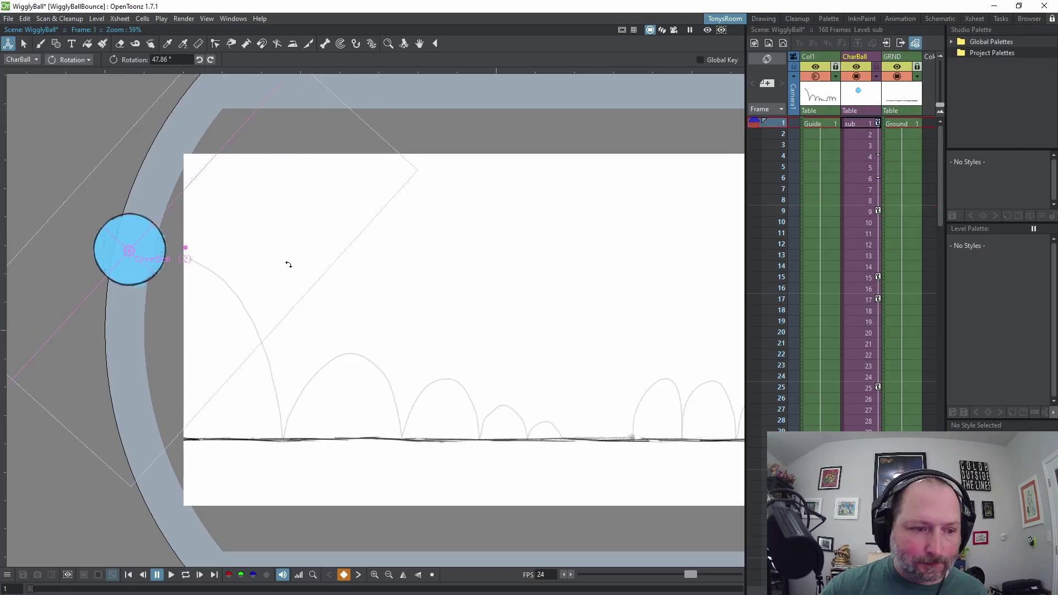
pyautogui.moveTo(290, 250); pyautogui.dragTo(289, 253)
pyautogui.hotkey('ctrl', '.')
pyautogui.hotkey('ctrl', ',')
pyautogui.hotkey('ctrl', '.')
pyautogui.hotkey('ctrl', ',')
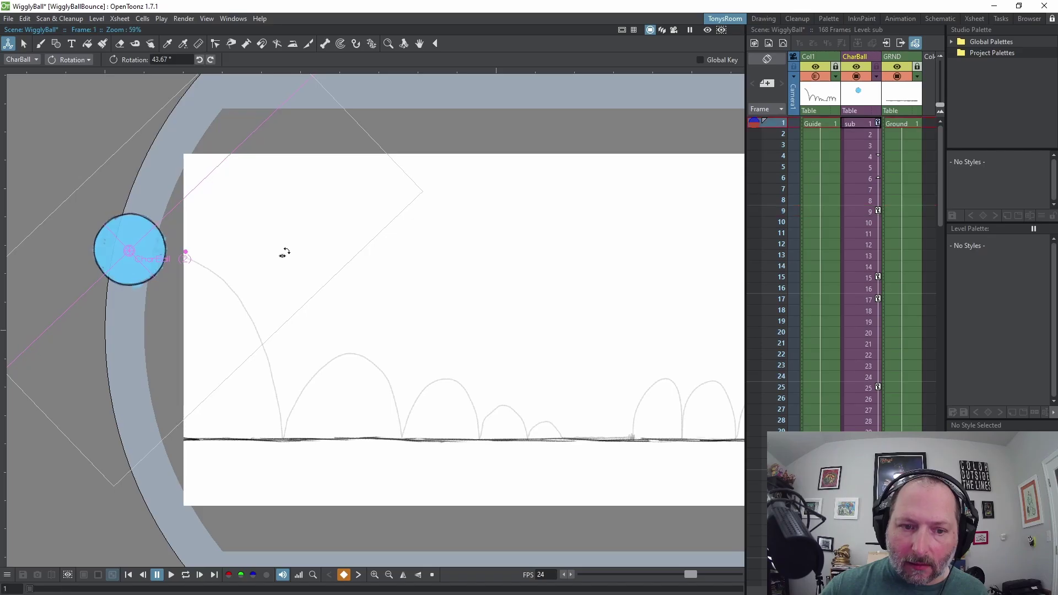
# - Step back and forth through frames 15 to 17 to examine how CharBall goes from stretch to squash
pyautogui.hotkey('ctrl', '.')
pyautogui.hotkey('ctrl', '.')
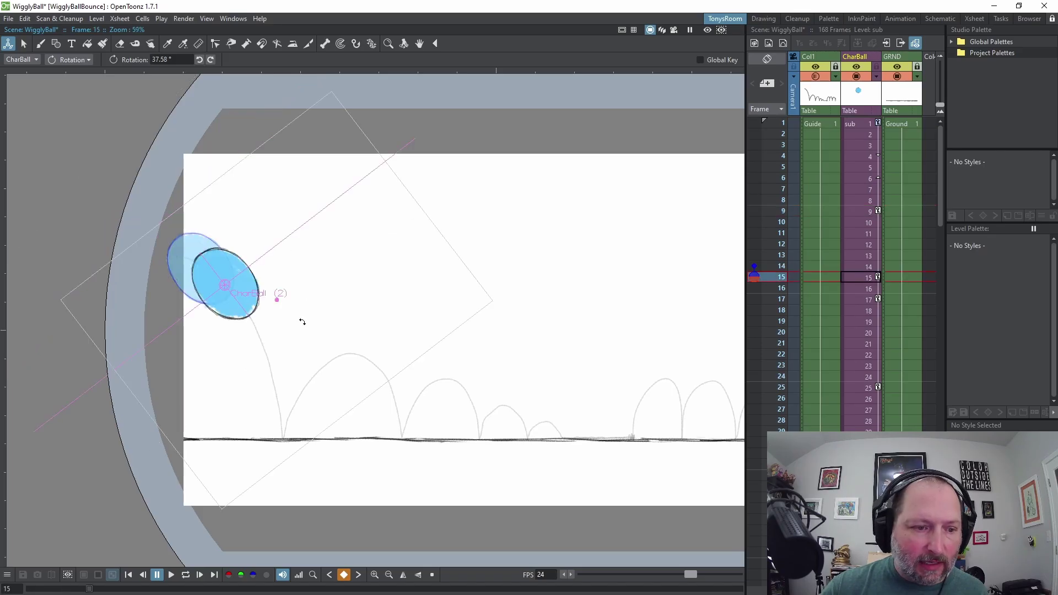
pyautogui.hotkey('ctrl', '.')
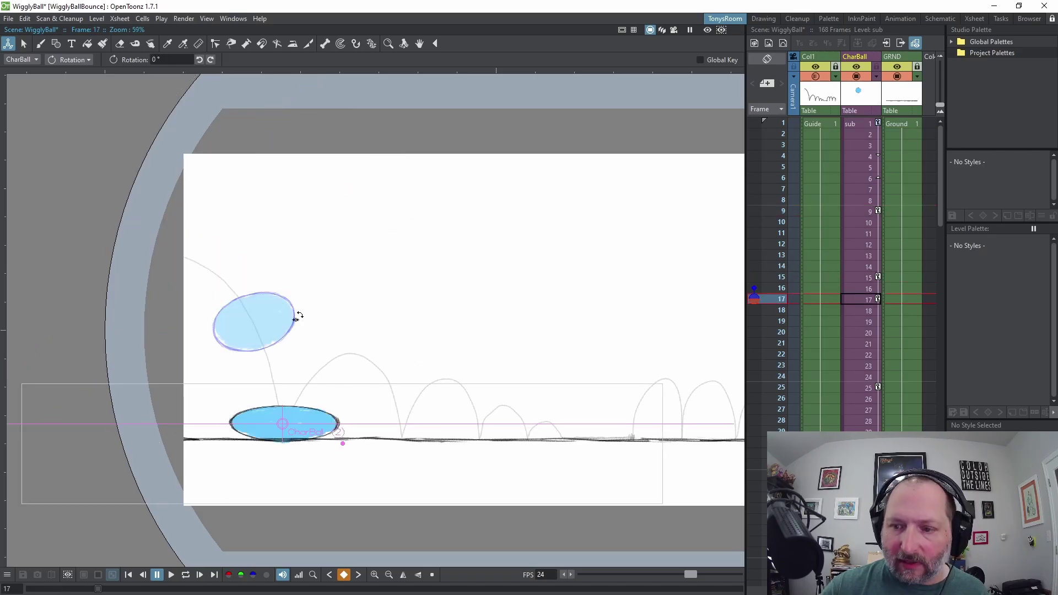
pyautogui.hotkey('ctrl', ',')
pyautogui.press('.')
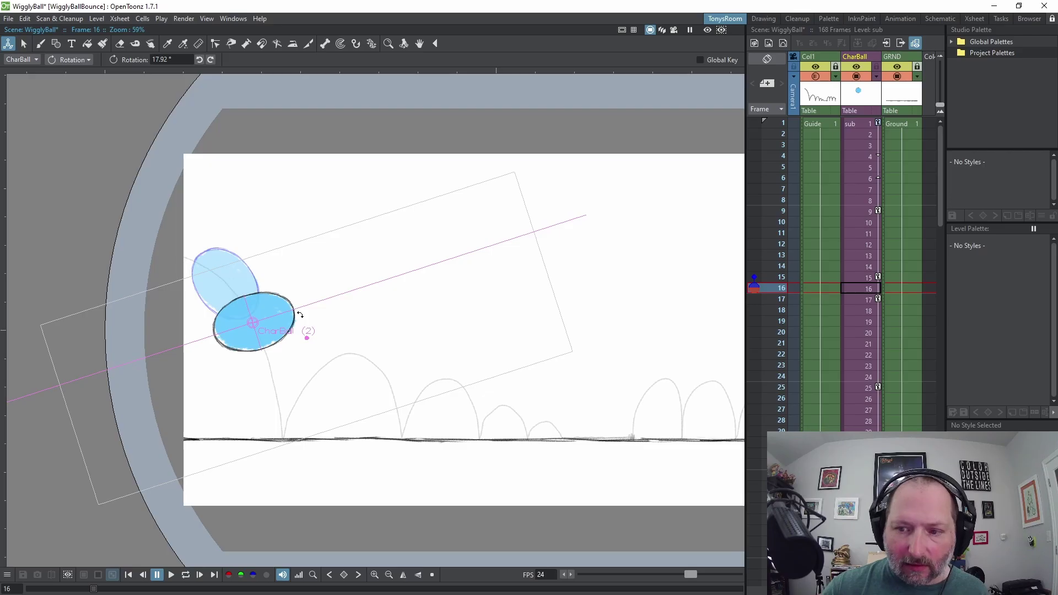
pyautogui.press('.')
pyautogui.press(',')
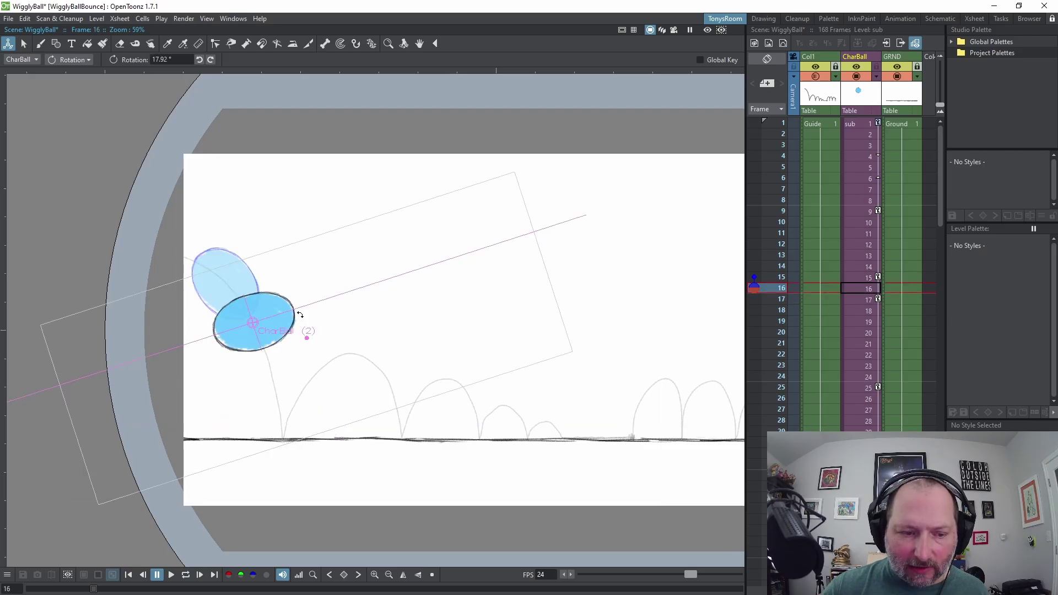
pyautogui.press(',')
pyautogui.press('.')
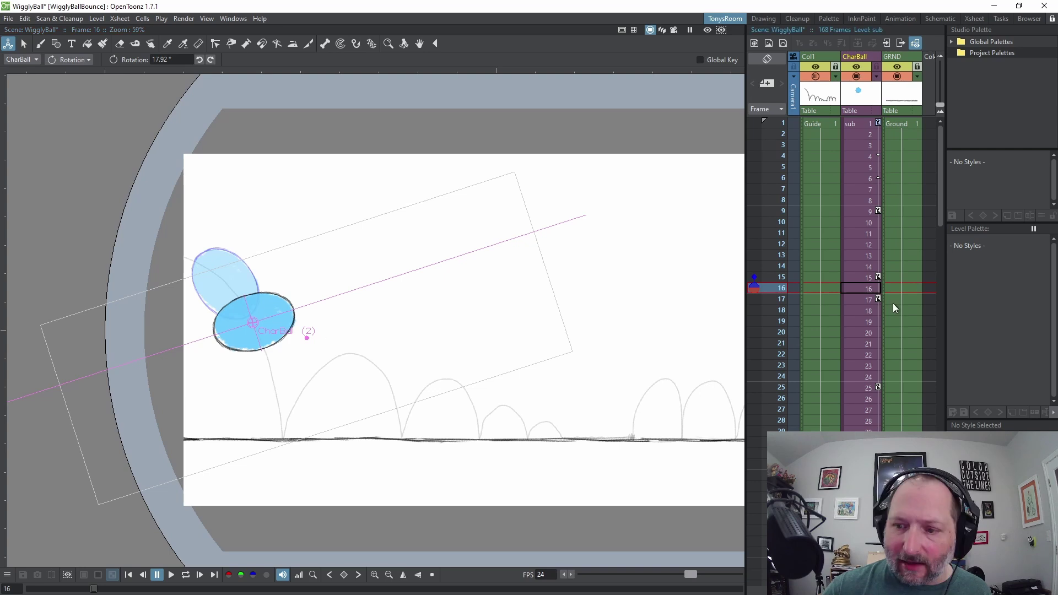
pyautogui.press(',')
pyautogui.press('.')
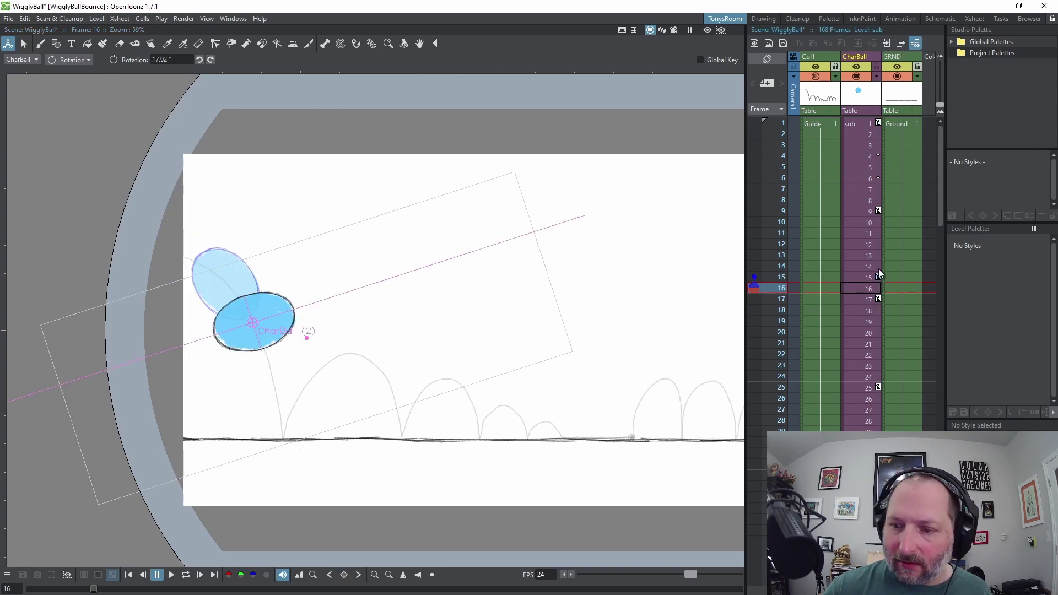
# - Stretch CharBall at frame 16 by setting its horizontal scale to 80% and its vertical scale to 110%
pyautogui.click(72, 60)
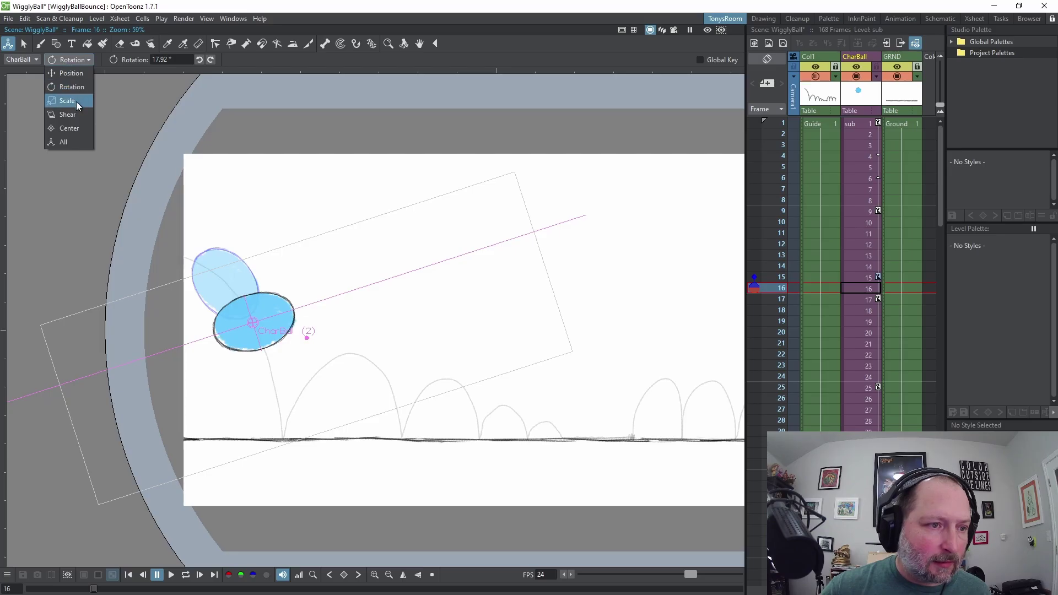
pyautogui.click(65, 101)
pyautogui.click(241, 61)
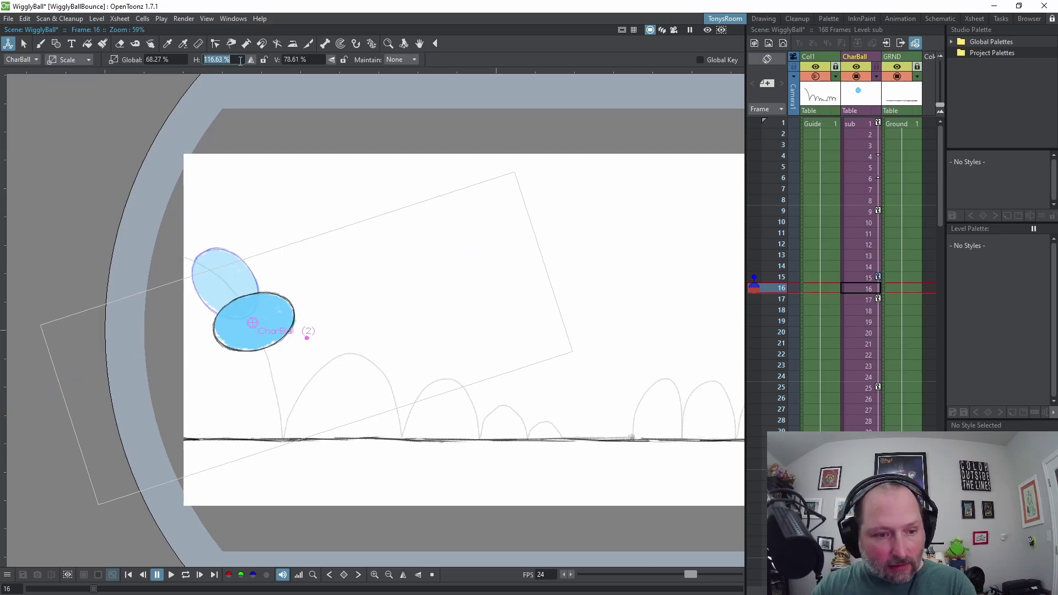
pyautogui.write('80')
pyautogui.press('Return')
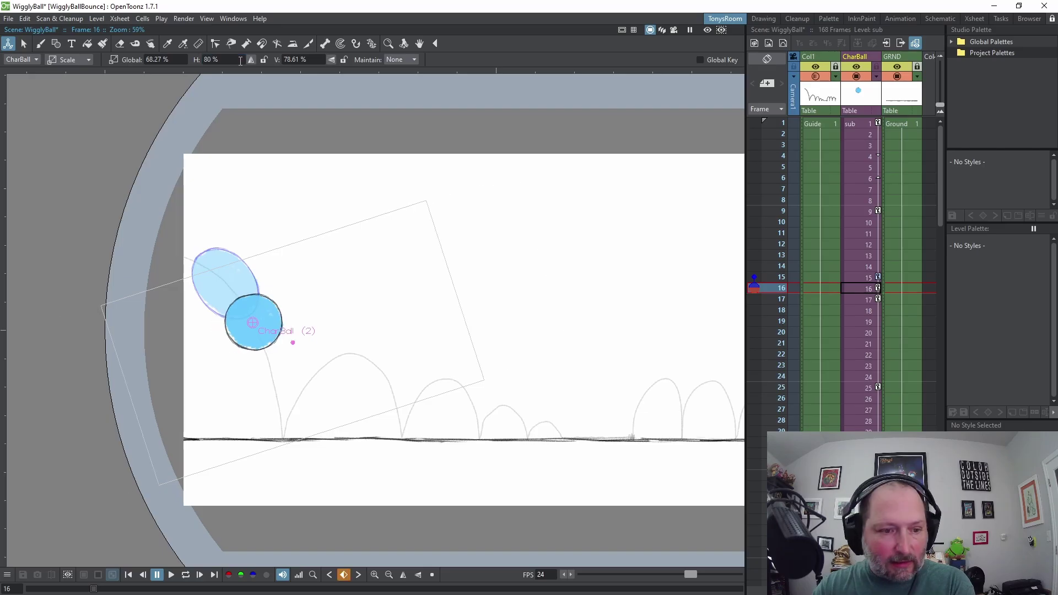
pyautogui.click(232, 60)
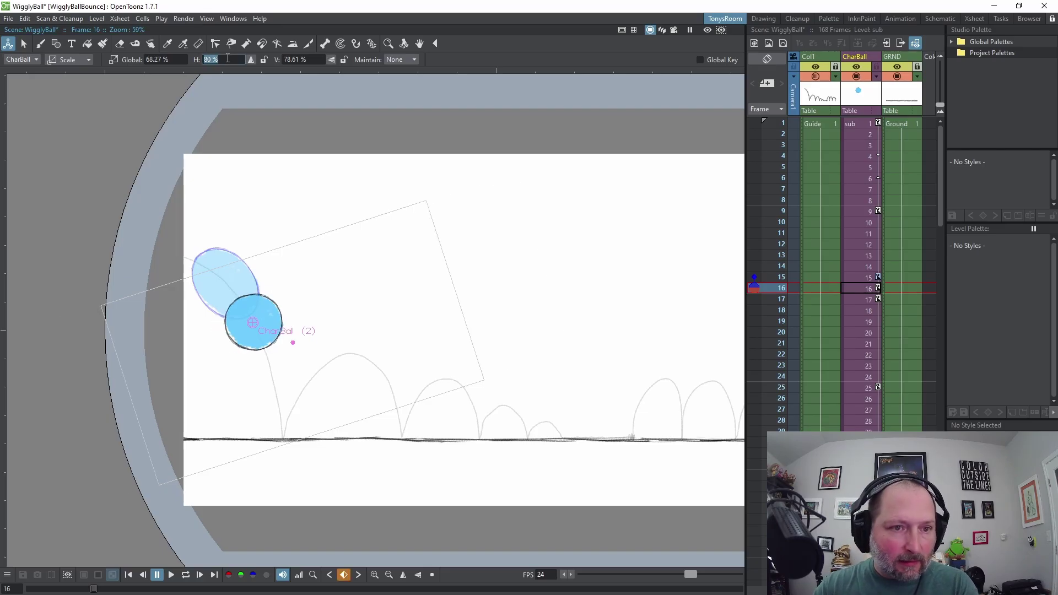
pyautogui.click(303, 59)
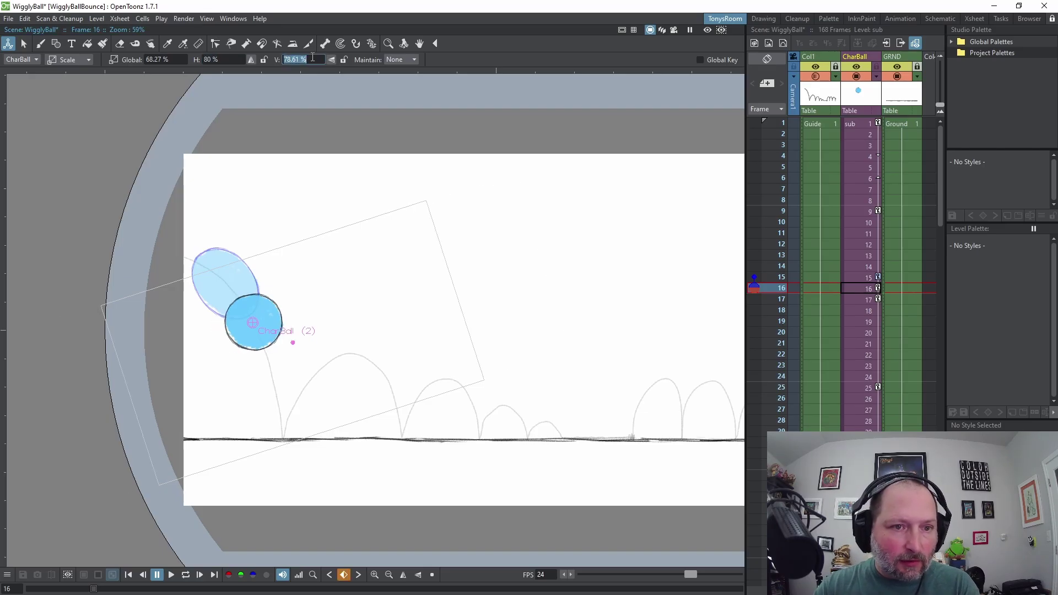
pyautogui.write('110')
pyautogui.press('Return')
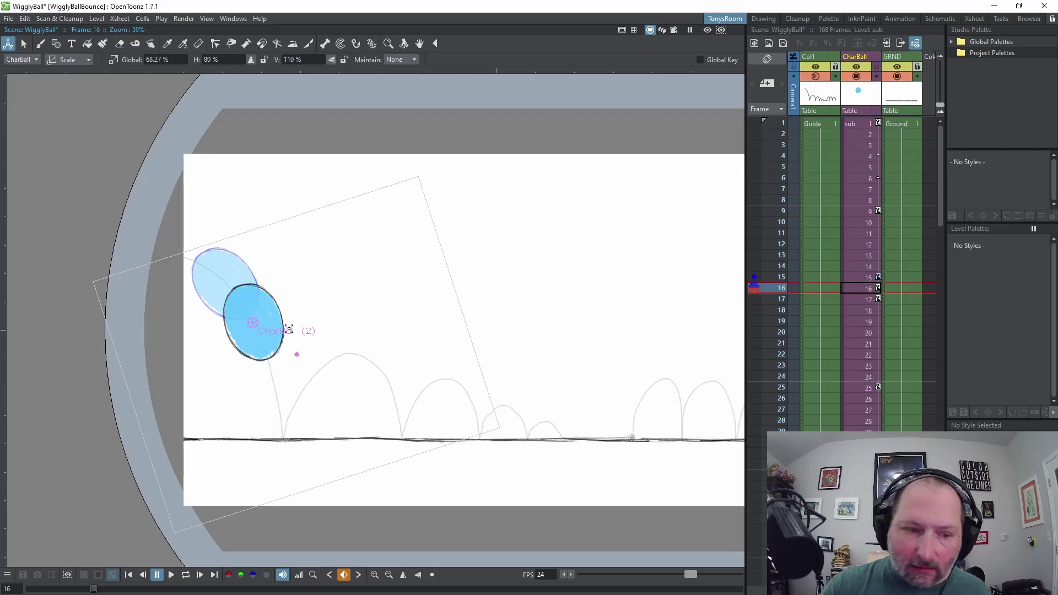
# - Move the stretched CharBall at frame 16 down along the fall path until it touches the ground line
pyautogui.click(76, 59)
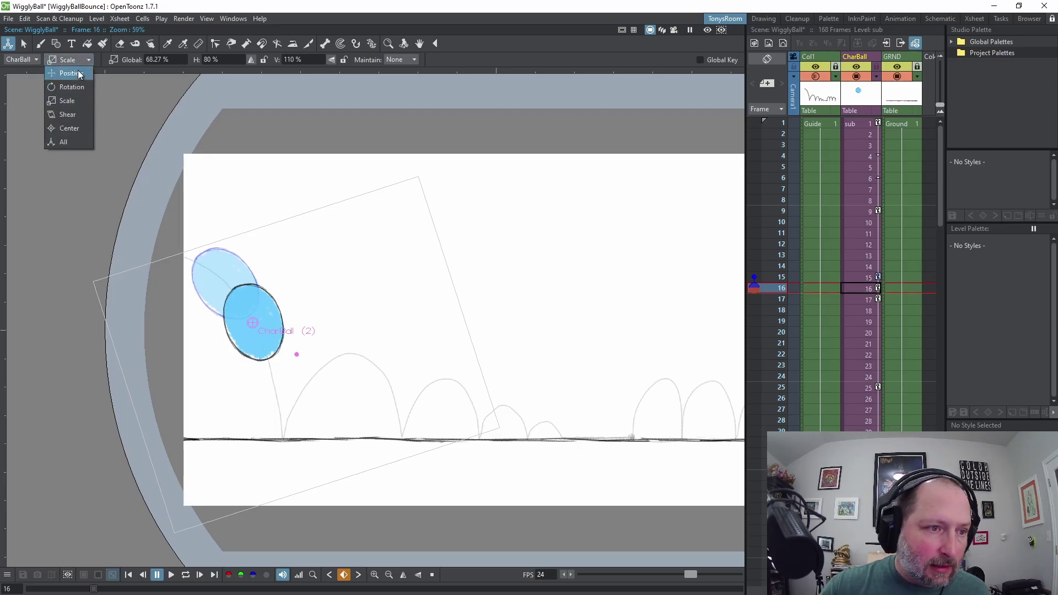
pyautogui.click(76, 73)
pyautogui.moveTo(266, 346); pyautogui.dragTo(284, 427)
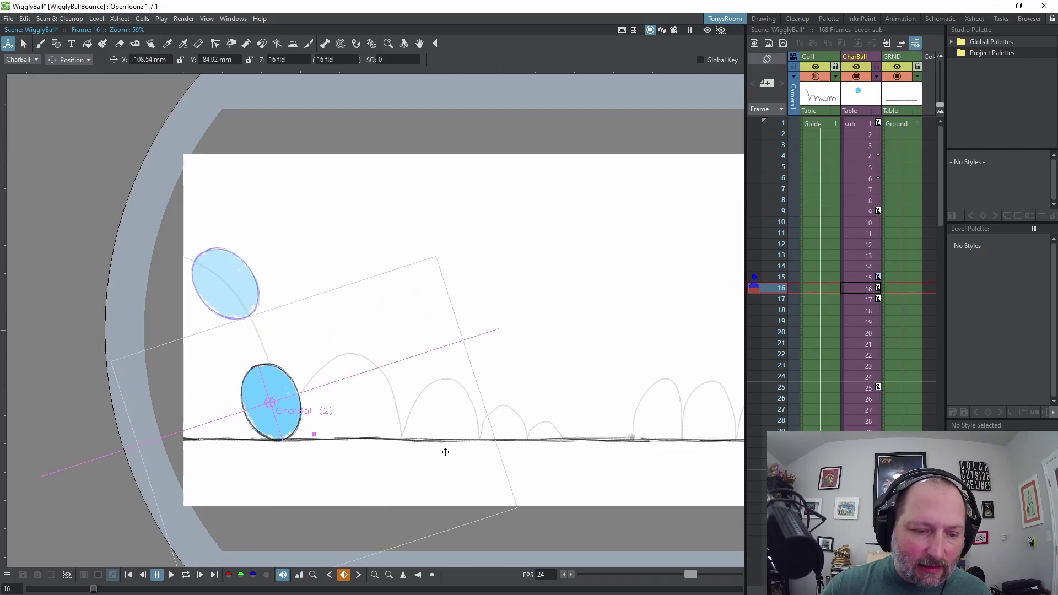
# - Rotate CharBall at frame 16 to about 12.05° and nudge it to about X -105.32 mm, Y -83.48 mm
pyautogui.click(76, 59)
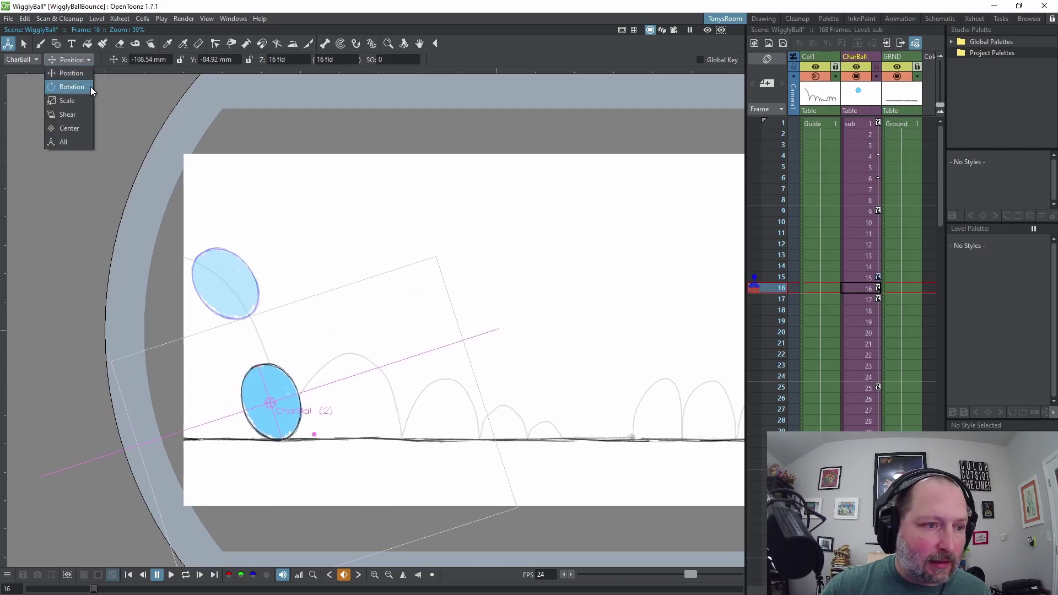
pyautogui.click(71, 87)
pyautogui.moveTo(424, 420); pyautogui.dragTo(439, 435)
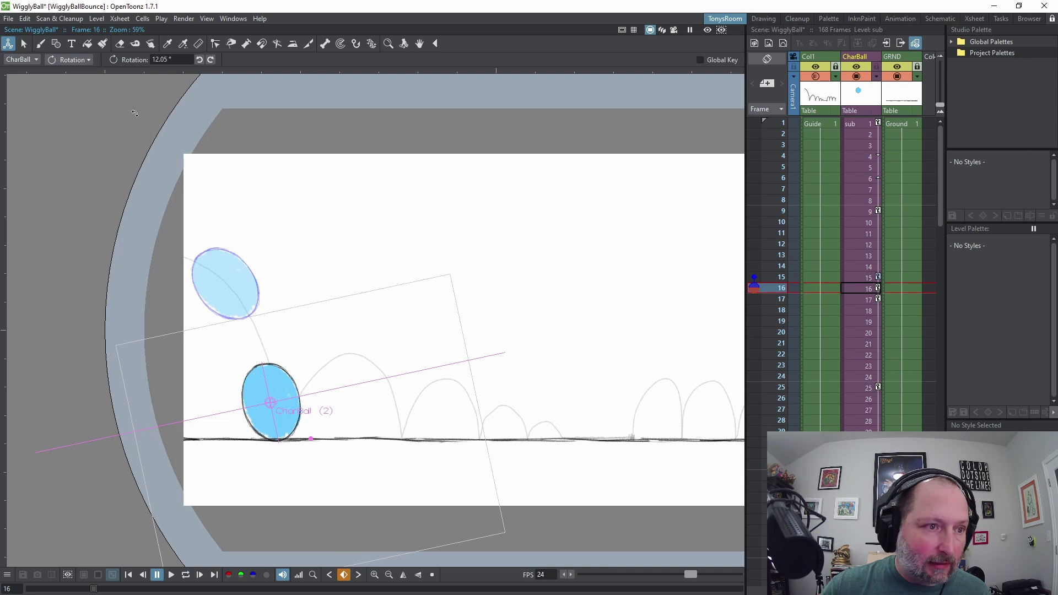
pyautogui.click(76, 61)
pyautogui.click(69, 73)
pyautogui.moveTo(280, 382); pyautogui.dragTo(285, 380)
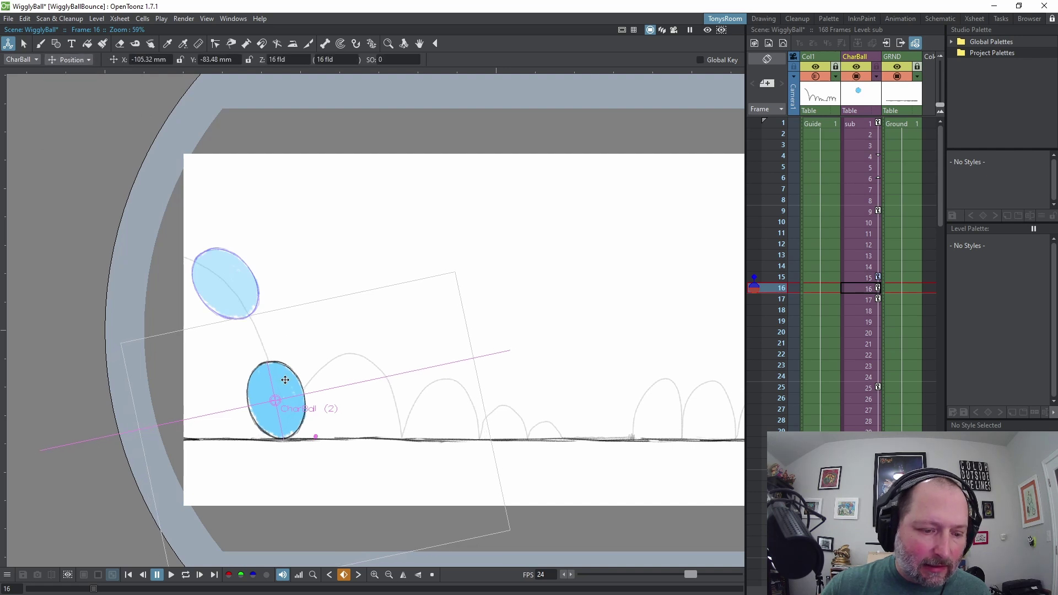
# - Compare the neighbouring frames and move CharBall at frame 15 further down the arc to about X -130.91 mm, Y -16.02 mm
pyautogui.press('.')
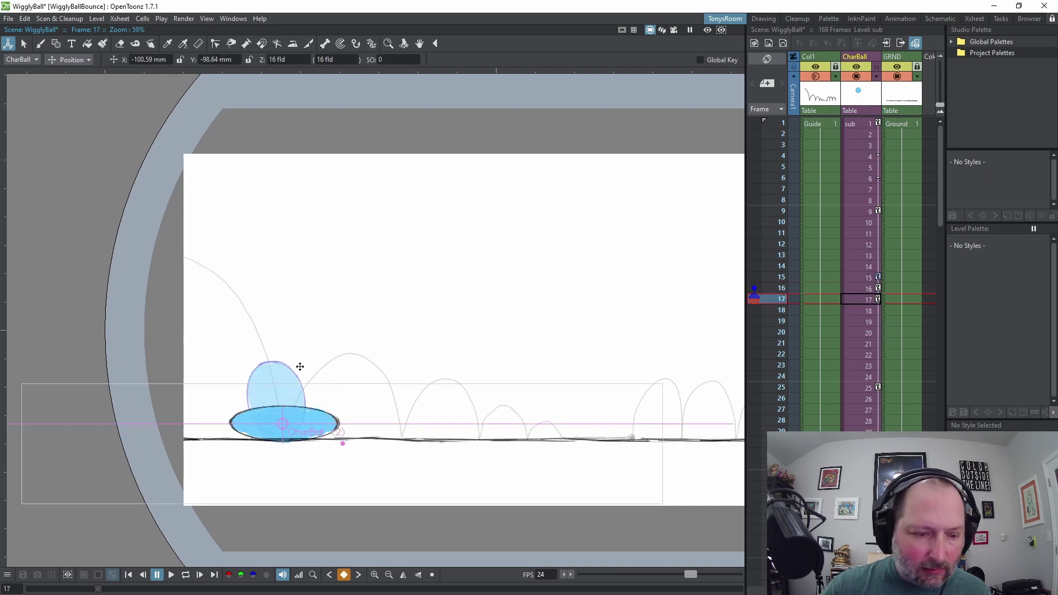
pyautogui.press(',')
pyautogui.press(',')
pyautogui.press(',')
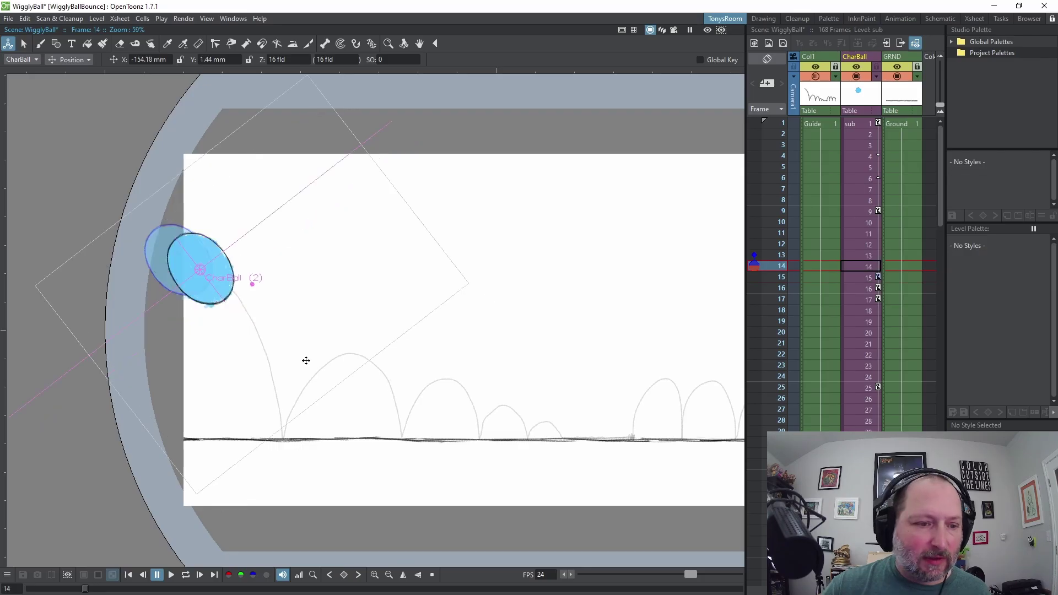
pyautogui.press('.')
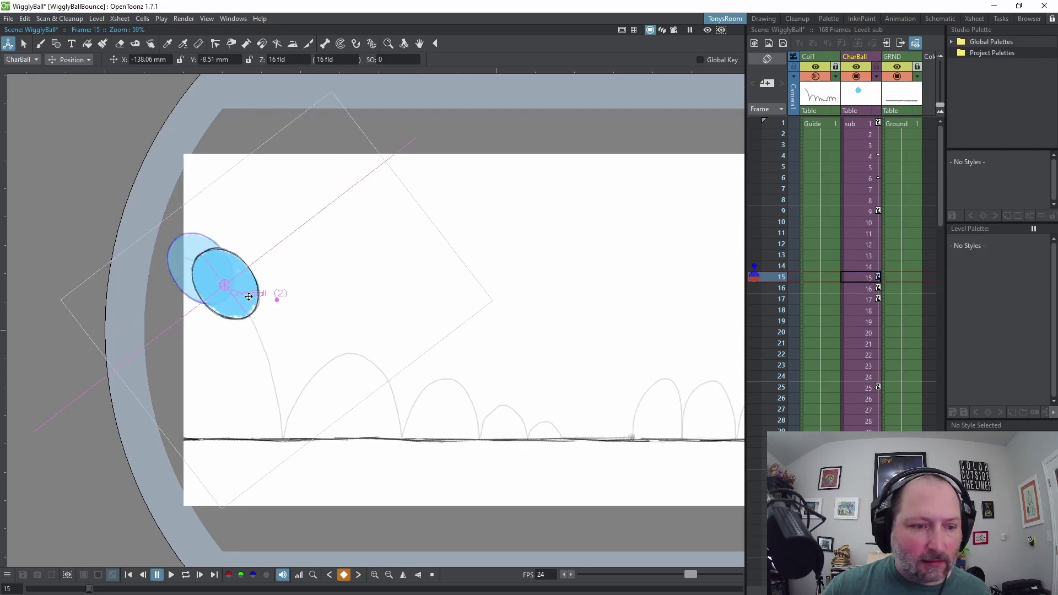
pyautogui.moveTo(249, 297); pyautogui.dragTo(260, 309)
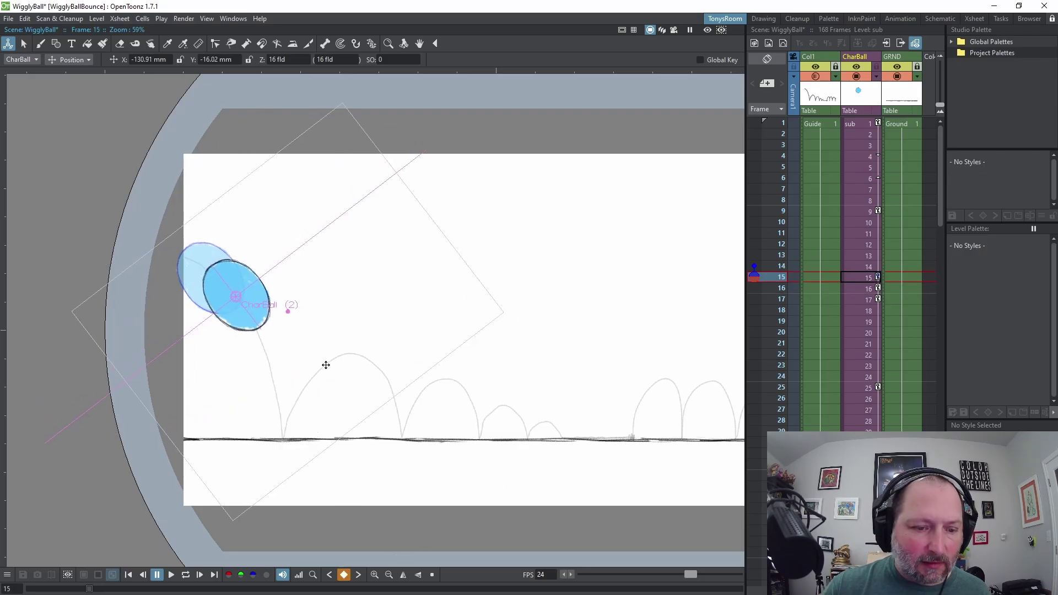
# - Nudge CharBall at frame 15 back onto the guide arc and rotate it to about 31.76°
pyautogui.click(73, 61)
pyautogui.click(225, 226)
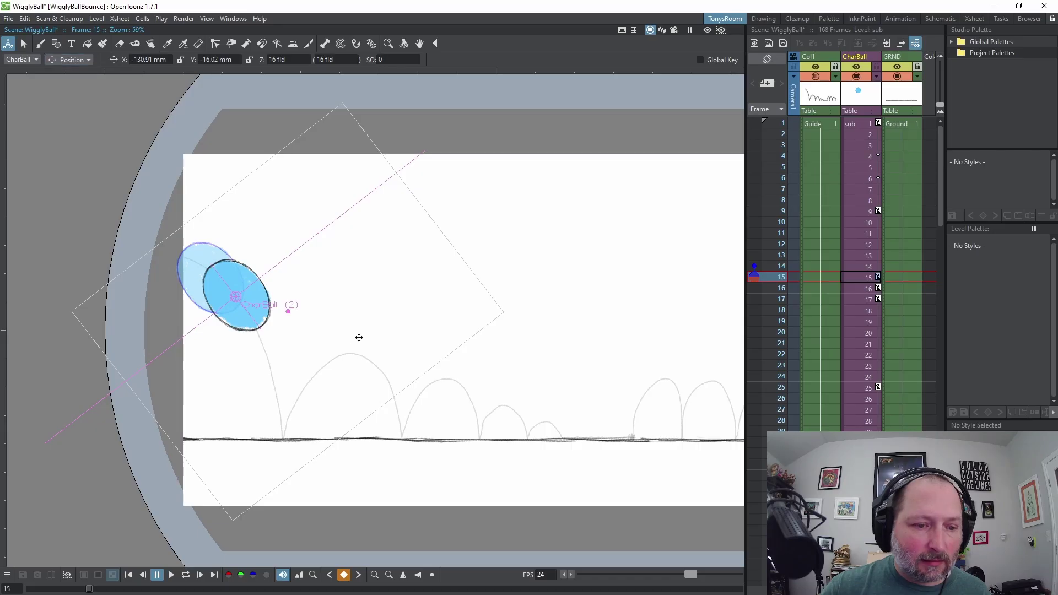
pyautogui.moveTo(359, 337); pyautogui.dragTo(330, 343)
pyautogui.click(73, 59)
pyautogui.click(68, 80)
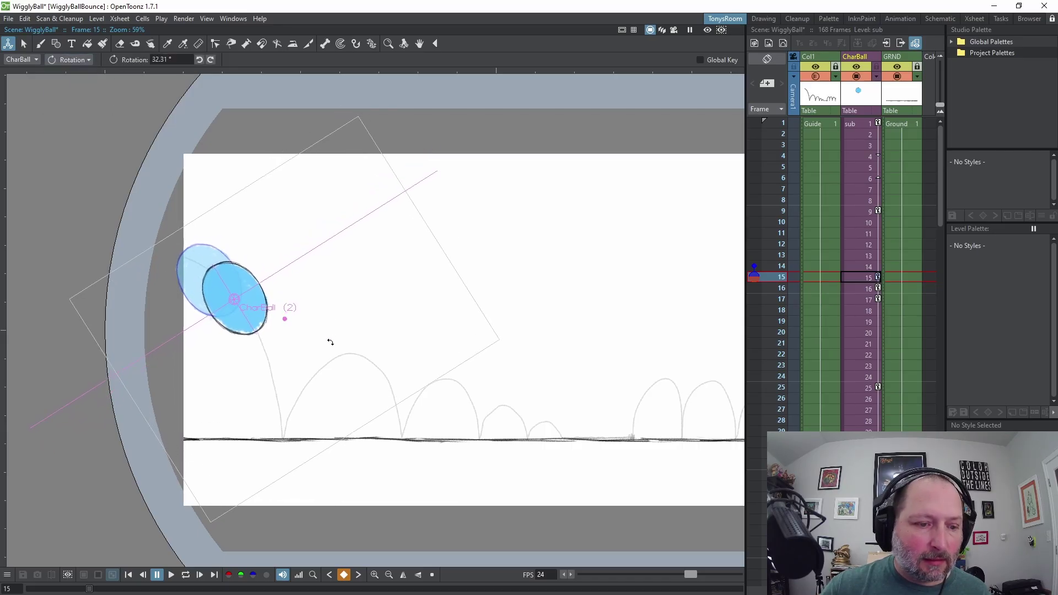
# - Step back and forth through frames 11 to 17 to examine CharBall's fall, stretch and ground contact
pyautogui.press('.')
pyautogui.press('.')
pyautogui.press(',')
pyautogui.press(',')
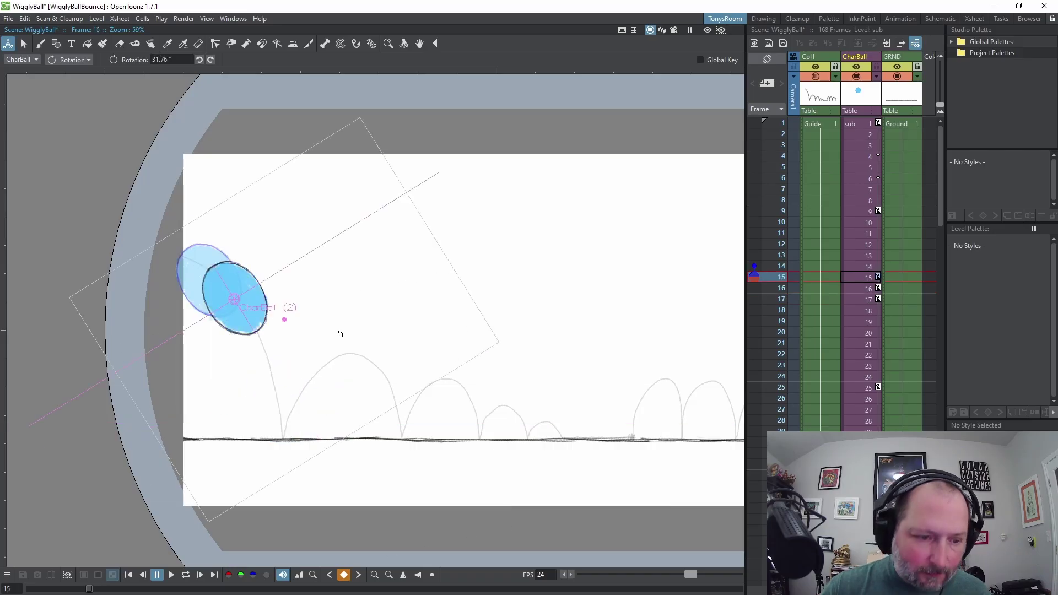
pyautogui.press(',')
pyautogui.press('.')
pyautogui.press('.')
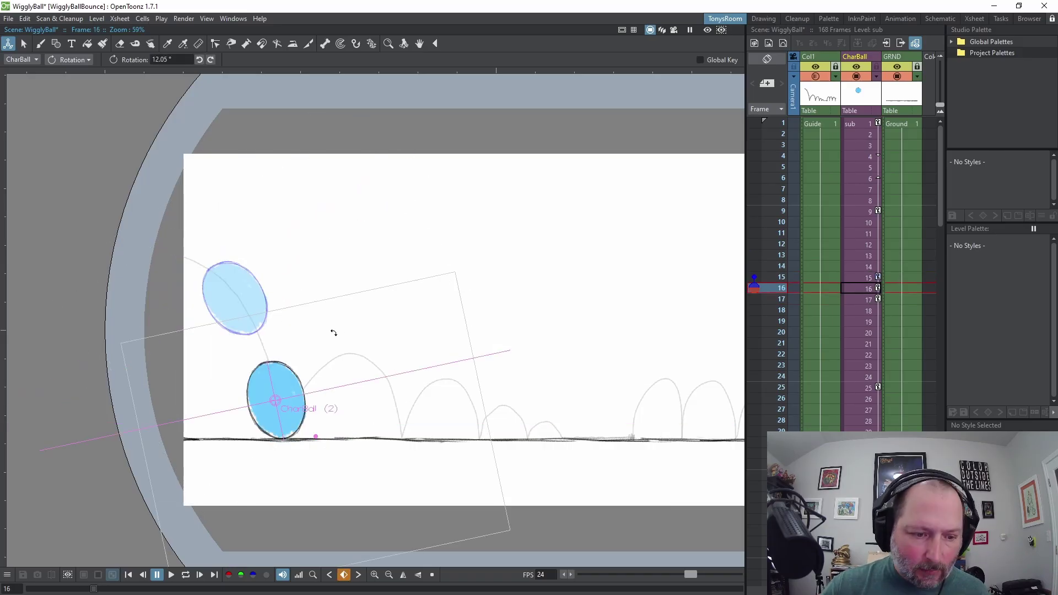
pyautogui.press(',')
pyautogui.press(',')
pyautogui.press('.')
pyautogui.press(',')
pyautogui.press(',')
pyautogui.press(',')
pyautogui.press(',')
pyautogui.press(',')
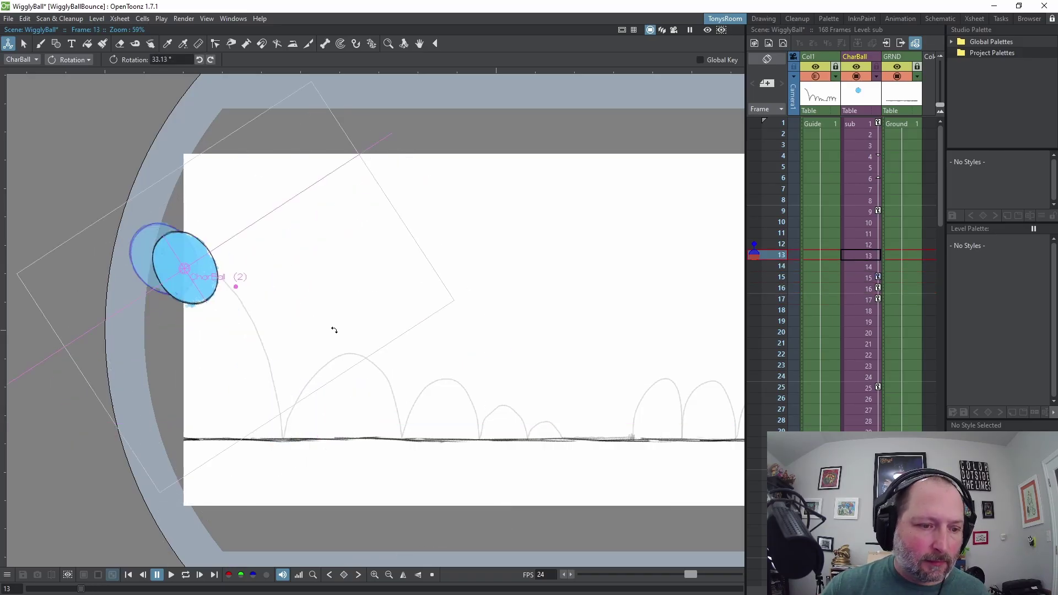
pyautogui.press('.')
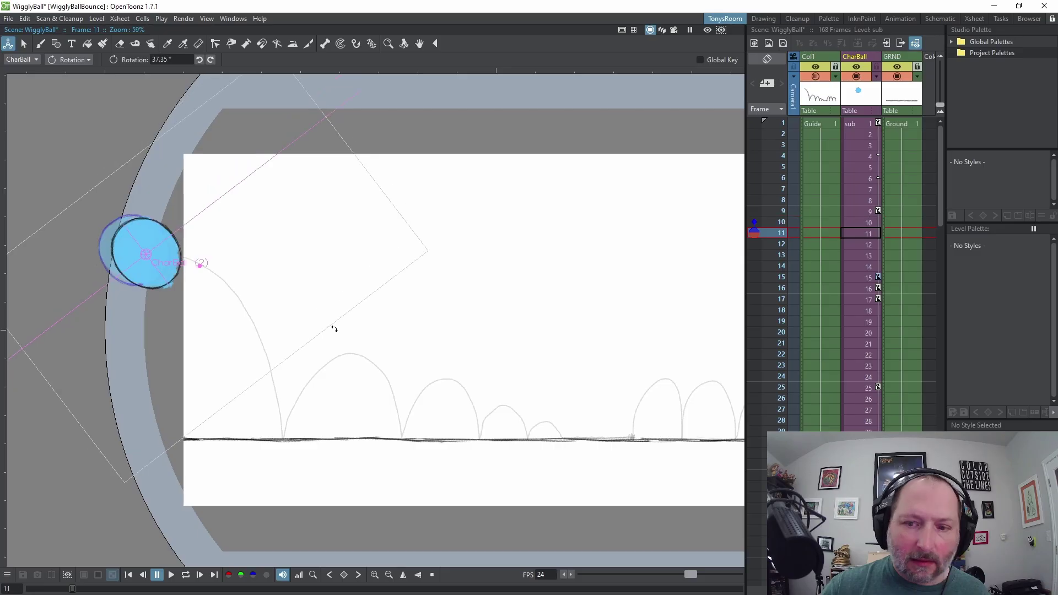
pyautogui.press('.')
pyautogui.press('.')
pyautogui.press('.')
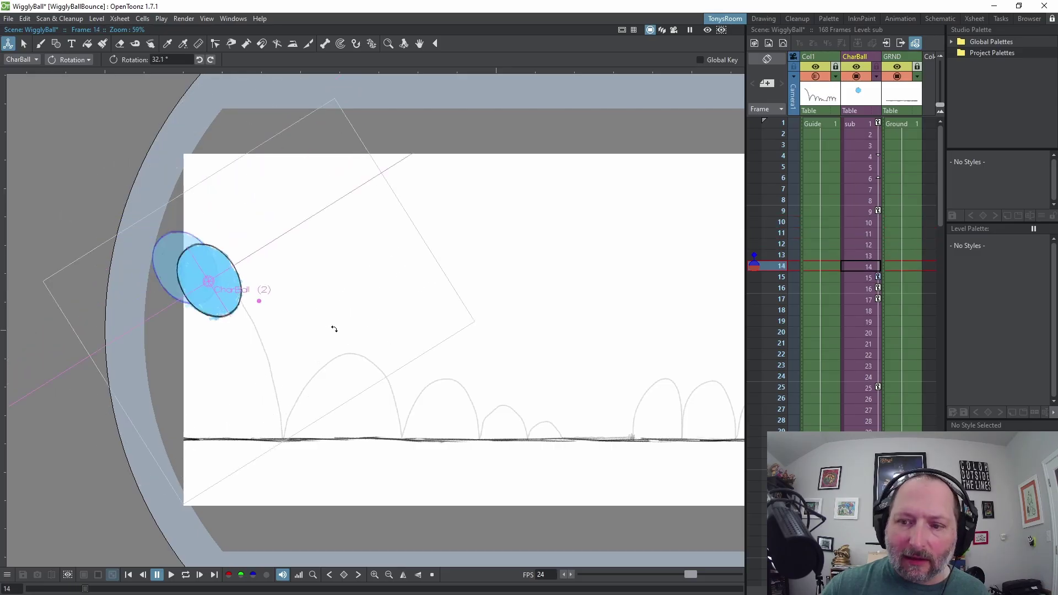
pyautogui.press('.')
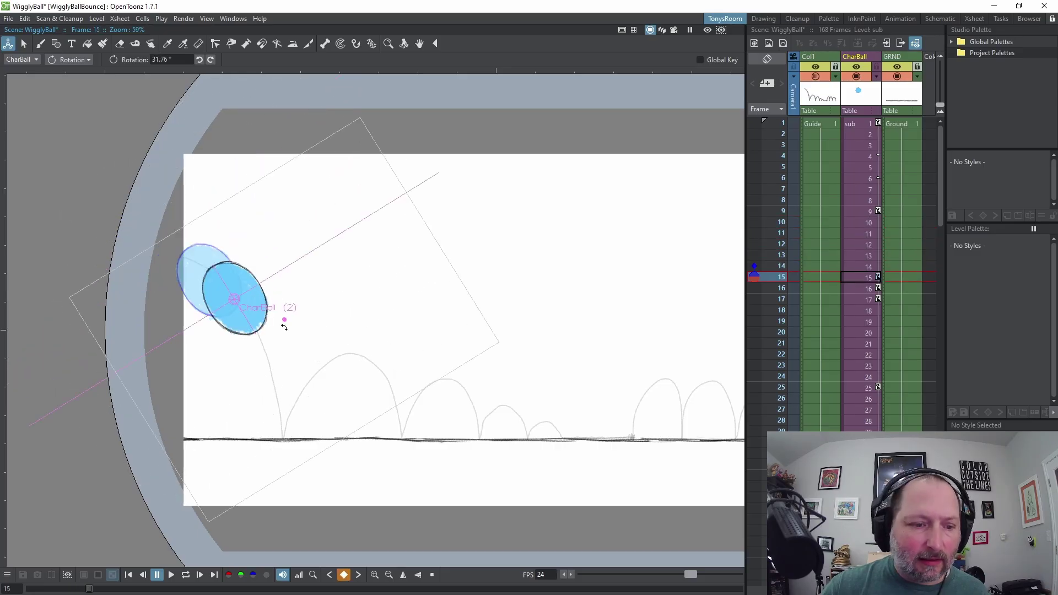
pyautogui.press(',')
pyautogui.press(',')
pyautogui.press('.')
pyautogui.press('.')
# - Return CharBall to its round shape at frame 13 by setting its horizontal and vertical scale to 100%
pyautogui.press(',')
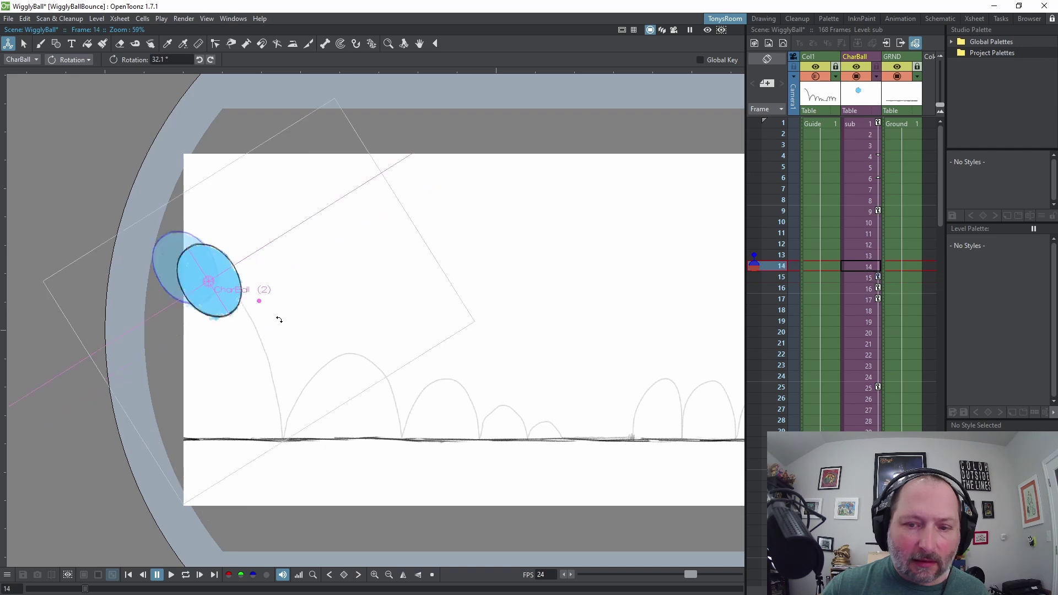
pyautogui.press(',')
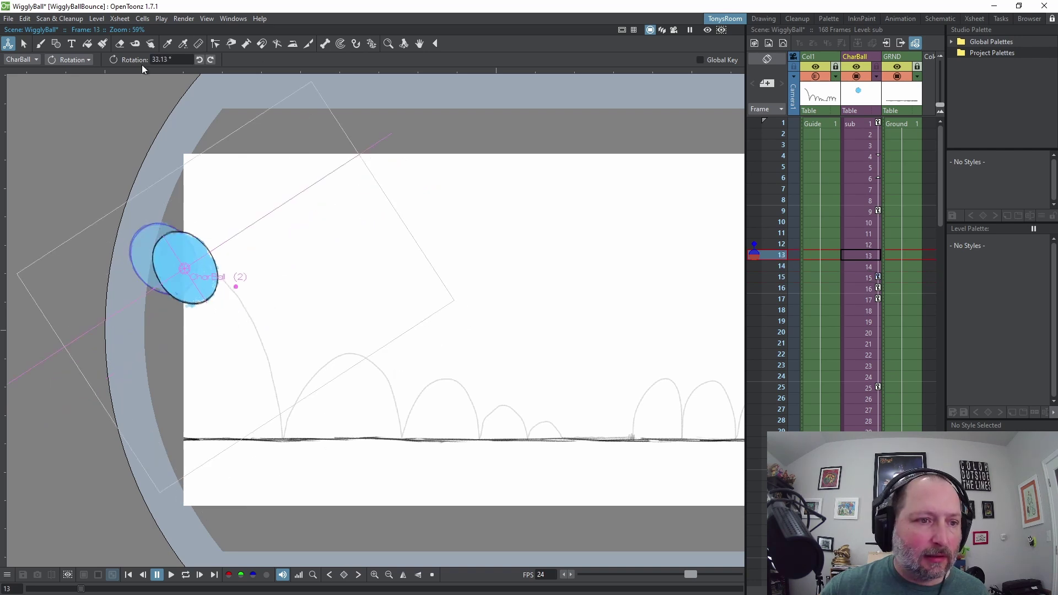
pyautogui.click(71, 60)
pyautogui.click(67, 101)
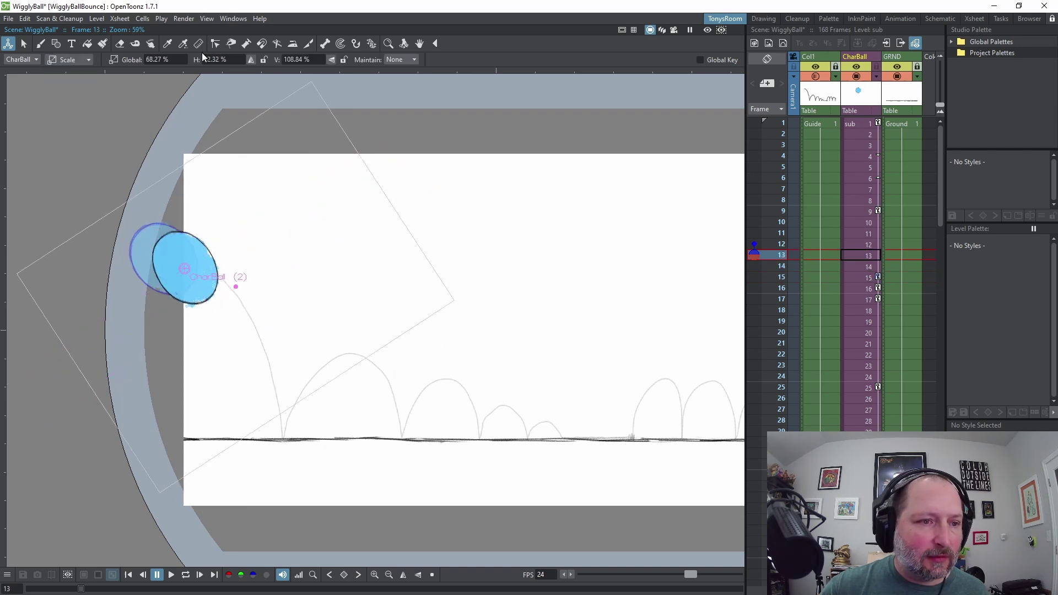
pyautogui.click(230, 59)
pyautogui.write('100')
pyautogui.press('Return')
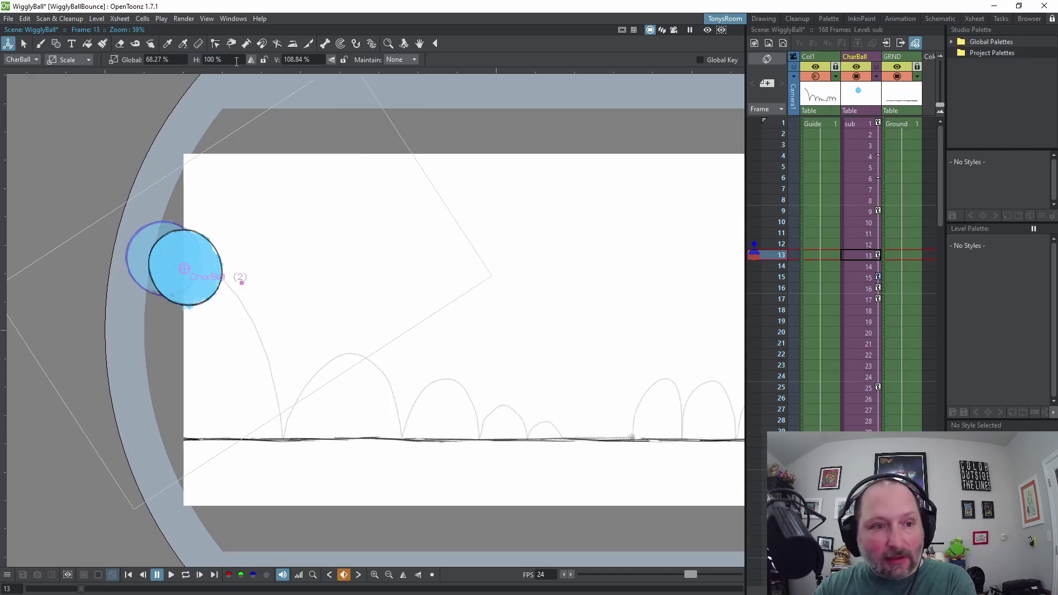
pyautogui.click(312, 61)
pyautogui.write('100')
pyautogui.press('Return')
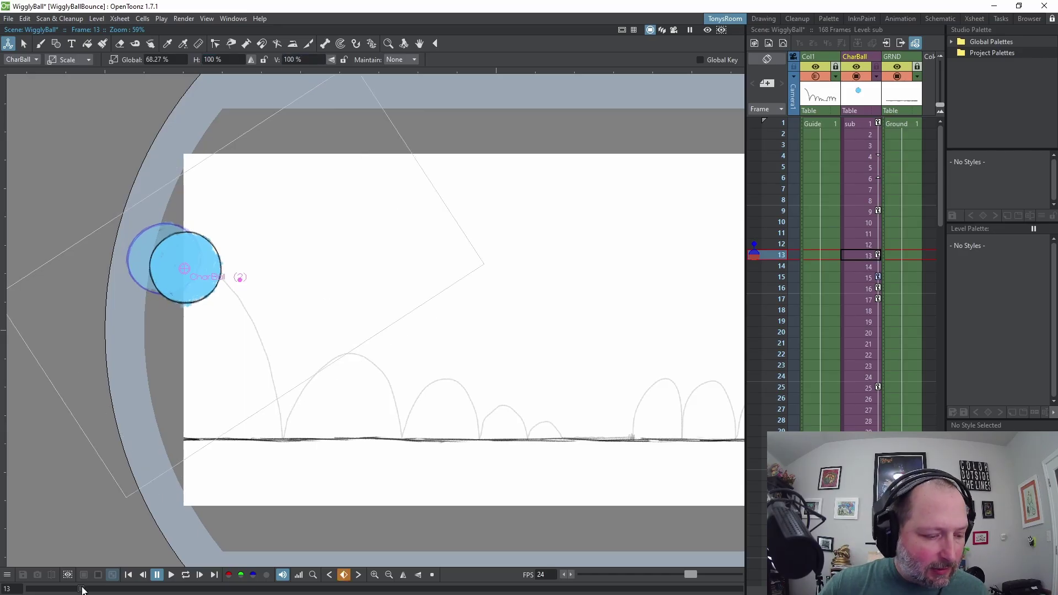
# - Scrub through the first bounces and return to frame 17 to review CharBall's motion and squash
pyautogui.moveTo(81, 590); pyautogui.dragTo(2, 591)
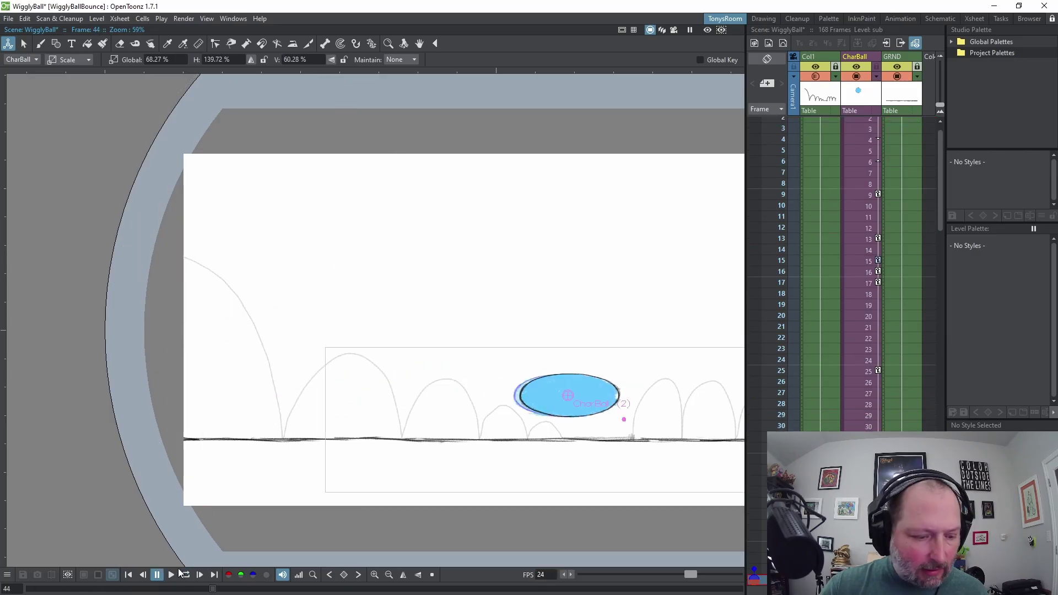
pyautogui.moveTo(212, 589); pyautogui.dragTo(124, 591)
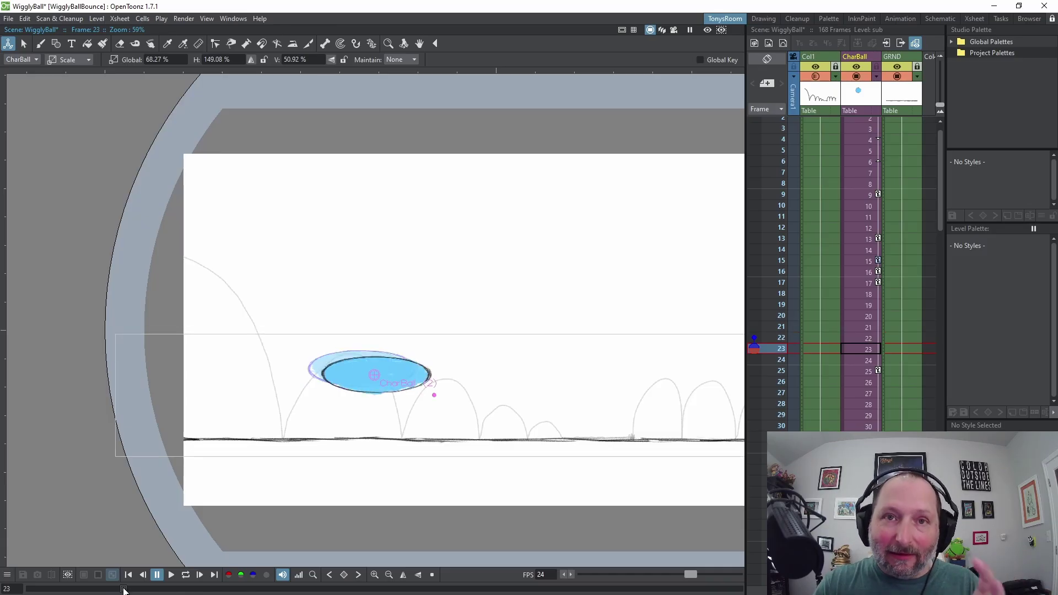
pyautogui.moveTo(124, 591); pyautogui.dragTo(96, 588)
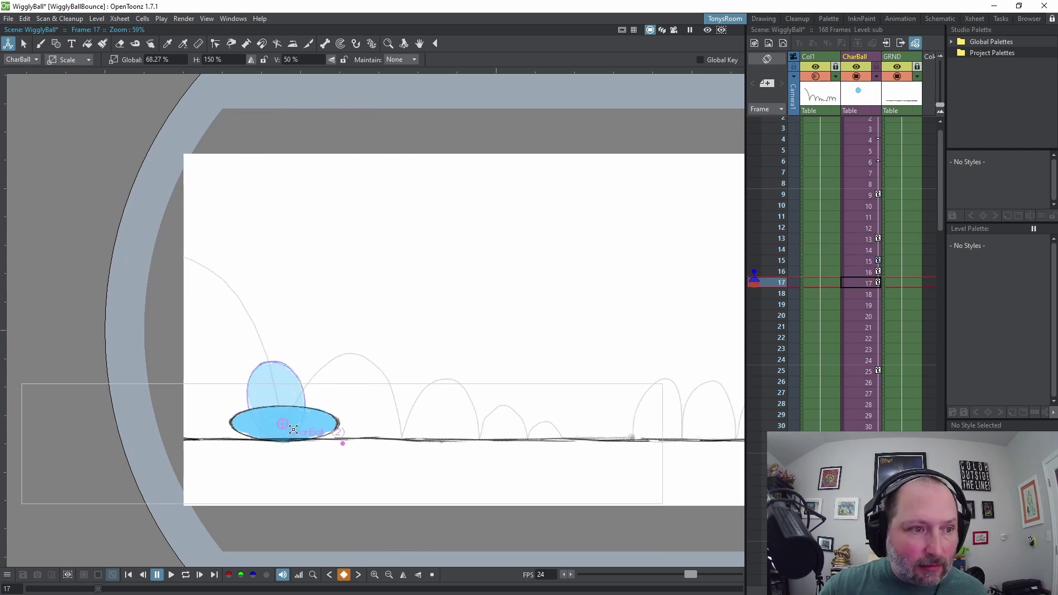
# - Nudge the squashed CharBall at frame 17 onto the ground line at about X -100.59 mm, Y -97.57 mm
pyautogui.click(69, 60)
pyautogui.click(65, 68)
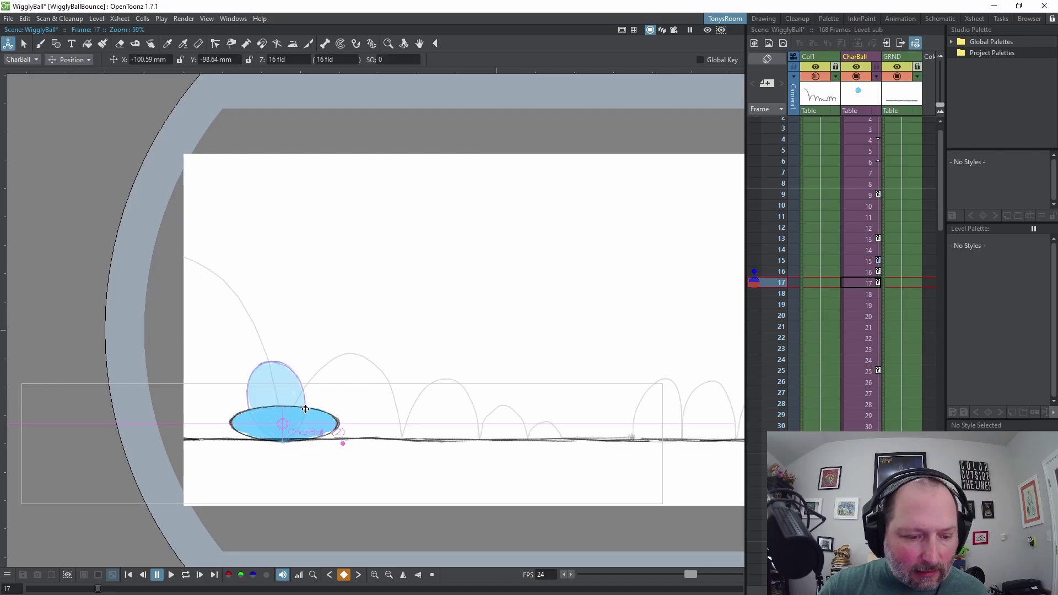
pyautogui.moveTo(306, 409); pyautogui.dragTo(304, 405)
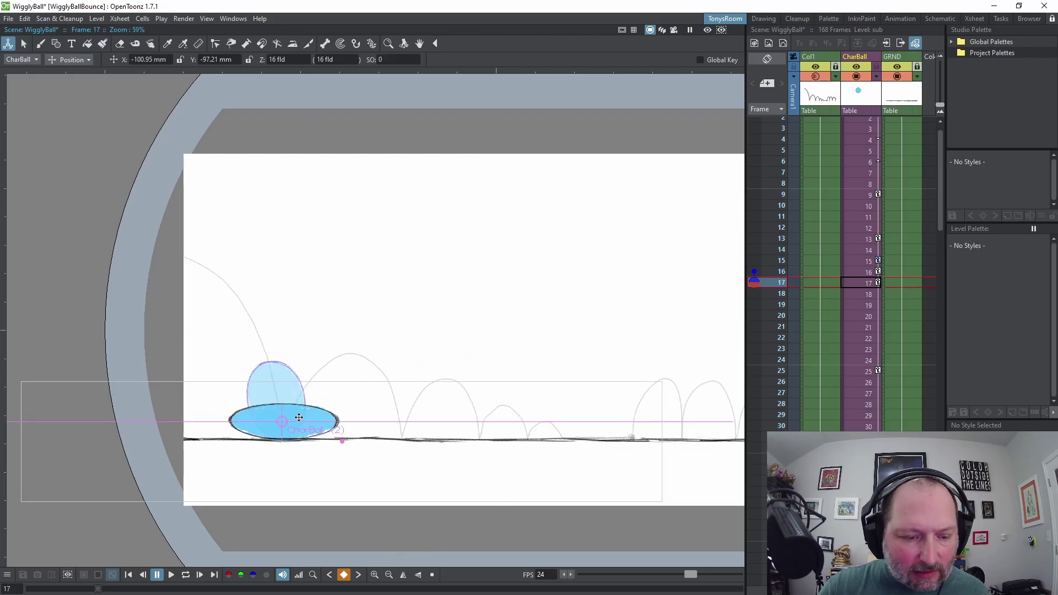
pyautogui.moveTo(299, 417); pyautogui.dragTo(299, 418)
# - In the Animation workspace, set CharBall's Y curve between frames 16 and 17 to linear interpolation
pyautogui.click(901, 19)
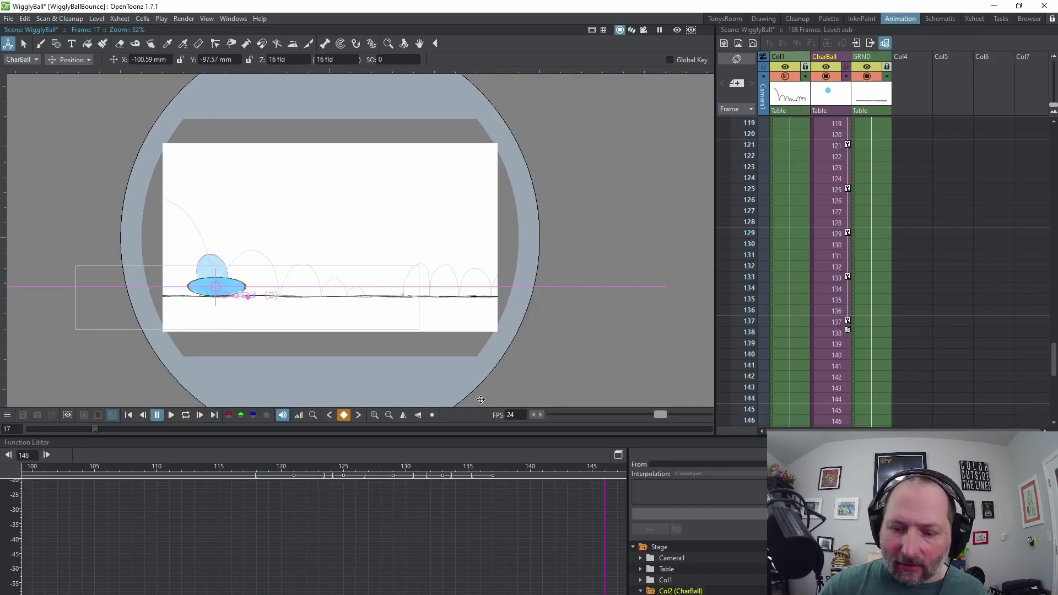
pyautogui.moveTo(657, 436); pyautogui.dragTo(659, 291)
pyautogui.moveTo(295, 498); pyautogui.dragTo(780, 492)
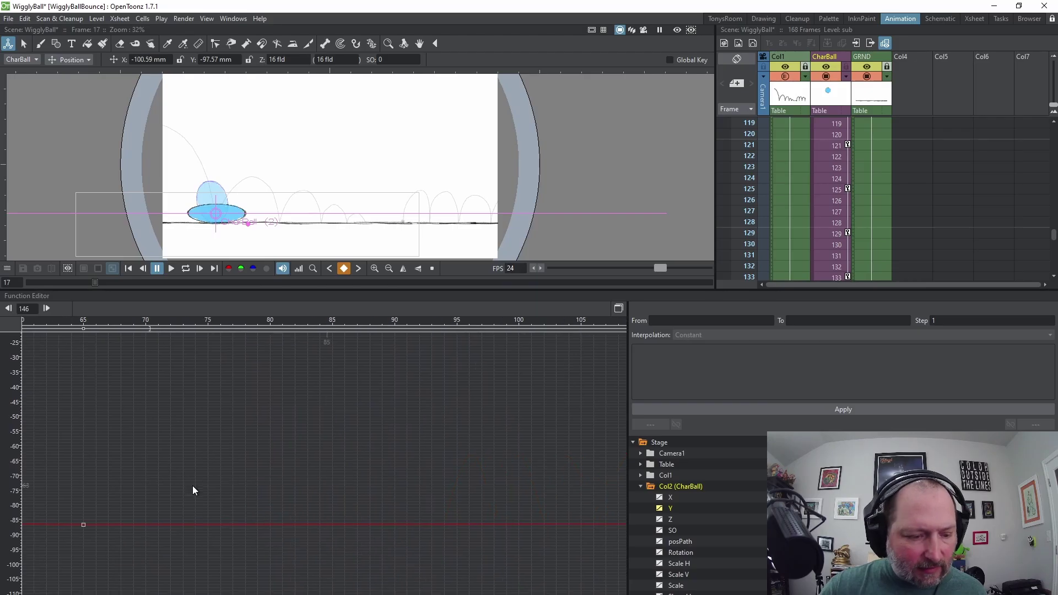
pyautogui.moveTo(193, 485); pyautogui.dragTo(451, 482)
pyautogui.moveTo(236, 490); pyautogui.dragTo(385, 473)
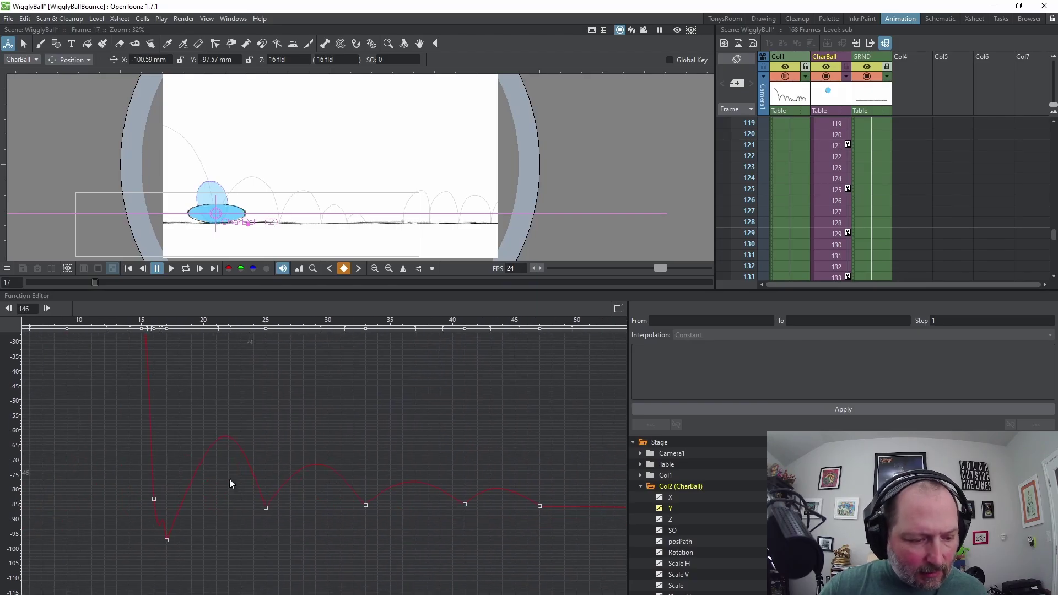
pyautogui.moveTo(181, 516); pyautogui.dragTo(340, 425)
pyautogui.scroll(5, 340, 425)
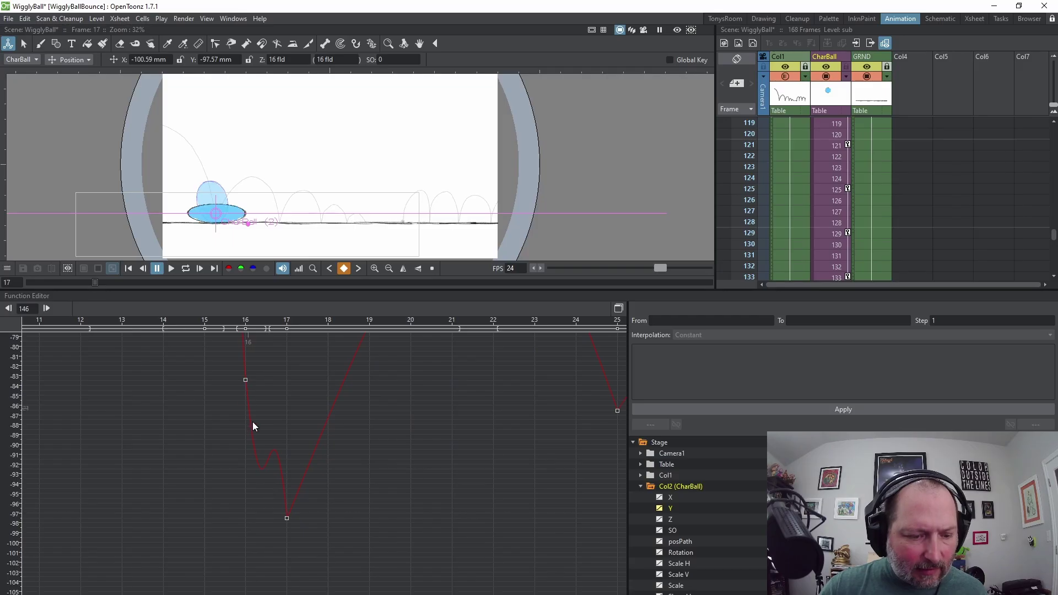
pyautogui.click(266, 459)
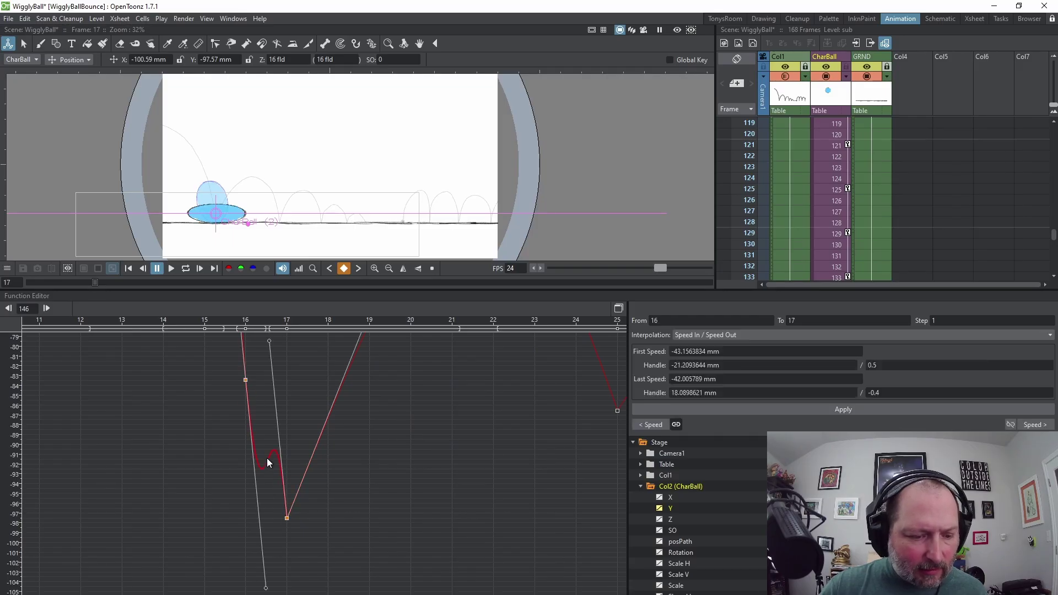
pyautogui.rightClick(267, 458)
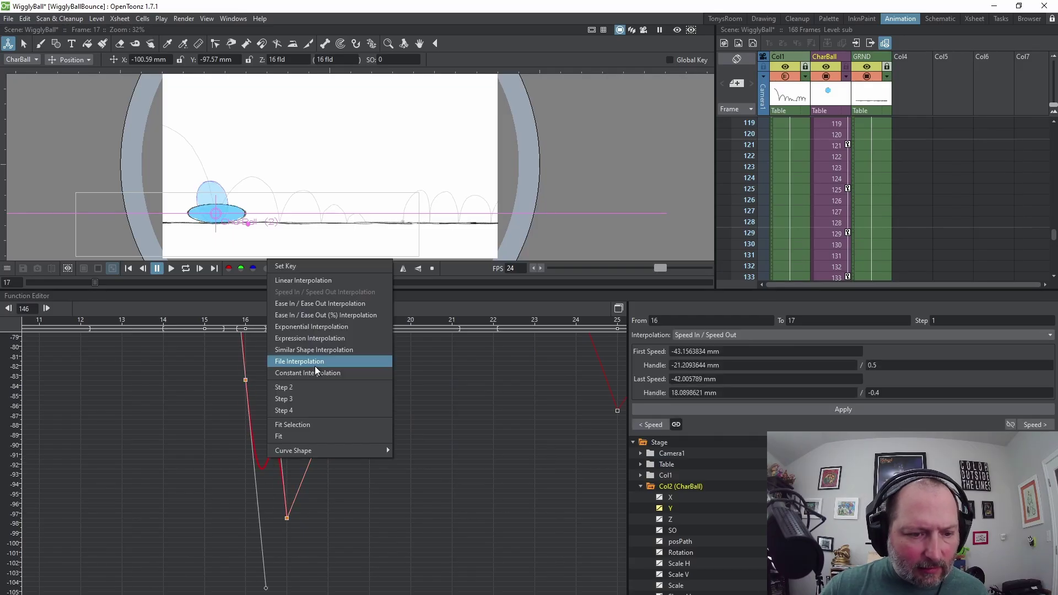
pyautogui.click(309, 280)
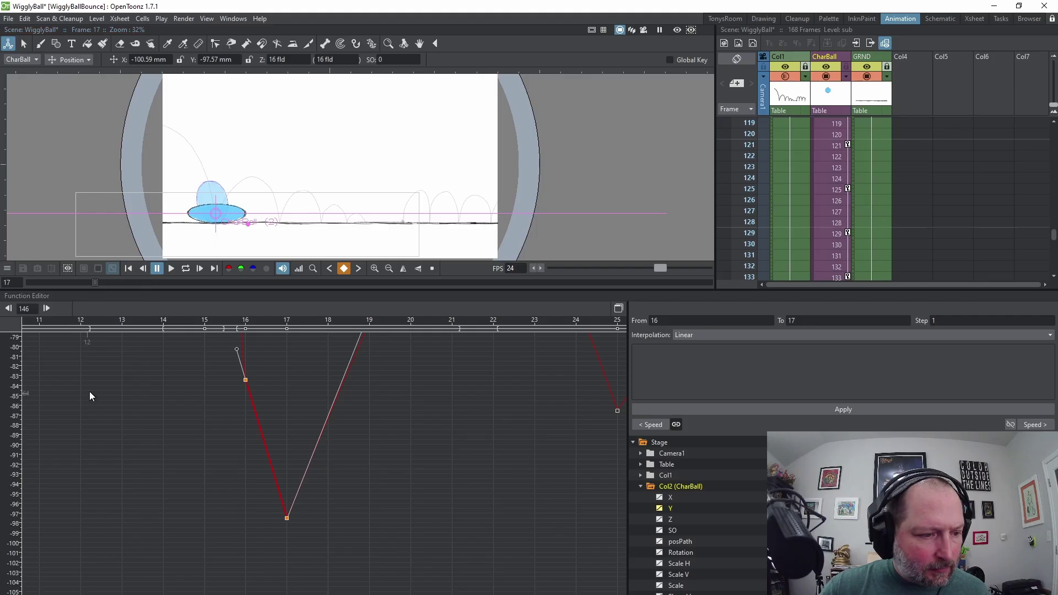
# - Examine CharBall's Y curve around the first ground contact and run through the early frames to check the bounce motion
pyautogui.scroll(-2, 91, 391)
pyautogui.scroll(-3, 260, 425)
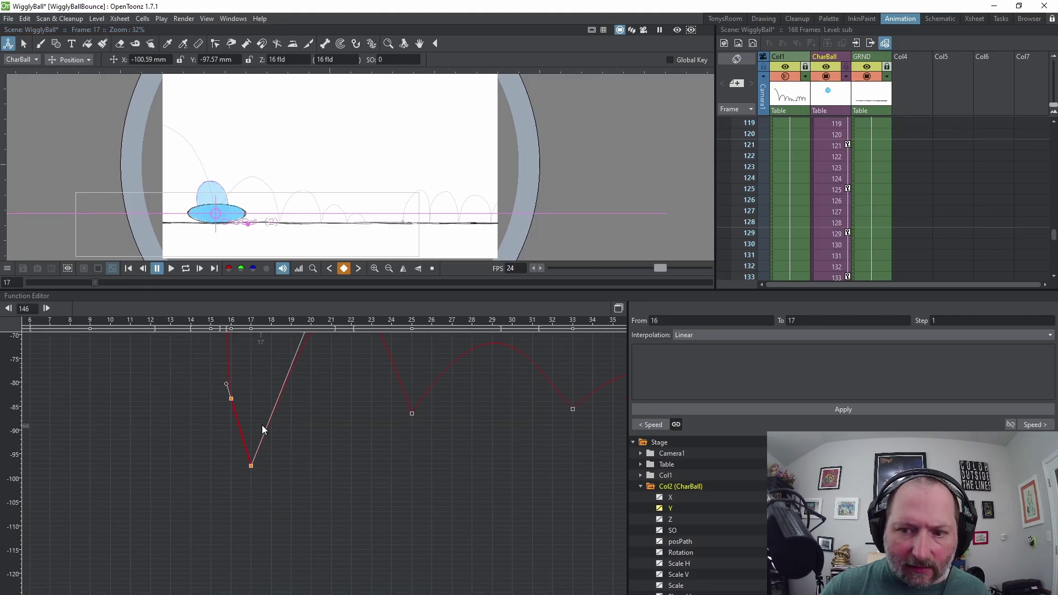
pyautogui.press('Up')
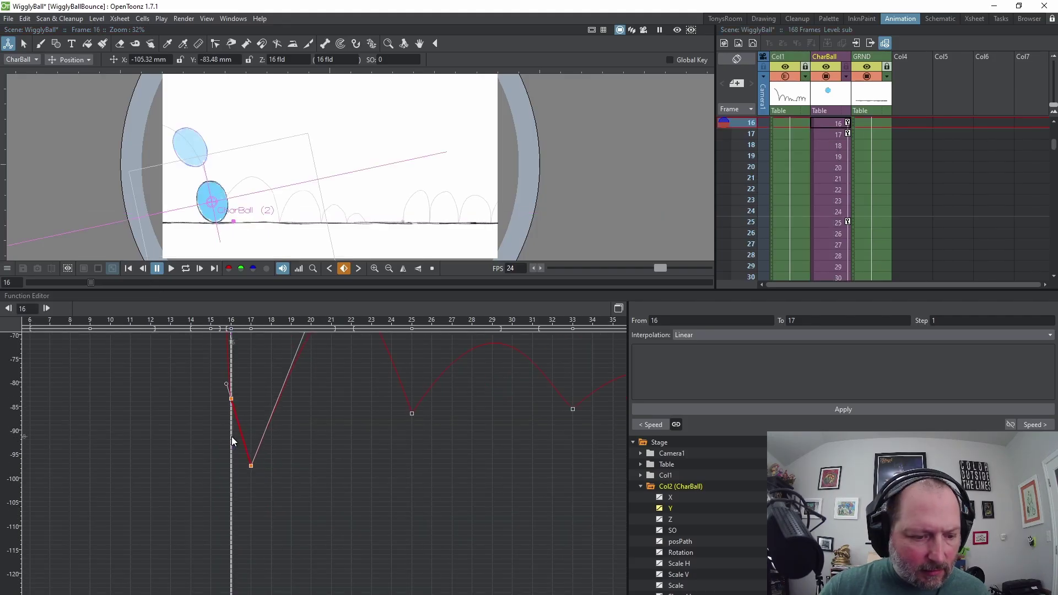
pyautogui.moveTo(232, 436); pyautogui.dragTo(210, 446)
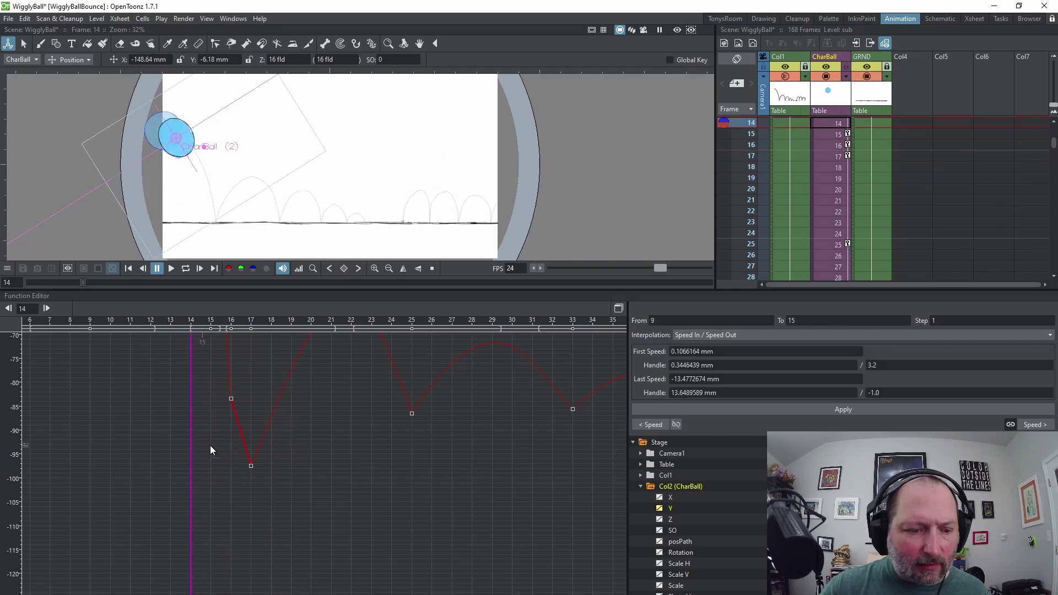
pyautogui.moveTo(314, 435); pyautogui.dragTo(310, 458)
pyautogui.moveTo(205, 406); pyautogui.dragTo(237, 422)
pyautogui.scroll(-2, 245, 422)
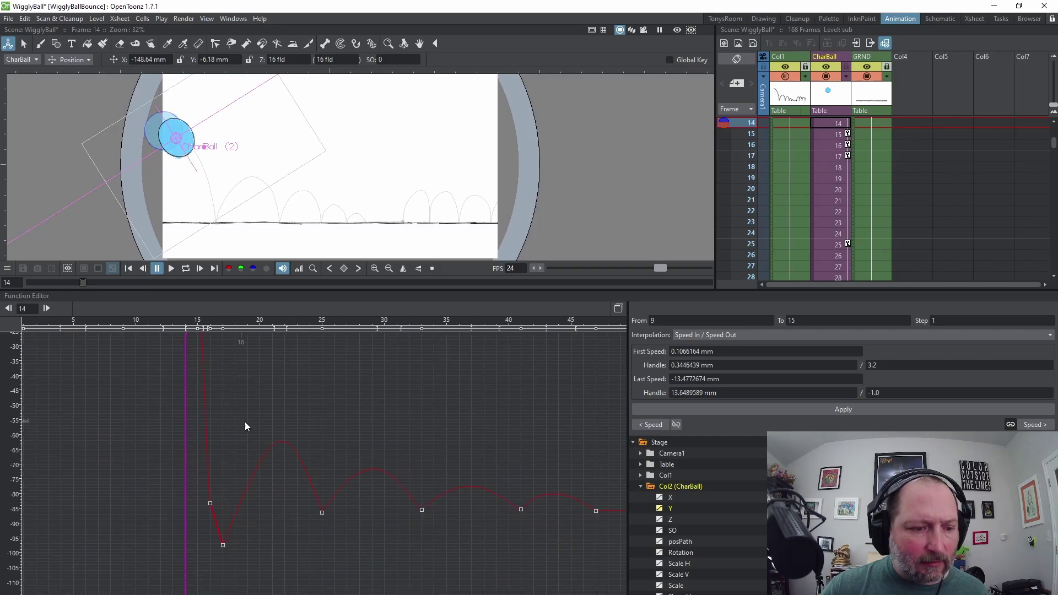
pyautogui.press('l')
pyautogui.press('l')
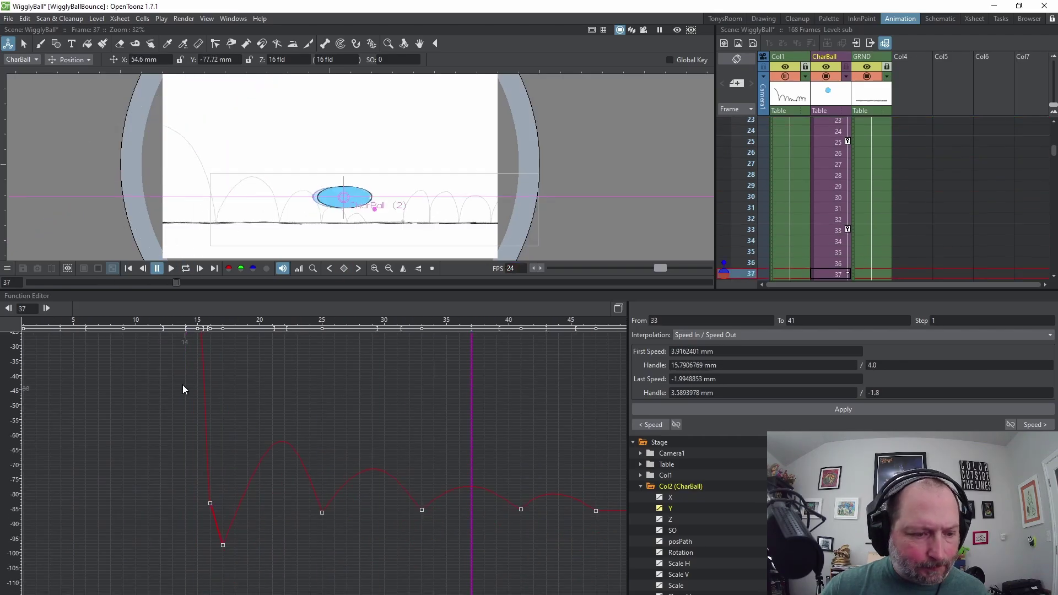
pyautogui.press('l')
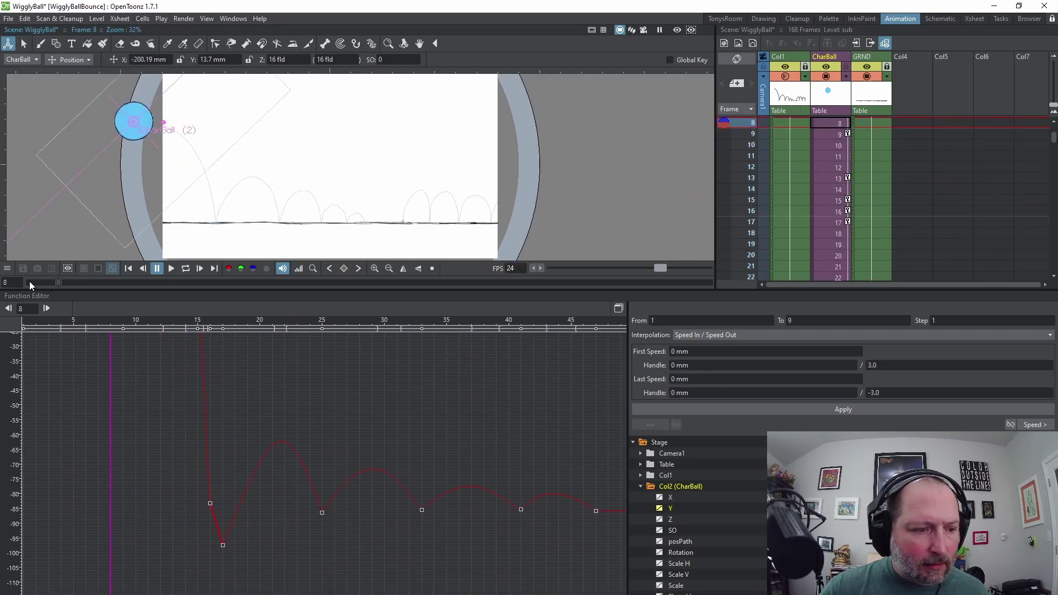
pyautogui.press('l')
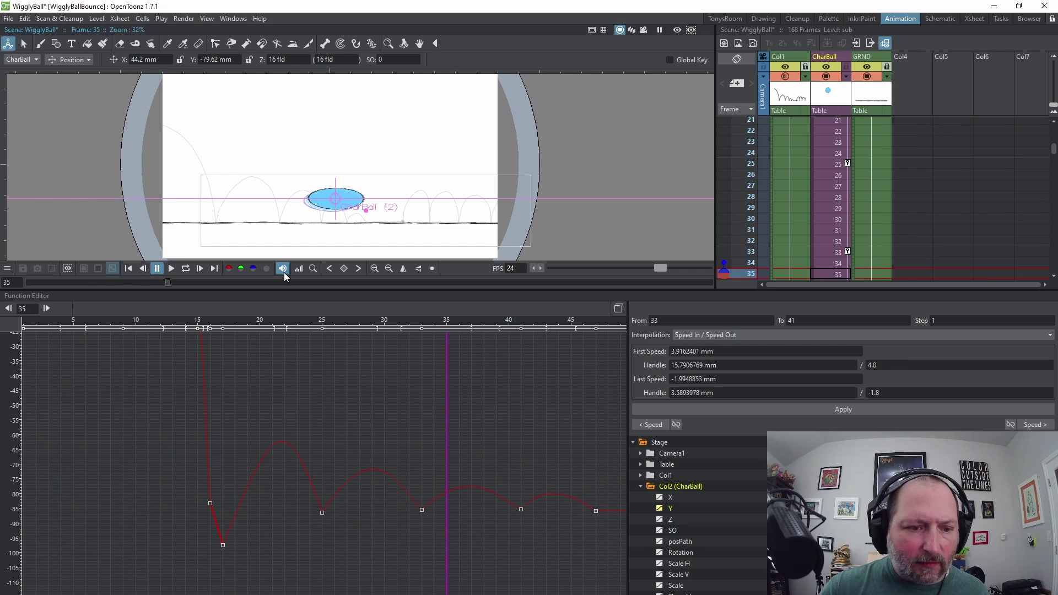
# - Back in the TonysRoom workspace, set CharBall's horizontal and vertical scale to 100% at frame 25 and key all its transforms
pyautogui.click(727, 18)
pyautogui.click(867, 282)
pyautogui.hotkey('ctrl', '.')
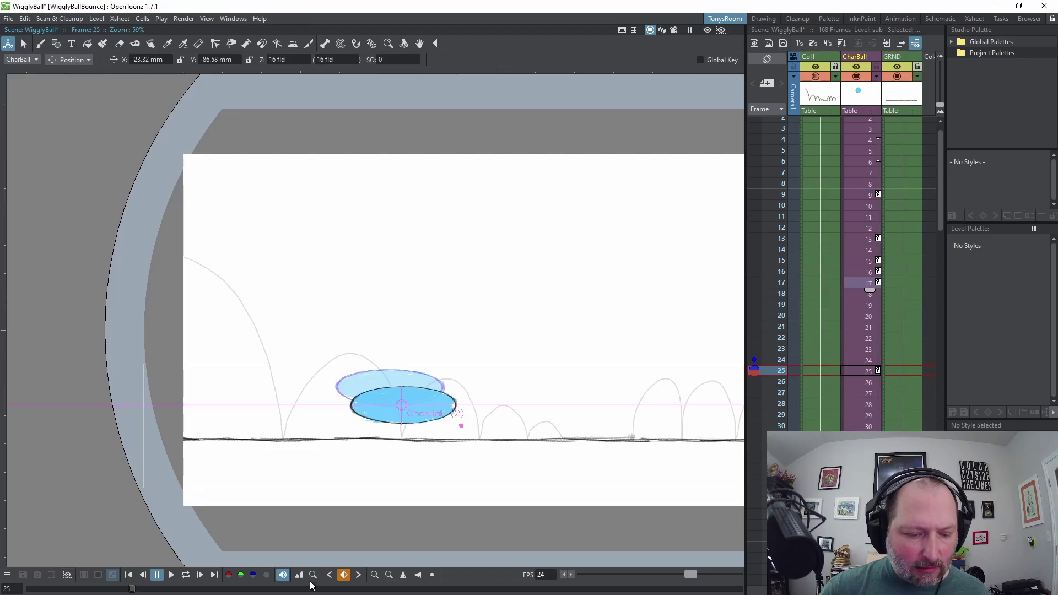
pyautogui.click(66, 59)
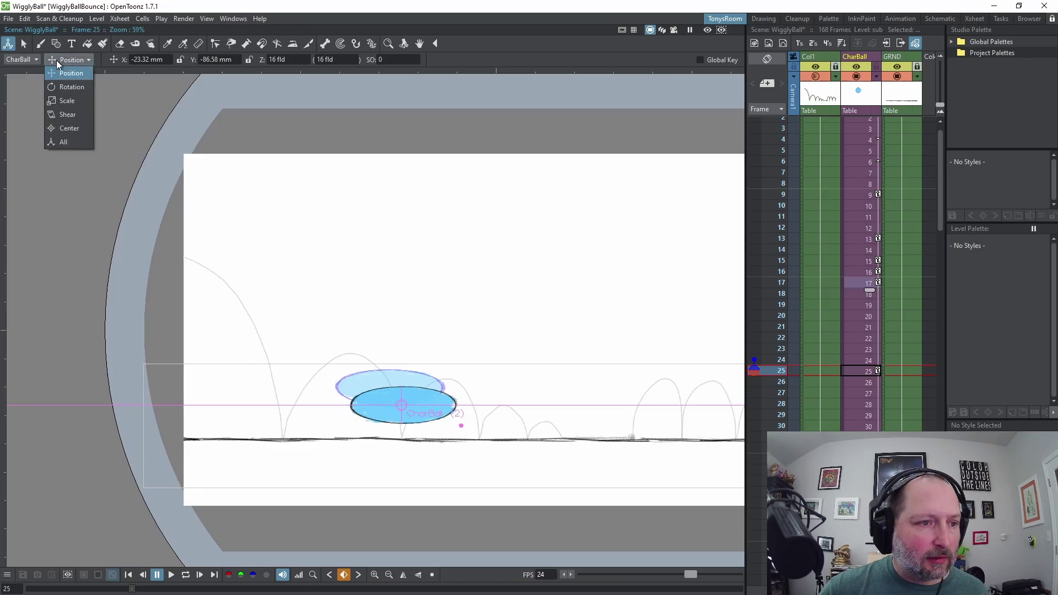
pyautogui.click(86, 102)
pyautogui.click(245, 59)
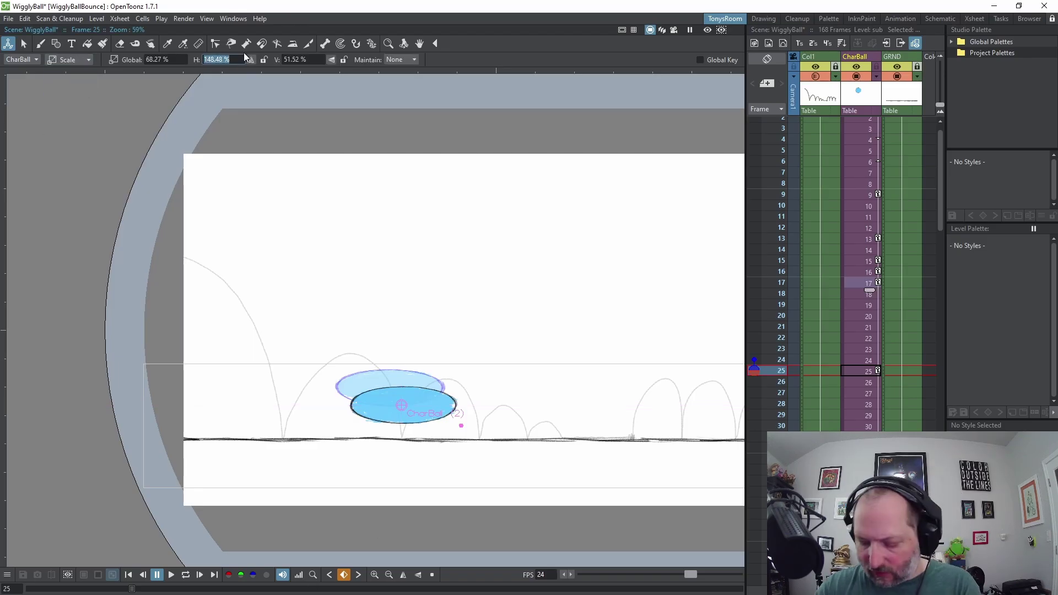
pyautogui.write('100')
pyautogui.press('Return')
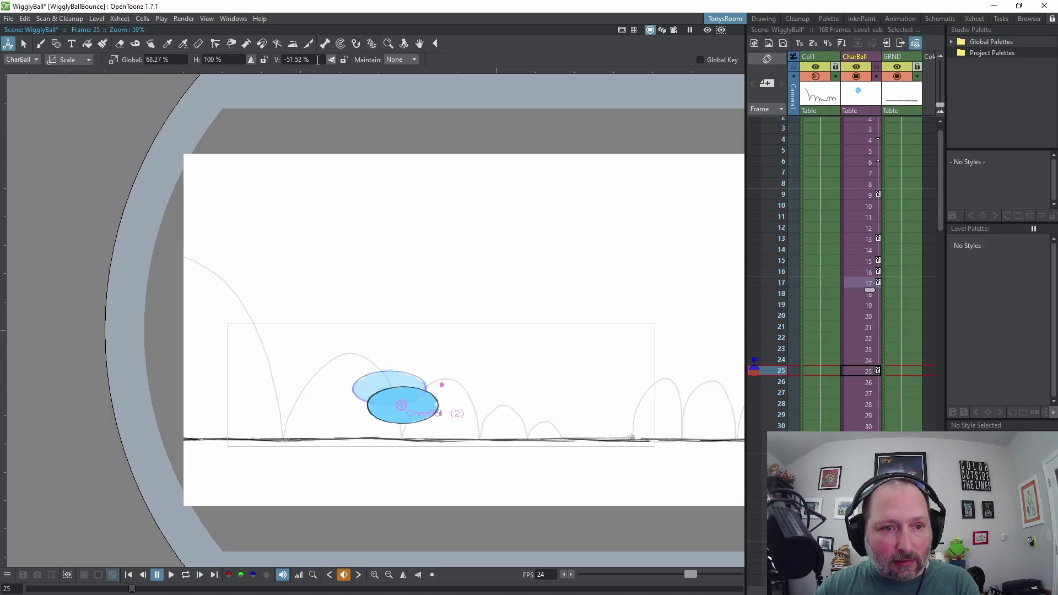
pyautogui.click(318, 60)
pyautogui.write('100')
pyautogui.press('Return')
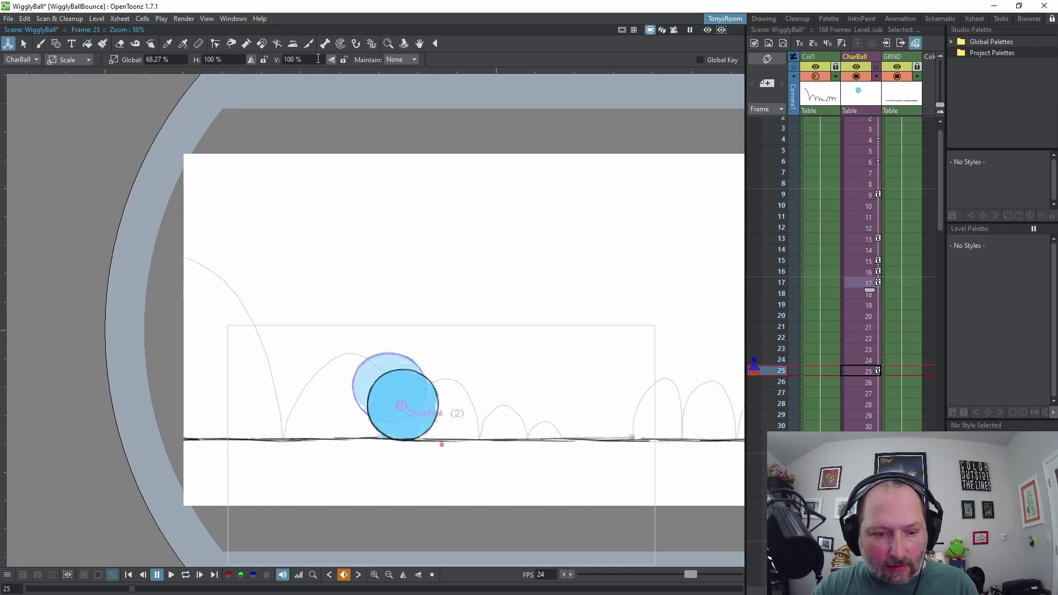
pyautogui.click(344, 575)
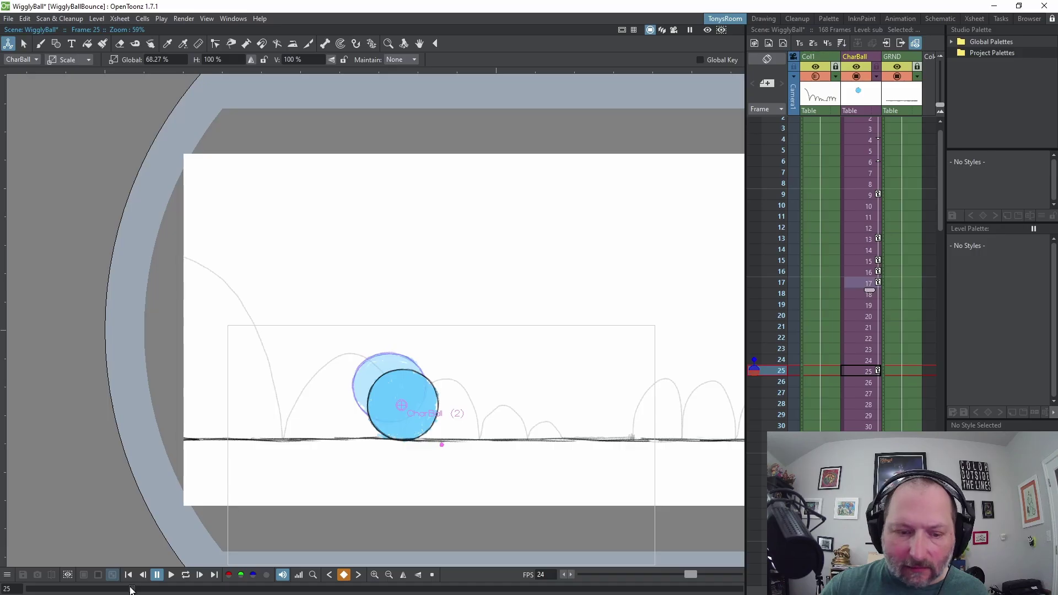
# - Add a full key at frame 21 and set CharBall's horizontal and vertical scale to 100% there
pyautogui.moveTo(131, 590)
pyautogui.mouseDown()
pyautogui.moveTo(69, 588)
pyautogui.moveTo(115, 589)
pyautogui.mouseUp()
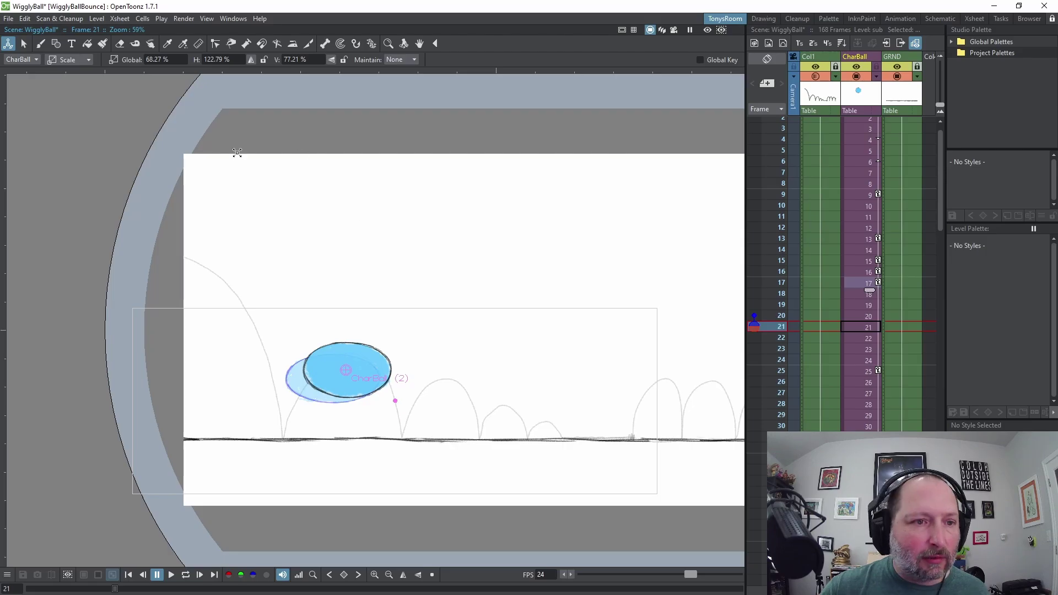
pyautogui.click(344, 575)
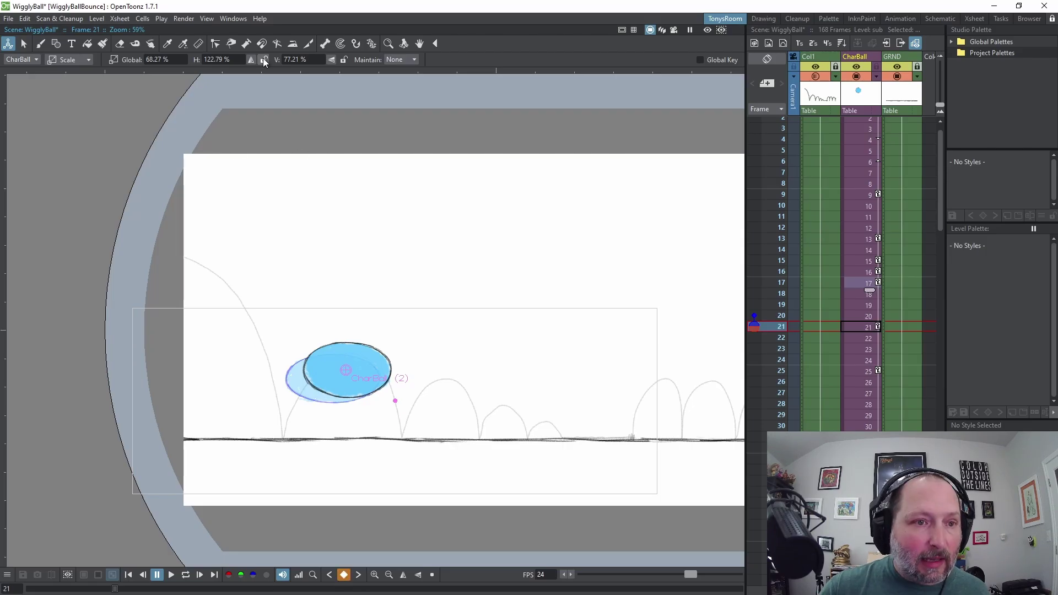
pyautogui.click(240, 60)
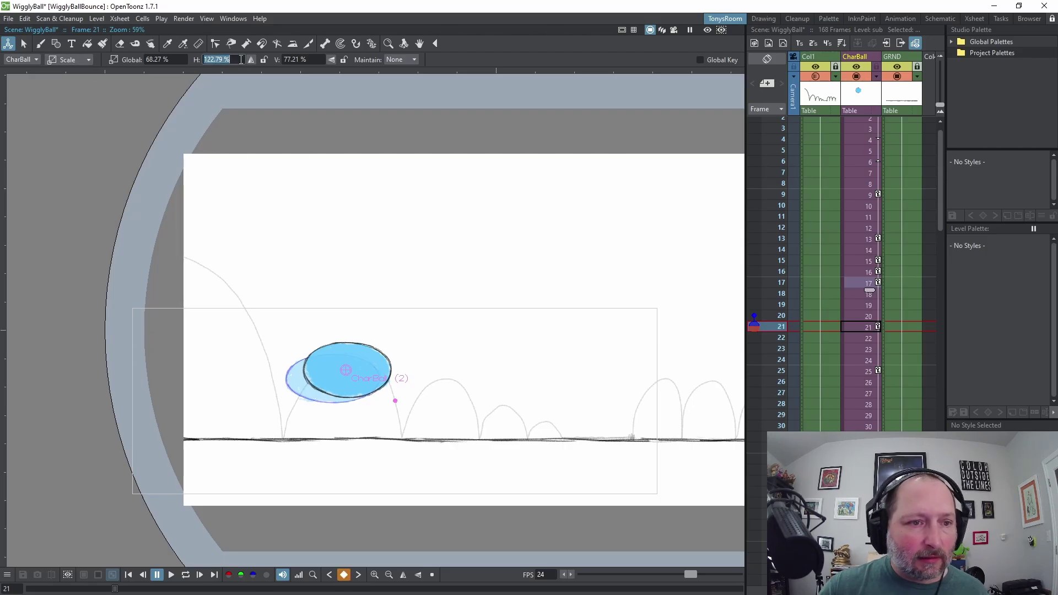
pyautogui.write('100')
pyautogui.press('Return')
pyautogui.click(319, 60)
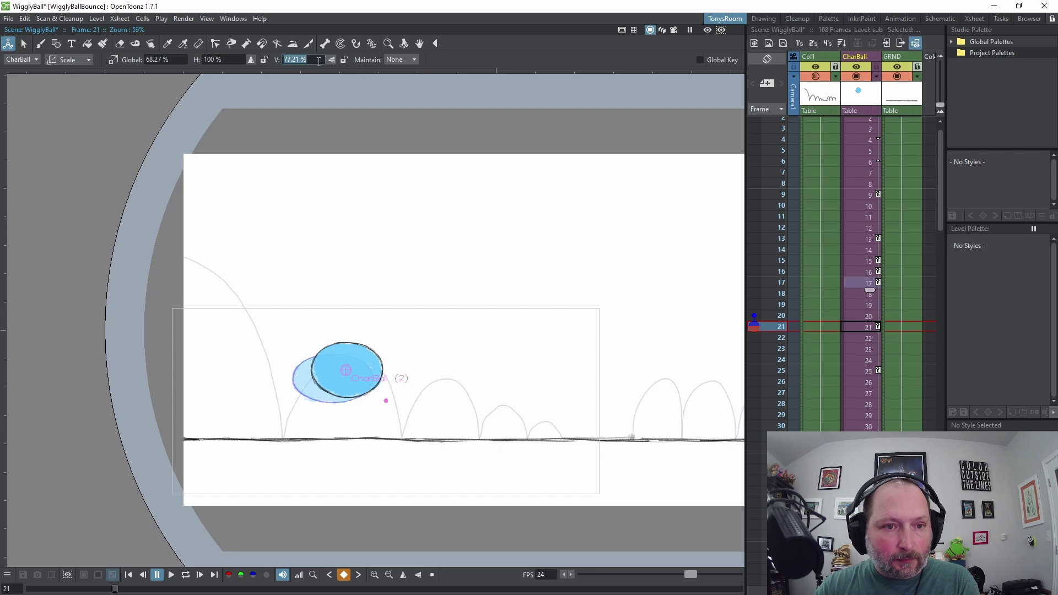
pyautogui.write('100')
pyautogui.press('Return')
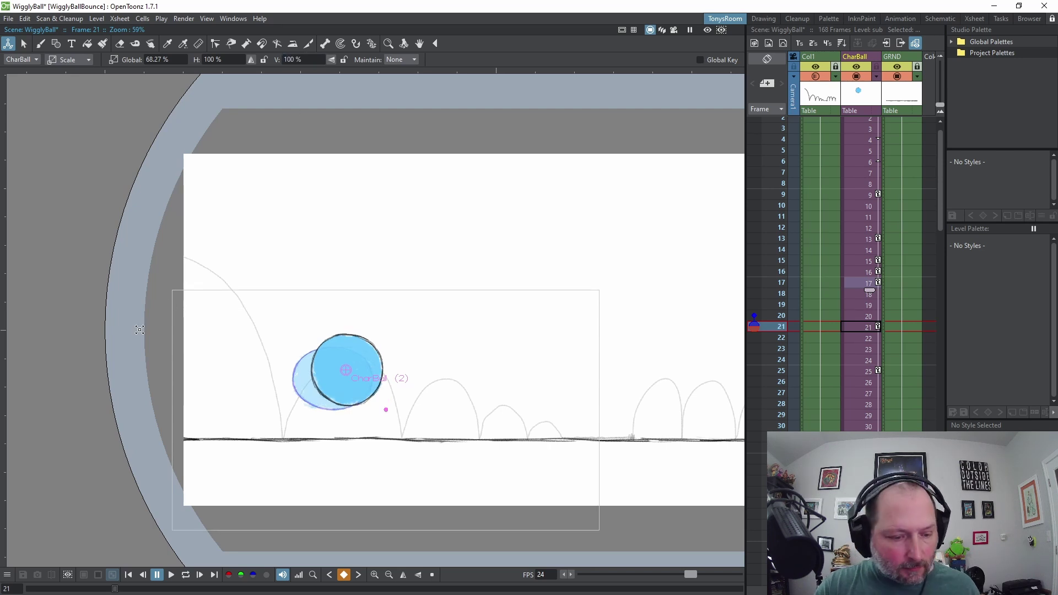
# - Try a scale of 110% horizontal and 80% vertical for CharBall at frame 19
pyautogui.moveTo(115, 590)
pyautogui.mouseDown()
pyautogui.moveTo(72, 590)
pyautogui.moveTo(135, 590)
pyautogui.moveTo(107, 590)
pyautogui.mouseUp()
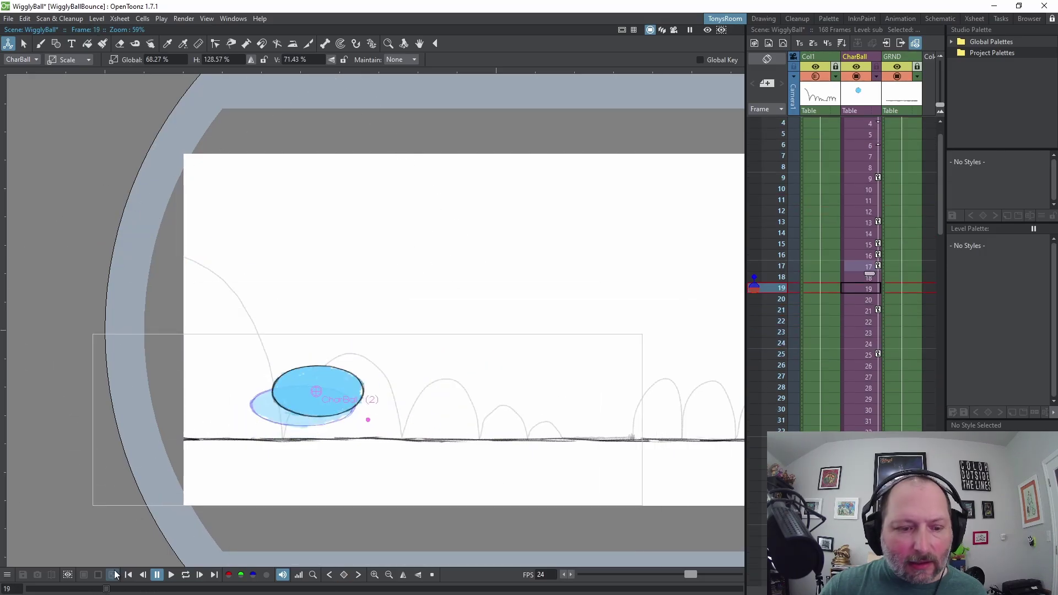
pyautogui.click(236, 59)
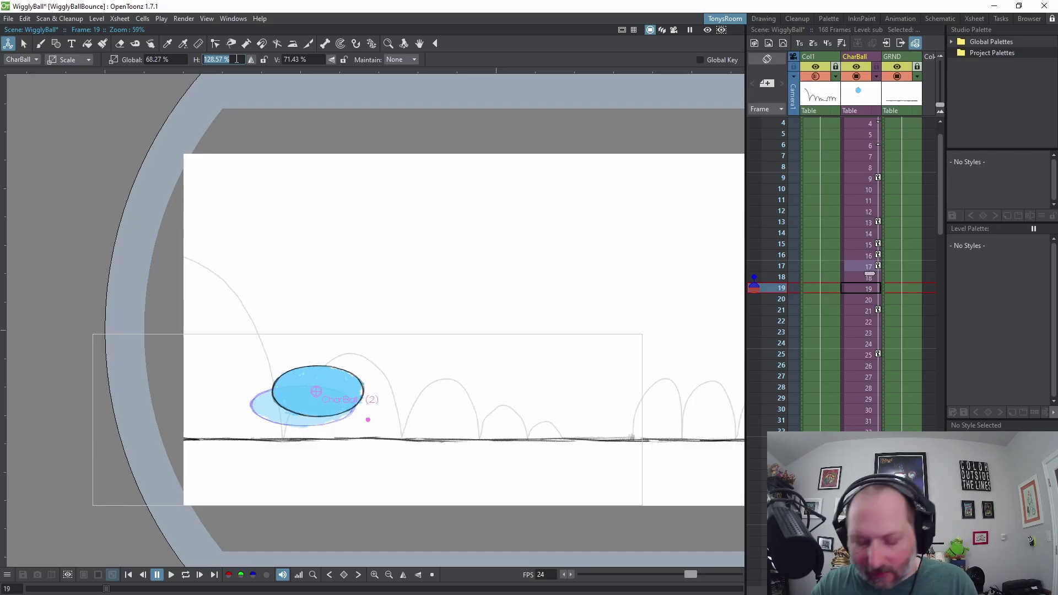
pyautogui.write('110')
pyautogui.press('Return')
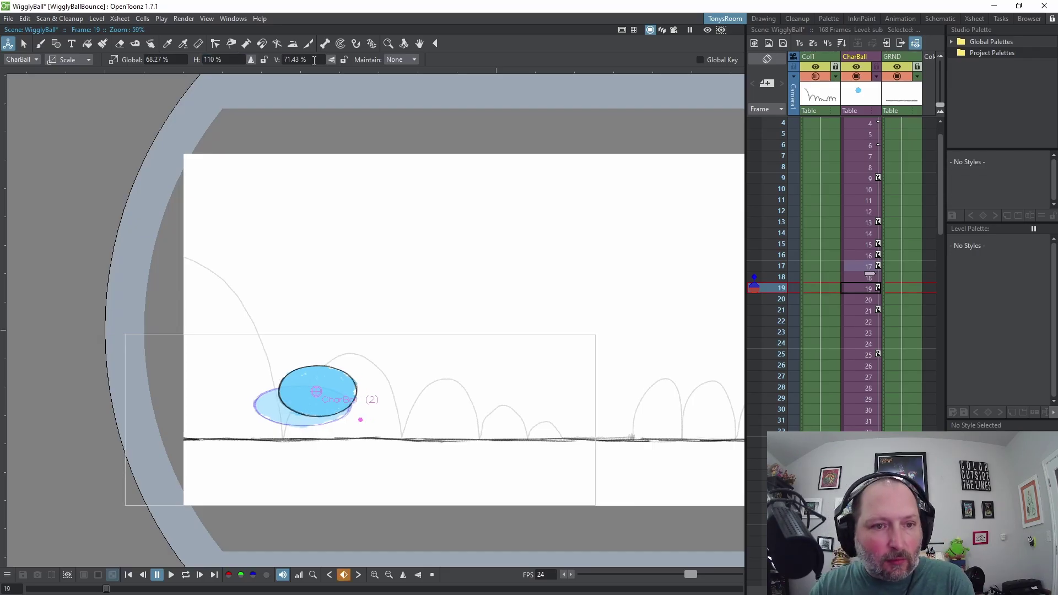
pyautogui.click(314, 60)
pyautogui.write('80')
pyautogui.press('Return')
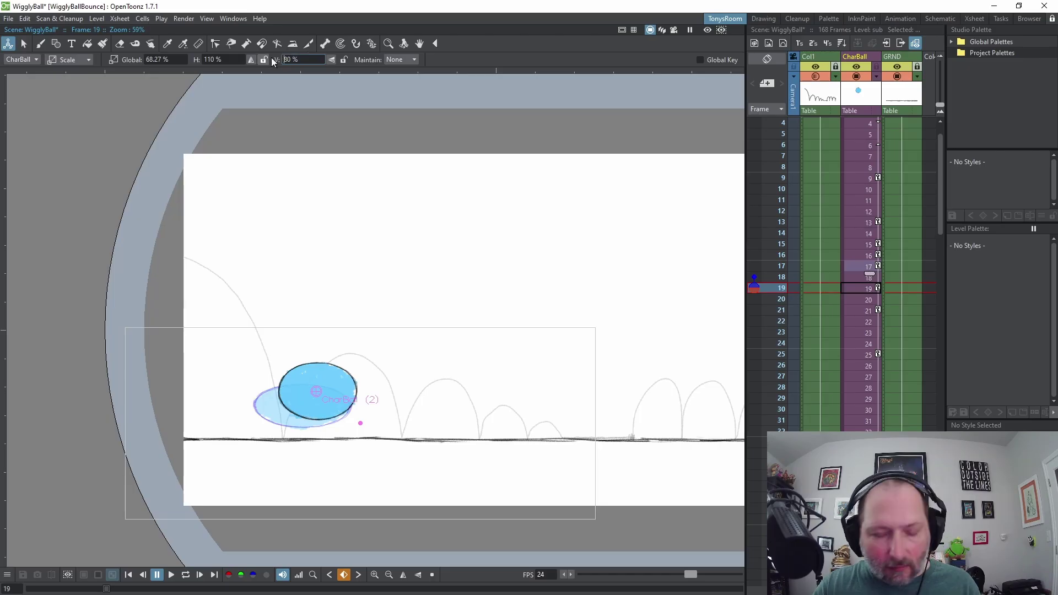
# - Stretch CharBall upward at frame 19 with 80% horizontal and 110% vertical scale
pyautogui.write('1')
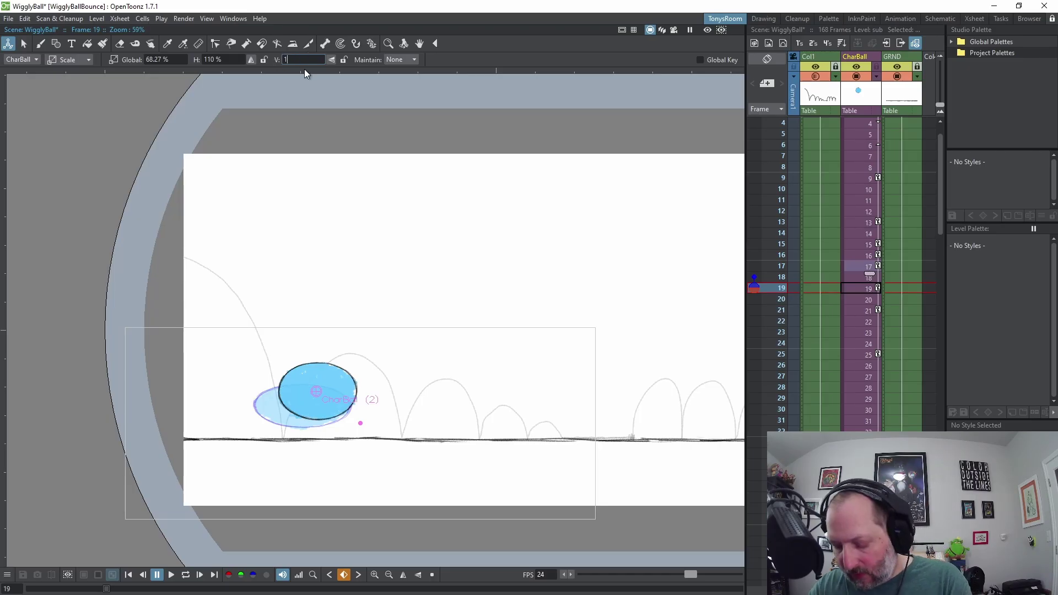
pyautogui.write('10')
pyautogui.press('Return')
pyautogui.click(228, 59)
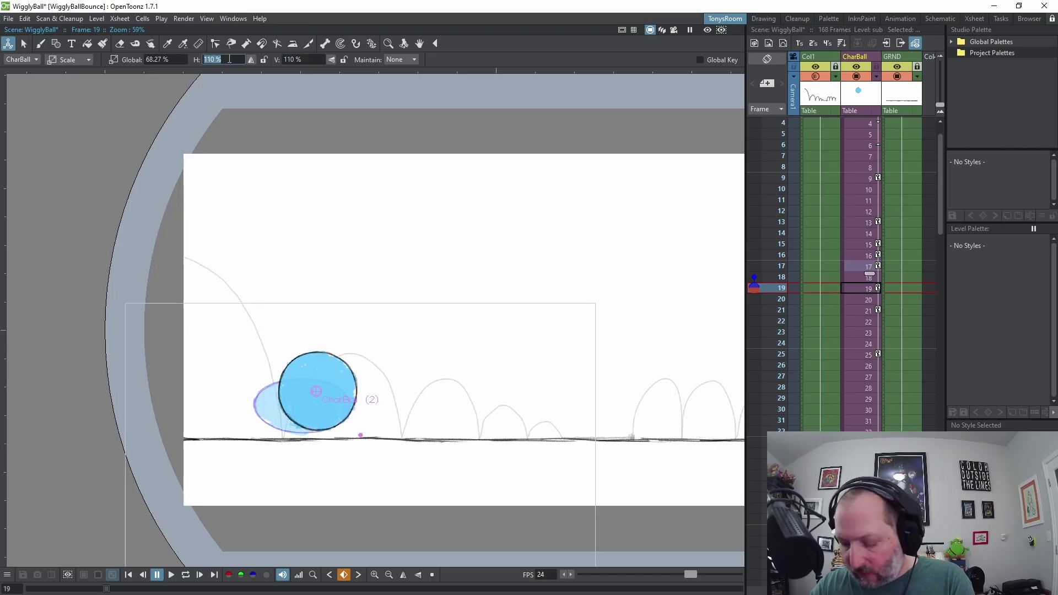
pyautogui.write('80')
pyautogui.press('Return')
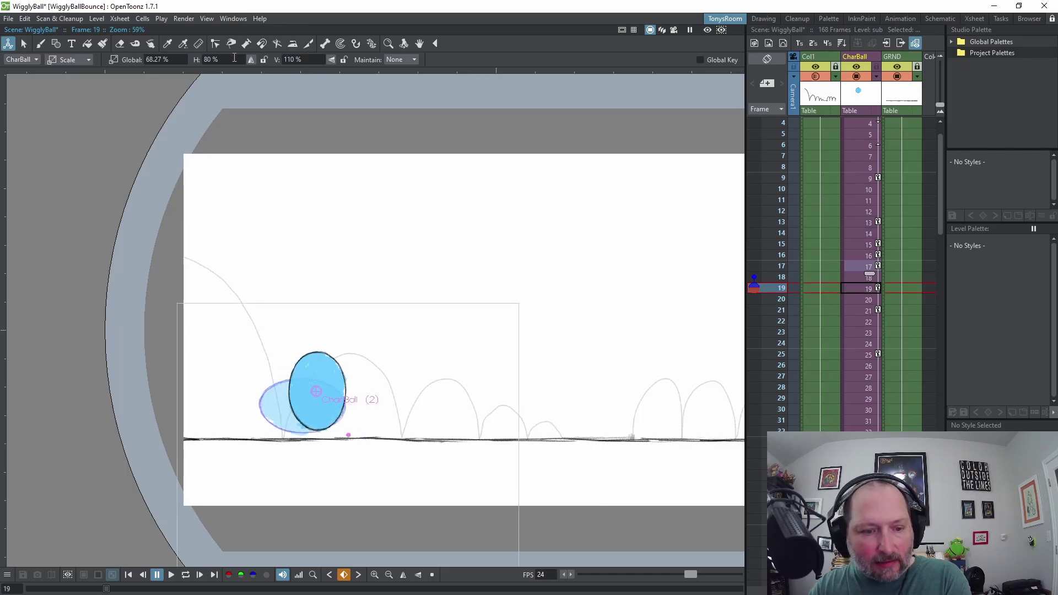
# - Rotate the stretched CharBall at frame 19 to about -26° so it leans along its rising path
pyautogui.click(73, 59)
pyautogui.click(82, 90)
pyautogui.moveTo(420, 455); pyautogui.dragTo(380, 507)
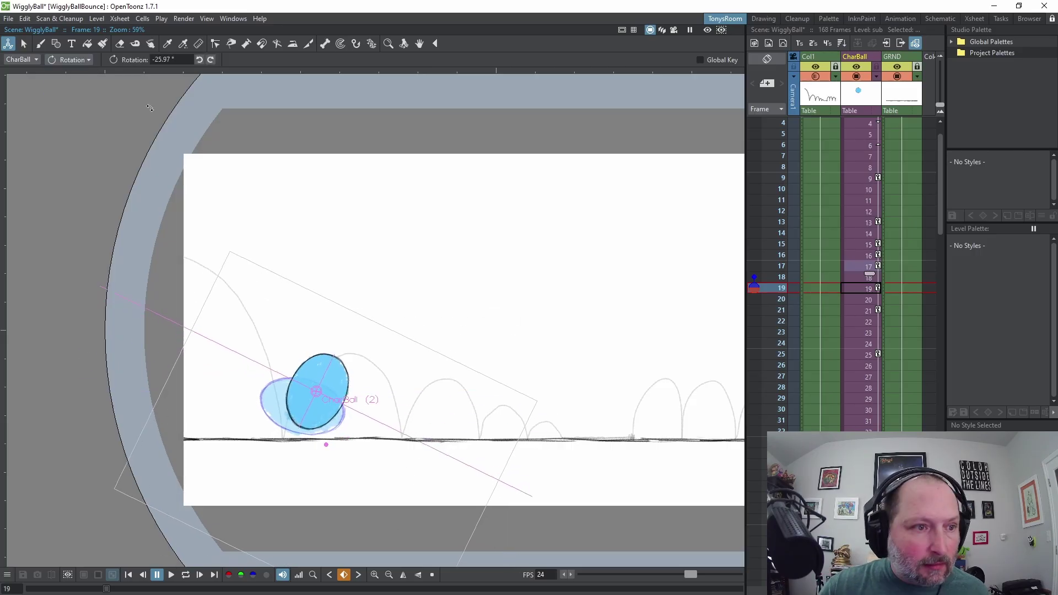
# - Move CharBall at frame 19 to about X -85.1 mm, Y -74.03 mm and check its position against frame 21
pyautogui.click(74, 59)
pyautogui.click(71, 77)
pyautogui.moveTo(350, 395); pyautogui.dragTo(340, 390)
pyautogui.hotkey('ctrl', '.')
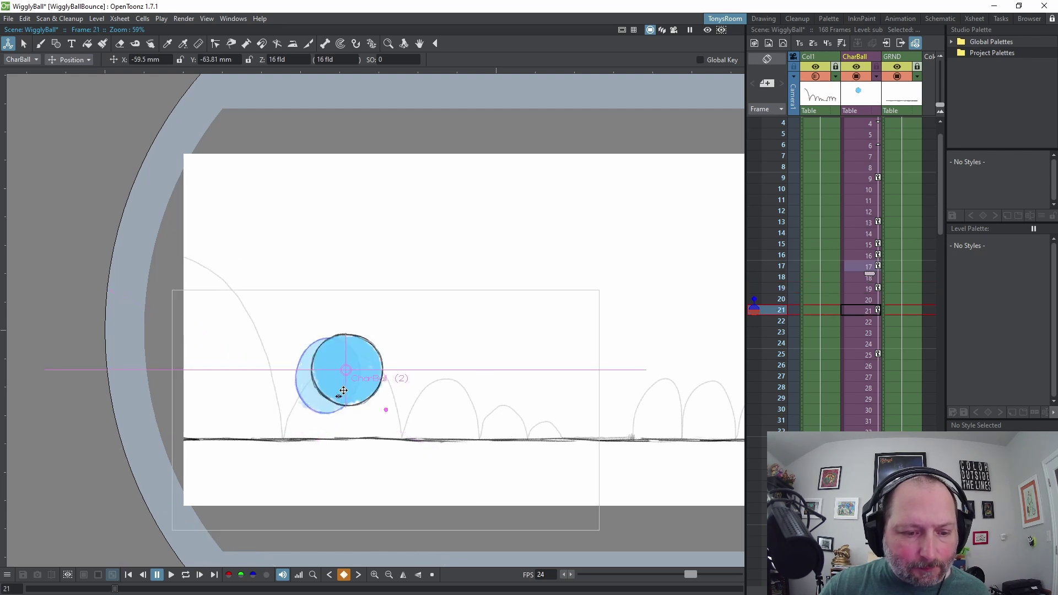
pyautogui.press(',')
pyautogui.press(',')
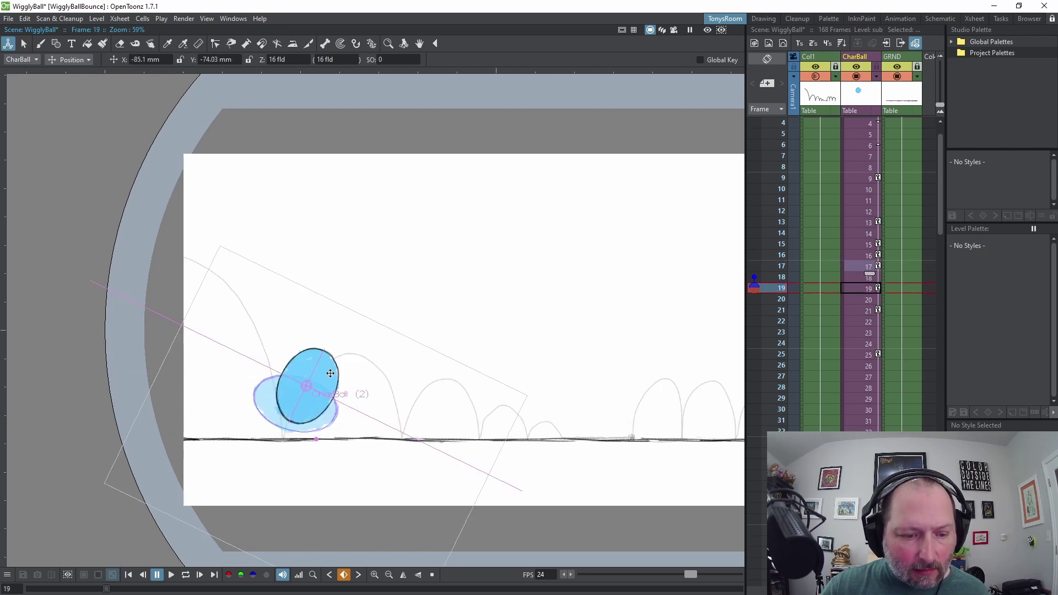
# - Compare CharBall at frame 19 with frame 21 and move it at frame 19 to about X -82.6 mm, Y -75.1 mm
pyautogui.press('.')
pyautogui.press('.')
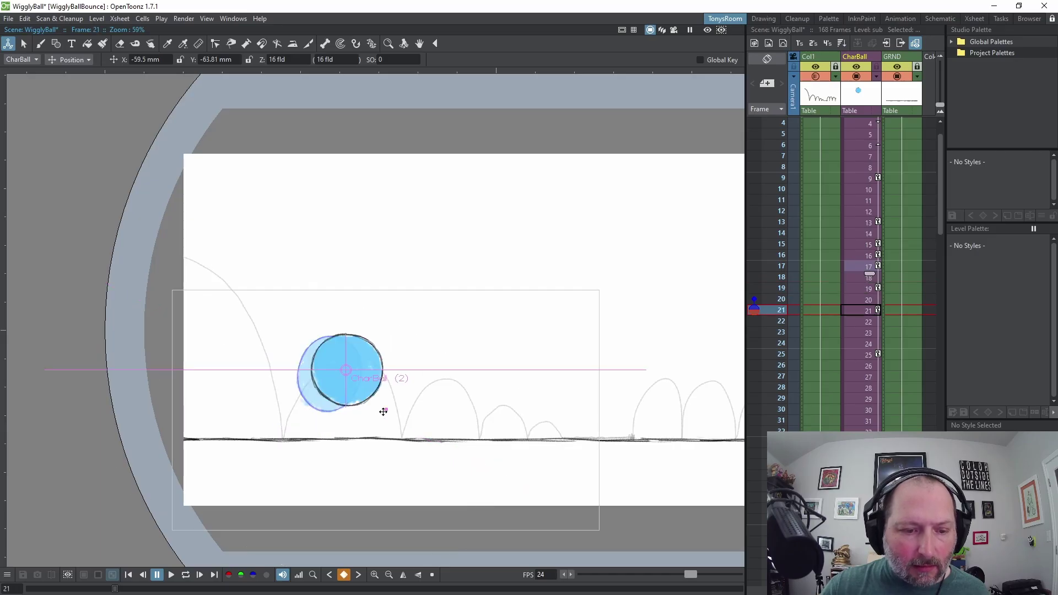
pyautogui.press(',')
pyautogui.press(',')
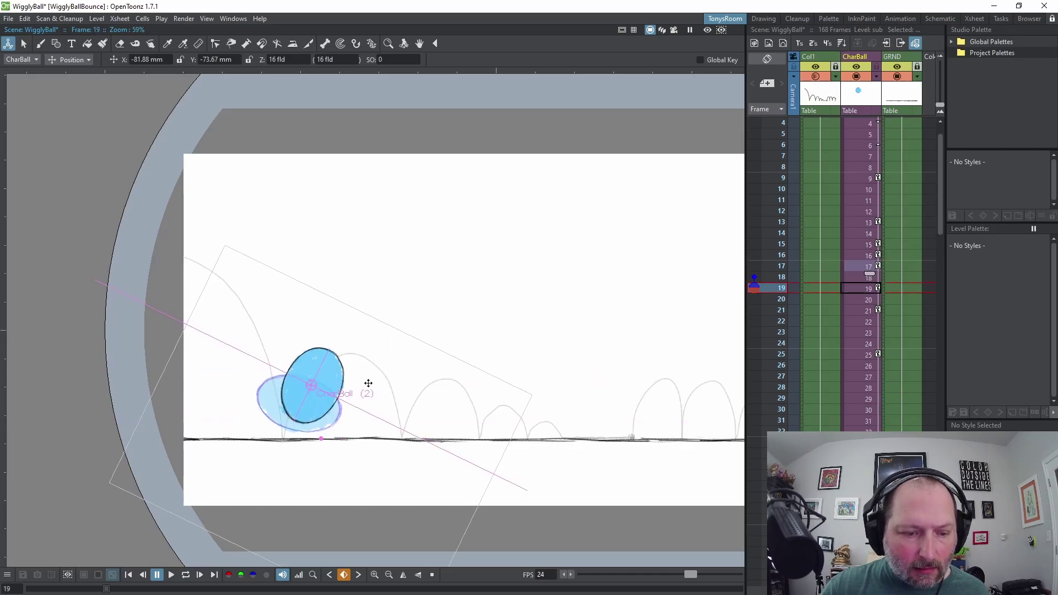
# - Rotate CharBall at frame 19 to about -31° and nudge its position slightly along the rising arc
pyautogui.click(69, 59)
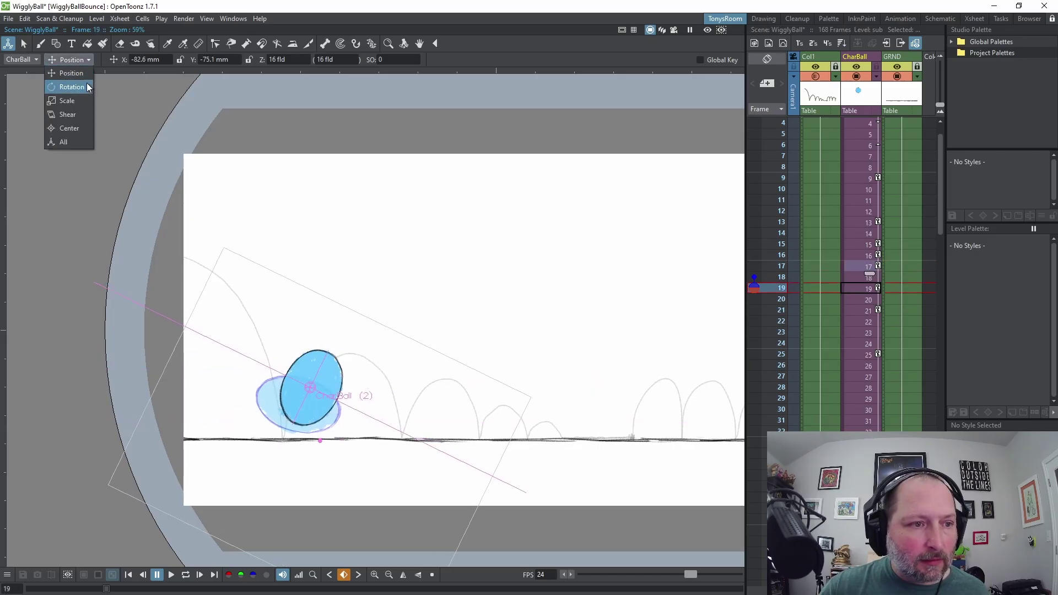
pyautogui.click(67, 81)
pyautogui.moveTo(420, 402); pyautogui.dragTo(422, 411)
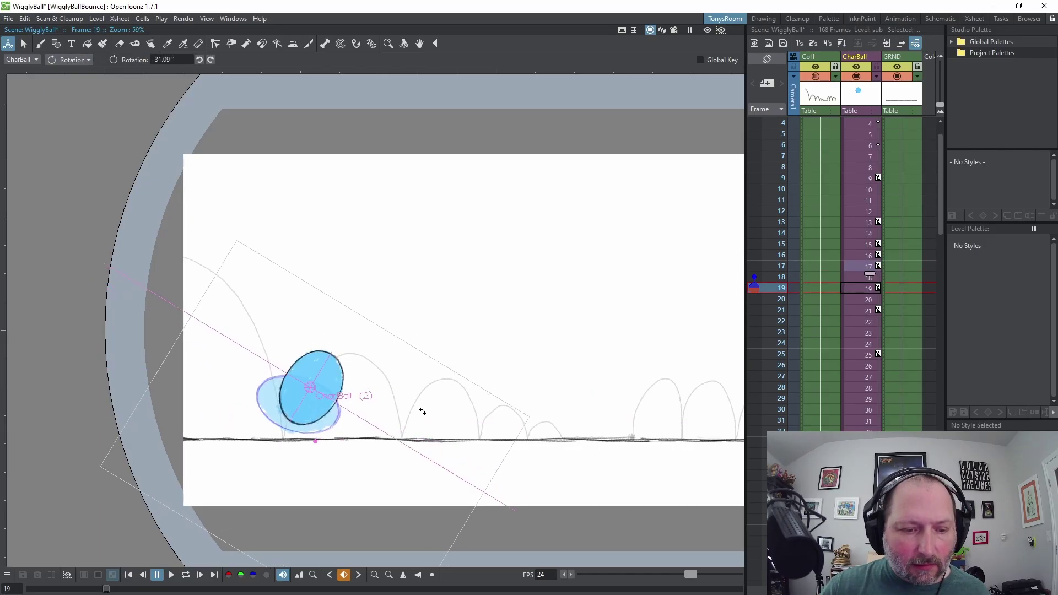
pyautogui.click(69, 60)
pyautogui.click(67, 70)
pyautogui.moveTo(323, 361); pyautogui.dragTo(326, 360)
# - Step through CharBall's key poses between frames 9 and 25 to check the squash, stretch and spacing
pyautogui.hotkey('ctrl', ',')
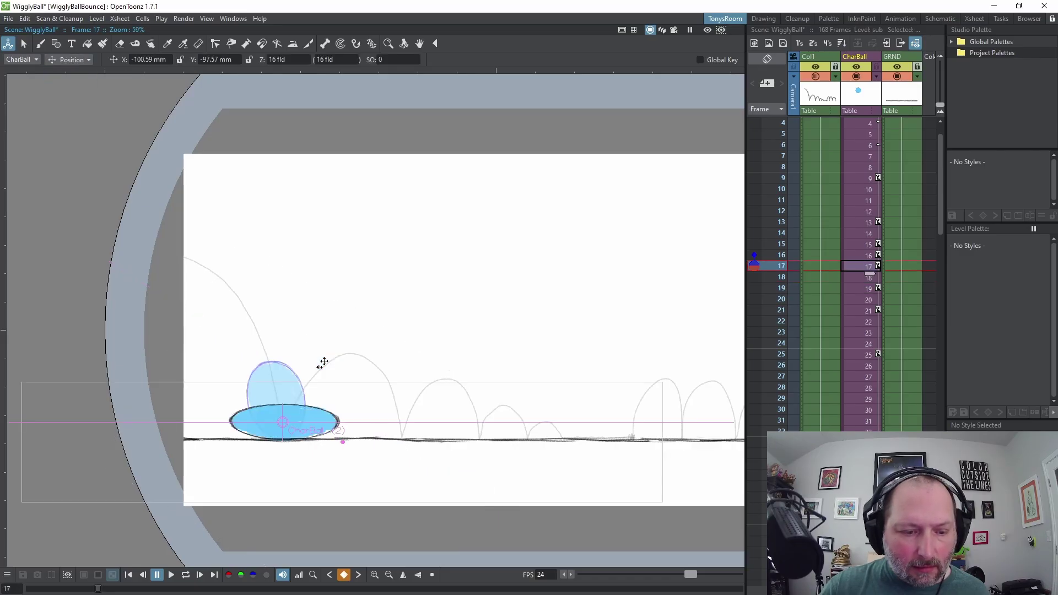
pyautogui.hotkey('ctrl', ',')
pyautogui.hotkey('ctrl', '.')
pyautogui.hotkey('ctrl', '.')
pyautogui.hotkey('ctrl', '.')
pyautogui.hotkey('ctrl', '.')
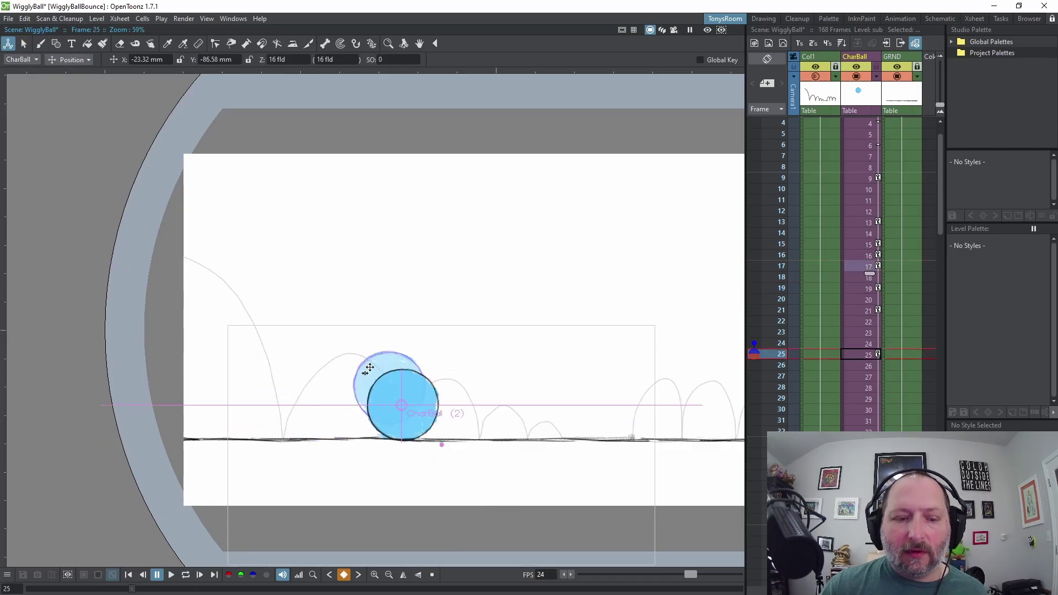
pyautogui.hotkey('ctrl', ',')
pyautogui.hotkey('ctrl', ',')
pyautogui.hotkey('ctrl', ',')
pyautogui.hotkey('ctrl', ',')
pyautogui.hotkey('ctrl', ',')
pyautogui.hotkey('ctrl', ',')
pyautogui.hotkey('ctrl', ',')
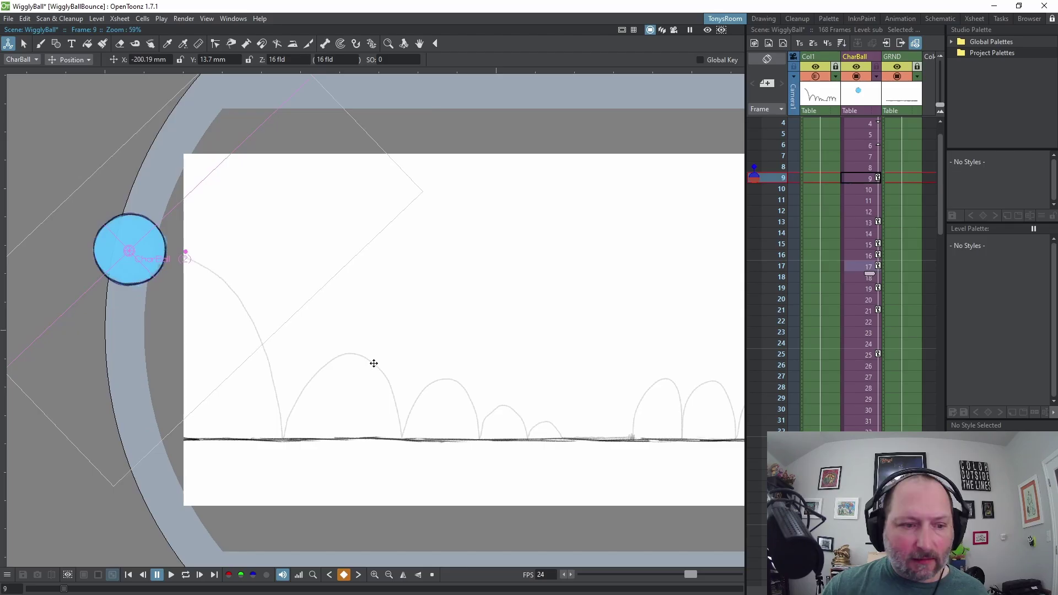
# - Play the whole animation to review CharBall's bounces across the scene
pyautogui.press('p')
pyautogui.press('p')
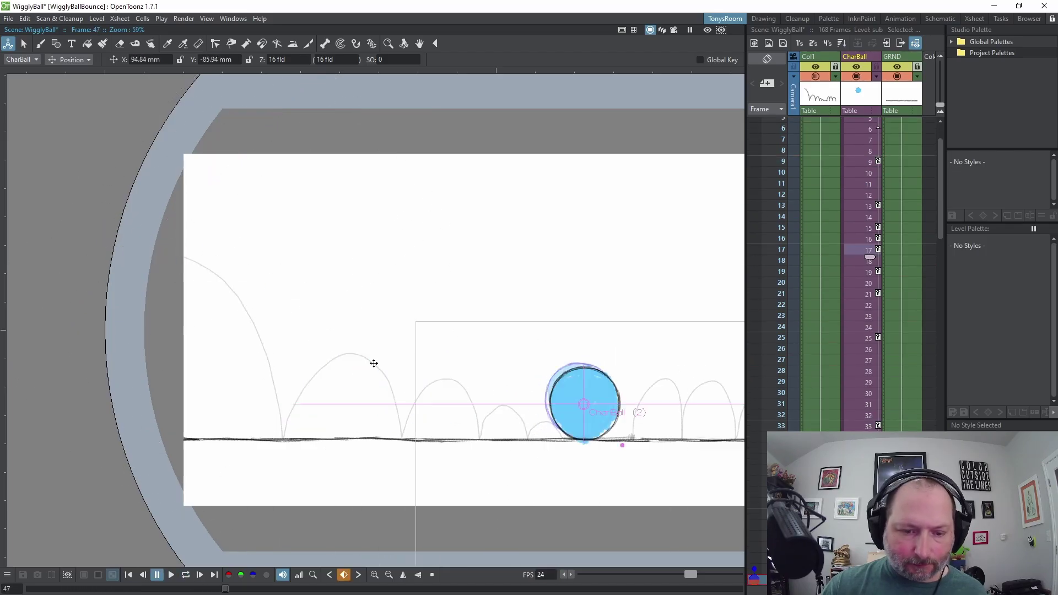
pyautogui.press('p')
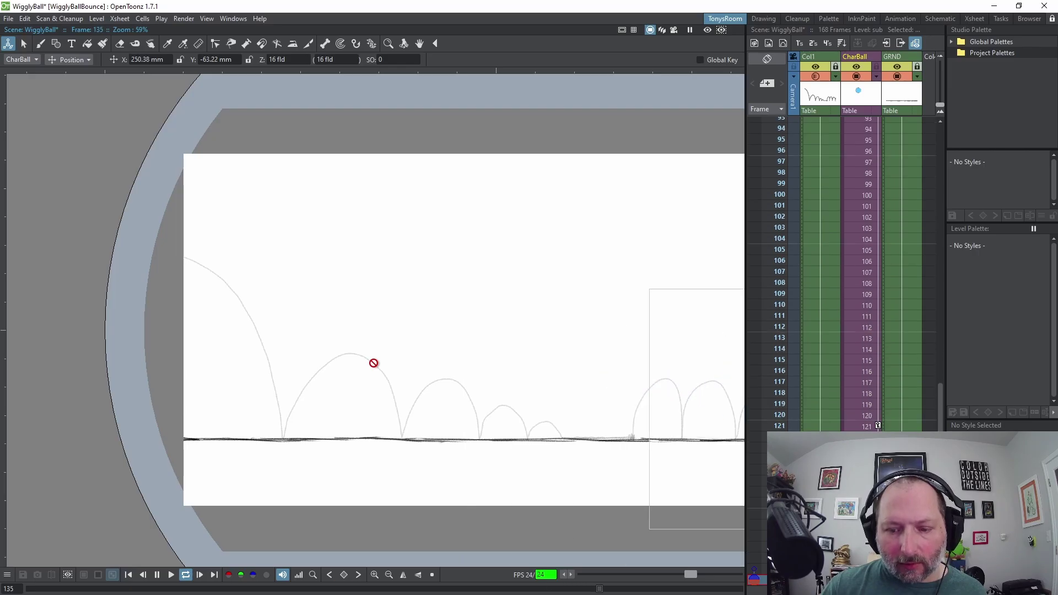
pyautogui.press('l')
# - Scrub CharBall between frames 45 and 28 to examine the smaller bounces and their ground contacts
pyautogui.scroll(12, 822, 228)
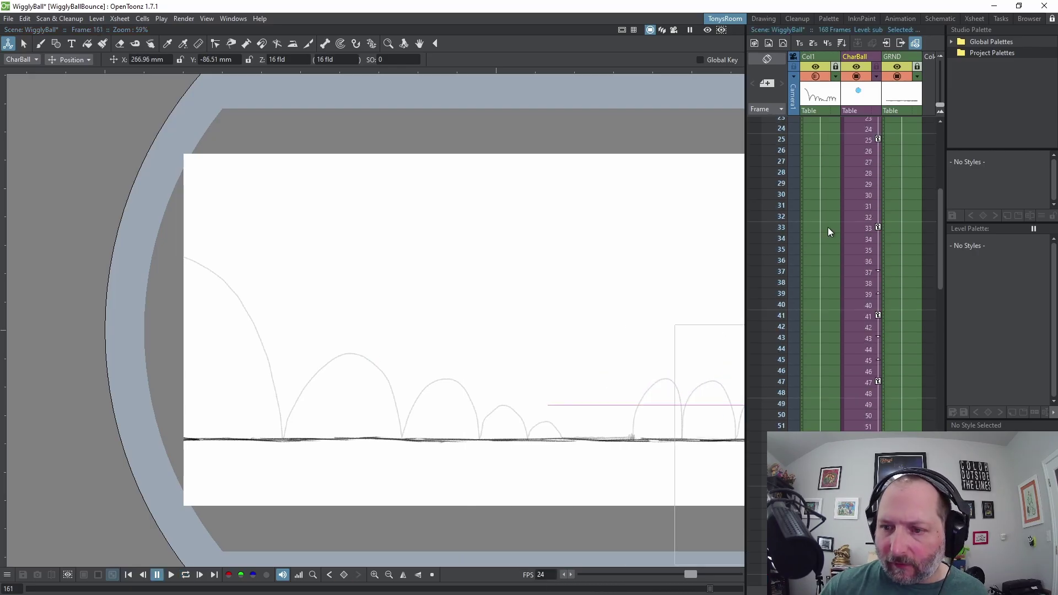
pyautogui.scroll(-5, 829, 228)
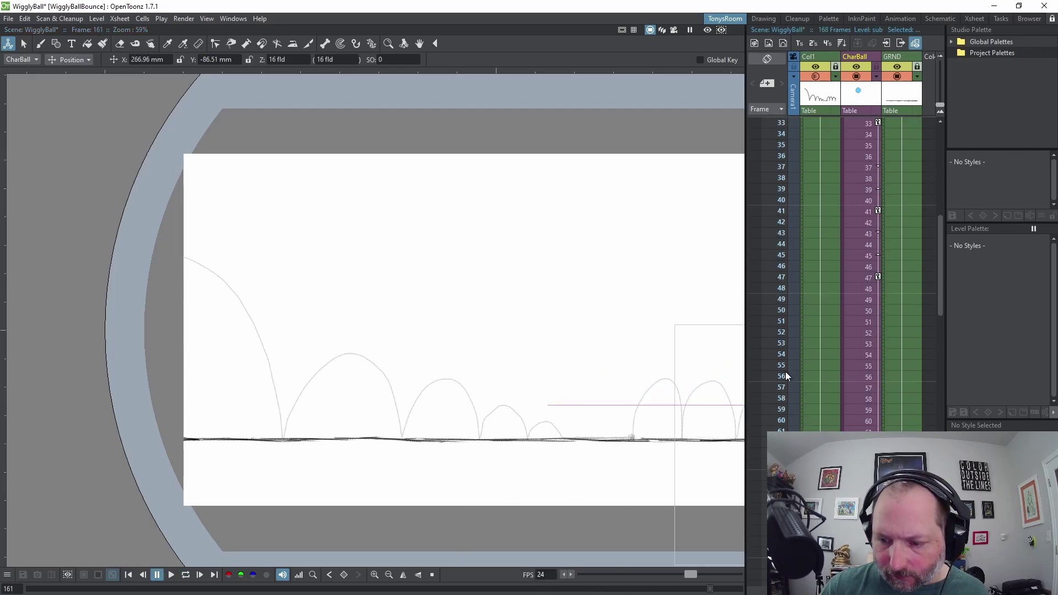
pyautogui.click(871, 232)
pyautogui.press('Down')
pyautogui.press('Down')
pyautogui.press('Up')
pyautogui.press('Up')
pyautogui.press('Up')
pyautogui.press('Up')
pyautogui.press('Up')
pyautogui.press('Up')
pyautogui.press('Up')
pyautogui.press('Up')
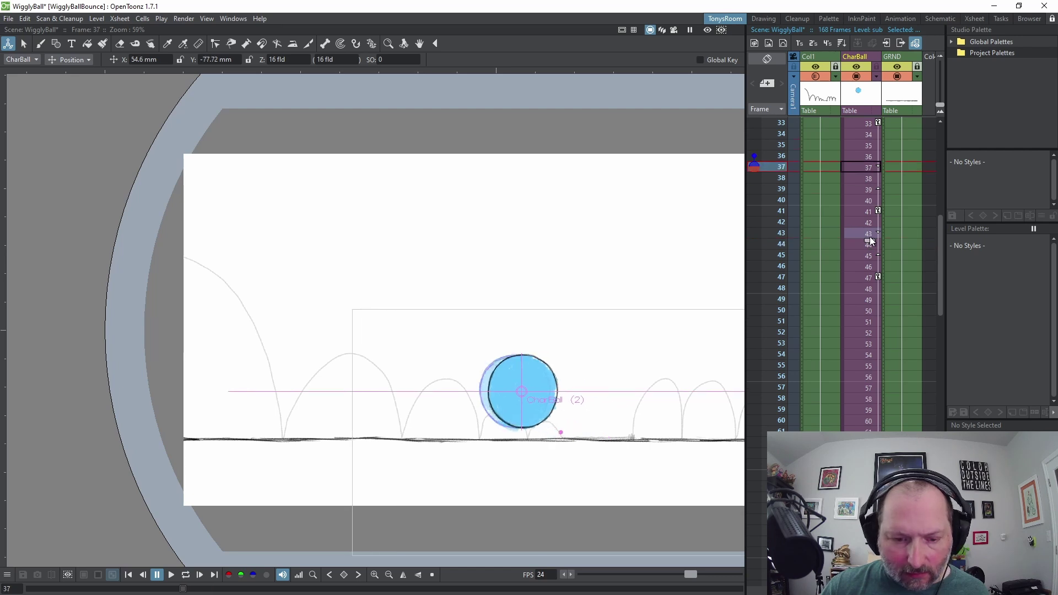
pyautogui.press('Up')
pyautogui.press('Up')
pyautogui.press('Up')
pyautogui.press('Up')
pyautogui.press('Up')
pyautogui.press('Up')
pyautogui.press('Up')
pyautogui.press('Up')
pyautogui.press('Up')
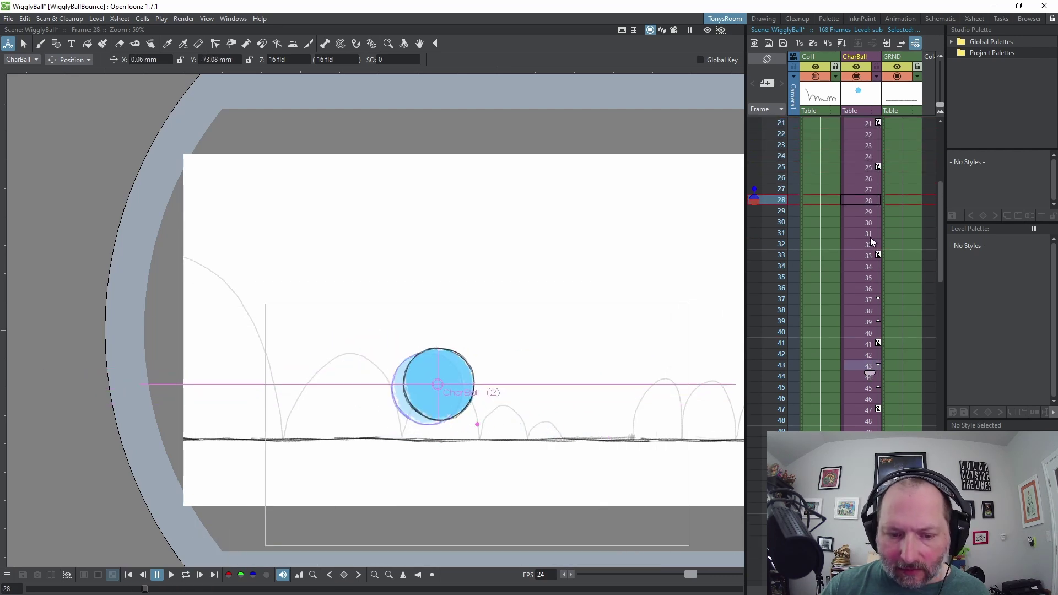
pyautogui.press('Down')
pyautogui.press('Down')
pyautogui.press('Down')
pyautogui.press('Down')
pyautogui.press('Down')
# - Set the playback stop marker at frame 41 and loop the shortened range to review the first bounces
pyautogui.rightClick(776, 345)
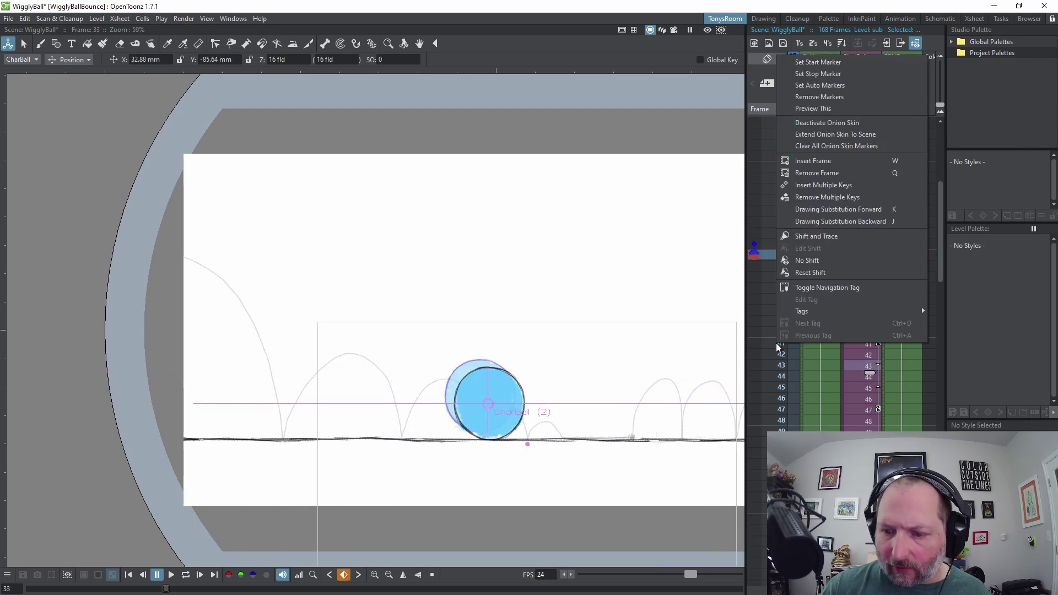
pyautogui.click(834, 77)
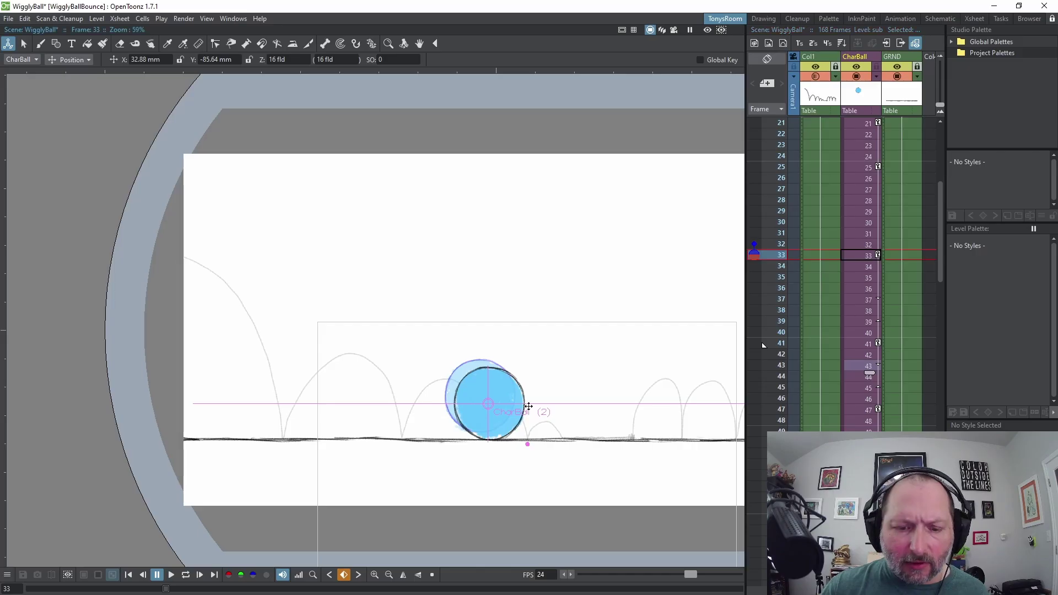
pyautogui.press('l')
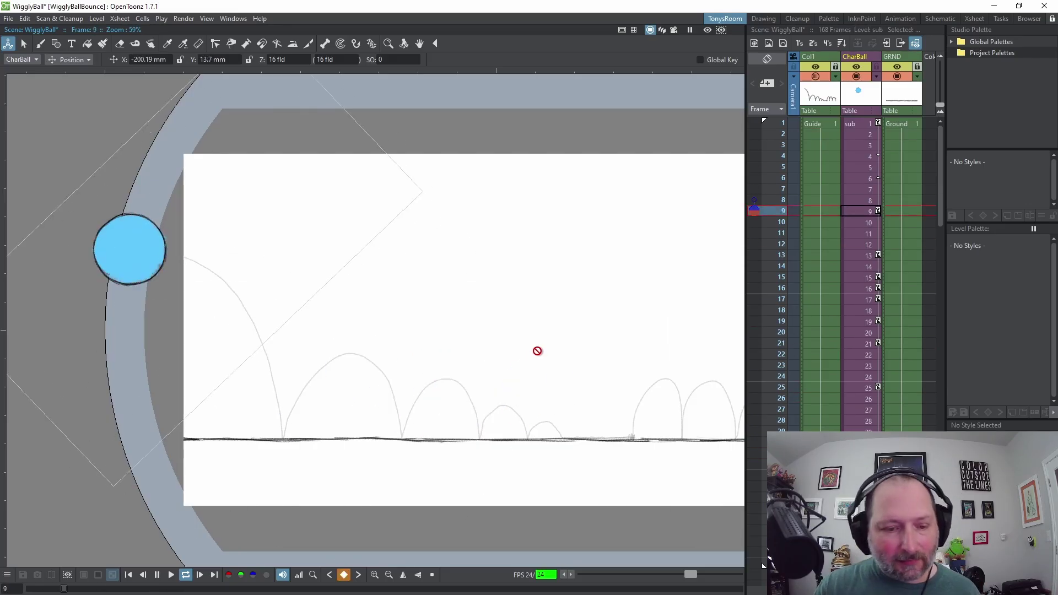
pyautogui.press('p')
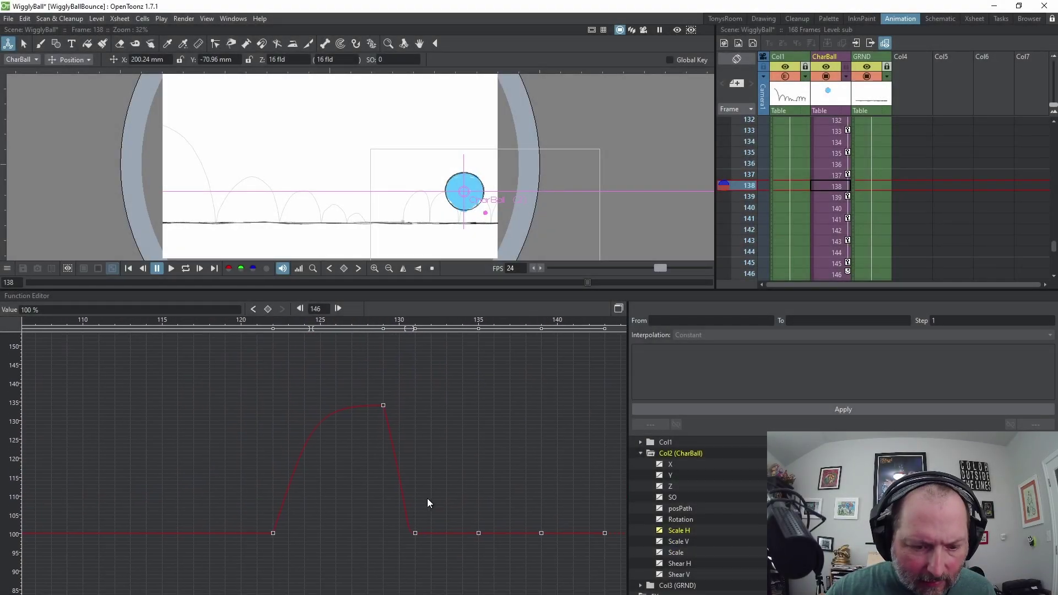
# - Adjust the incoming ease handle of CharBall's Scale H keyframe at frame 129 and select the curve segment from 131 to 135
pyautogui.click(380, 406)
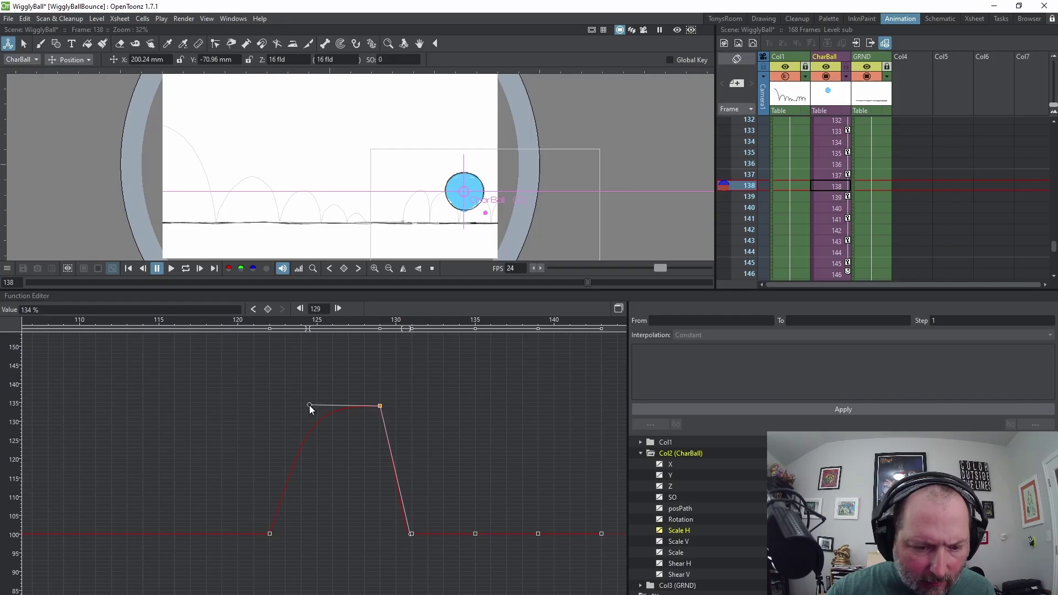
pyautogui.moveTo(309, 405)
pyautogui.mouseDown()
pyautogui.moveTo(313, 420)
pyautogui.moveTo(311, 408)
pyautogui.mouseUp()
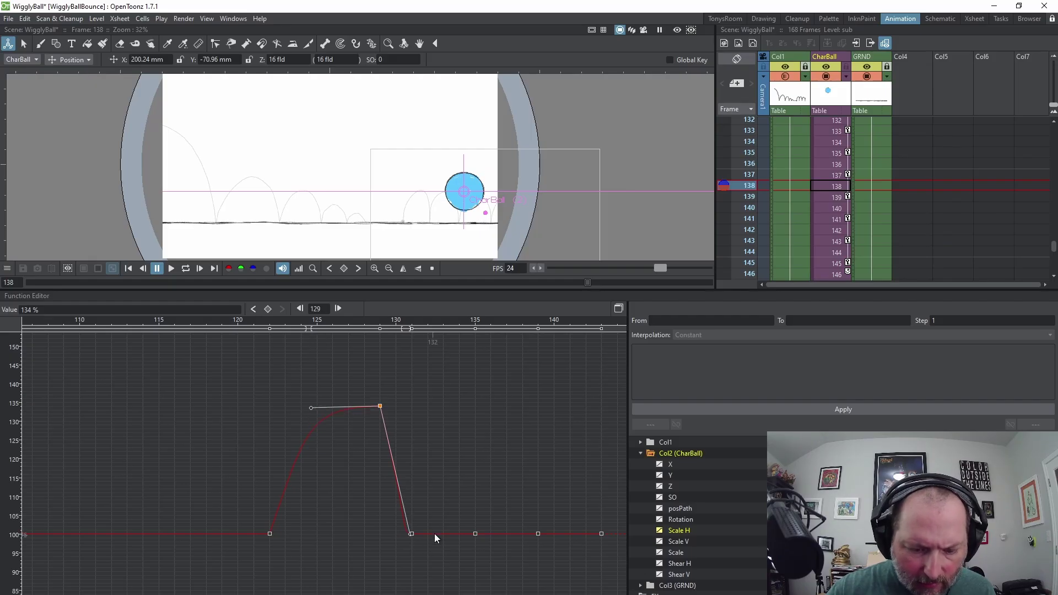
pyautogui.click(434, 533)
# - Examine CharBall's Scale H curve across the early bounces and select its keyframe at frame 29
pyautogui.scroll(-4, 414, 512)
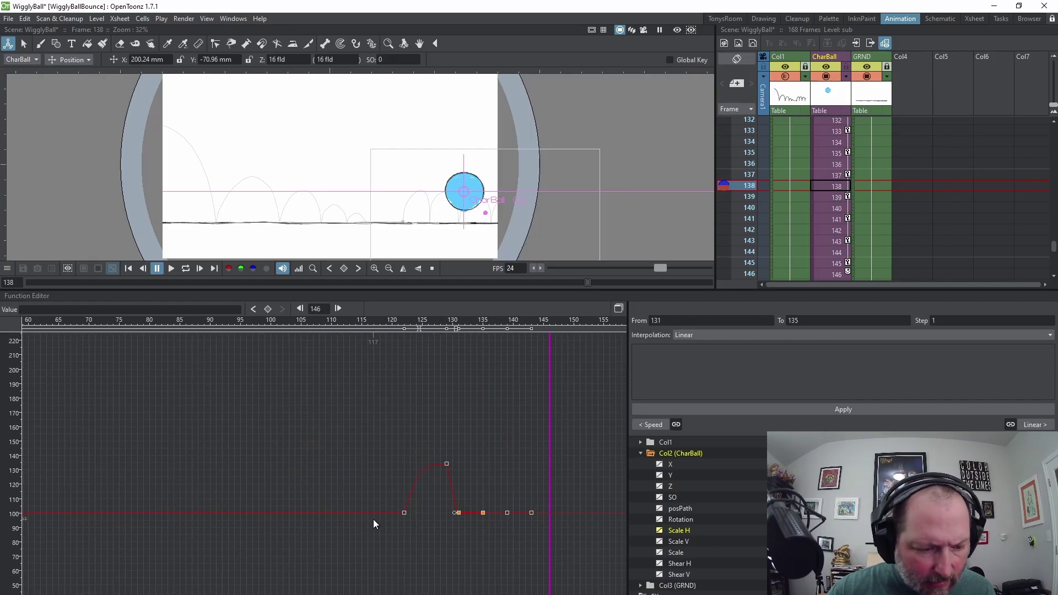
pyautogui.scroll(-1, 377, 518)
pyautogui.moveTo(222, 512); pyautogui.dragTo(420, 486)
pyautogui.scroll(7, 130, 485)
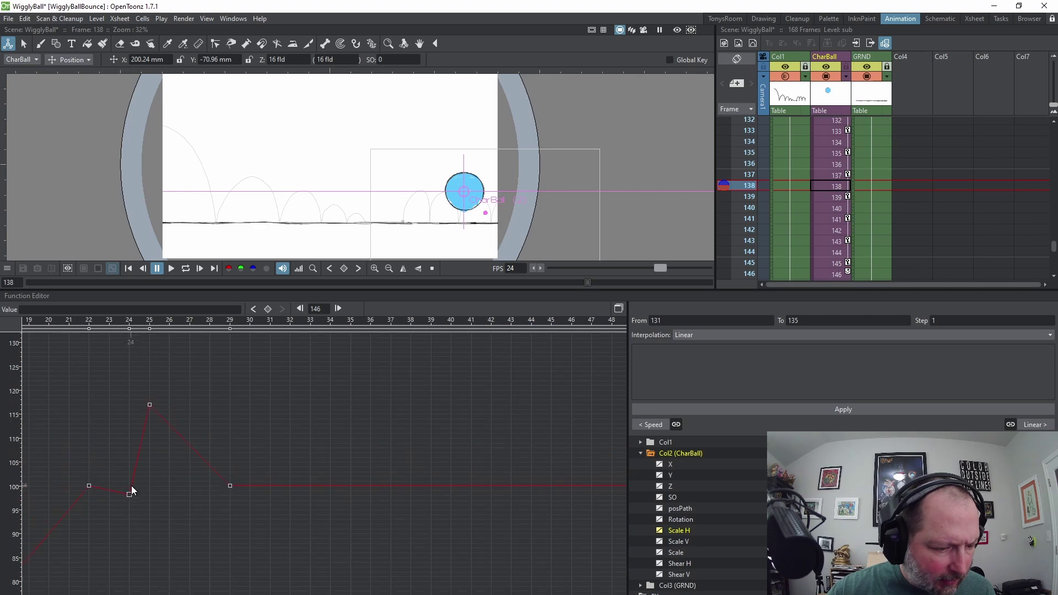
pyautogui.moveTo(131, 485); pyautogui.dragTo(303, 485)
pyautogui.scroll(-3, 303, 485)
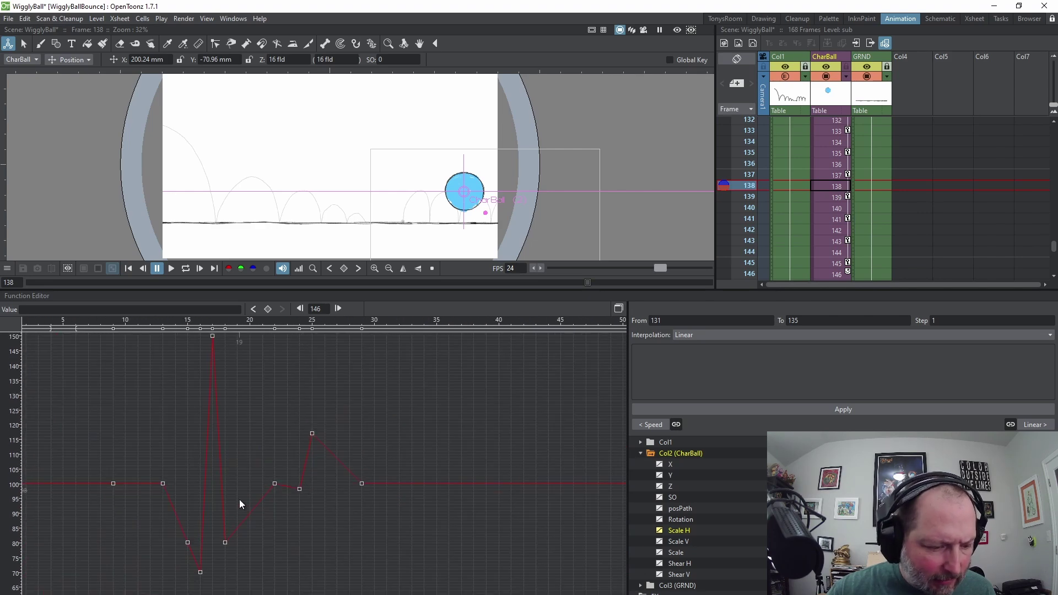
pyautogui.moveTo(488, 407); pyautogui.dragTo(474, 450)
pyautogui.moveTo(391, 477); pyautogui.dragTo(142, 456)
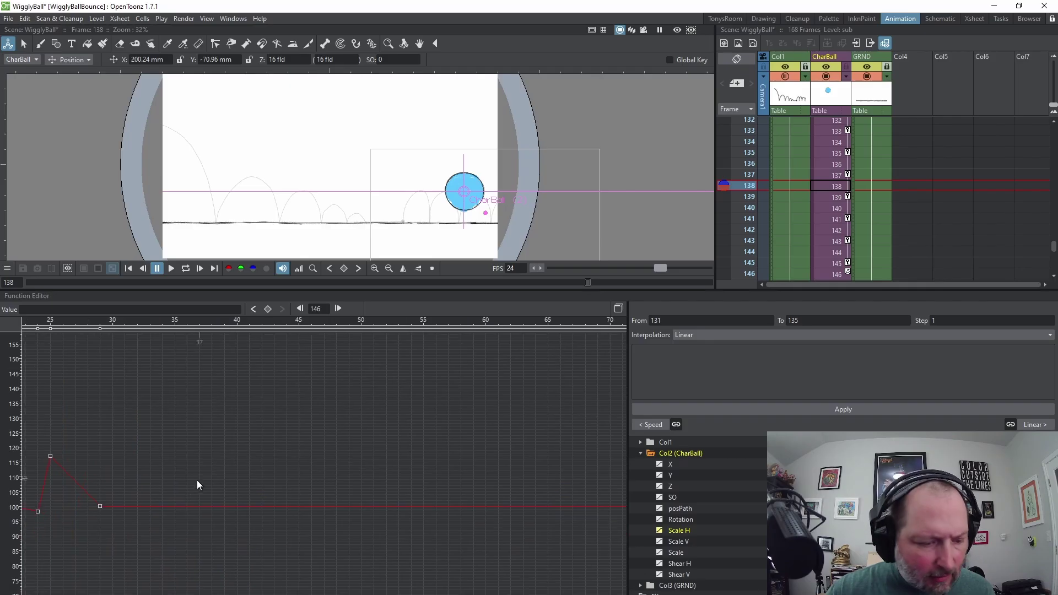
pyautogui.click(100, 506)
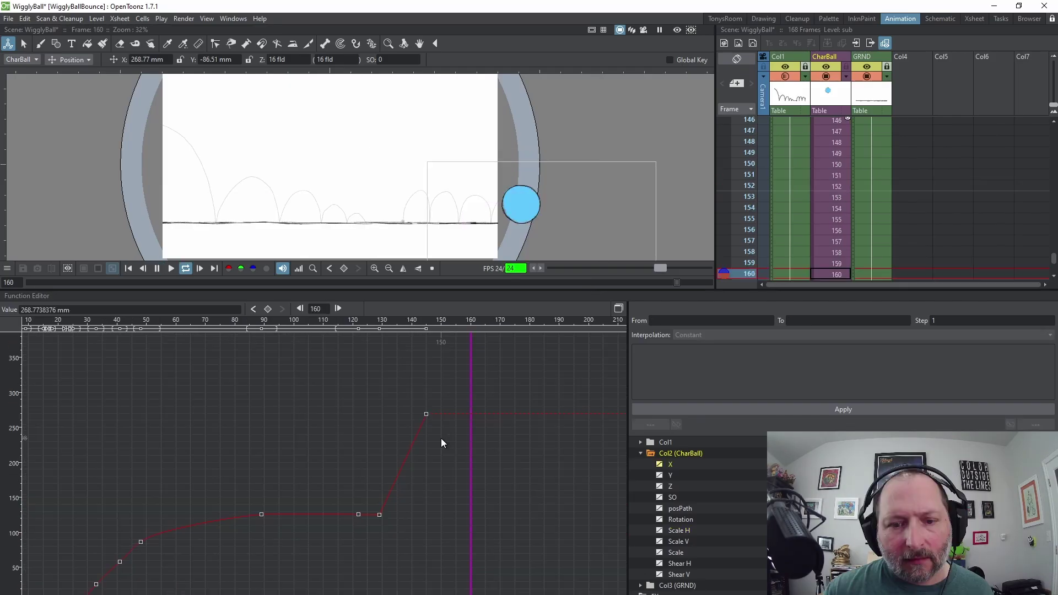